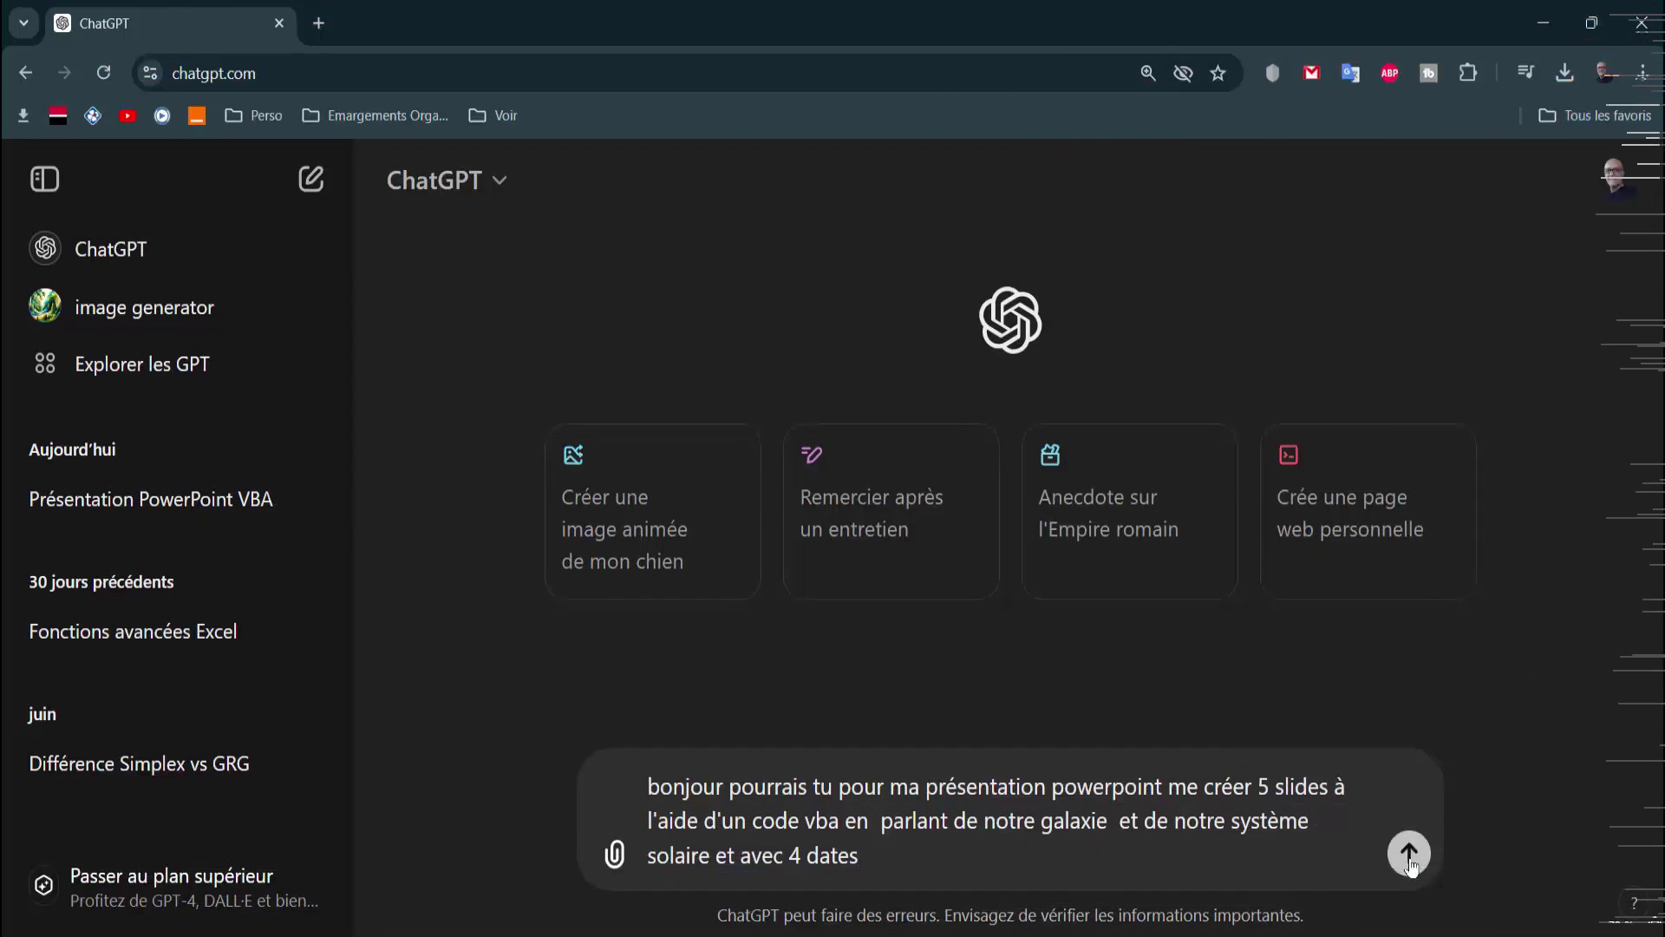
left_click(1411, 868)
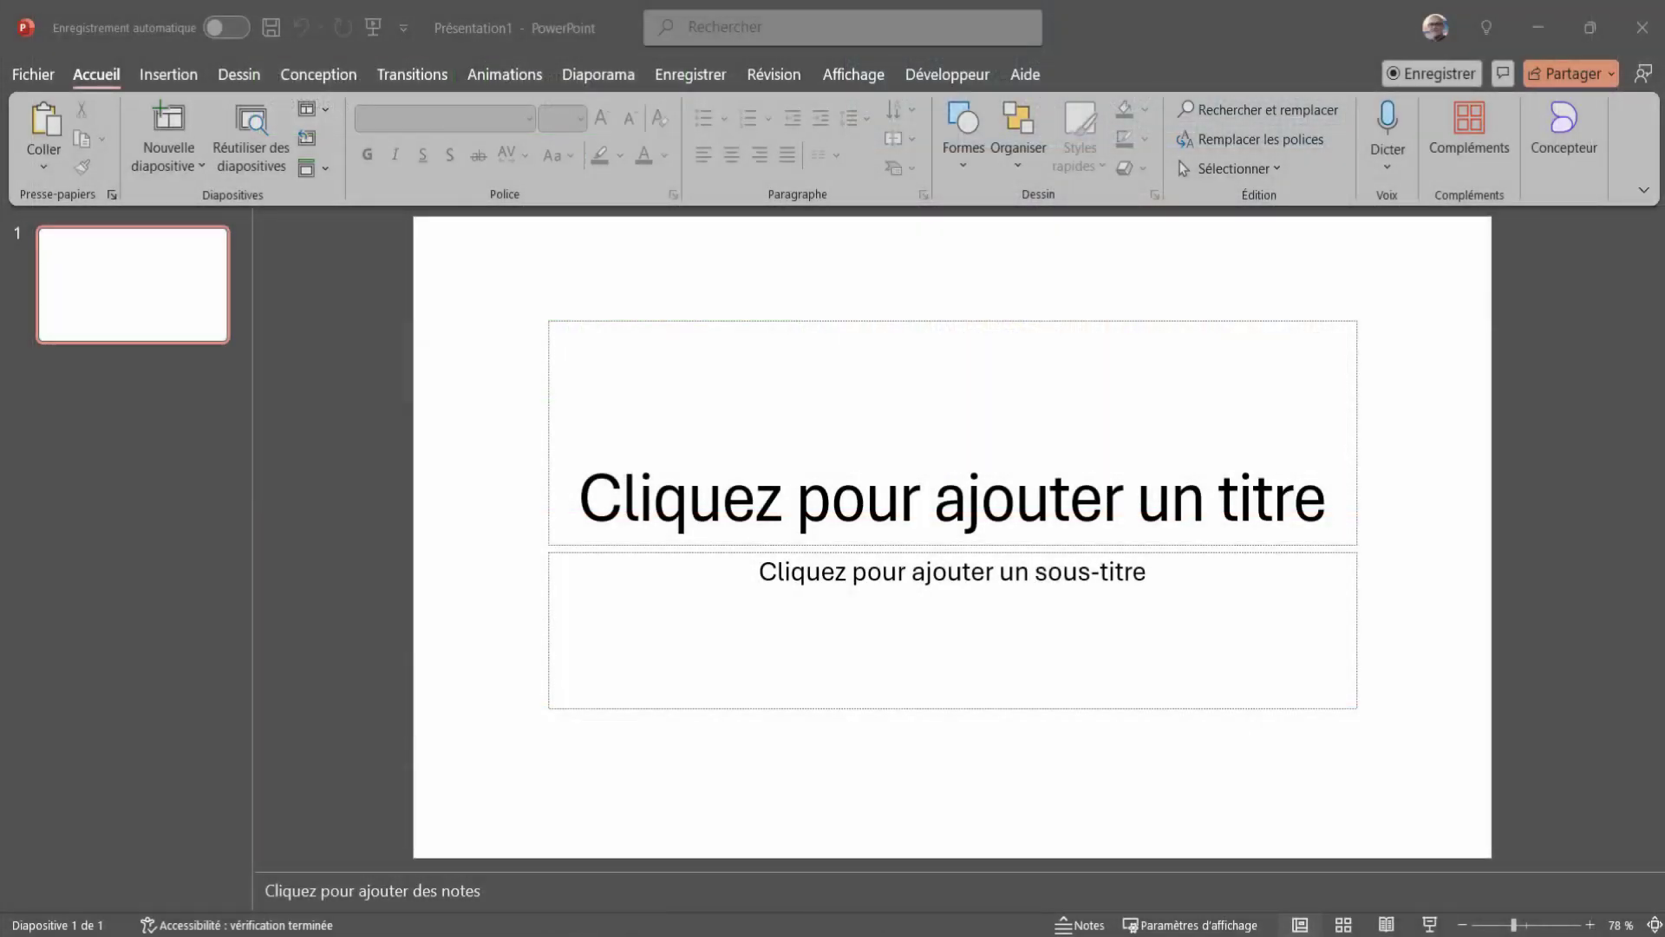
left_click(1469, 126)
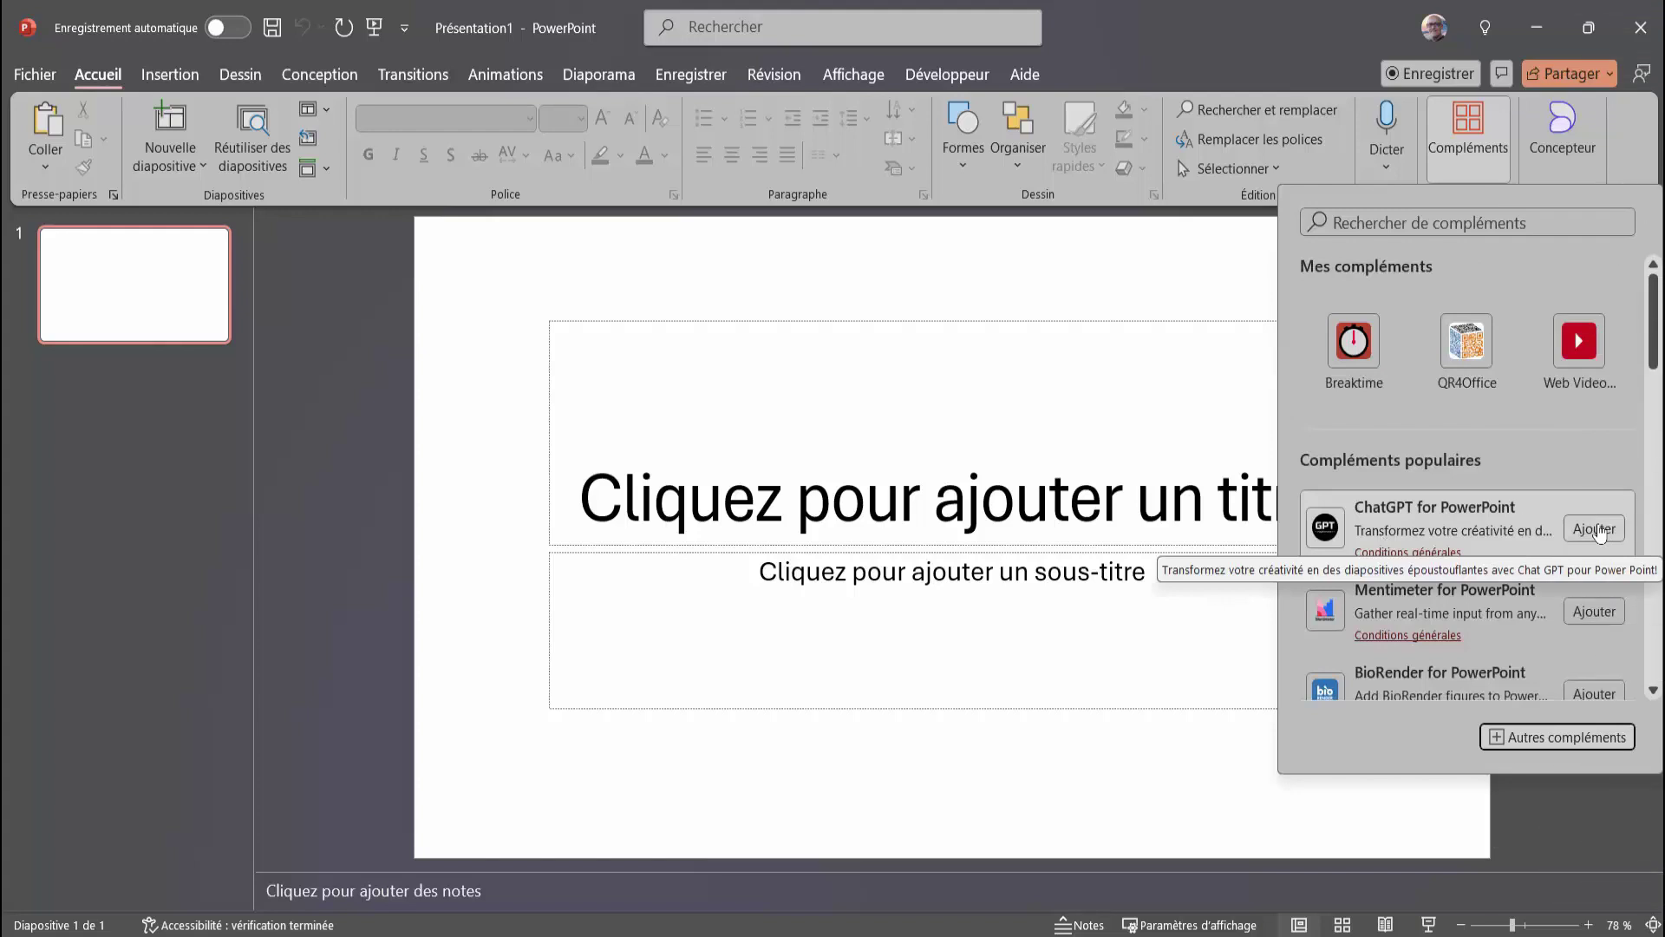
left_click(1594, 529)
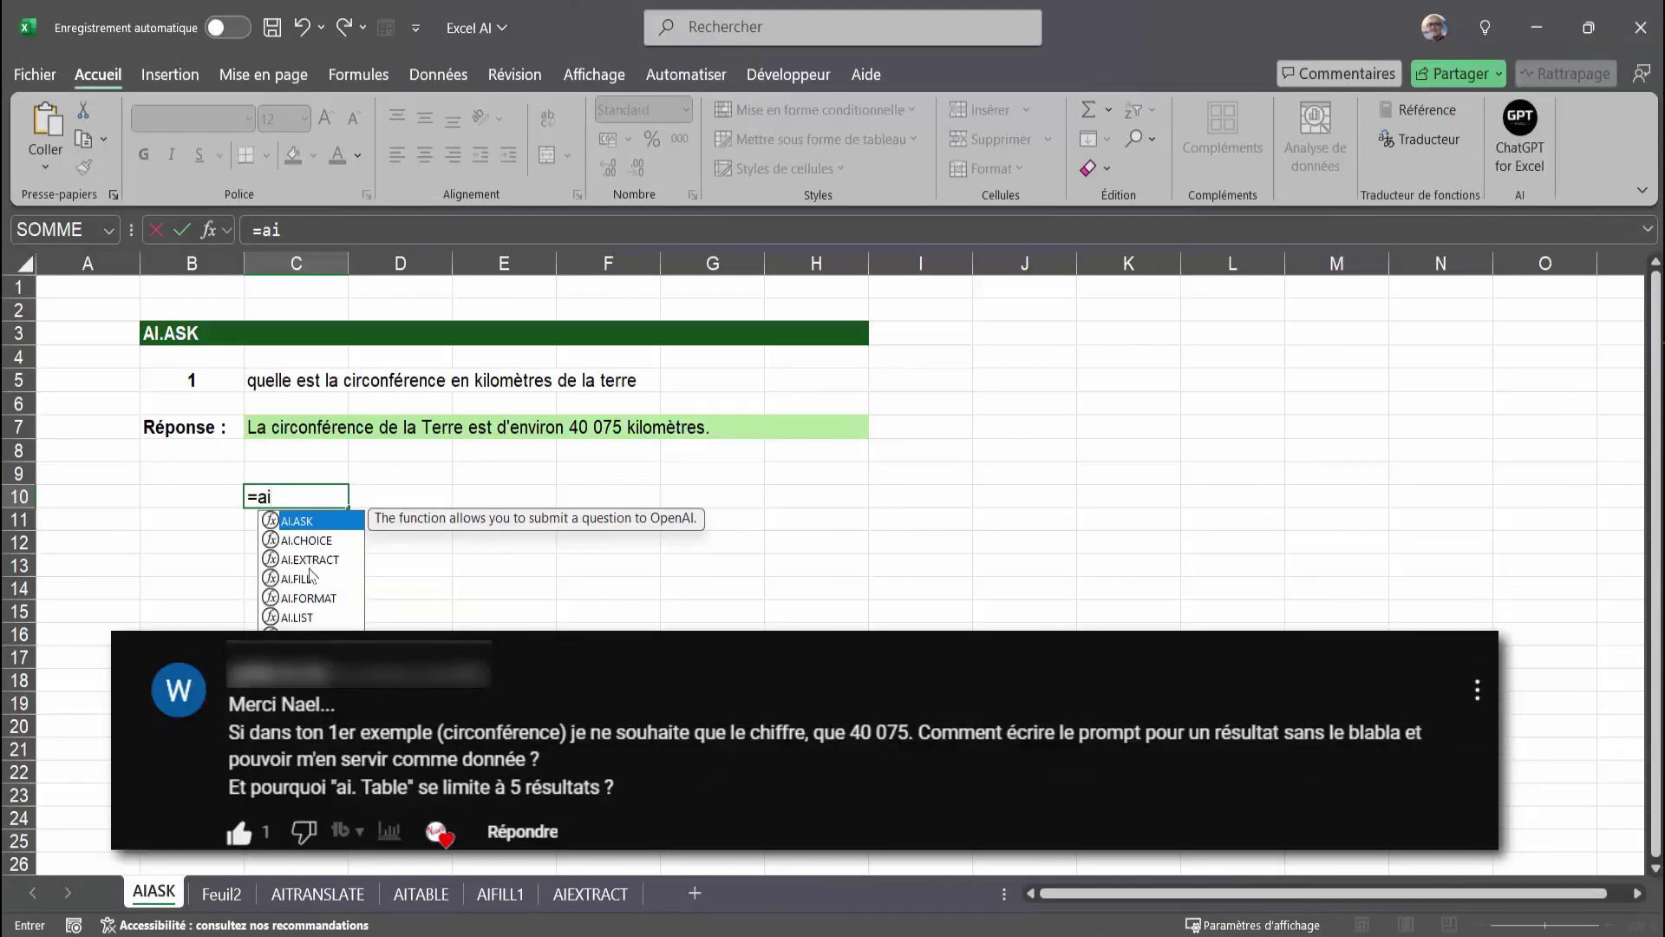
Insert AI.EXTRACT from the autocomplete list to start the formula in C10
double_click(305, 560)
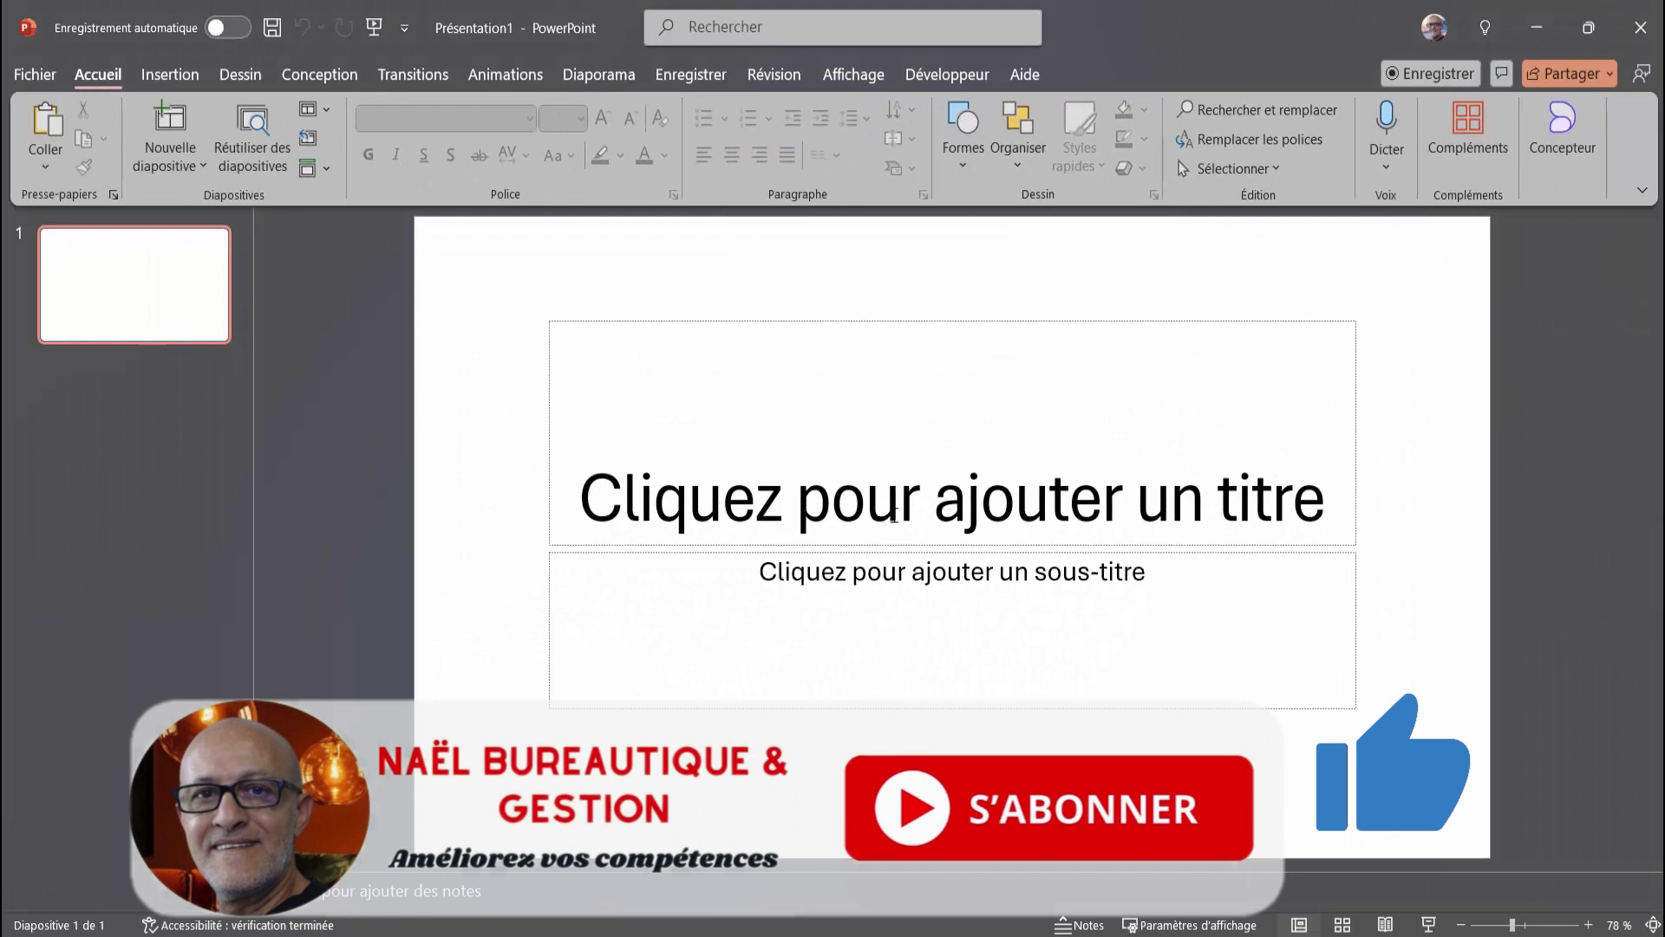
Title the slide 'La robotique' and preview the white robot, yellow robot and blue designs
left_click(919, 509)
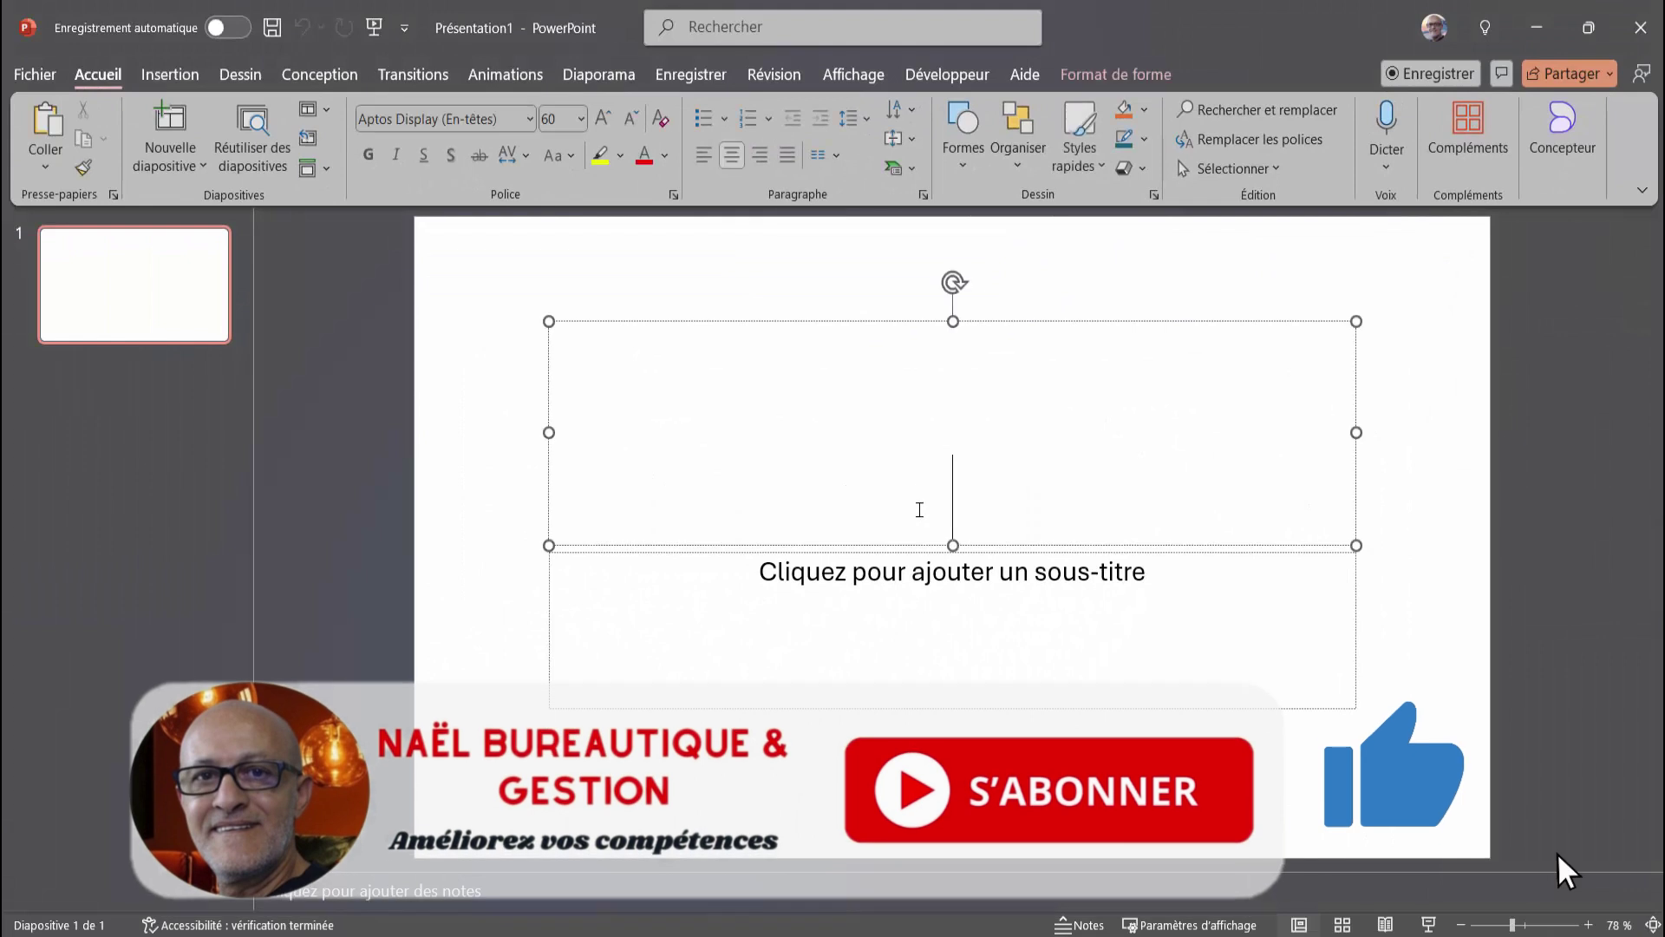
type("La")
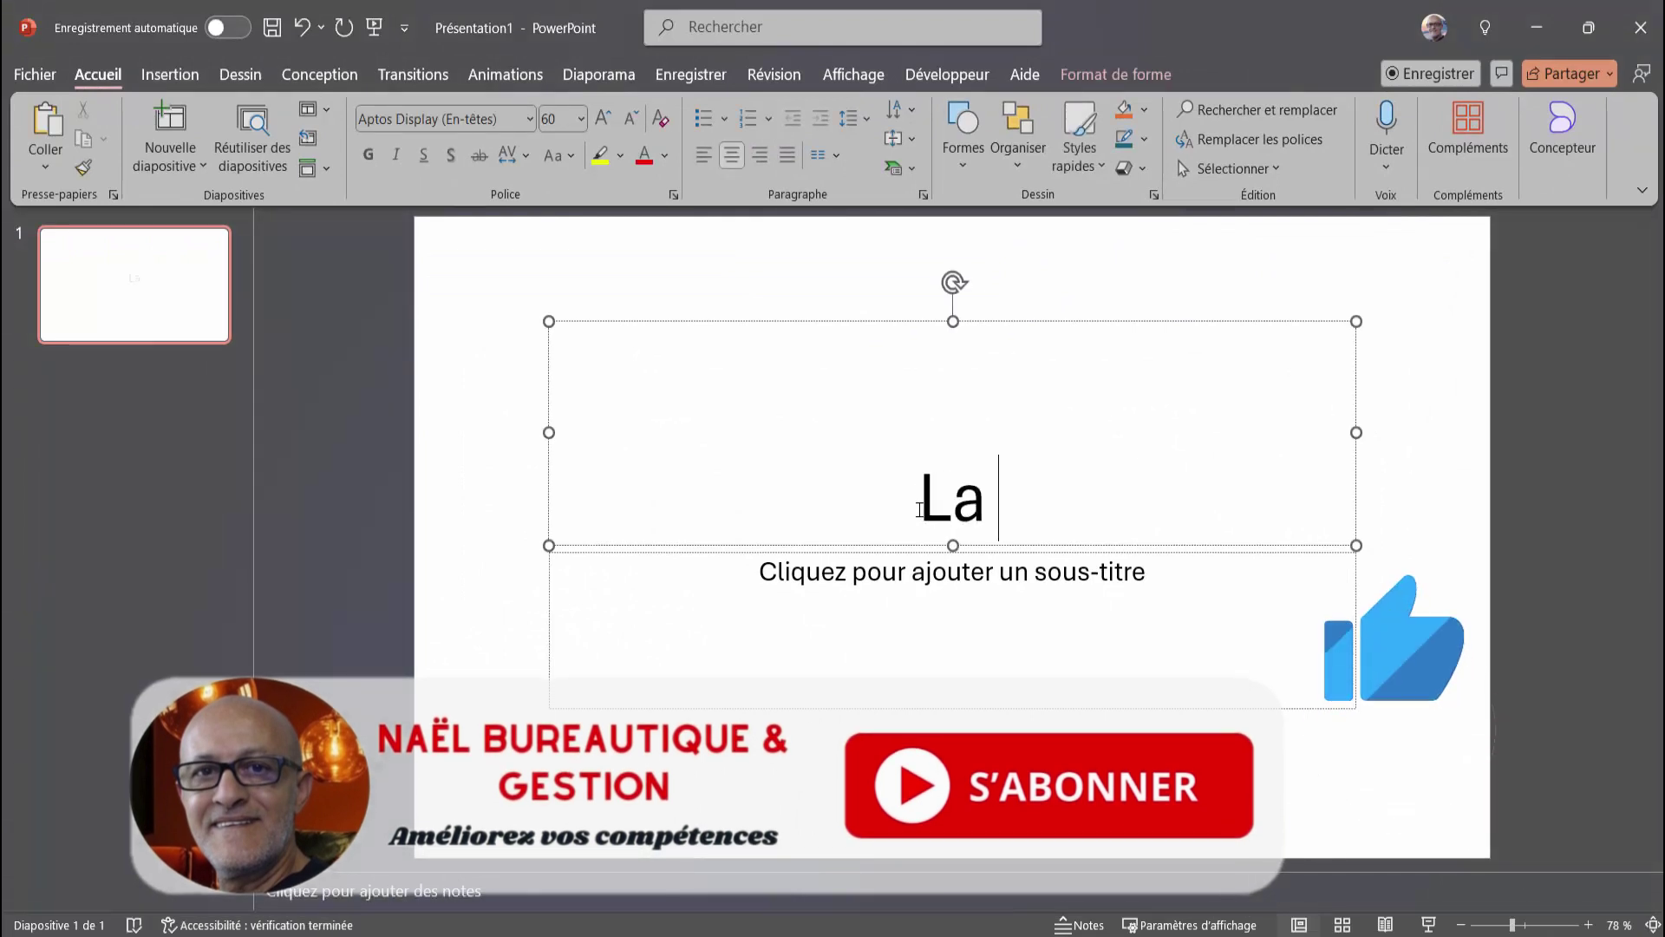
type(" robotique")
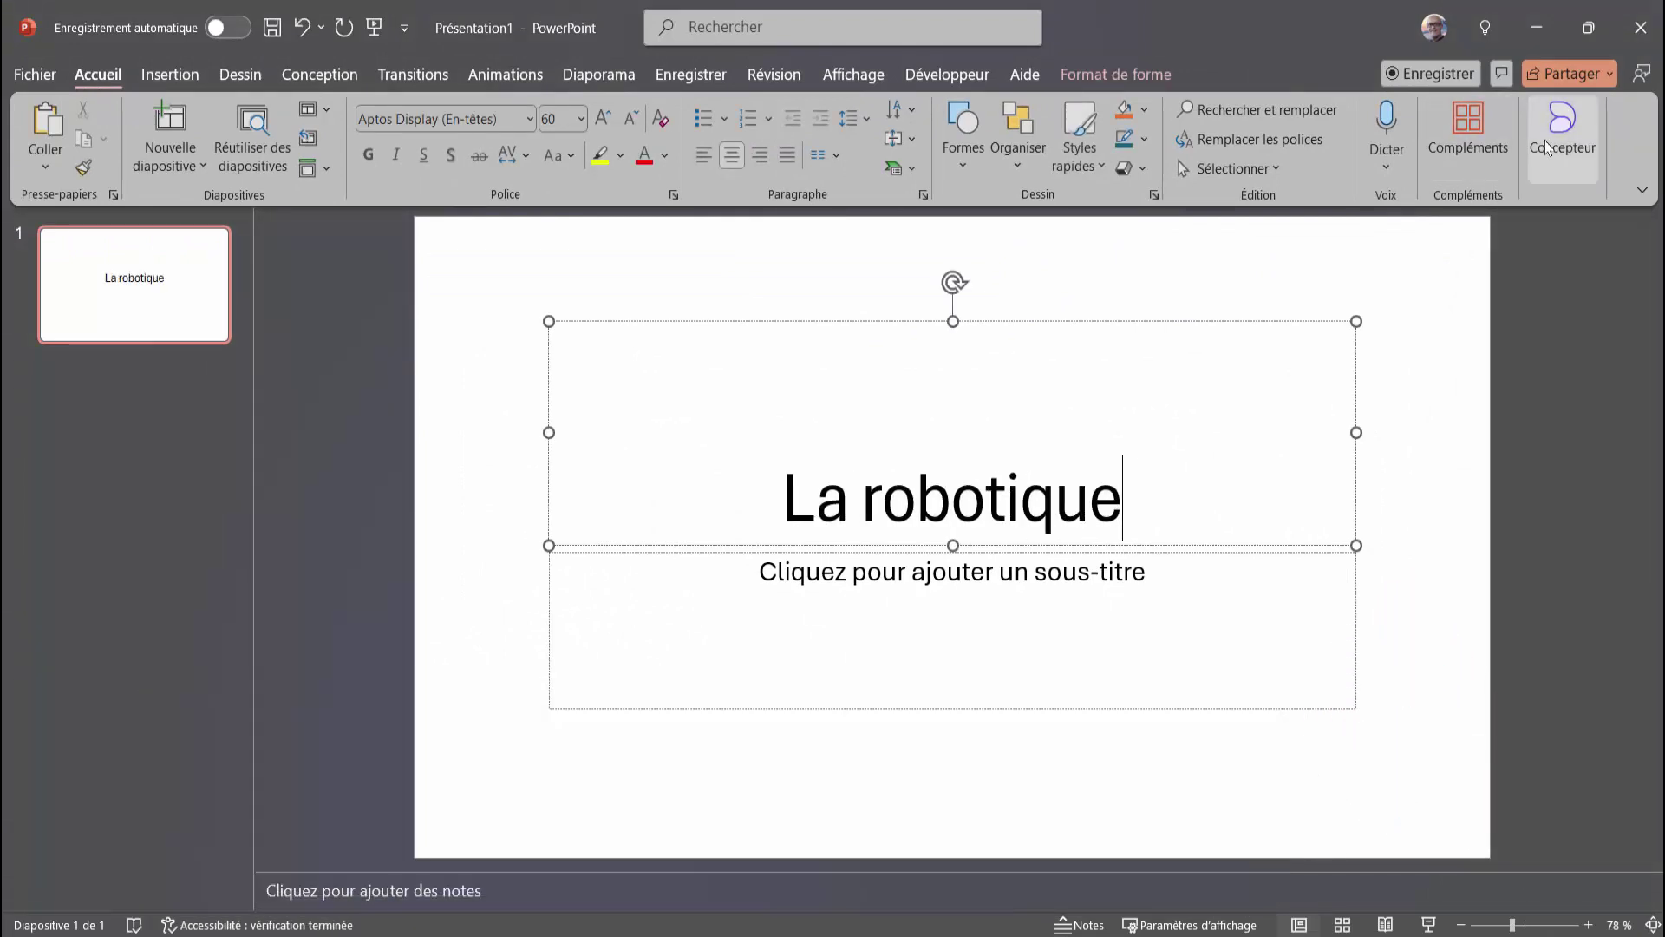
left_click(1555, 138)
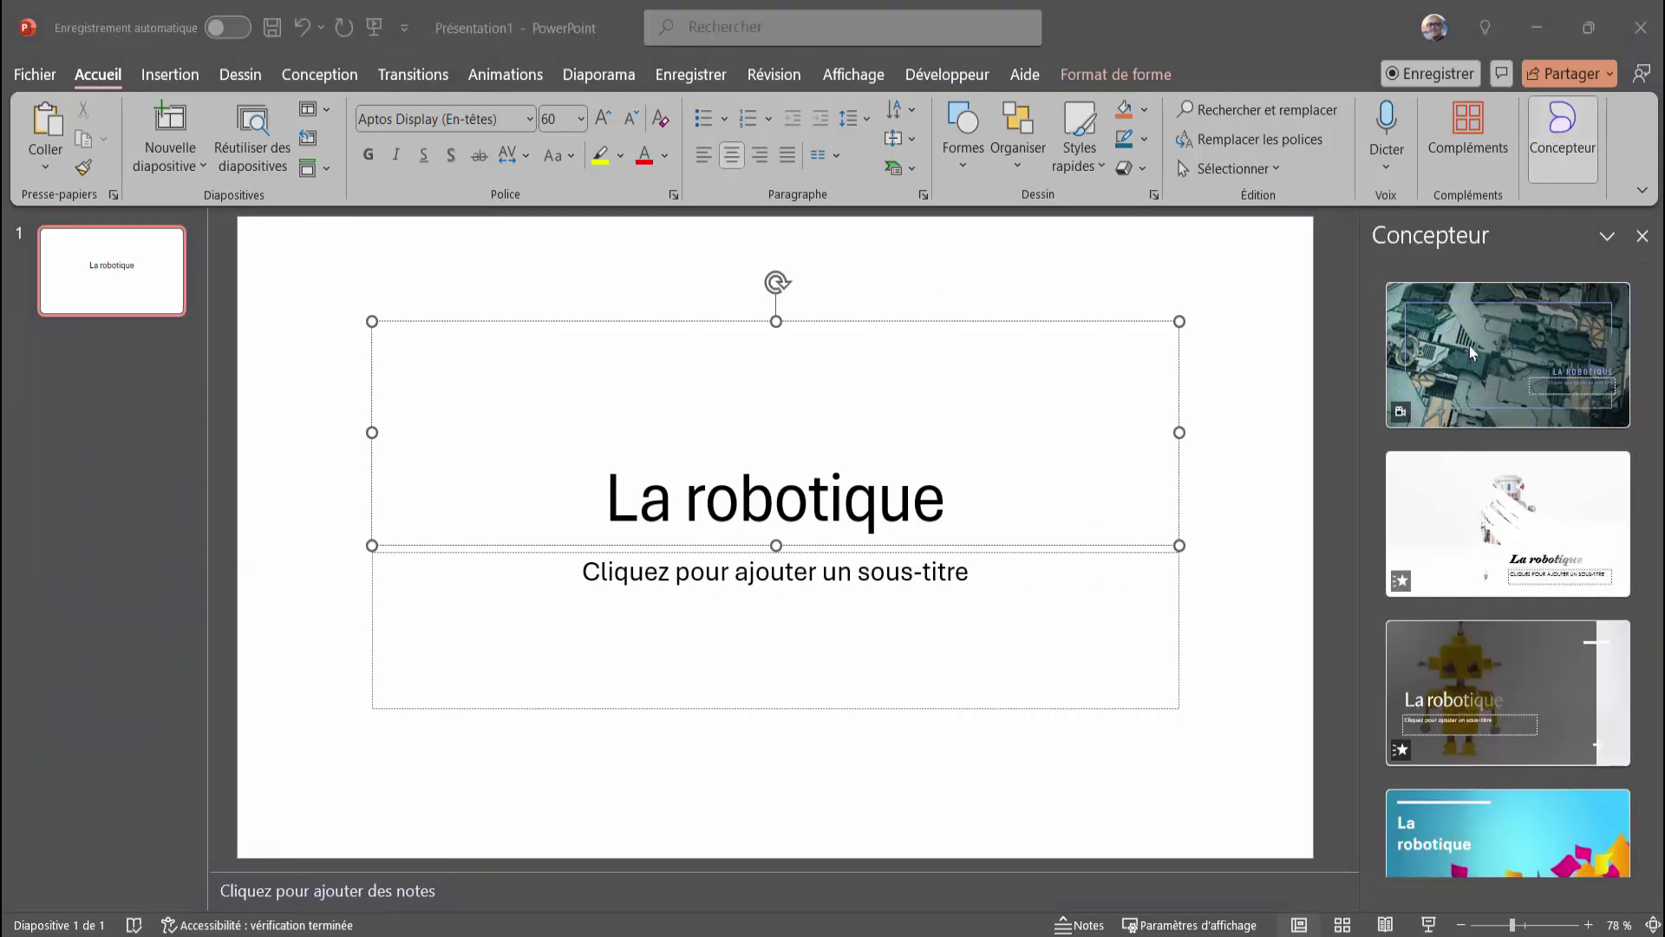
left_click(1509, 523)
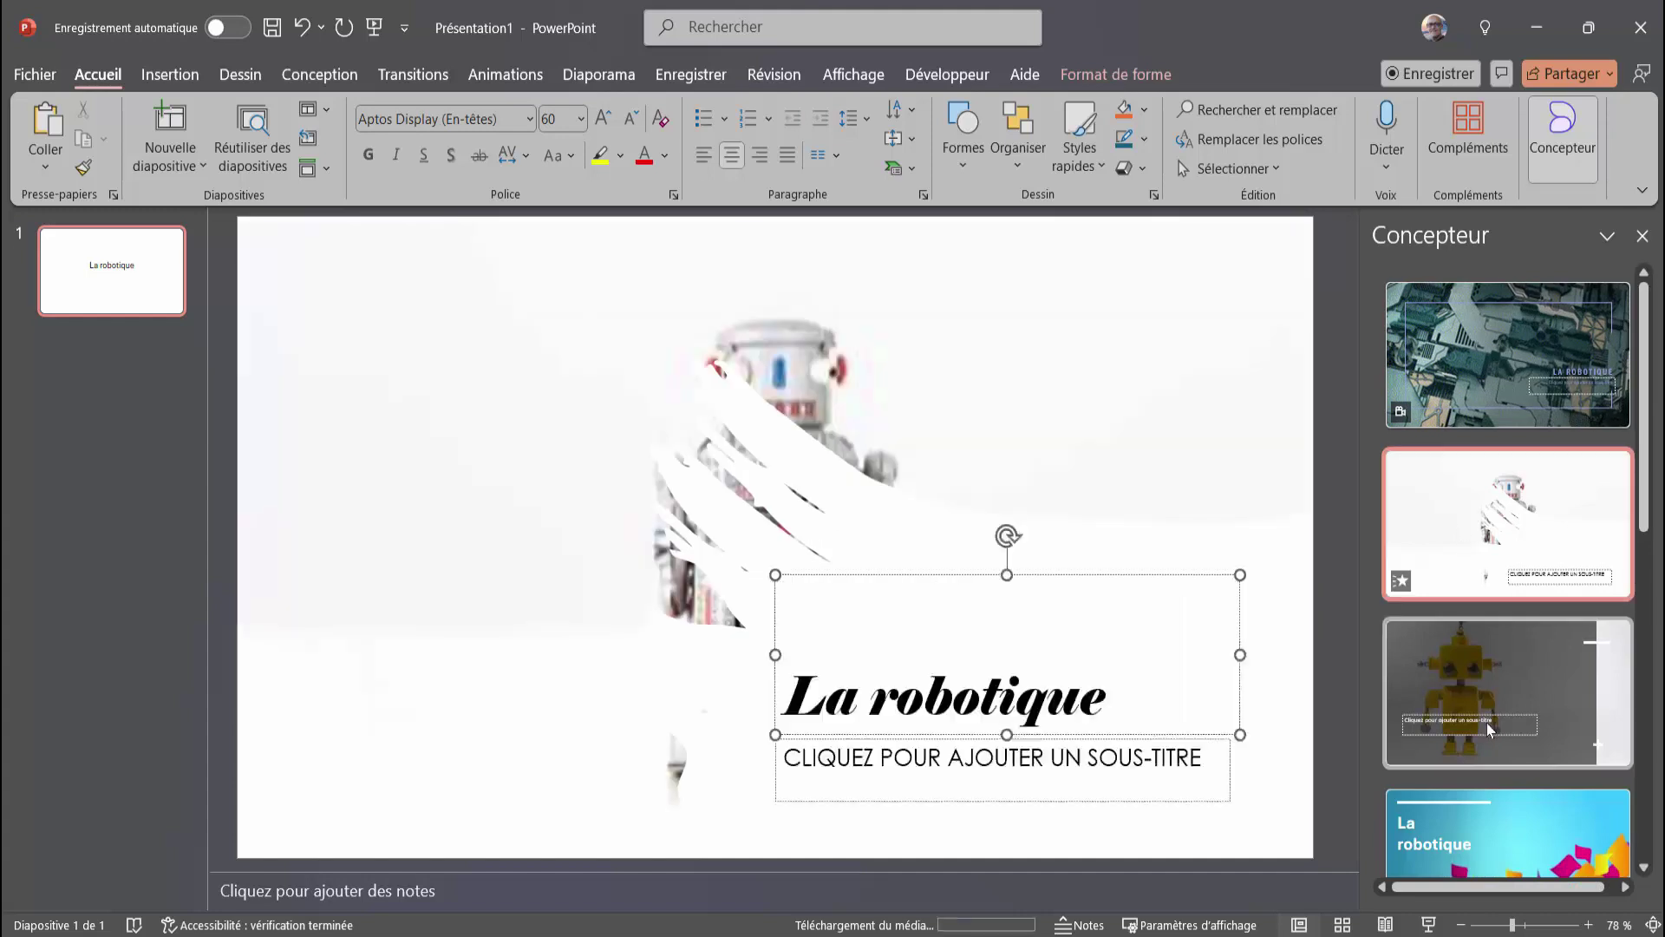
left_click(1498, 705)
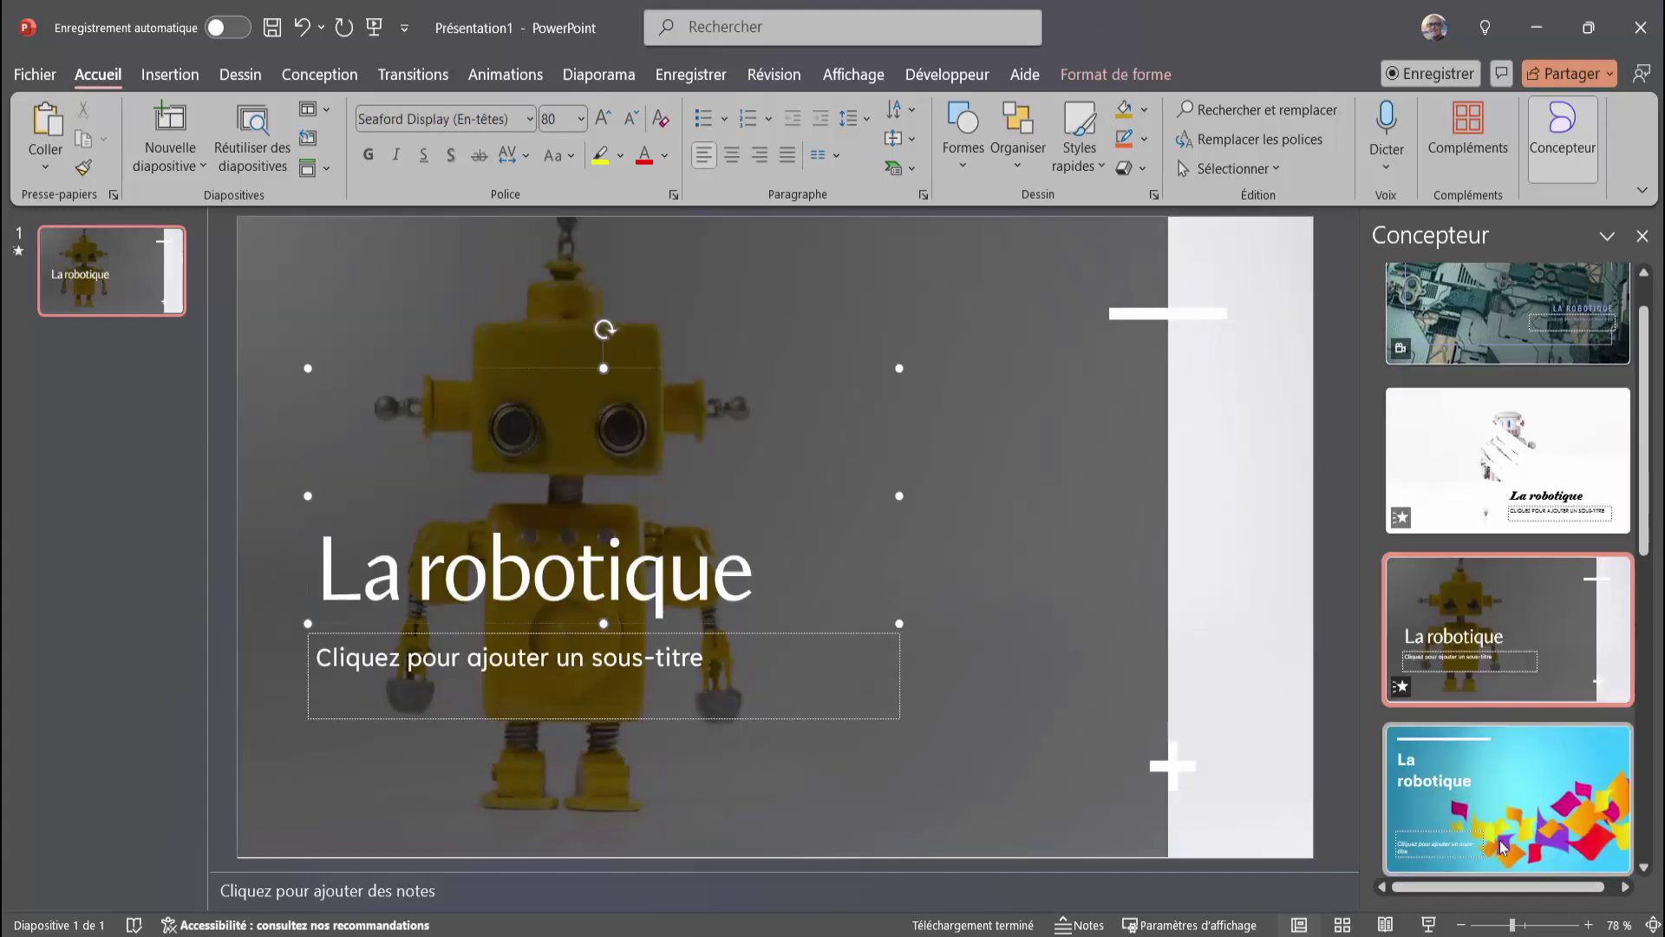
left_click(1525, 786)
Apply the pink-stripes design, browse more design ideas, then close the Designer pane
scroll(1526, 786, "down", 3)
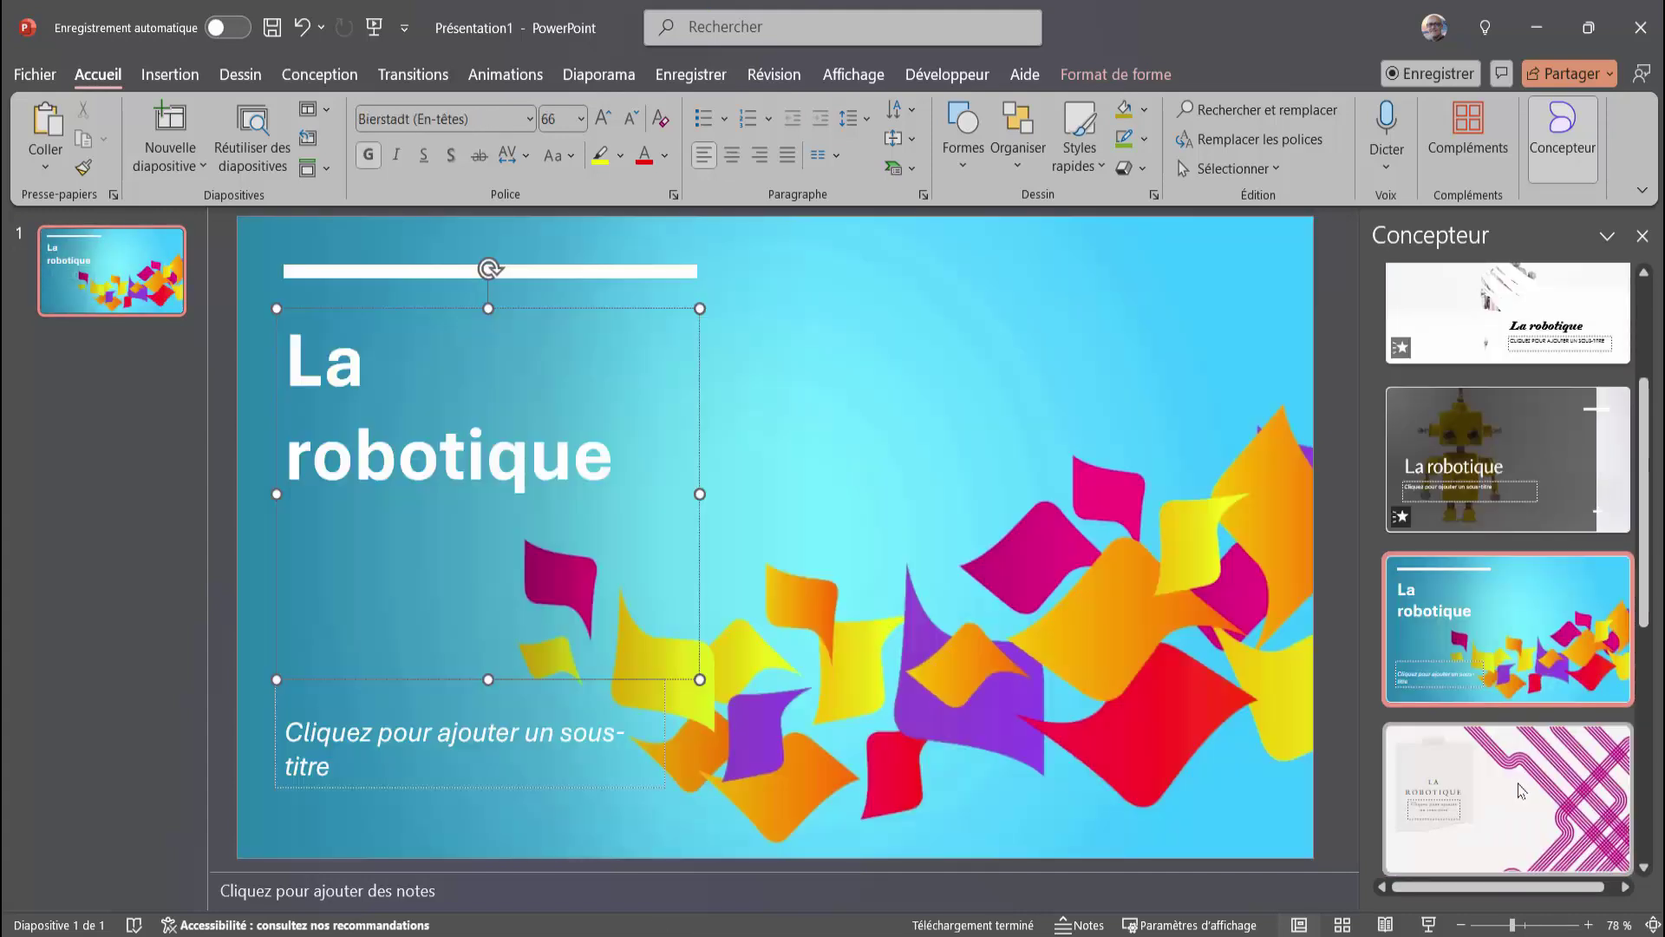
left_click(1512, 802)
scroll(1517, 773, "down", 3)
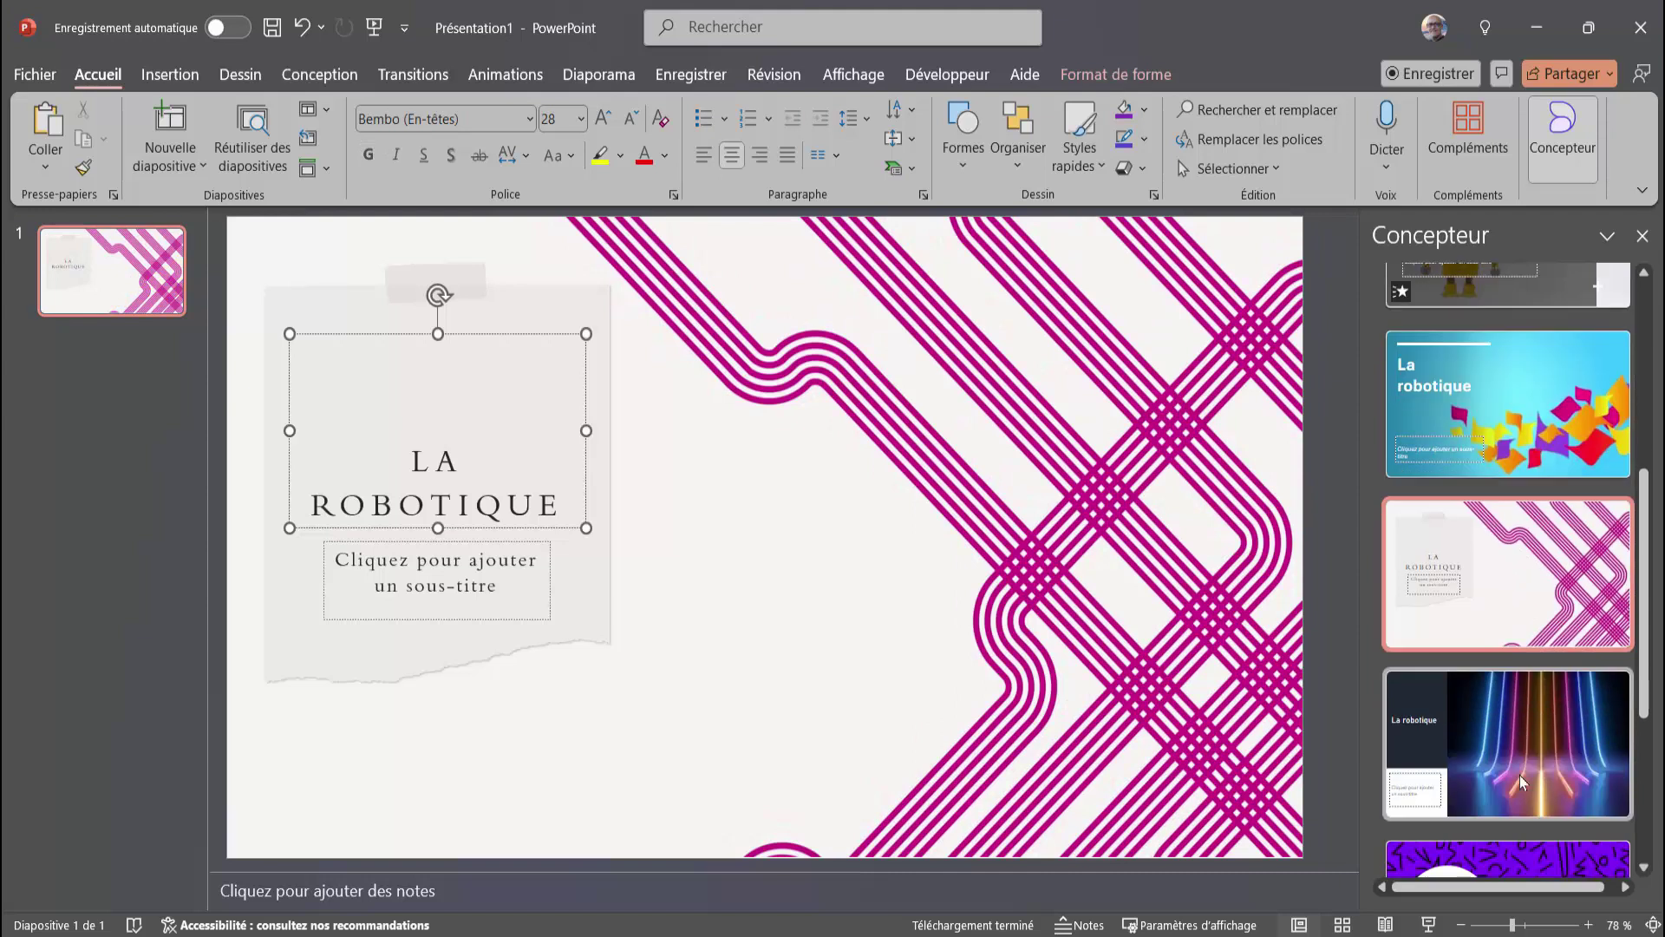
scroll(1520, 774, "down", 3)
scroll(1518, 770, "down", 2)
scroll(1518, 770, "down", 2)
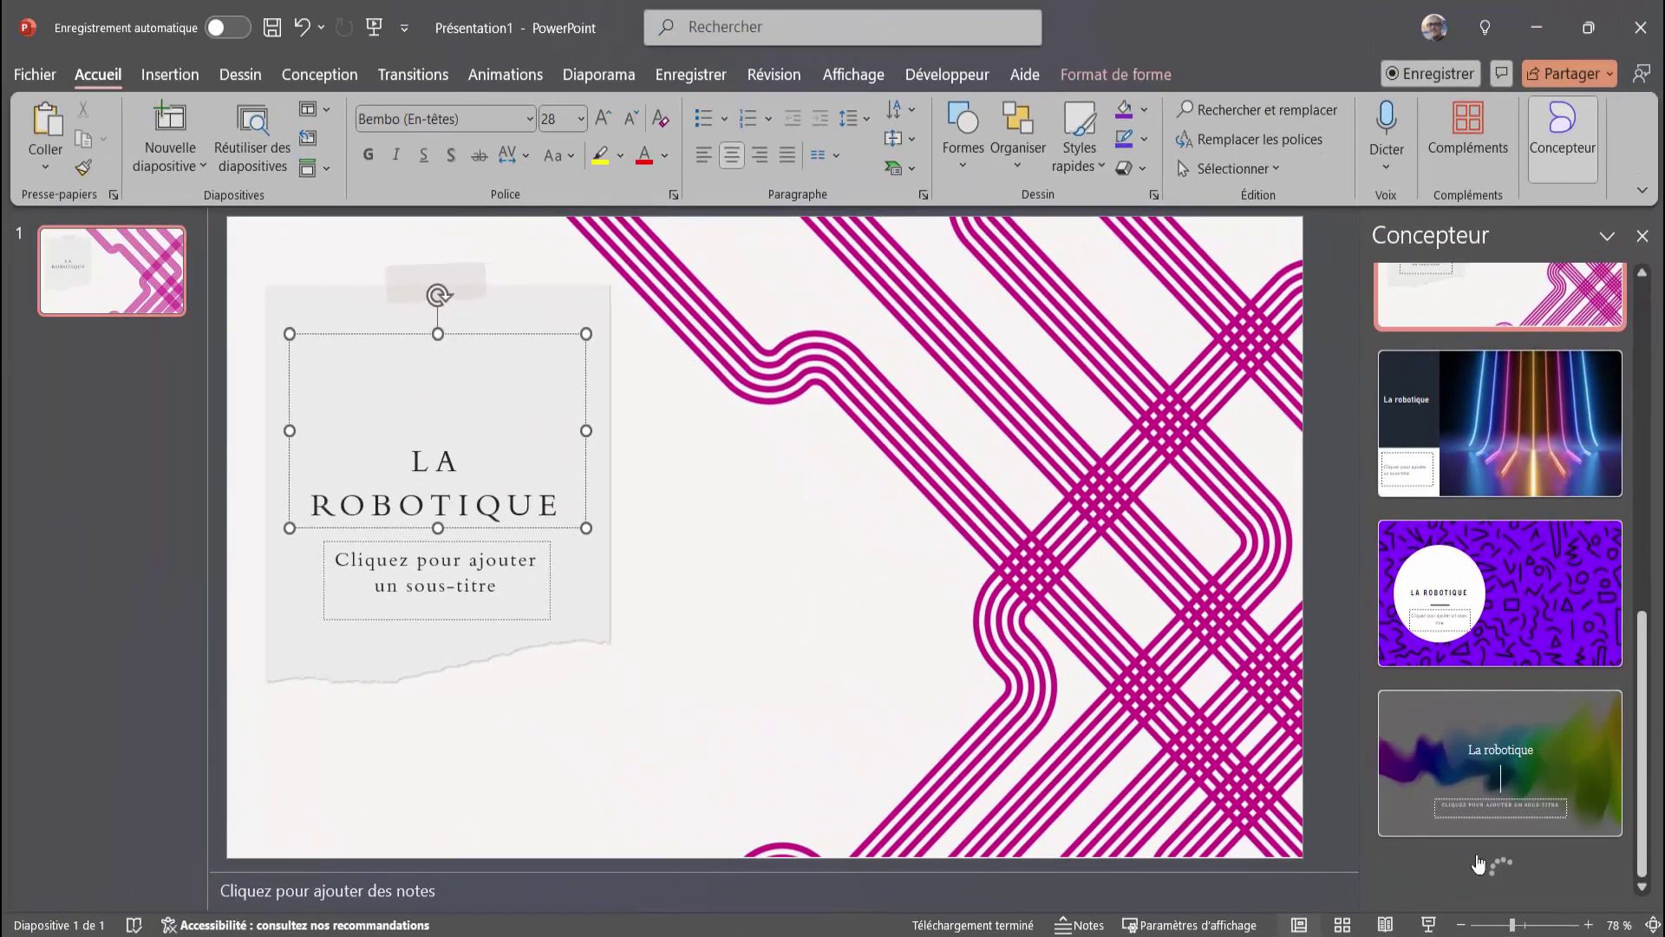
left_click(1488, 863)
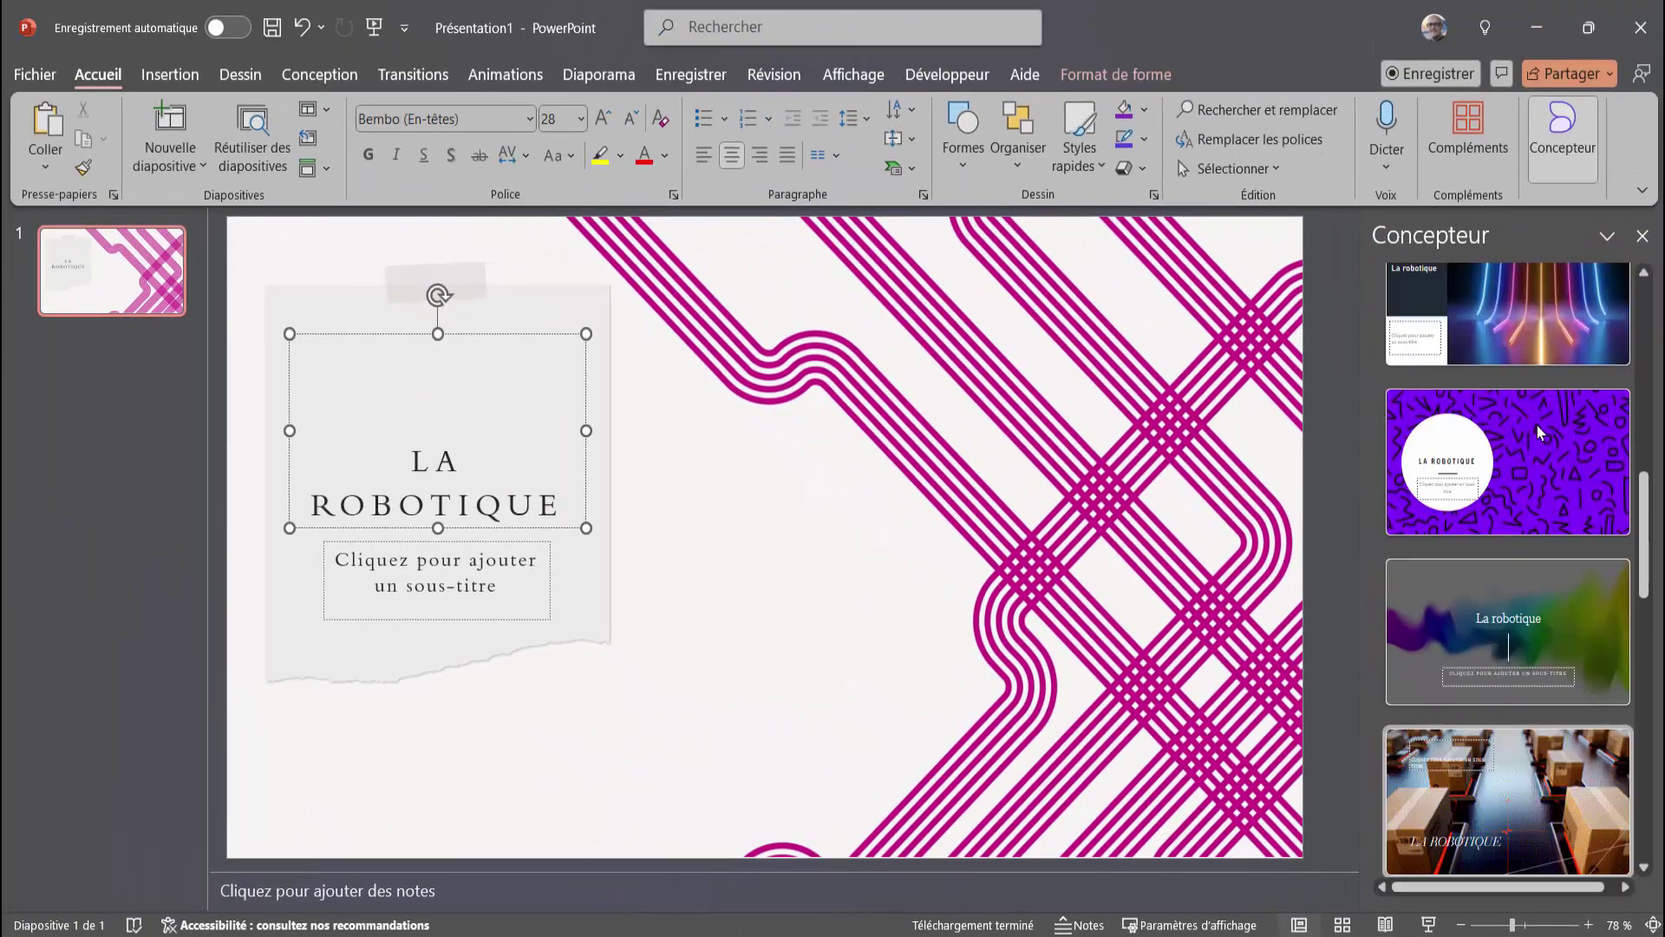
scroll(1535, 486, "down", 1)
scroll(1527, 564, "down", 1)
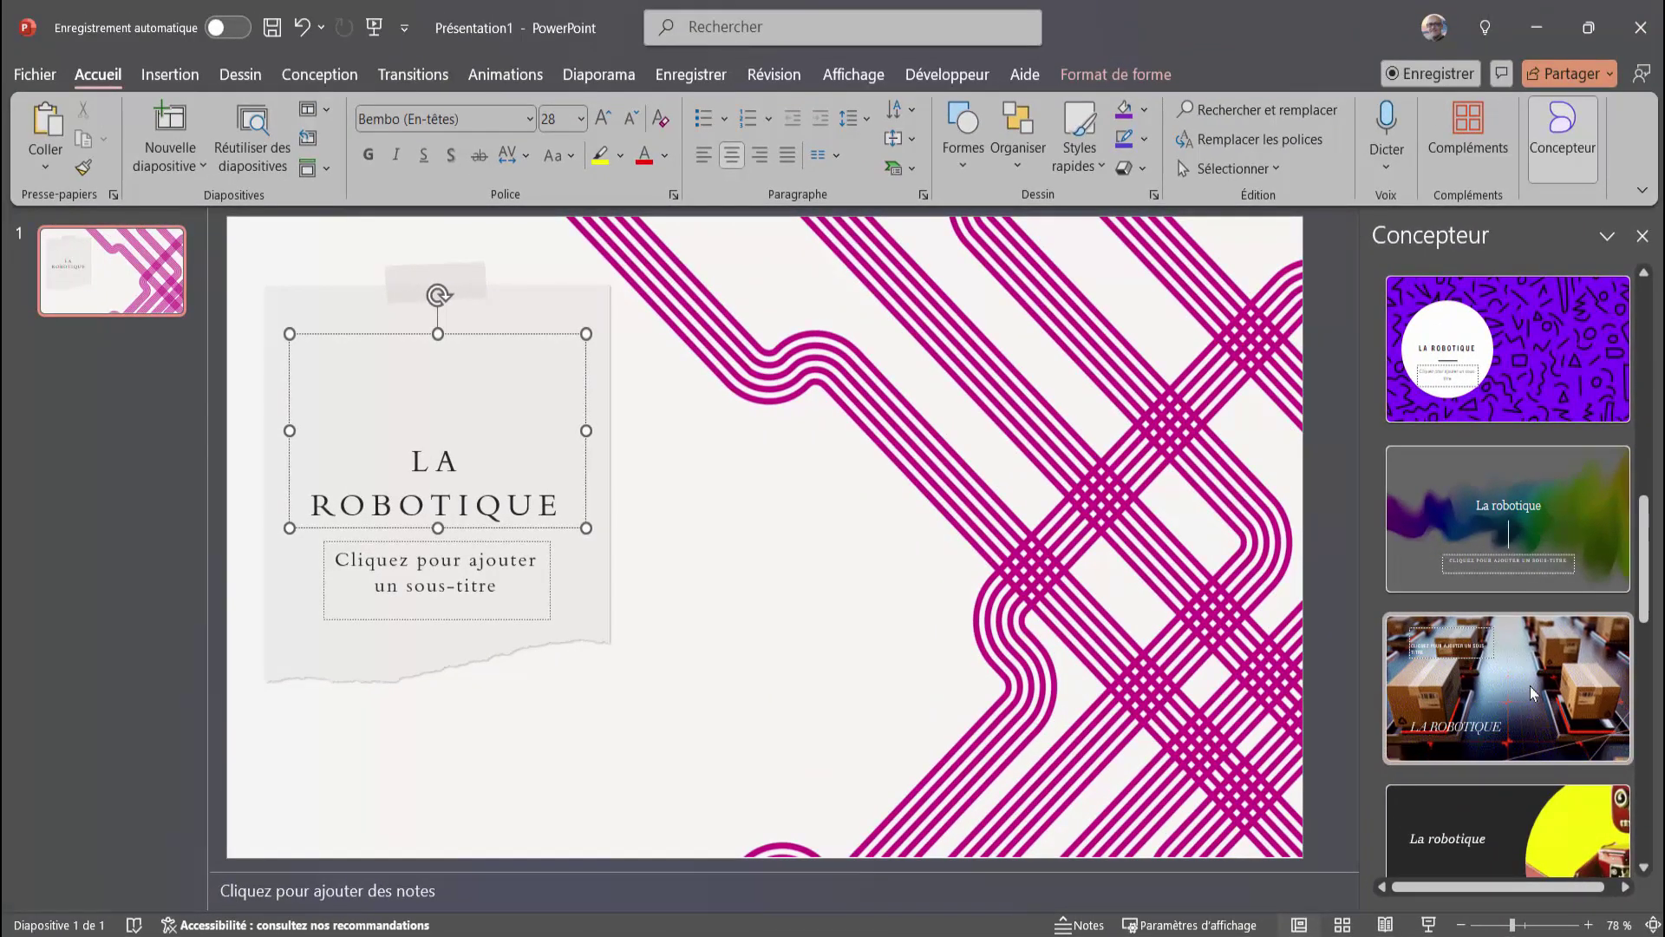
left_click(1642, 235)
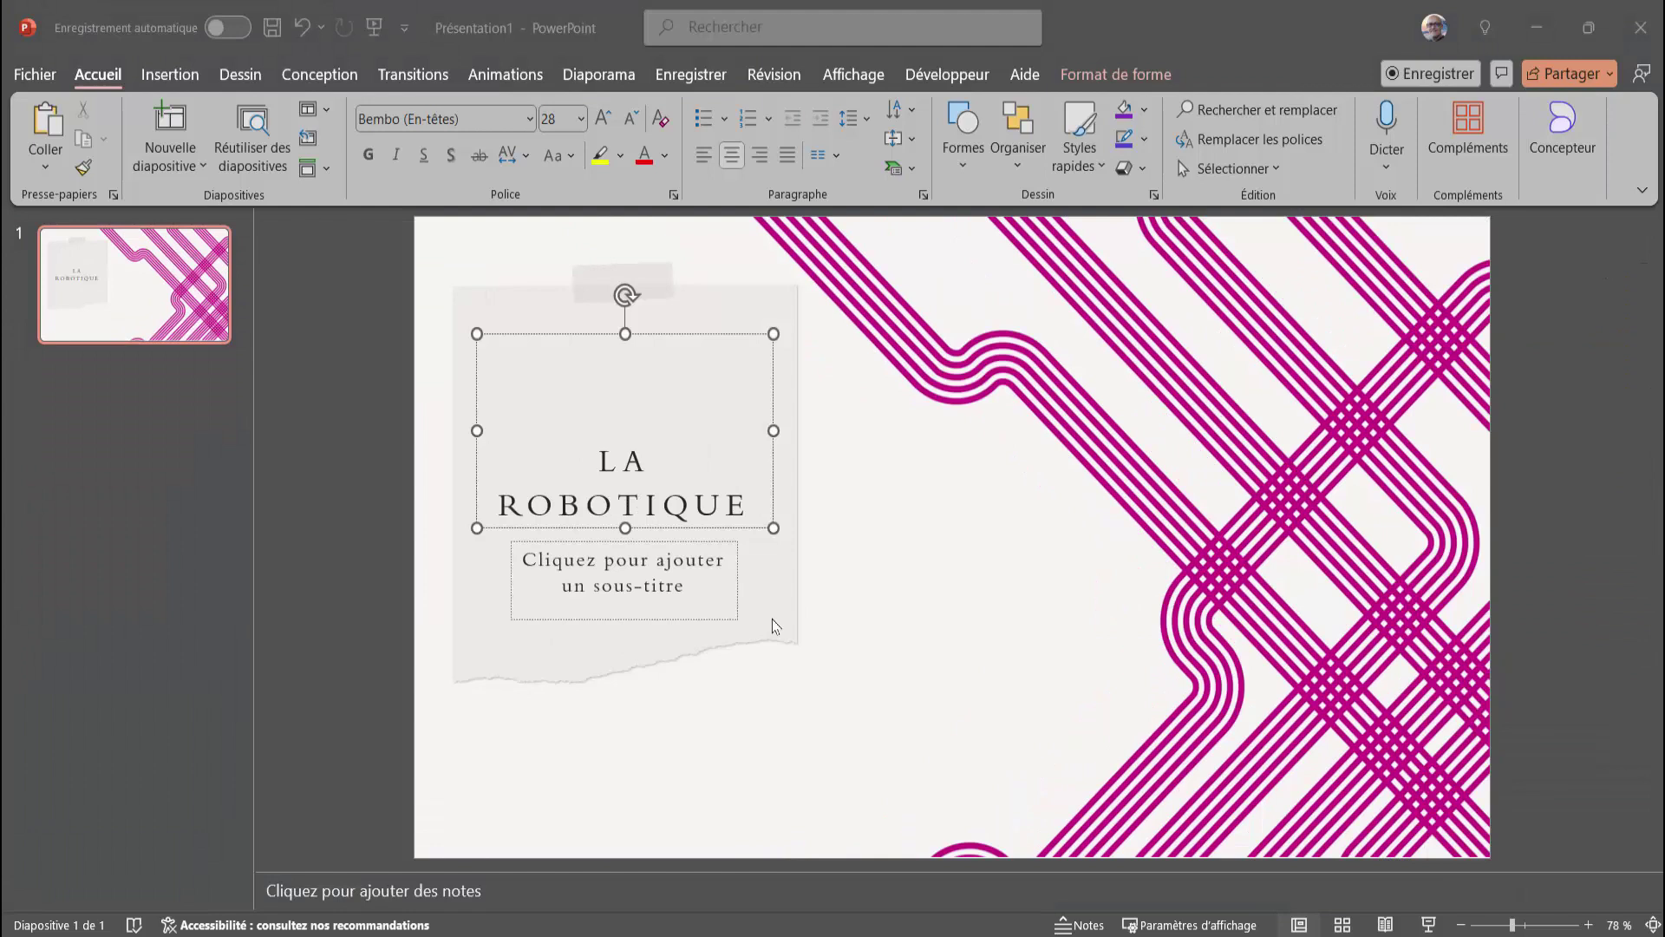
Undo the pink-stripes design, retitle the slide 'réunion RH' and apply the photo-background design idea
key("ctrl+z")
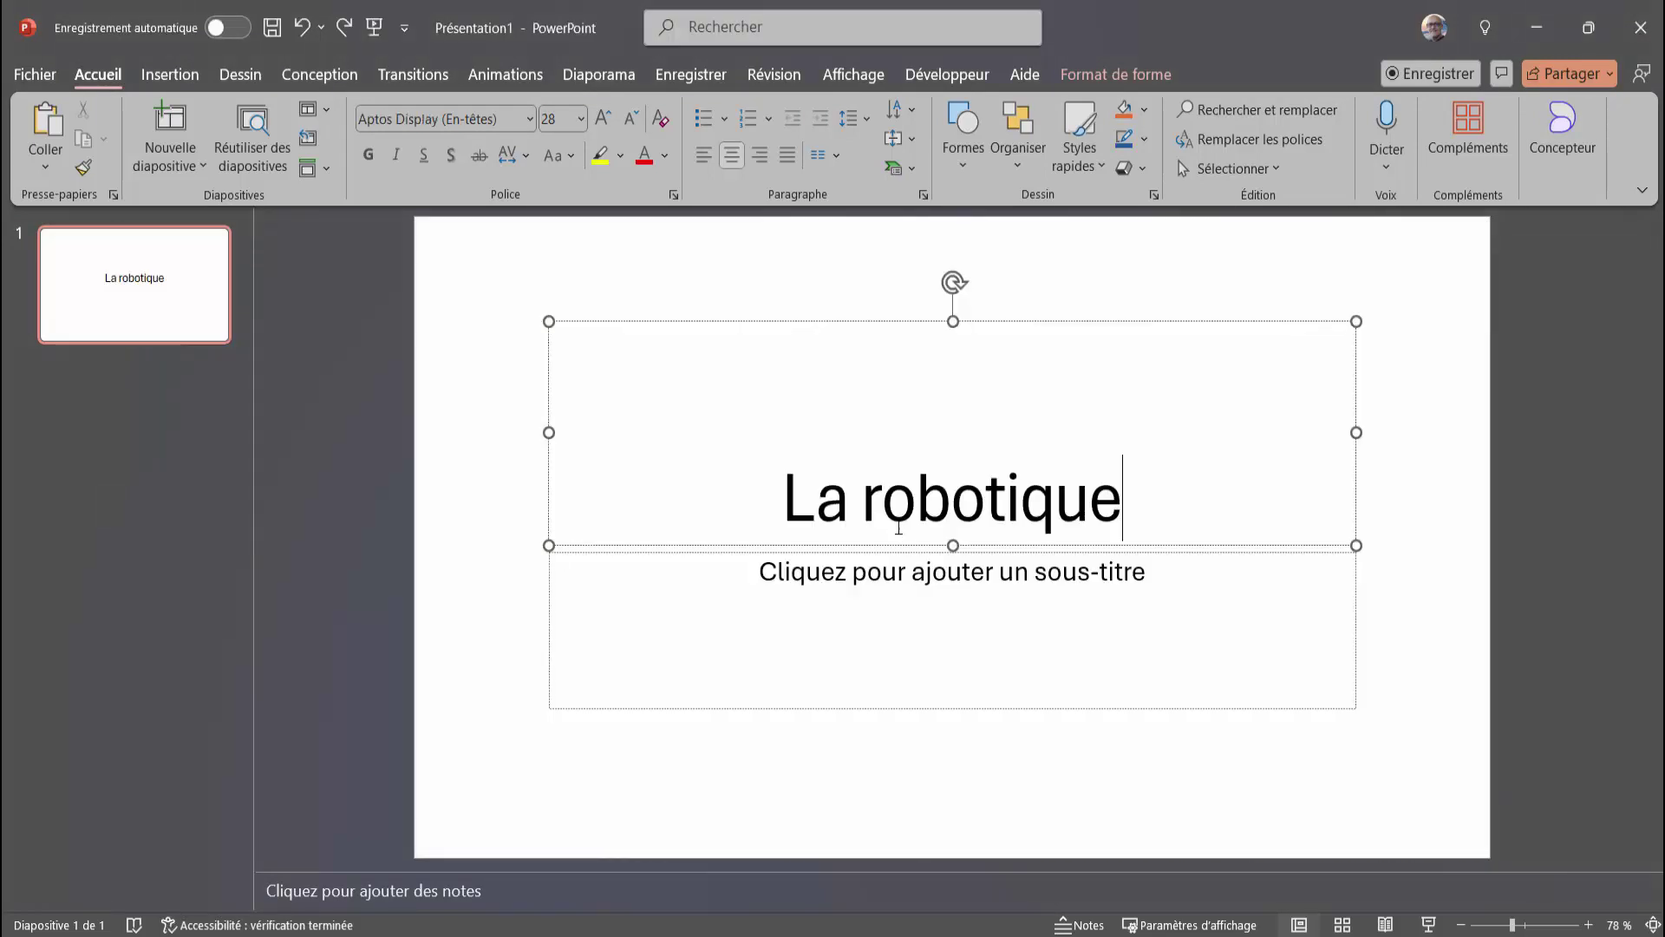
left_click_drag(1155, 490, 789, 446)
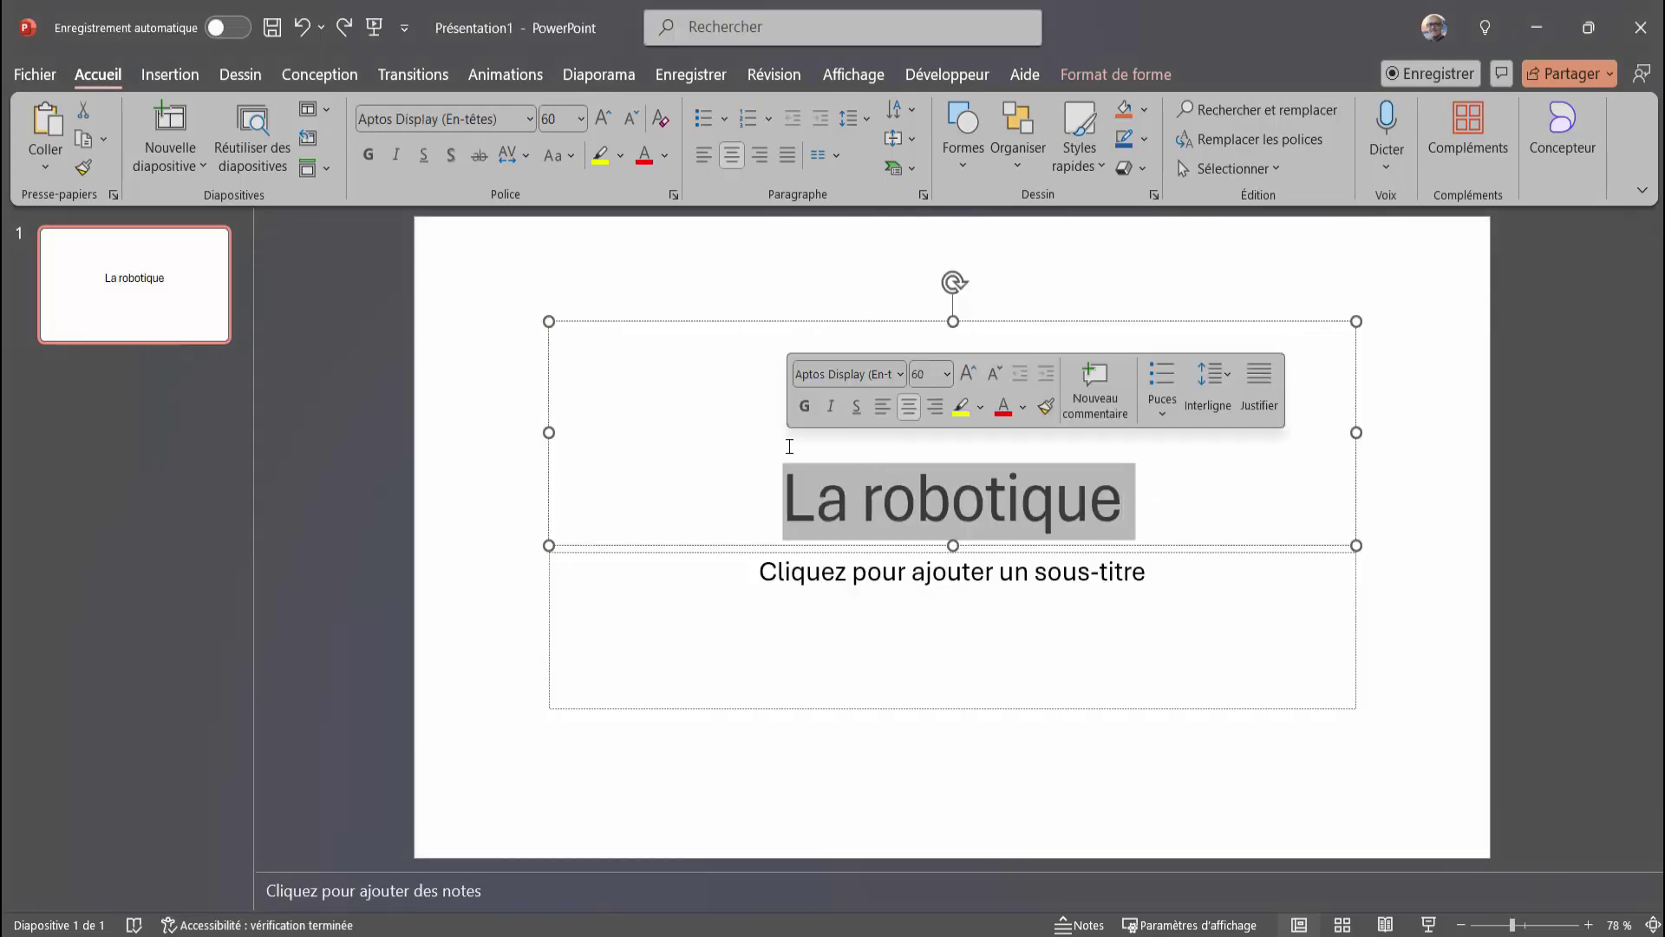
type("réunion R")
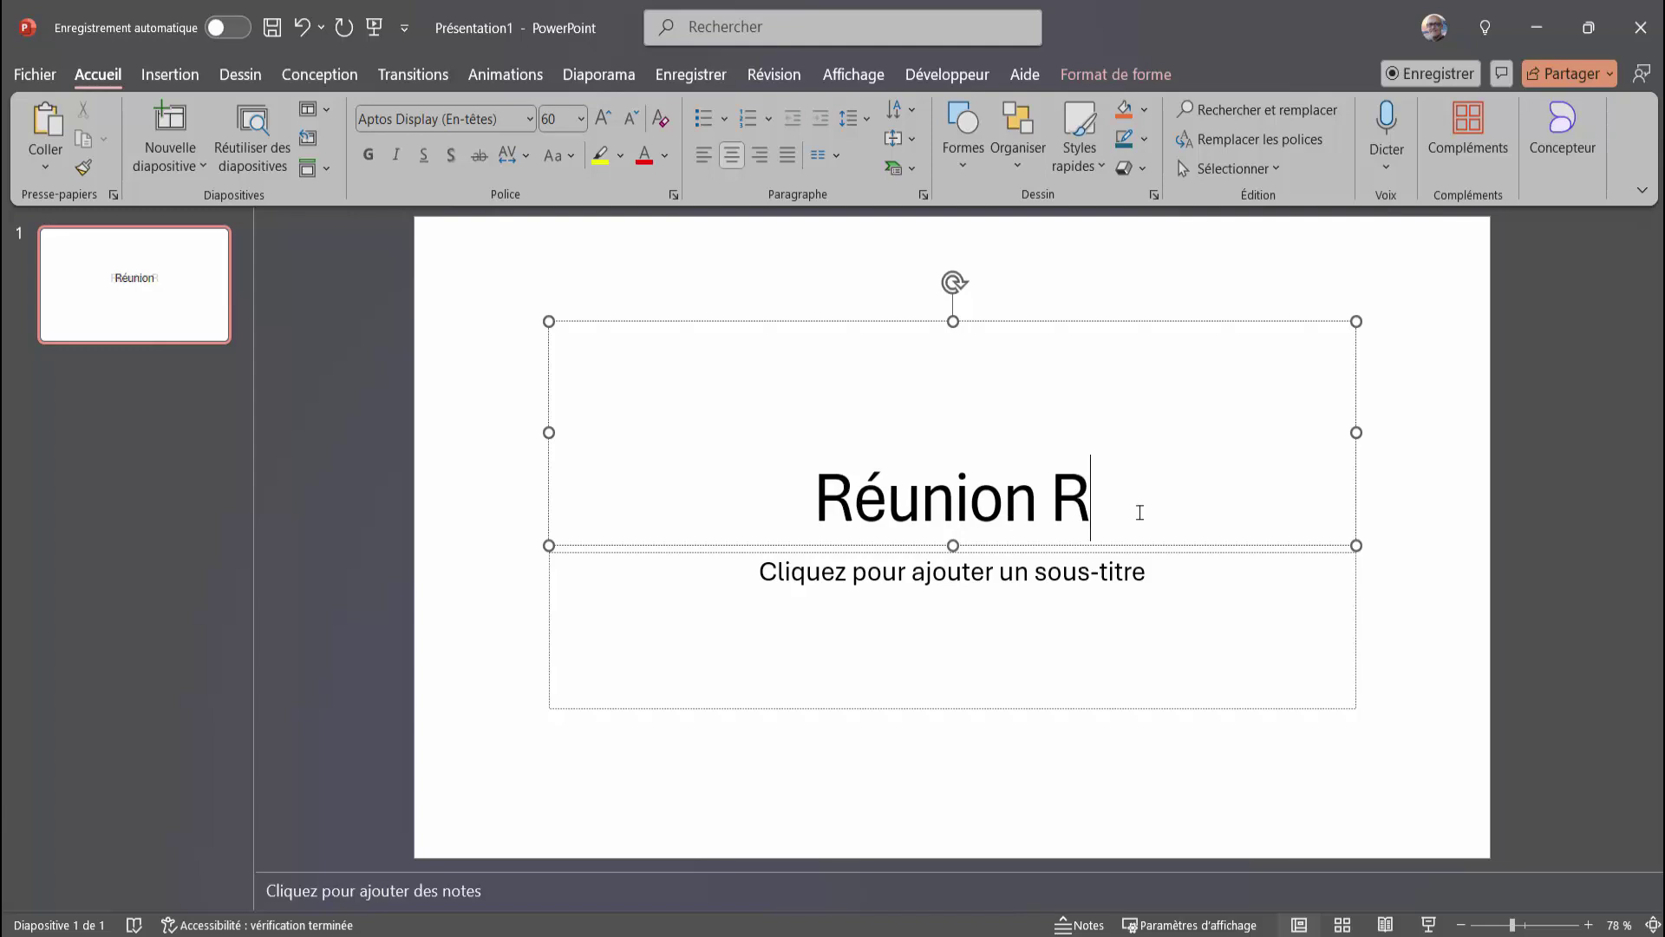
type("H")
left_click(1548, 153)
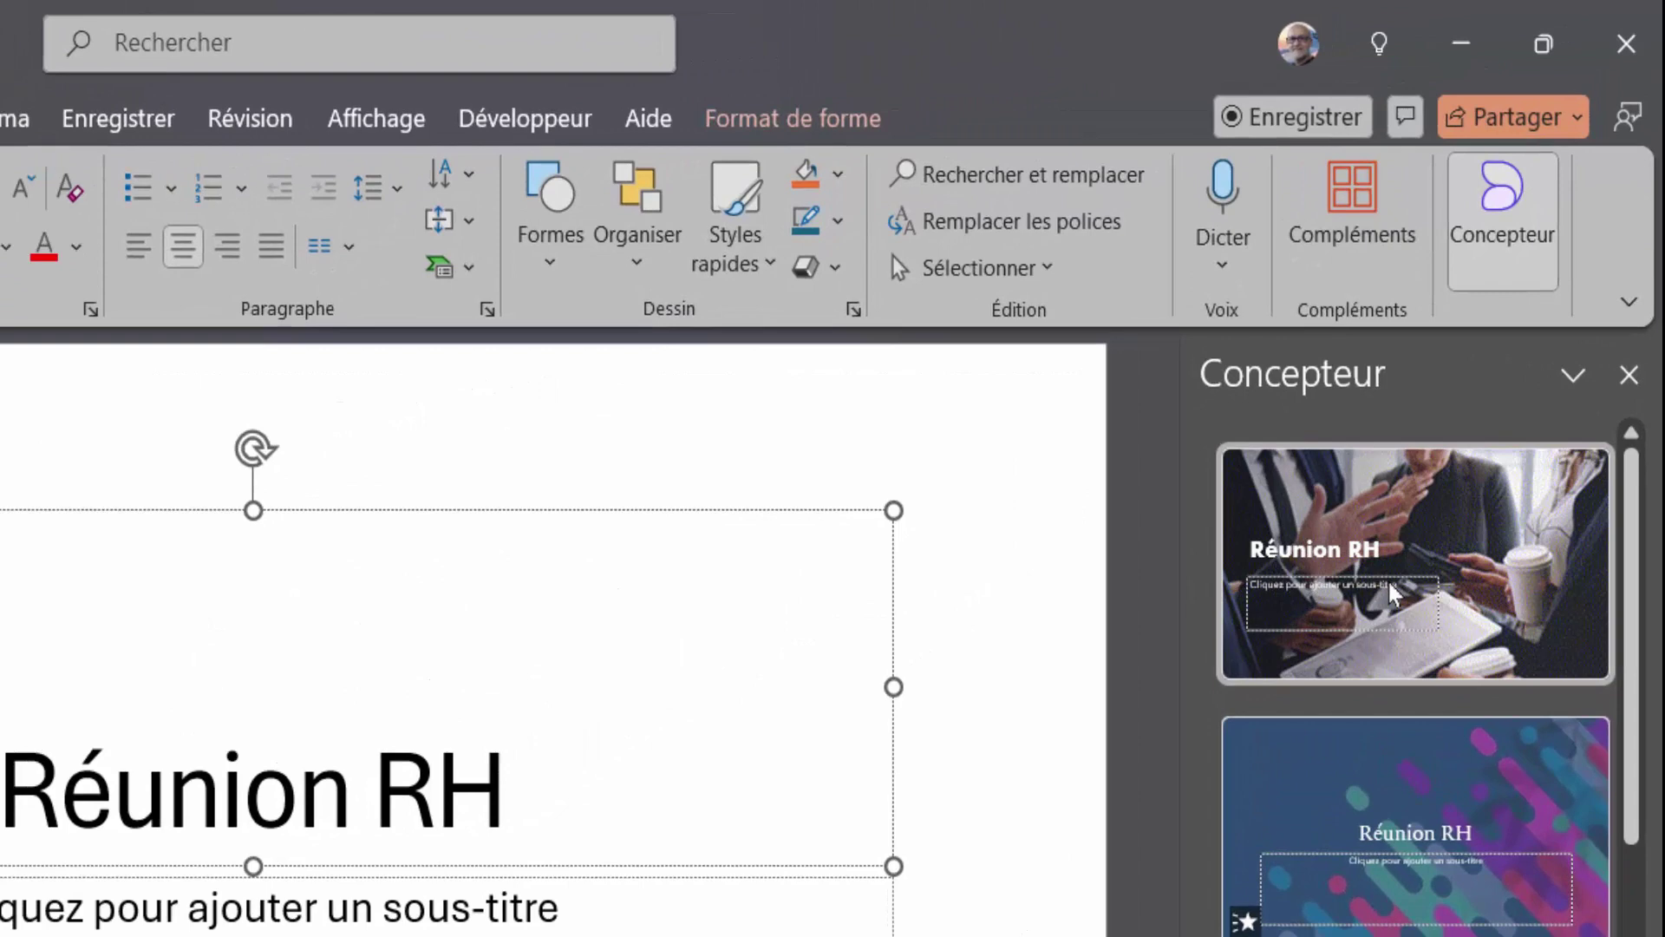
left_click(1494, 369)
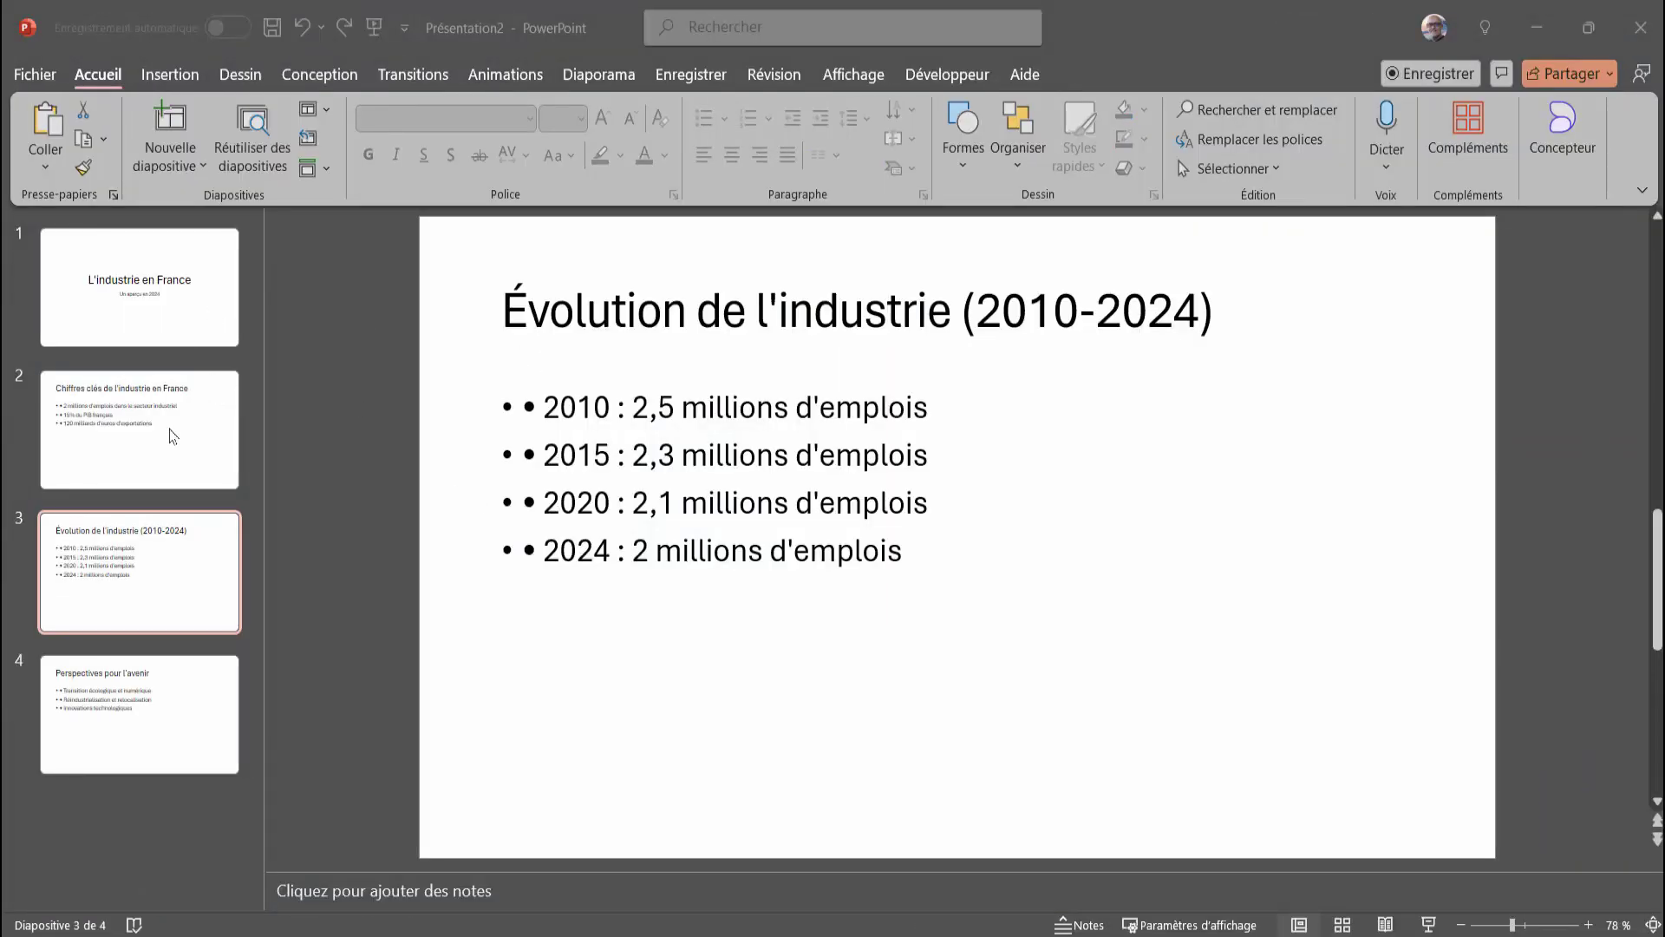
Apply the gavel design to the L'industrie en France title slide
left_click(147, 300)
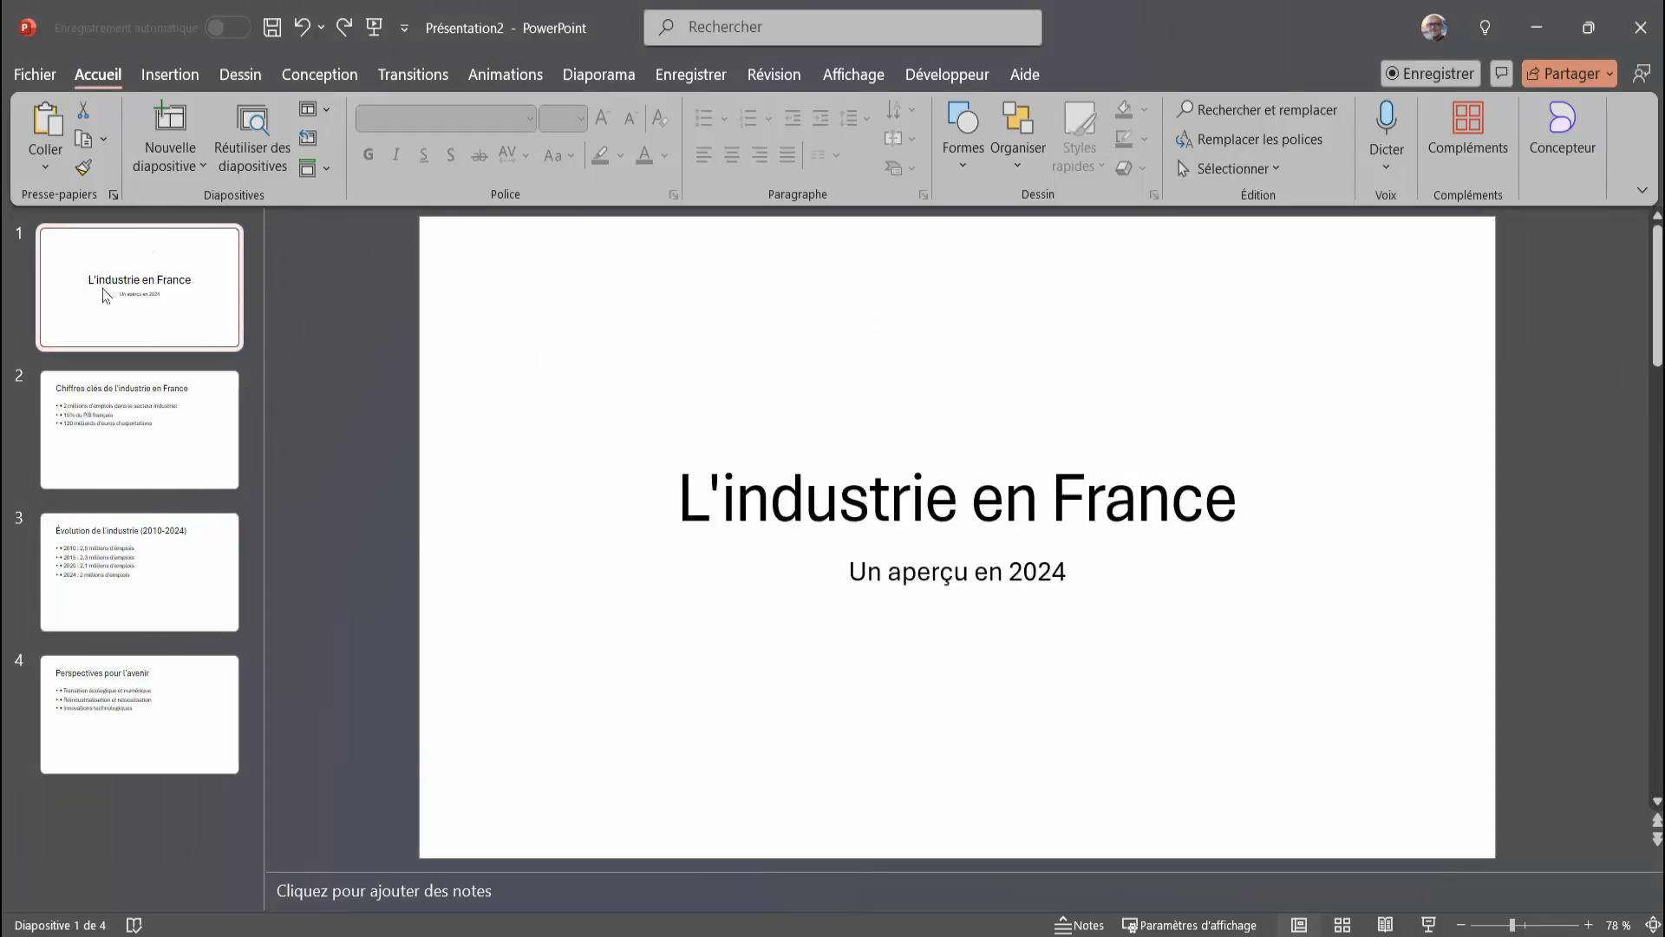
left_click(1561, 158)
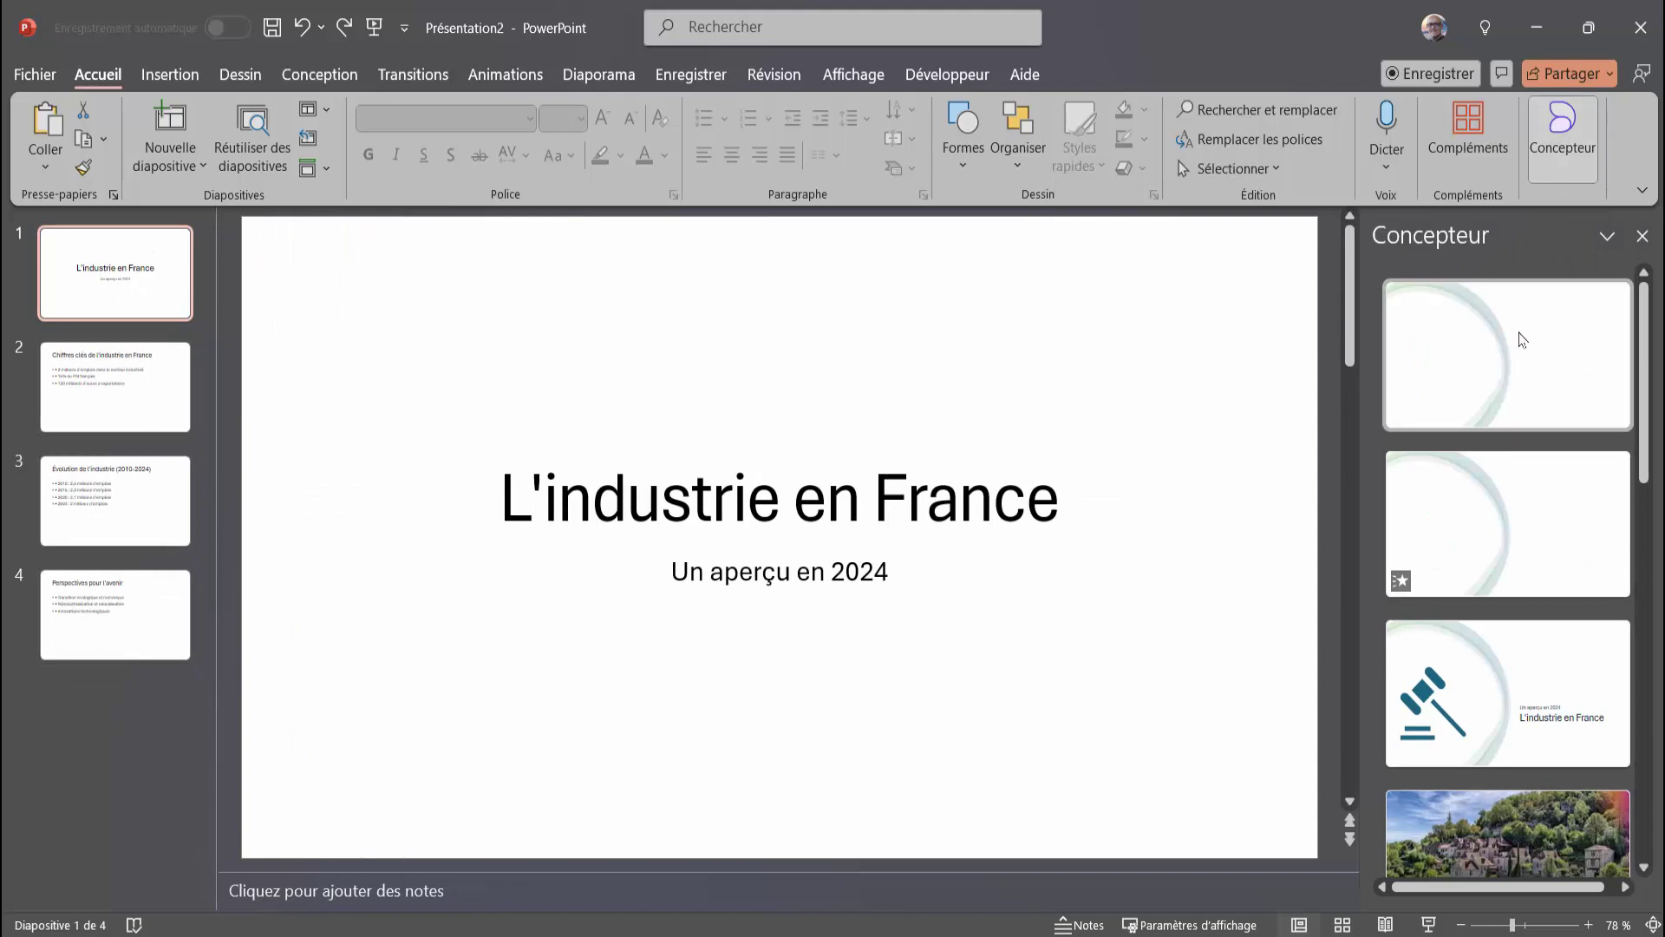
scroll(1514, 373, "down", 2)
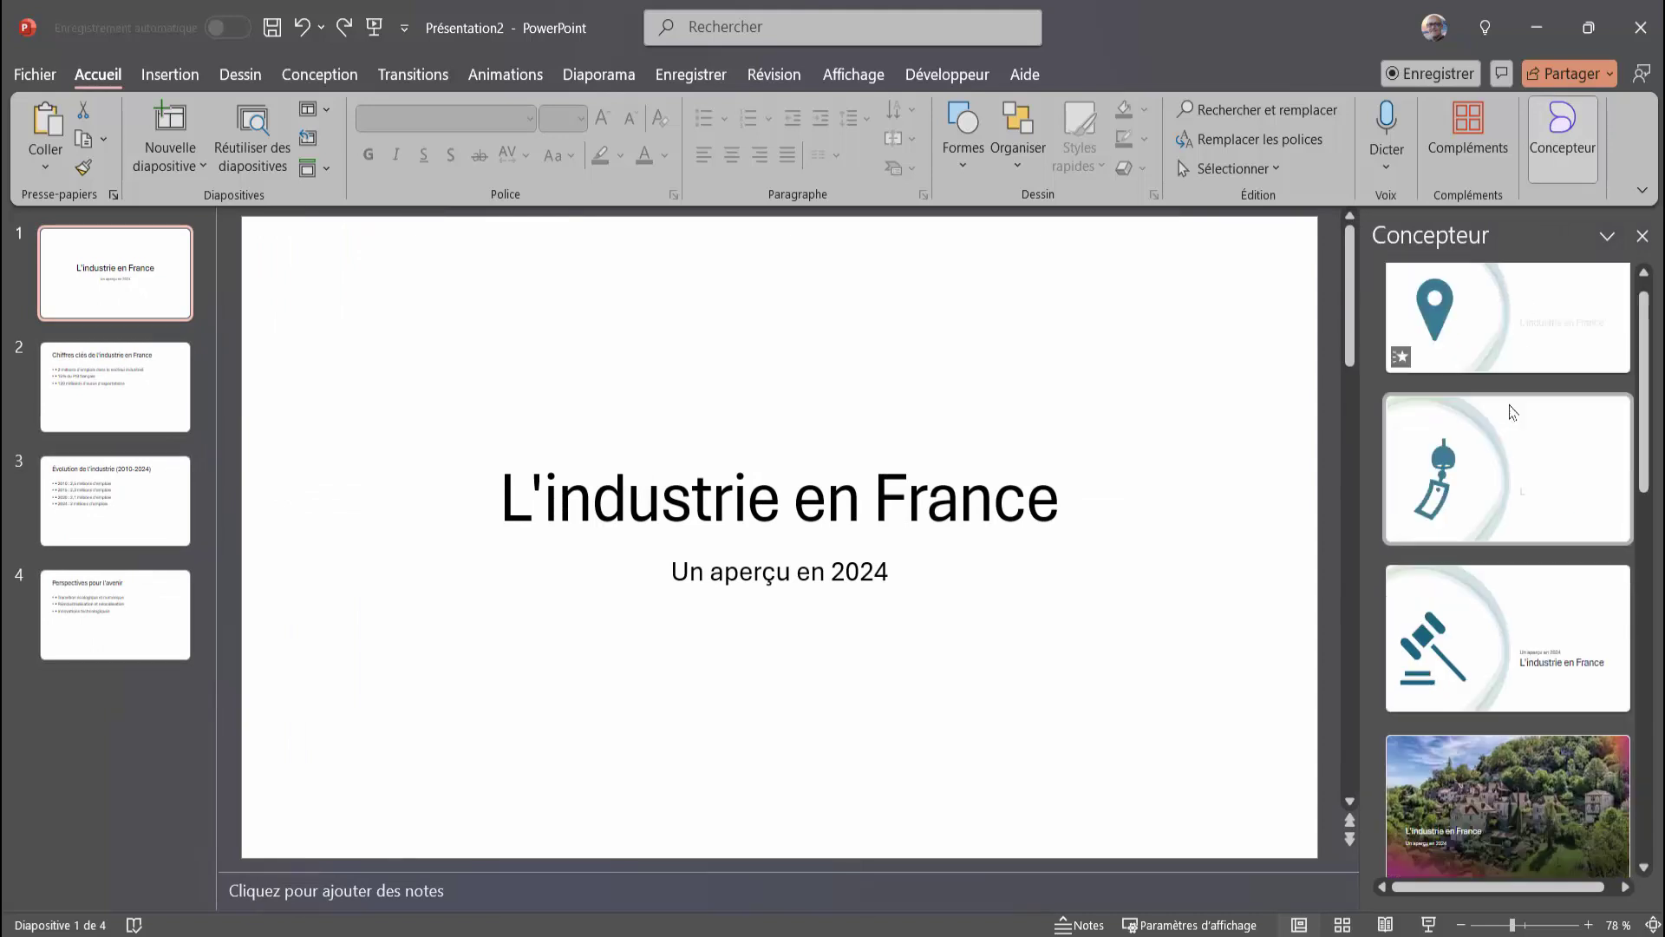
left_click(1475, 605)
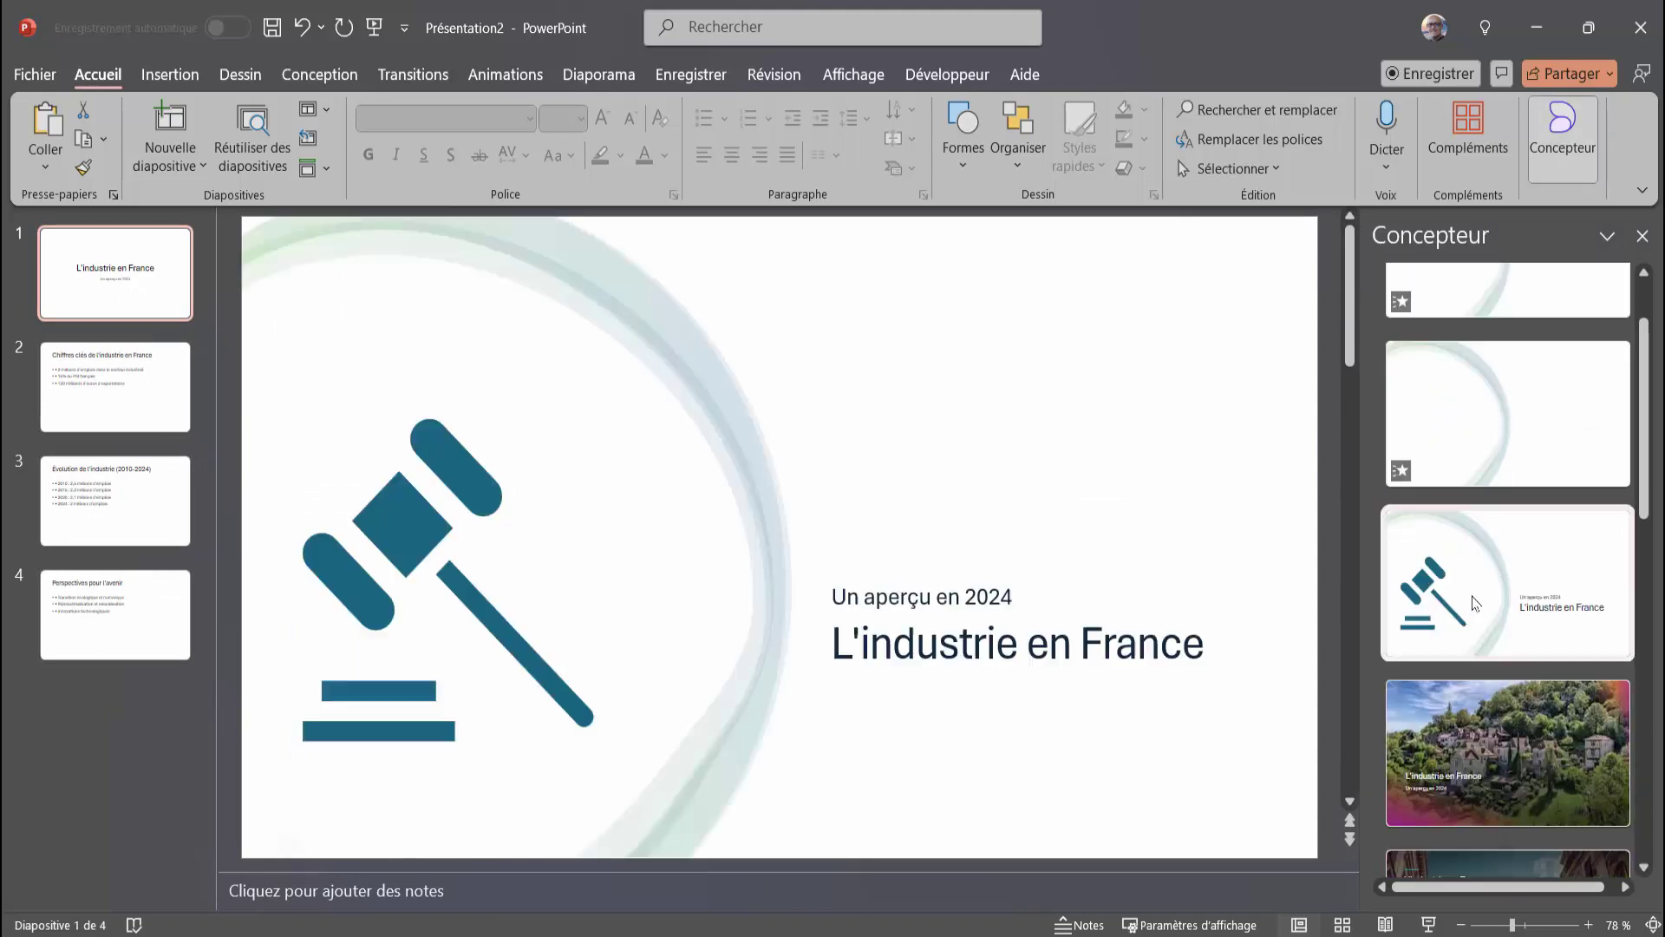
Give the key-figures slide the orange layout with coloured fact boxes
left_click(121, 404)
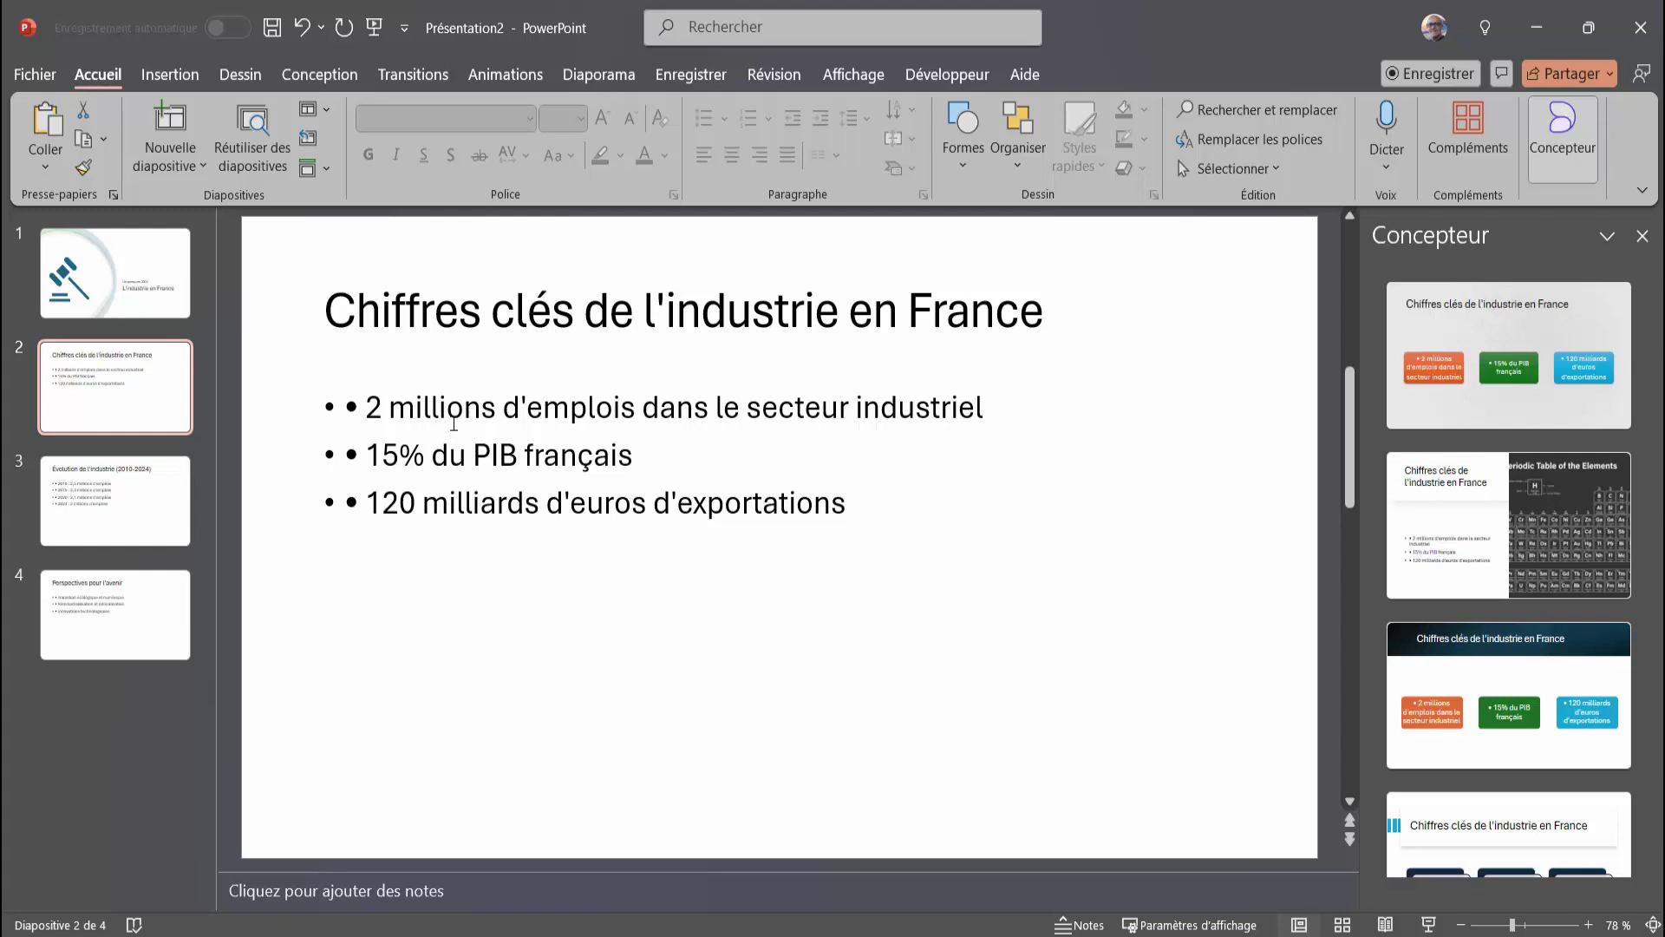
left_click(1455, 366)
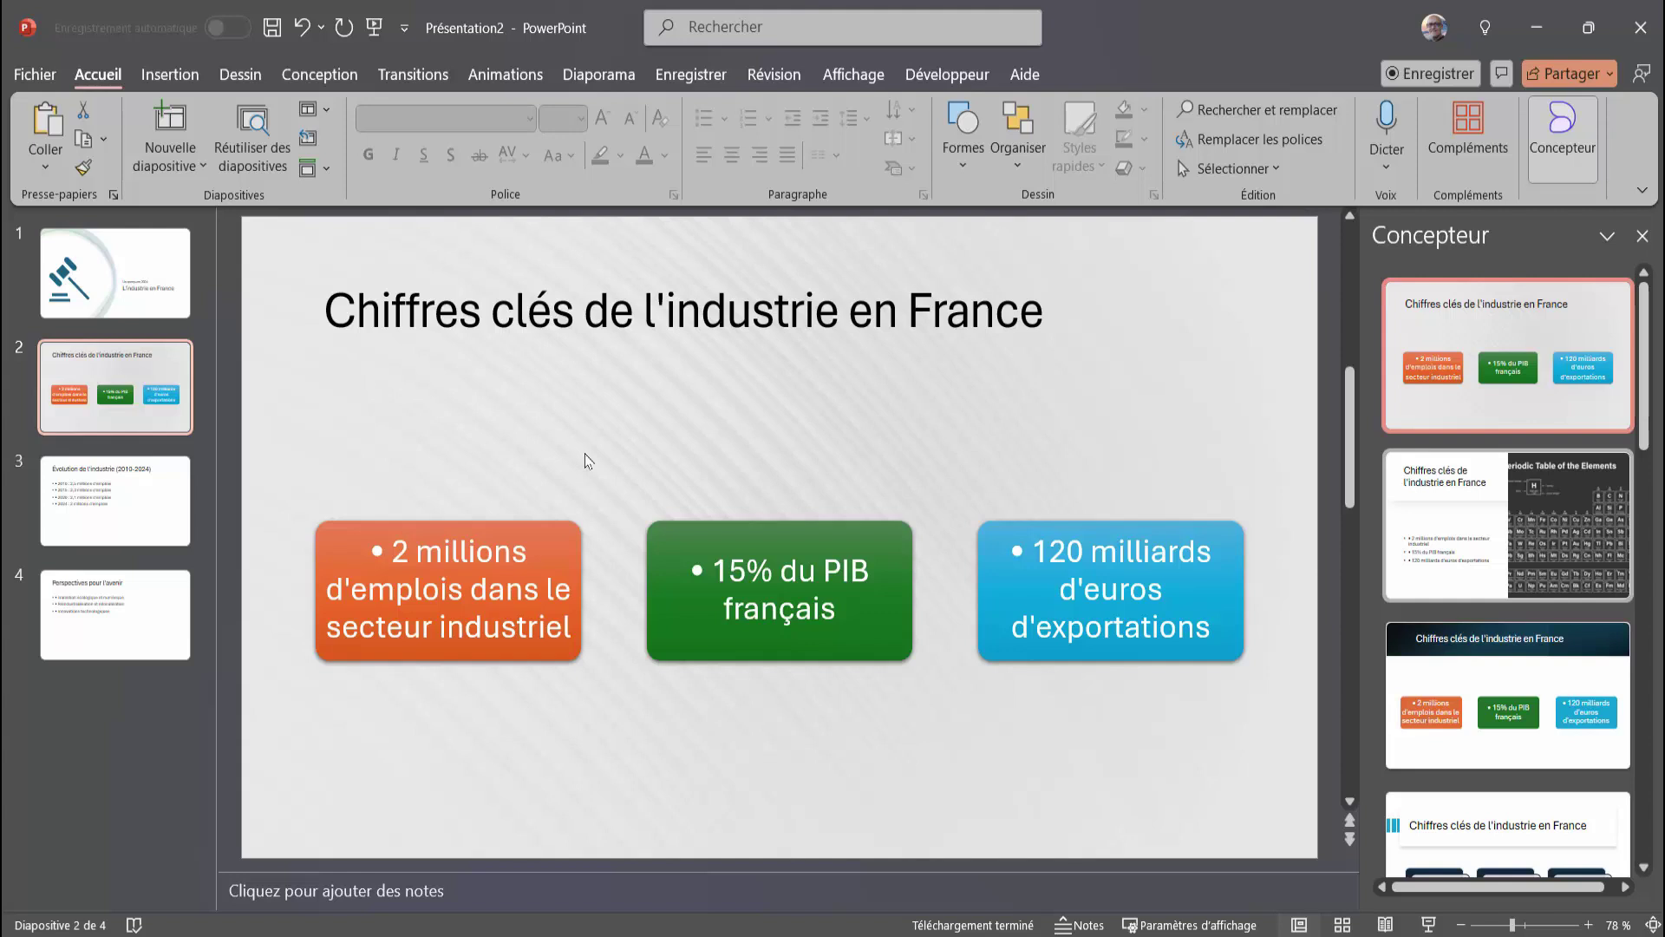
scroll(1426, 868, "down", 1)
scroll(1579, 715, "down", 3)
scroll(1576, 701, "down", 1)
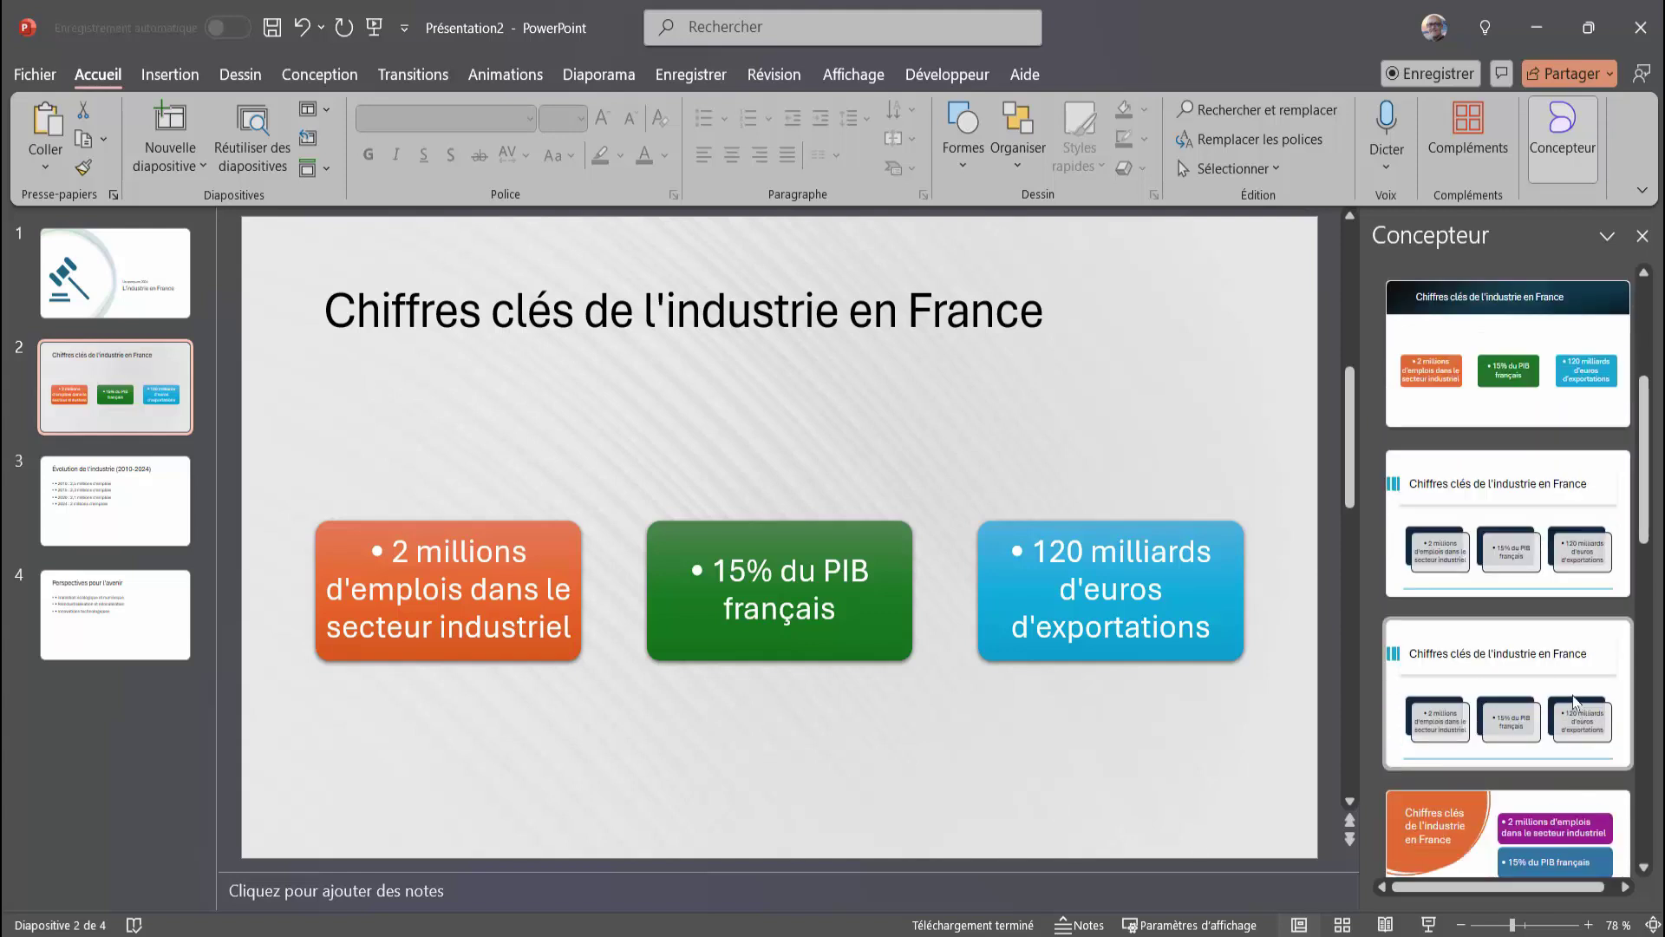
scroll(1576, 701, "down", 2)
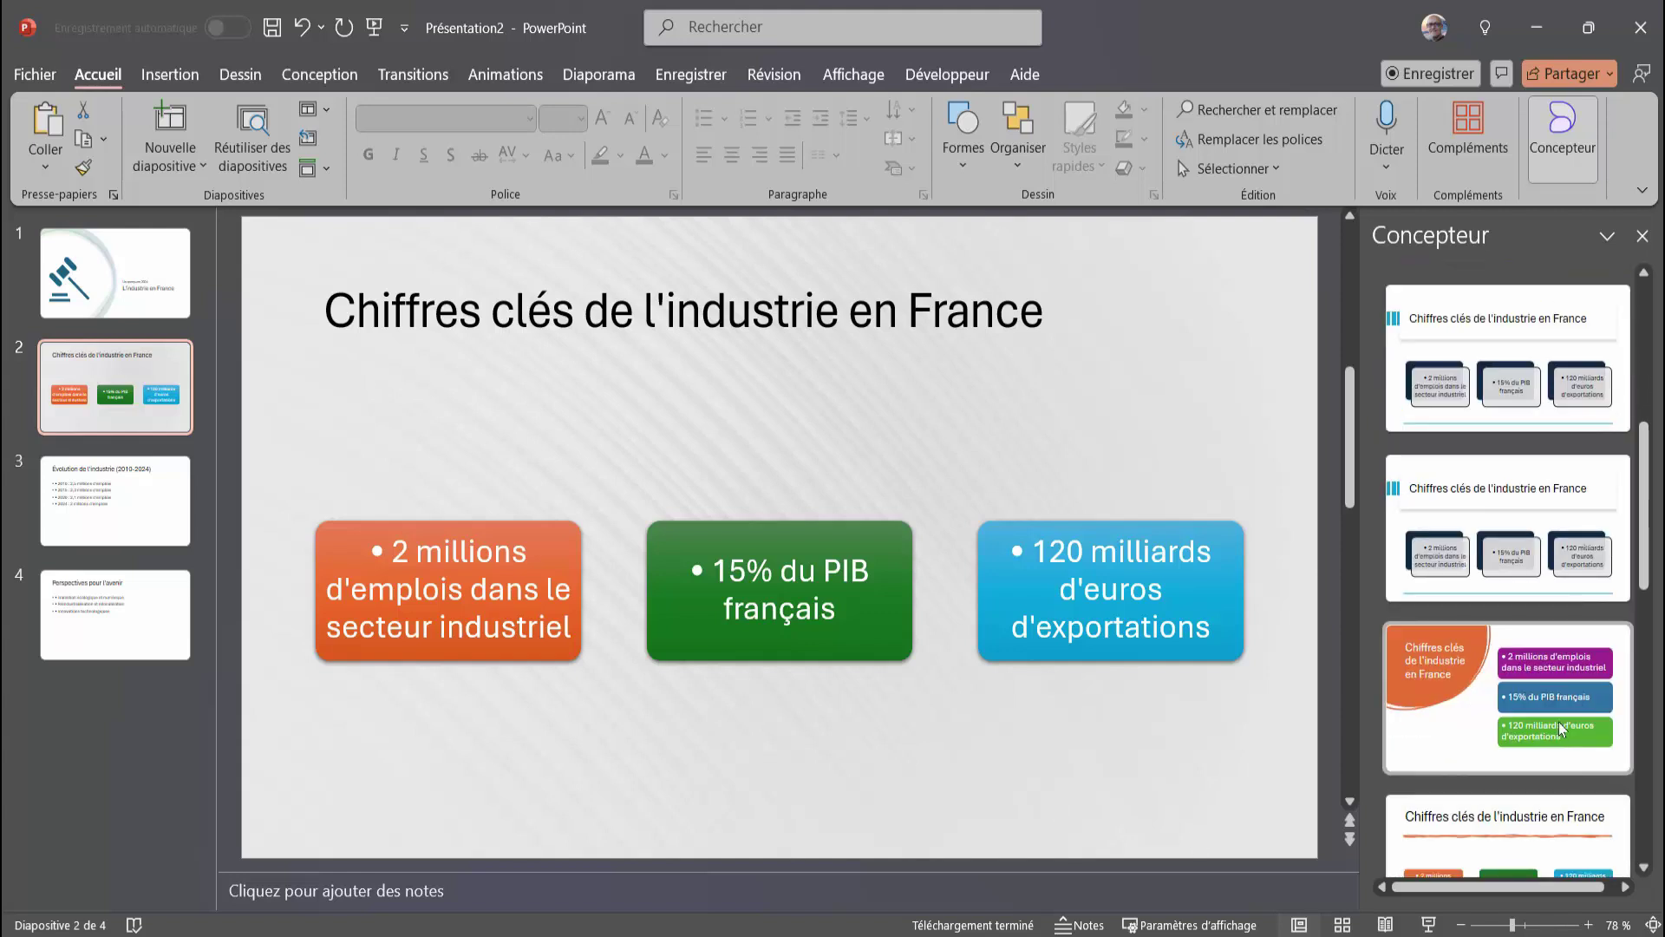
left_click(1561, 729)
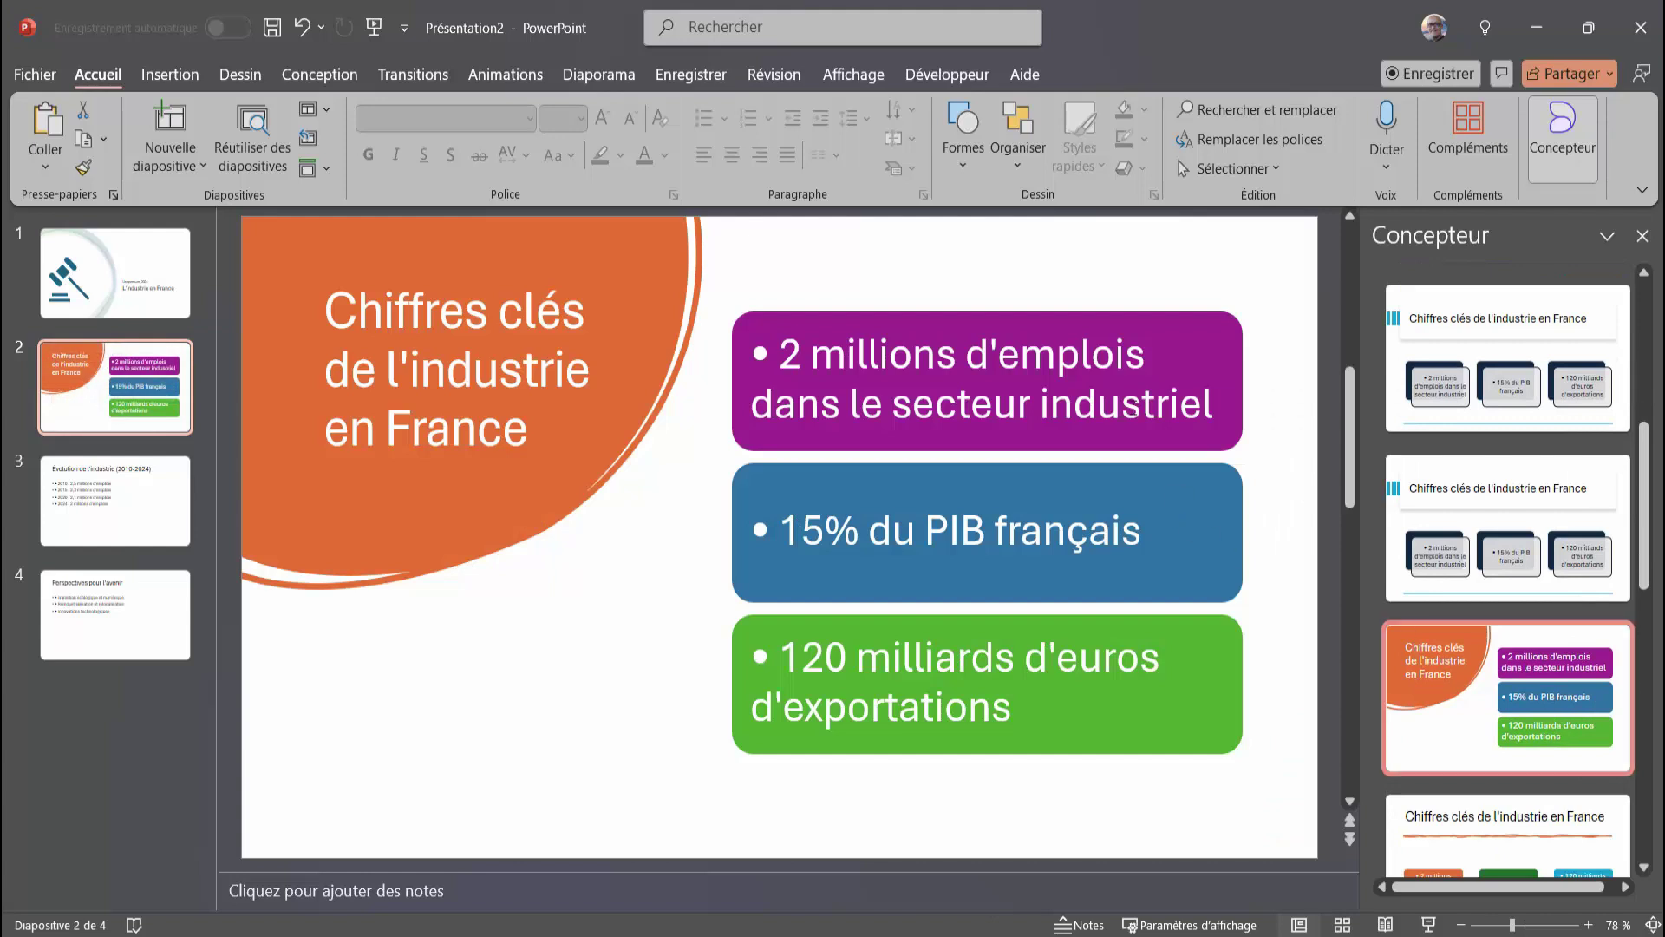
left_click(106, 510)
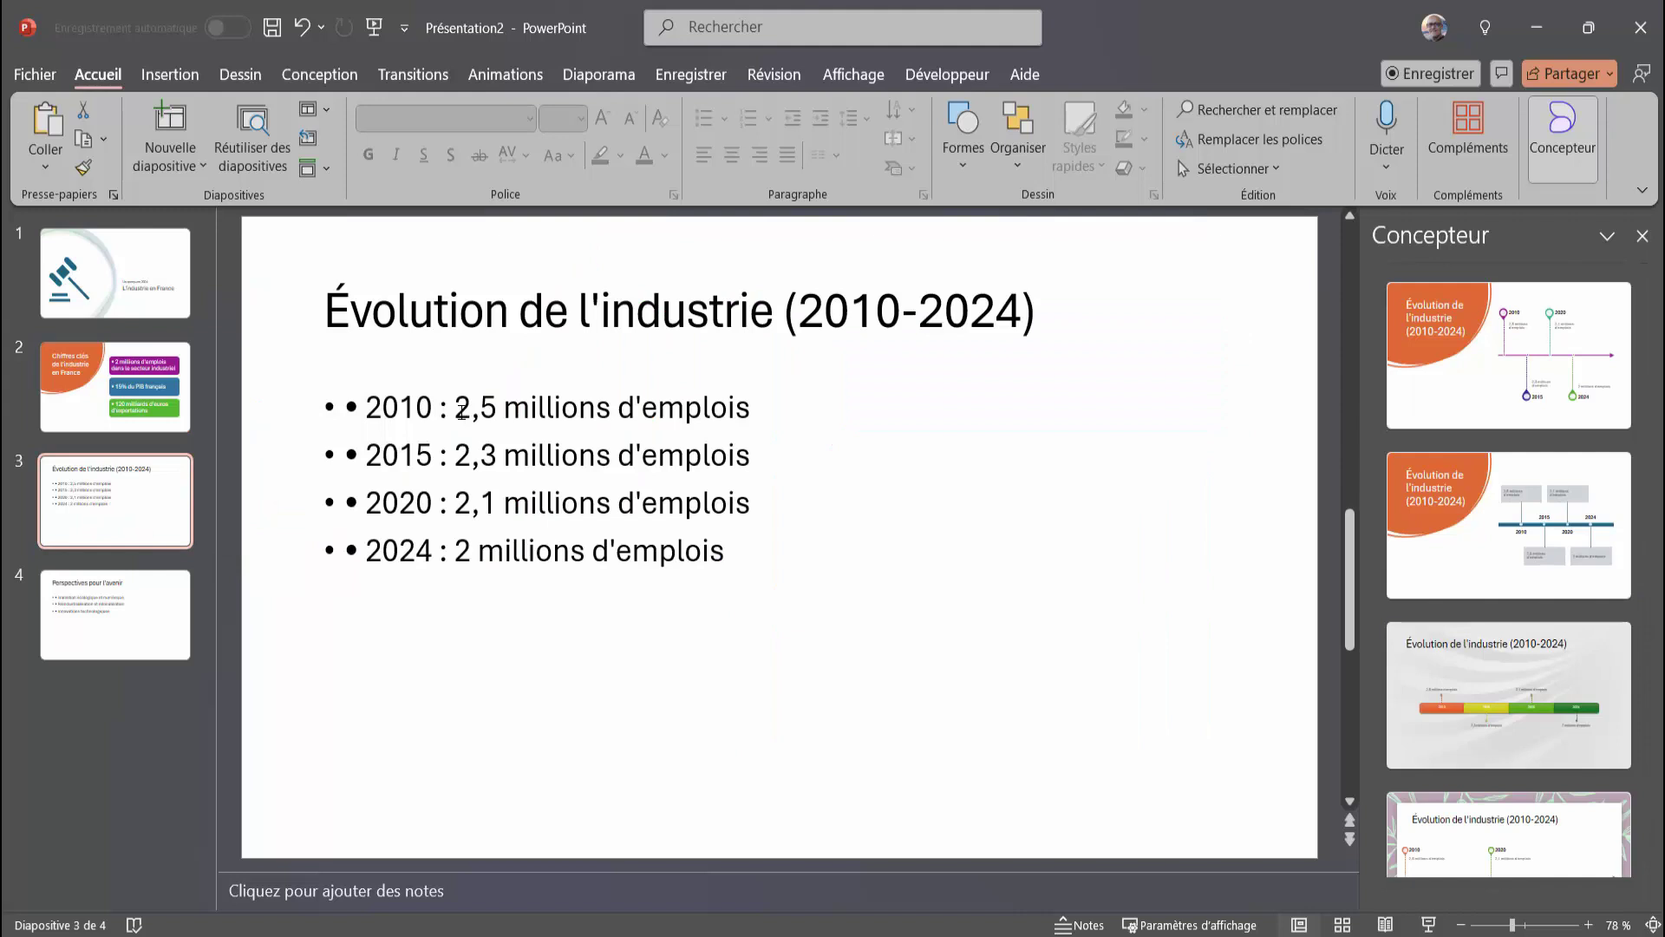
Give slide 3 the orange timeline design, load more design ideas, then move to slide 4
left_click(1540, 368)
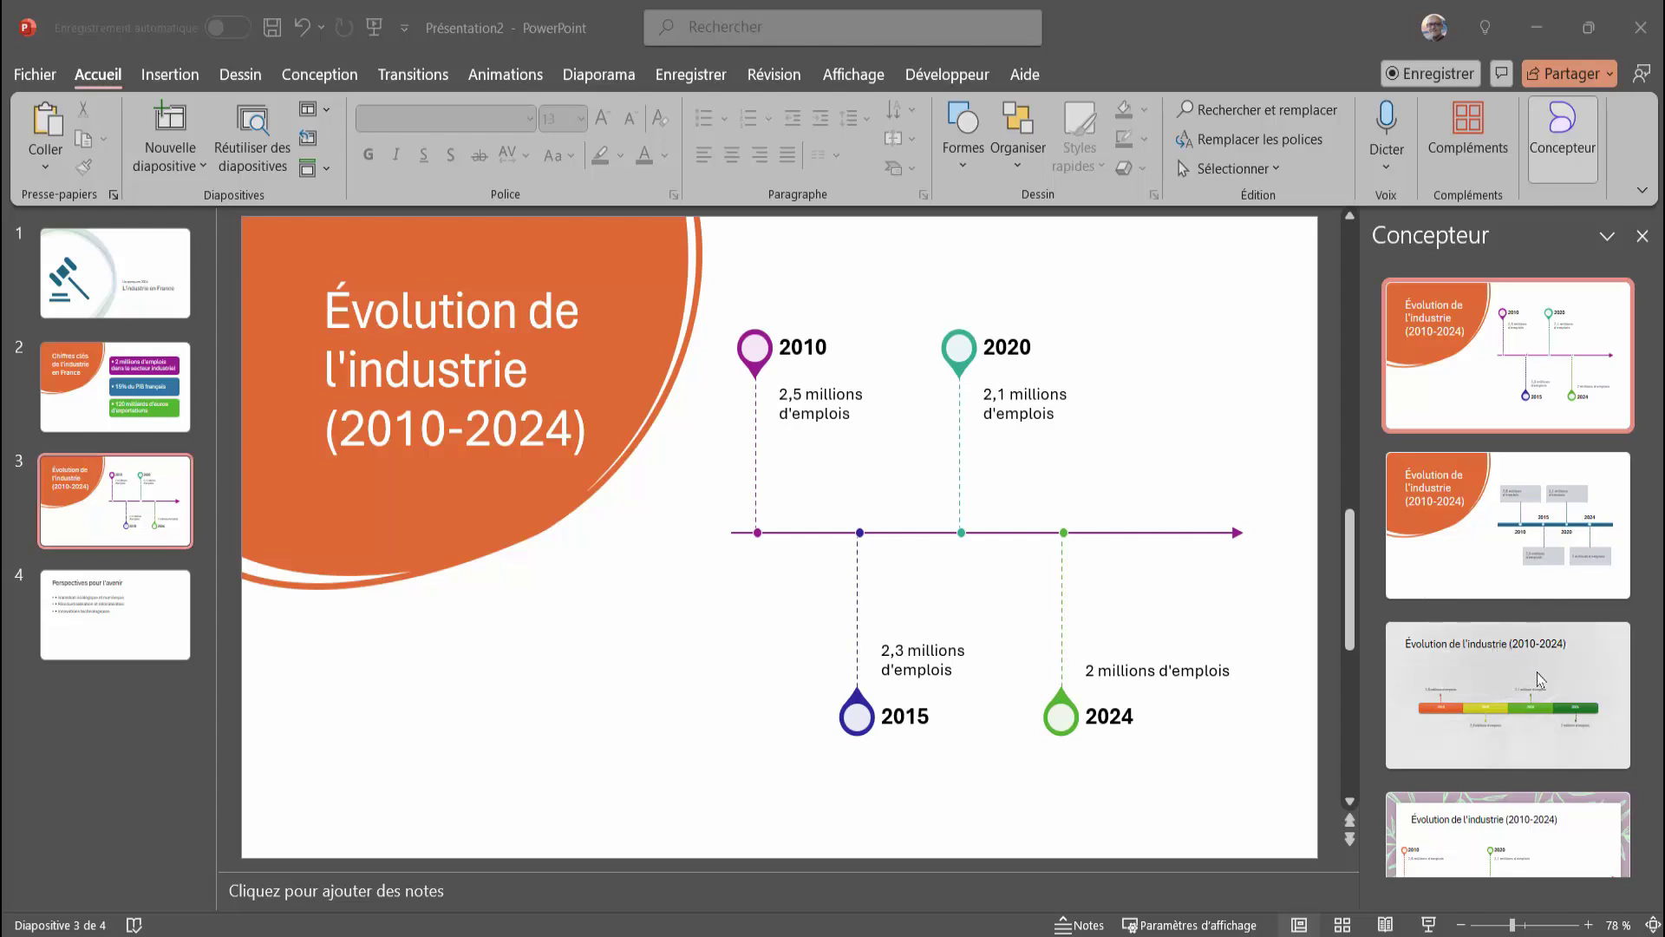
scroll(1503, 685, "down", 1)
scroll(1502, 685, "down", 3)
scroll(1503, 681, "down", 2)
scroll(1502, 677, "down", 2)
scroll(1502, 673, "down", 1)
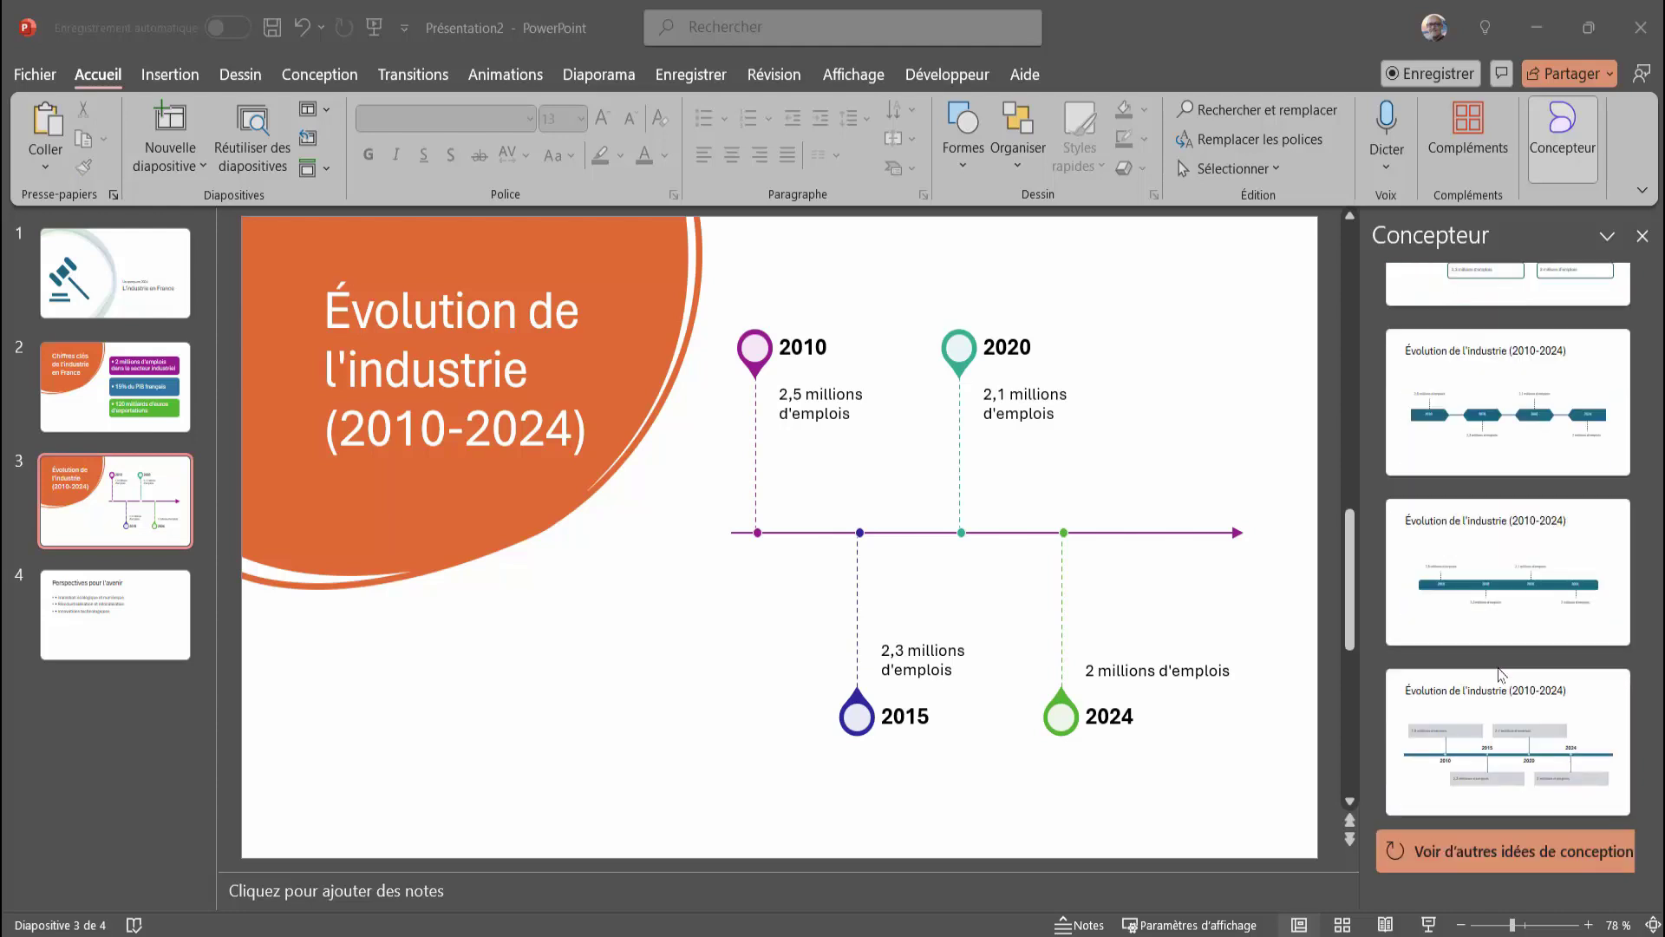
left_click(1506, 848)
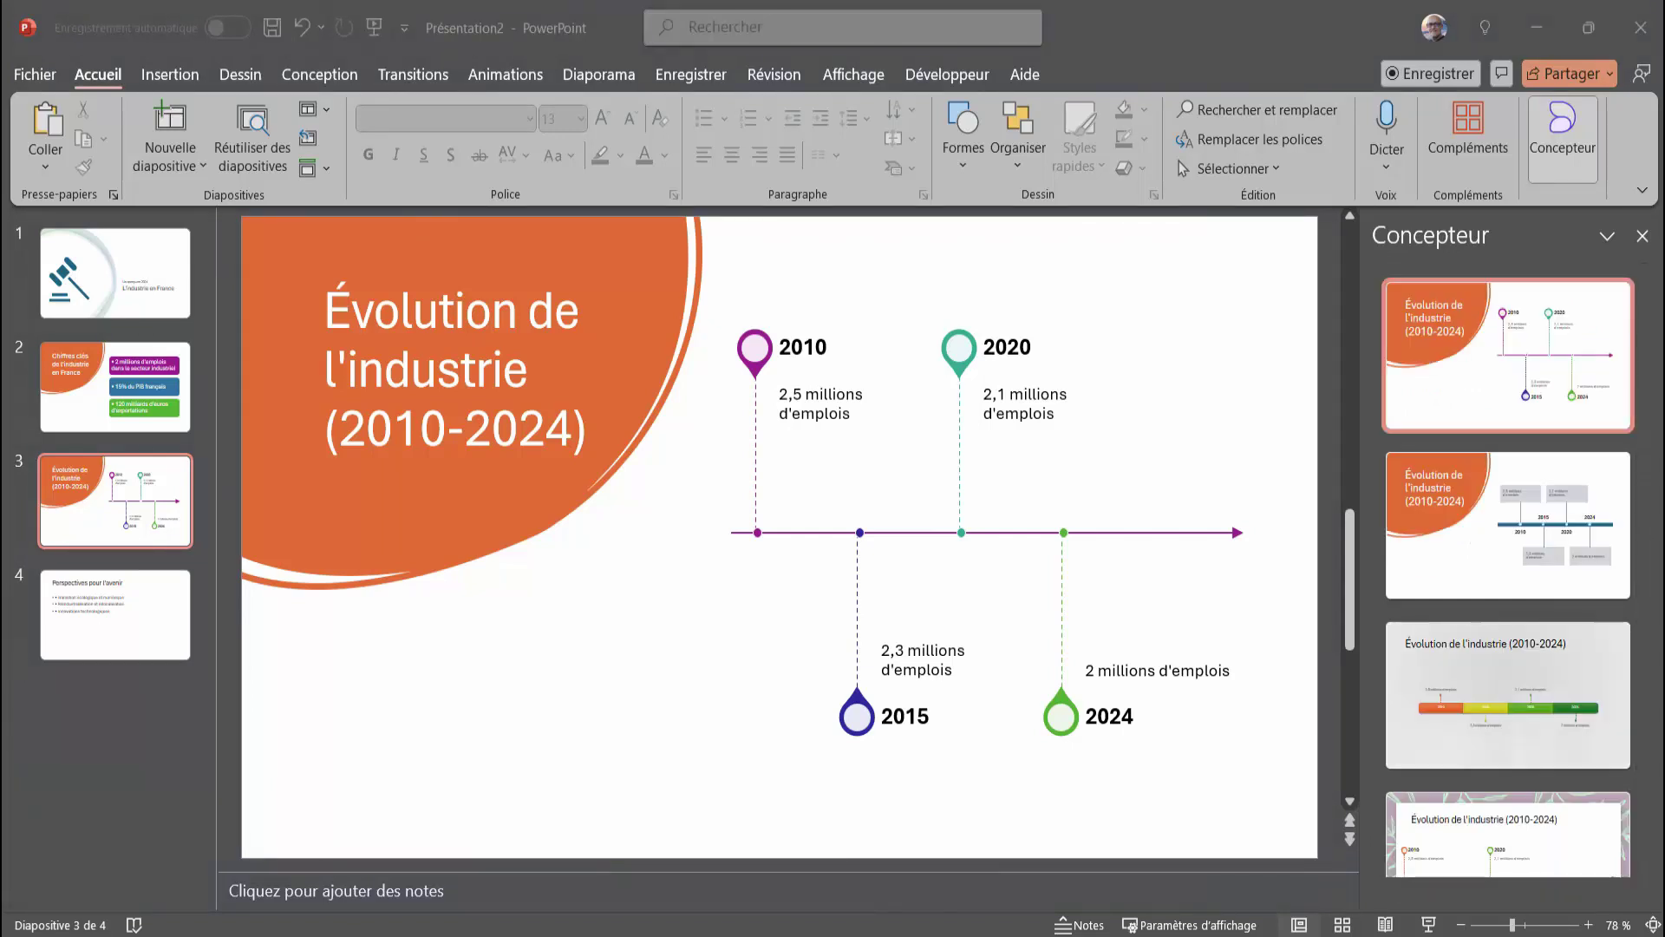
left_click(115, 636)
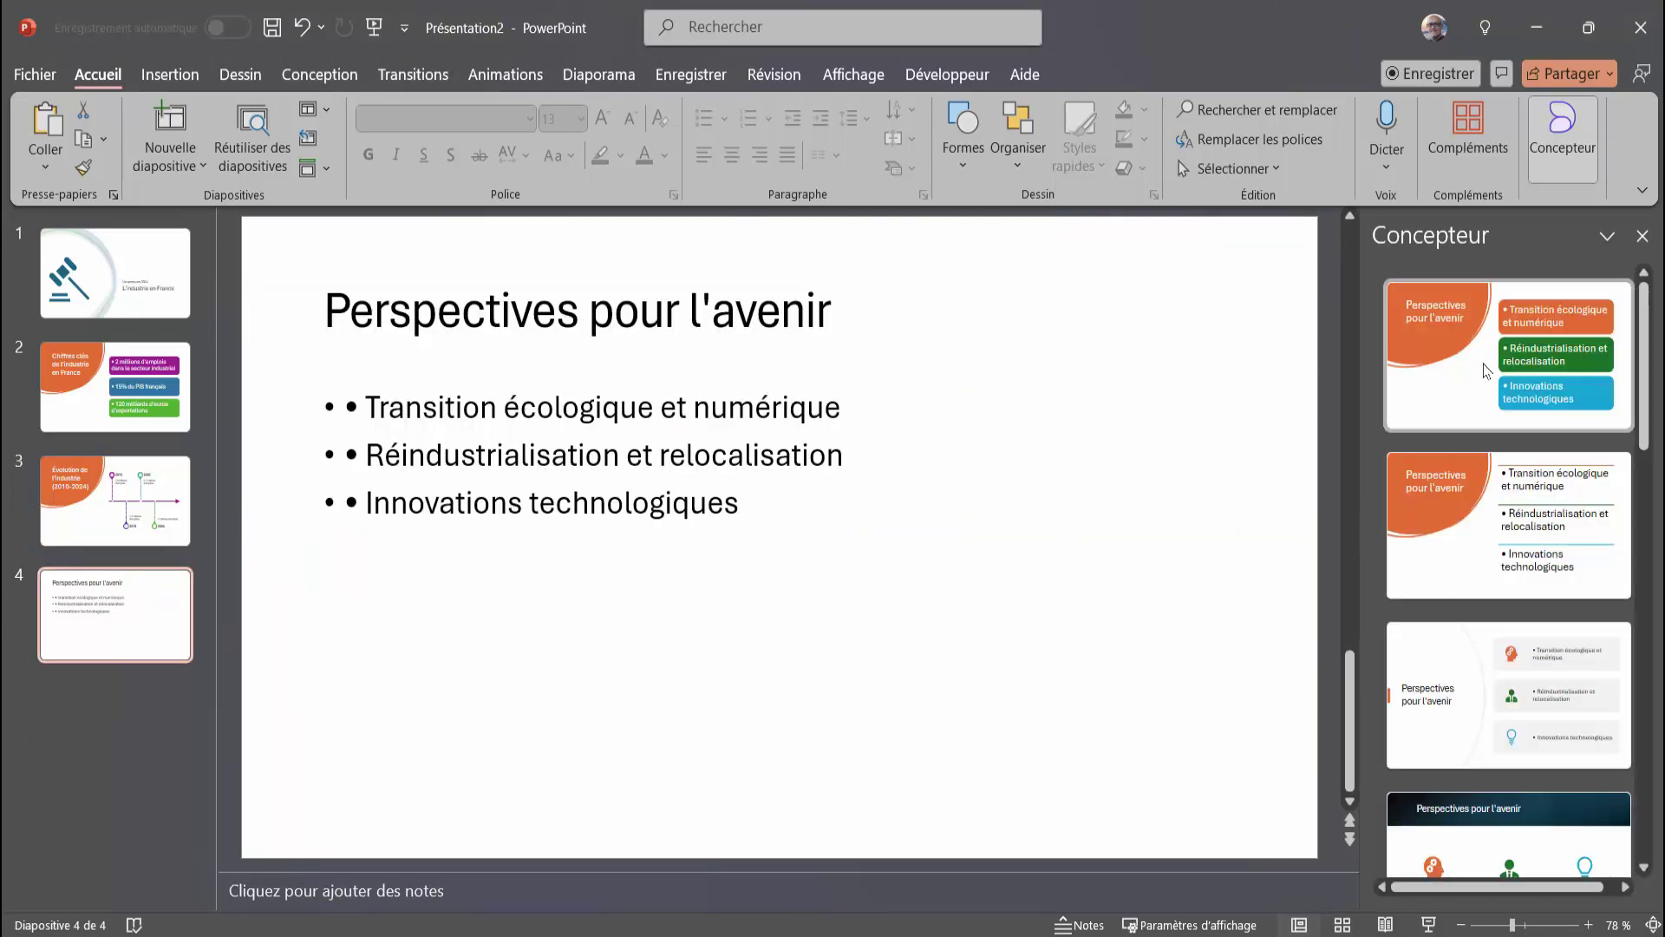
Replace slide 4's orange coloured-box design with the white icon layout and select the head icon
left_click(1486, 371)
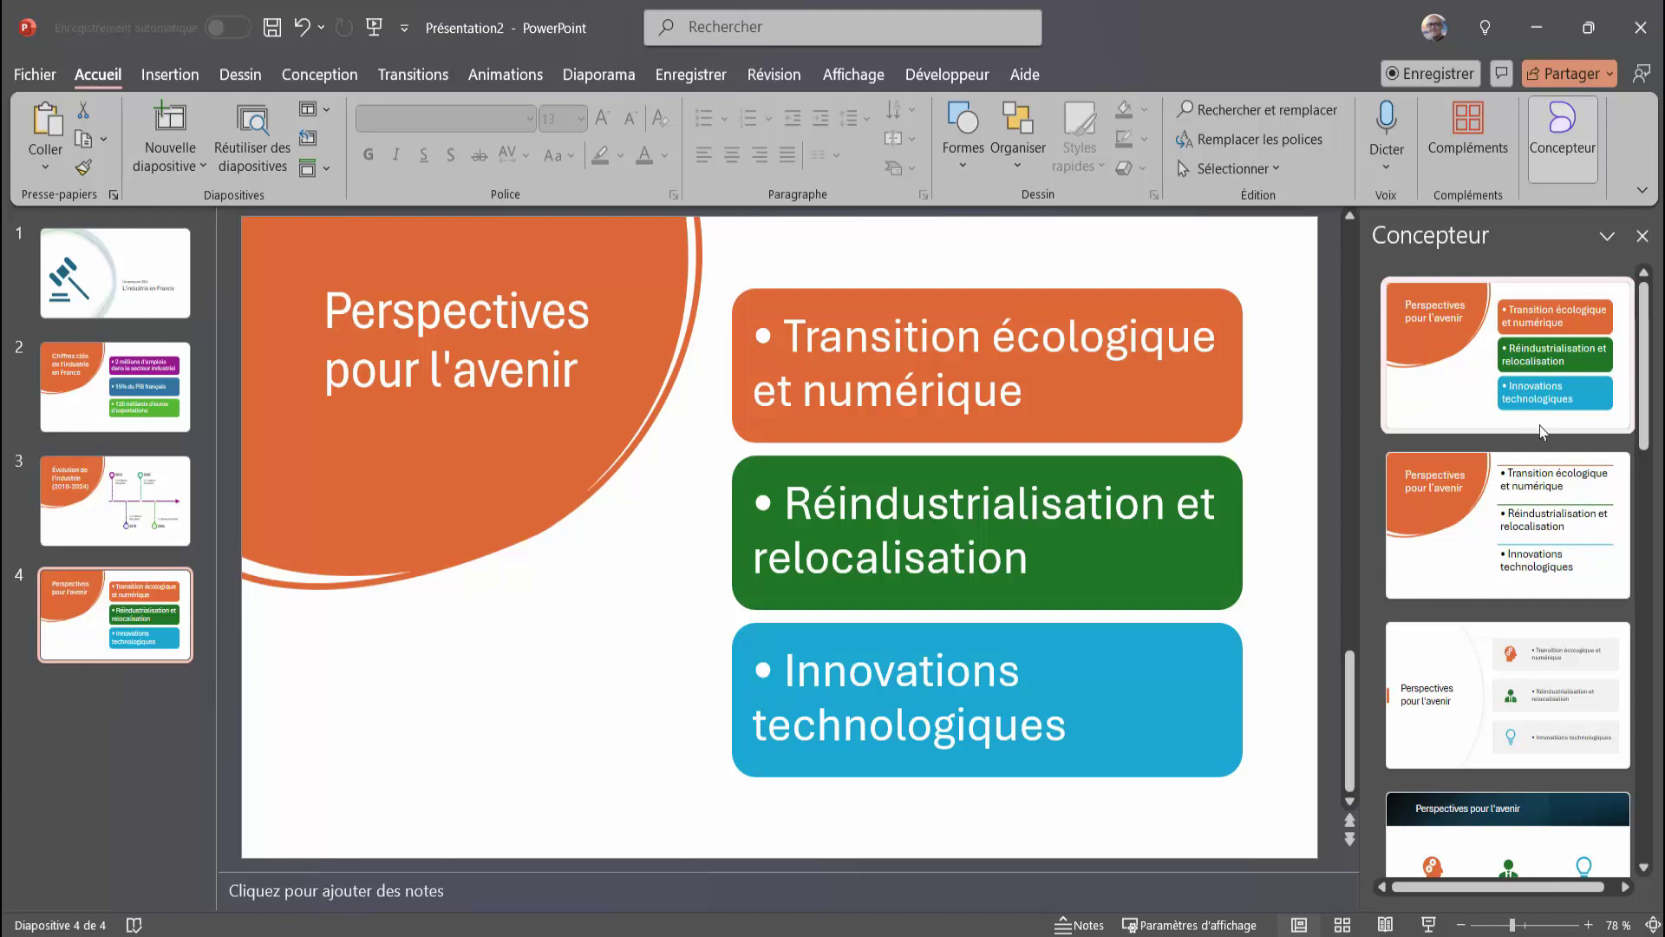
left_click(1518, 691)
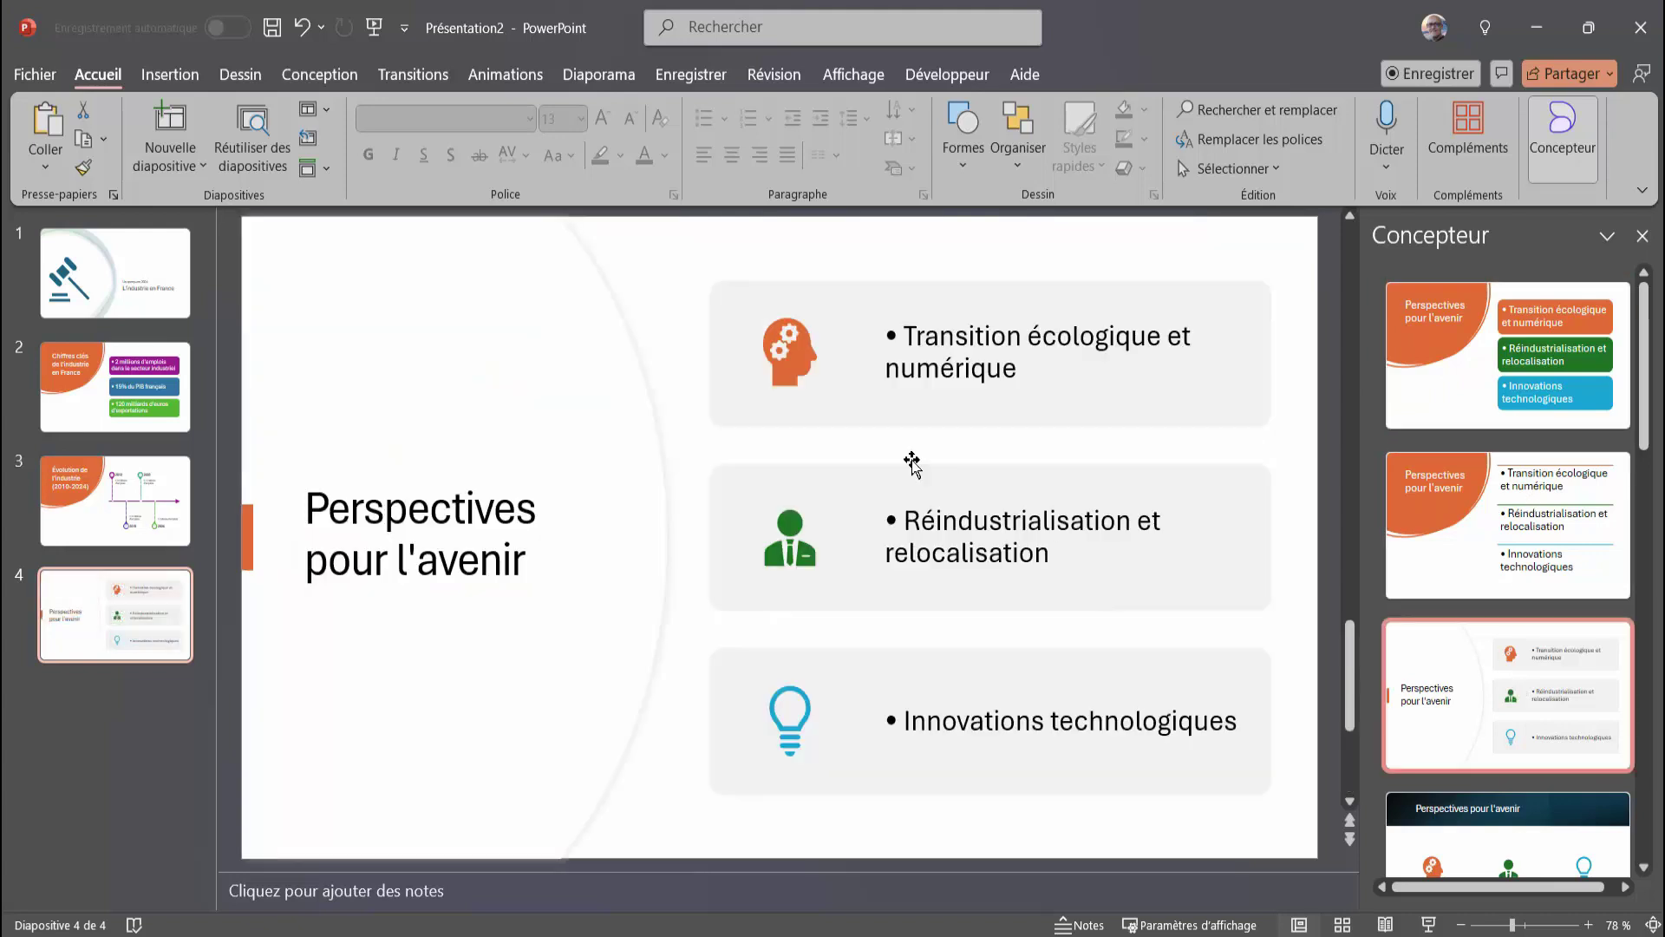
left_click(795, 357)
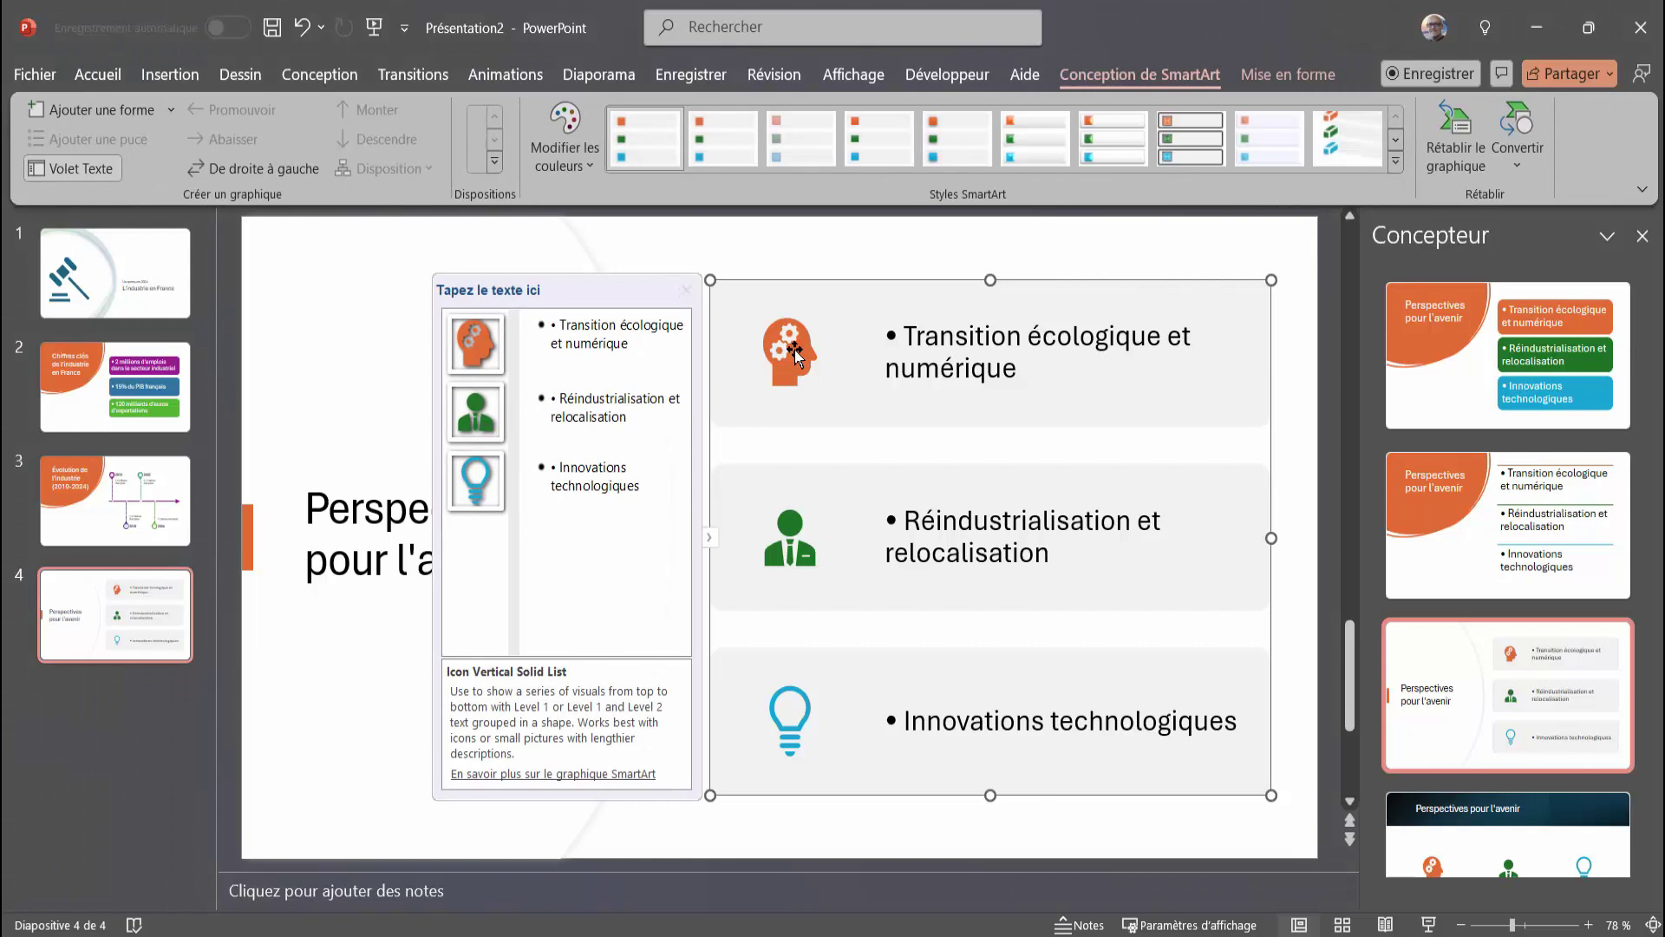
left_click(863, 254)
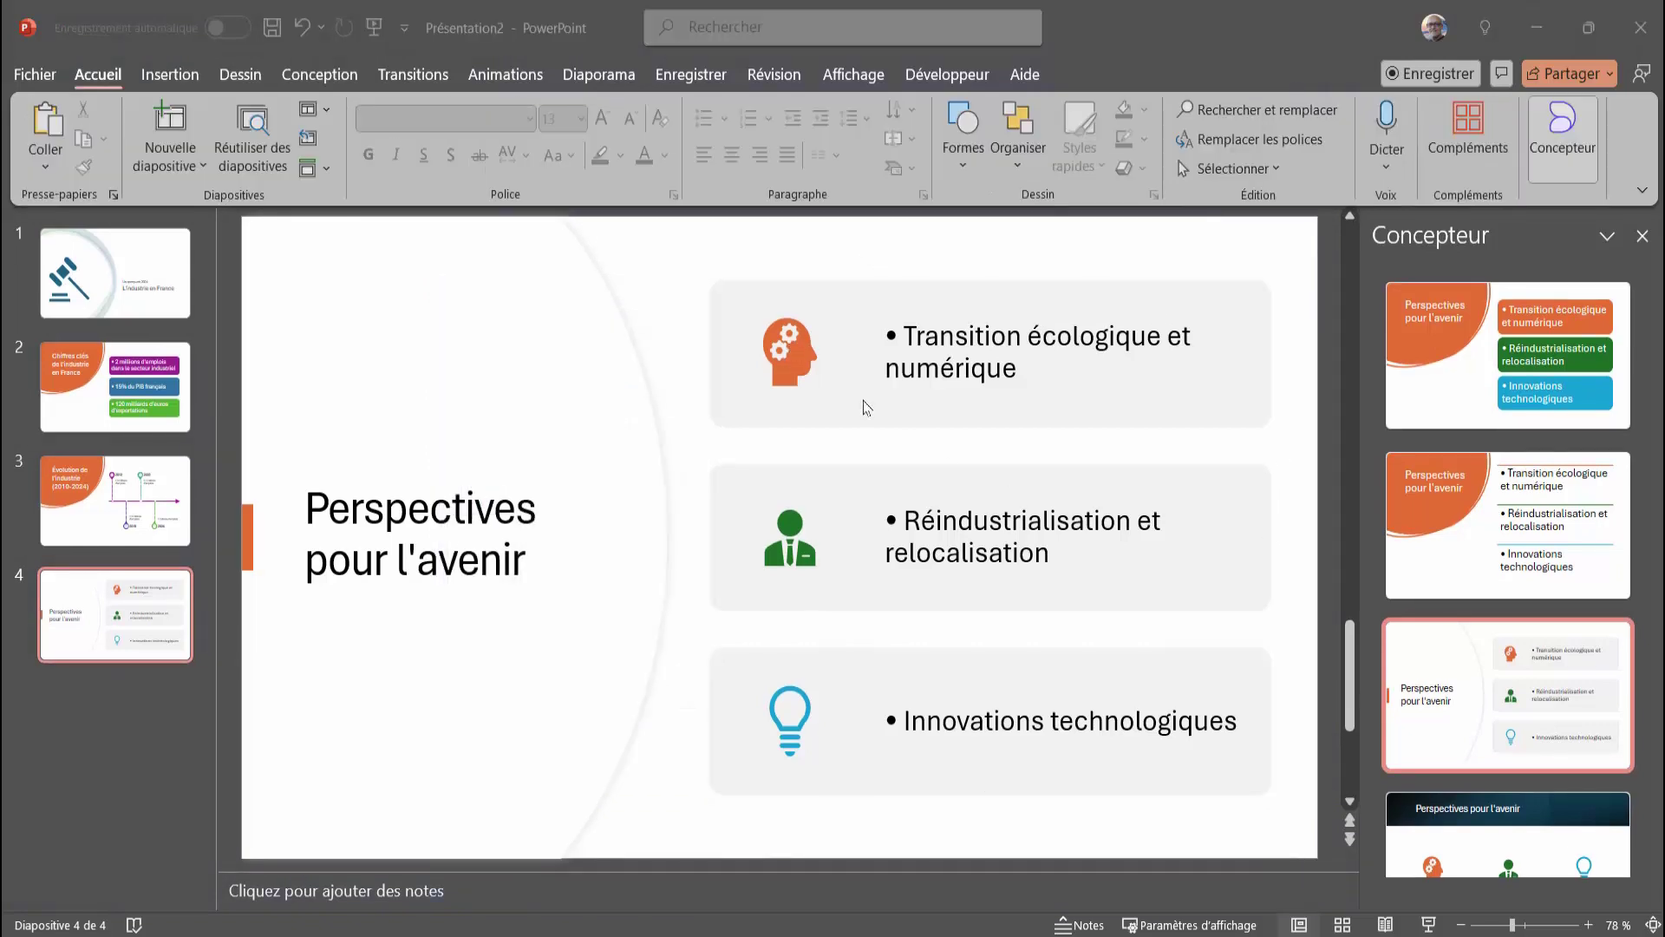
left_click(789, 350)
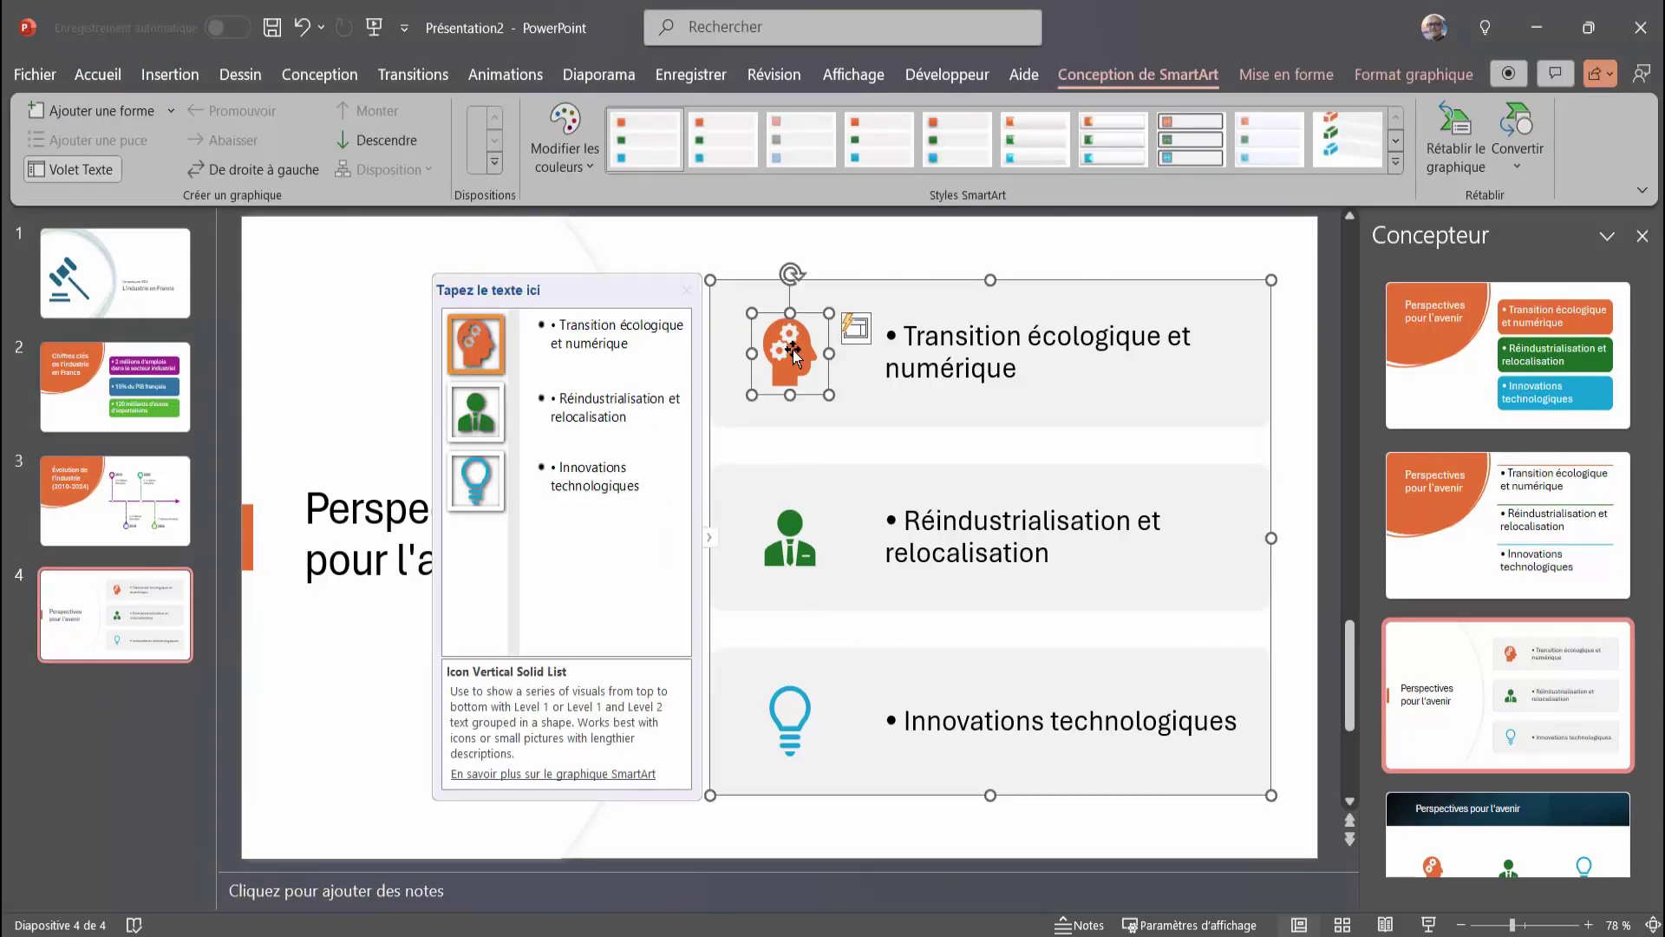
Swap the first perspective's head icon for a contact-card icon from the icon library
right_click(793, 349)
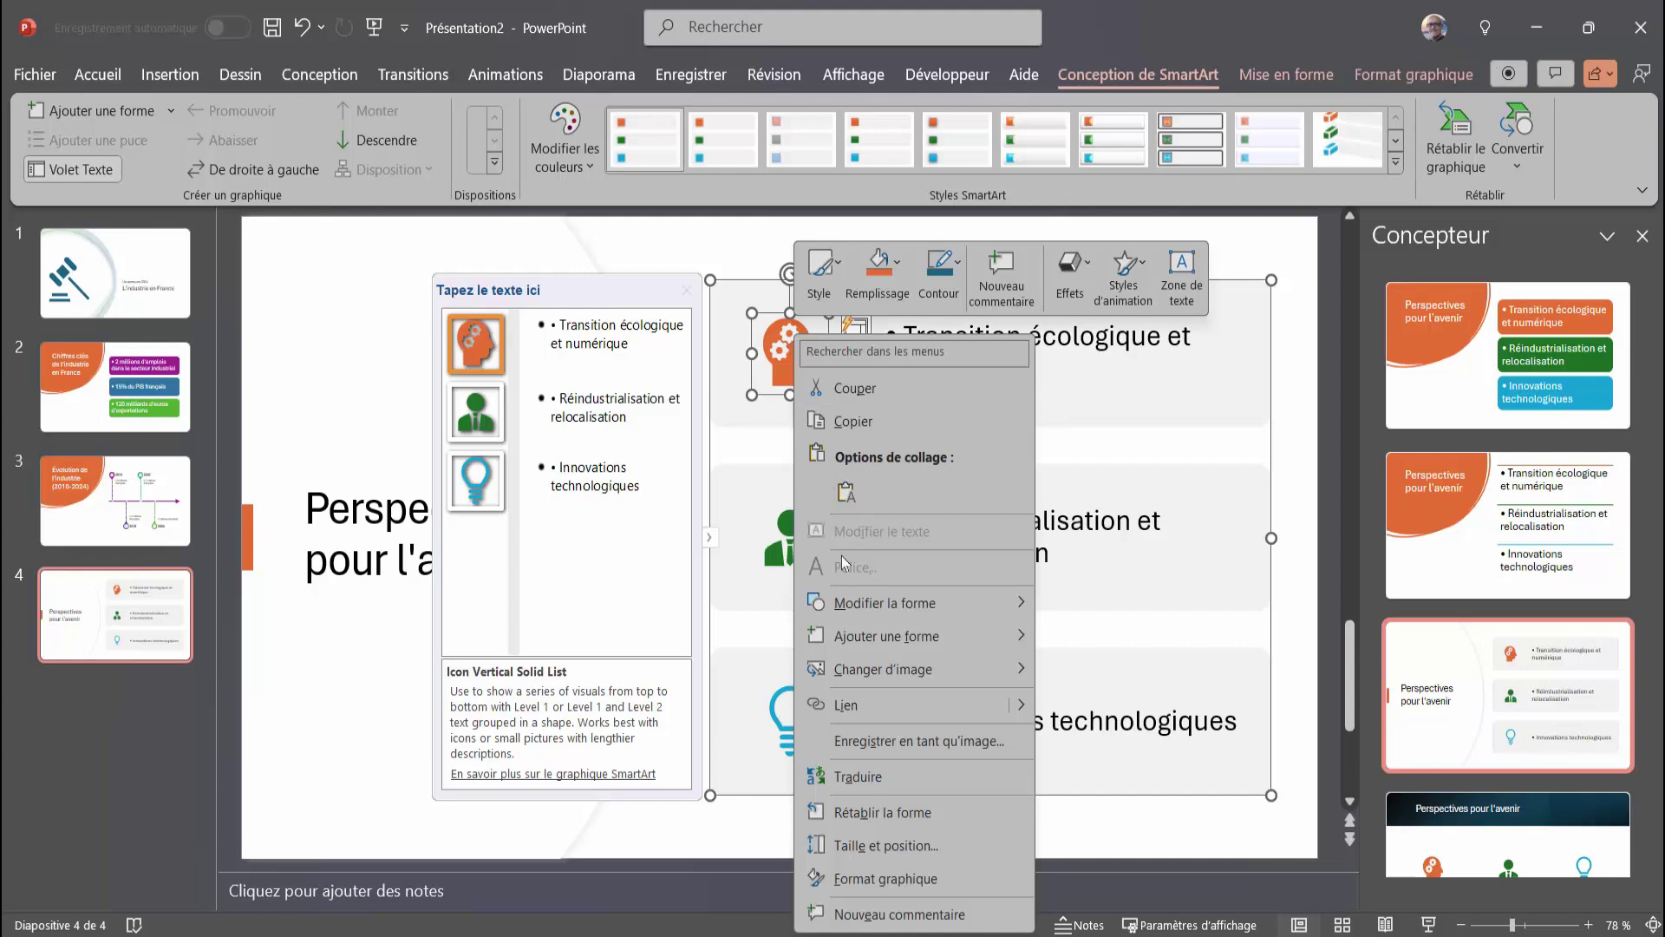
mouse_move(884, 669)
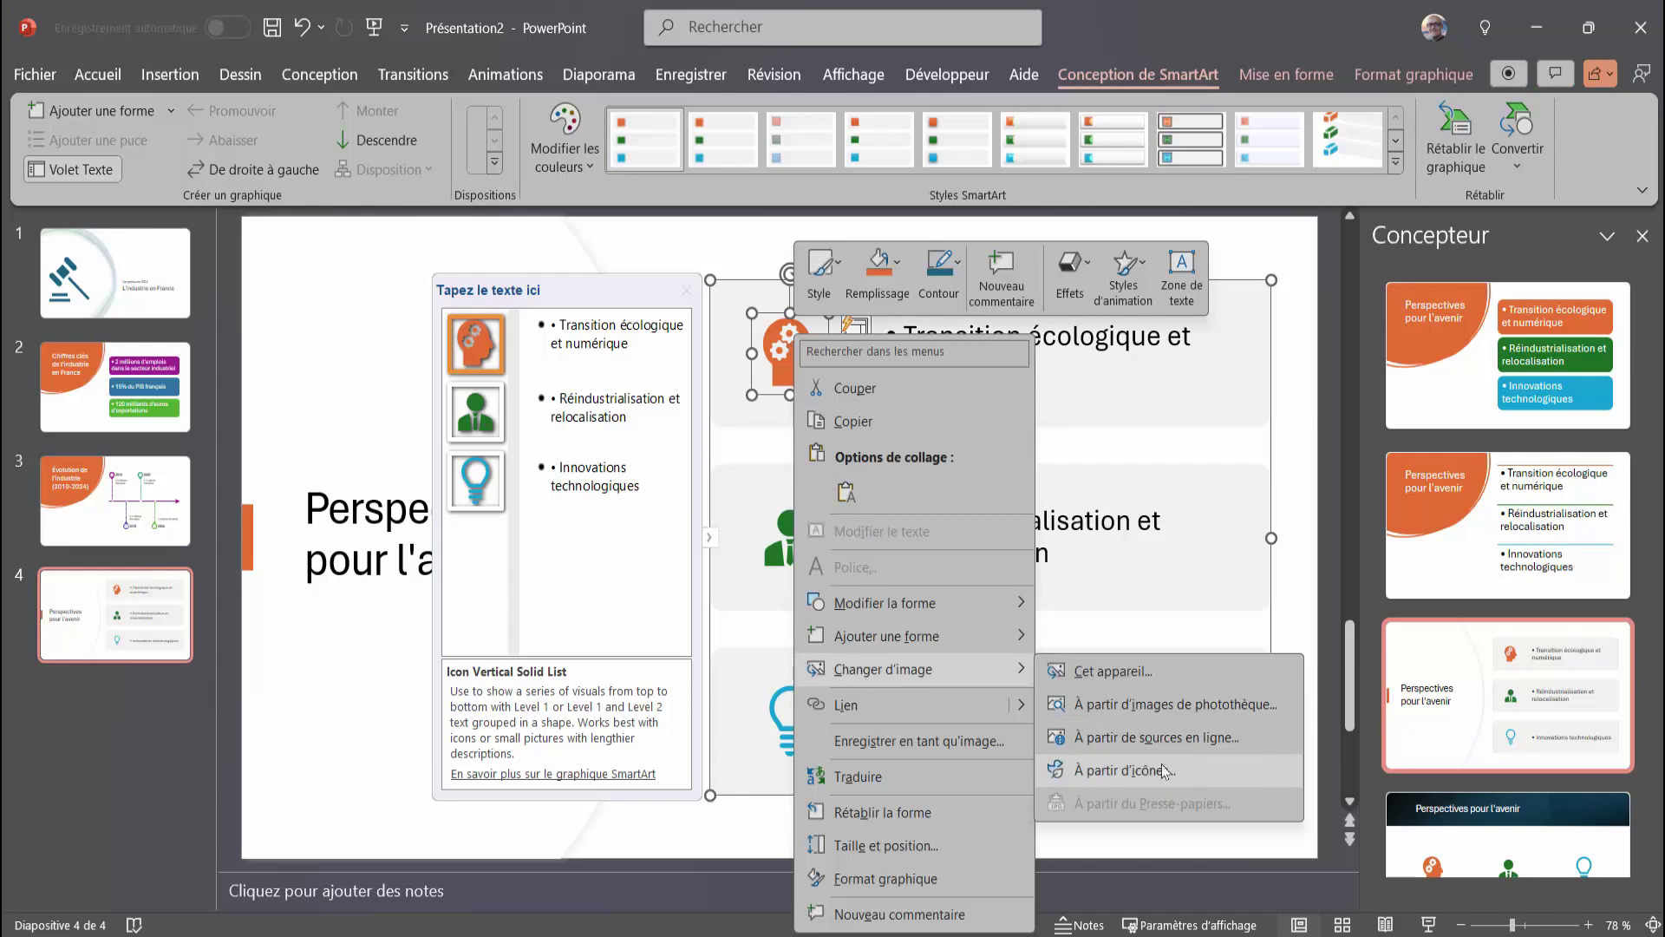
left_click(1152, 771)
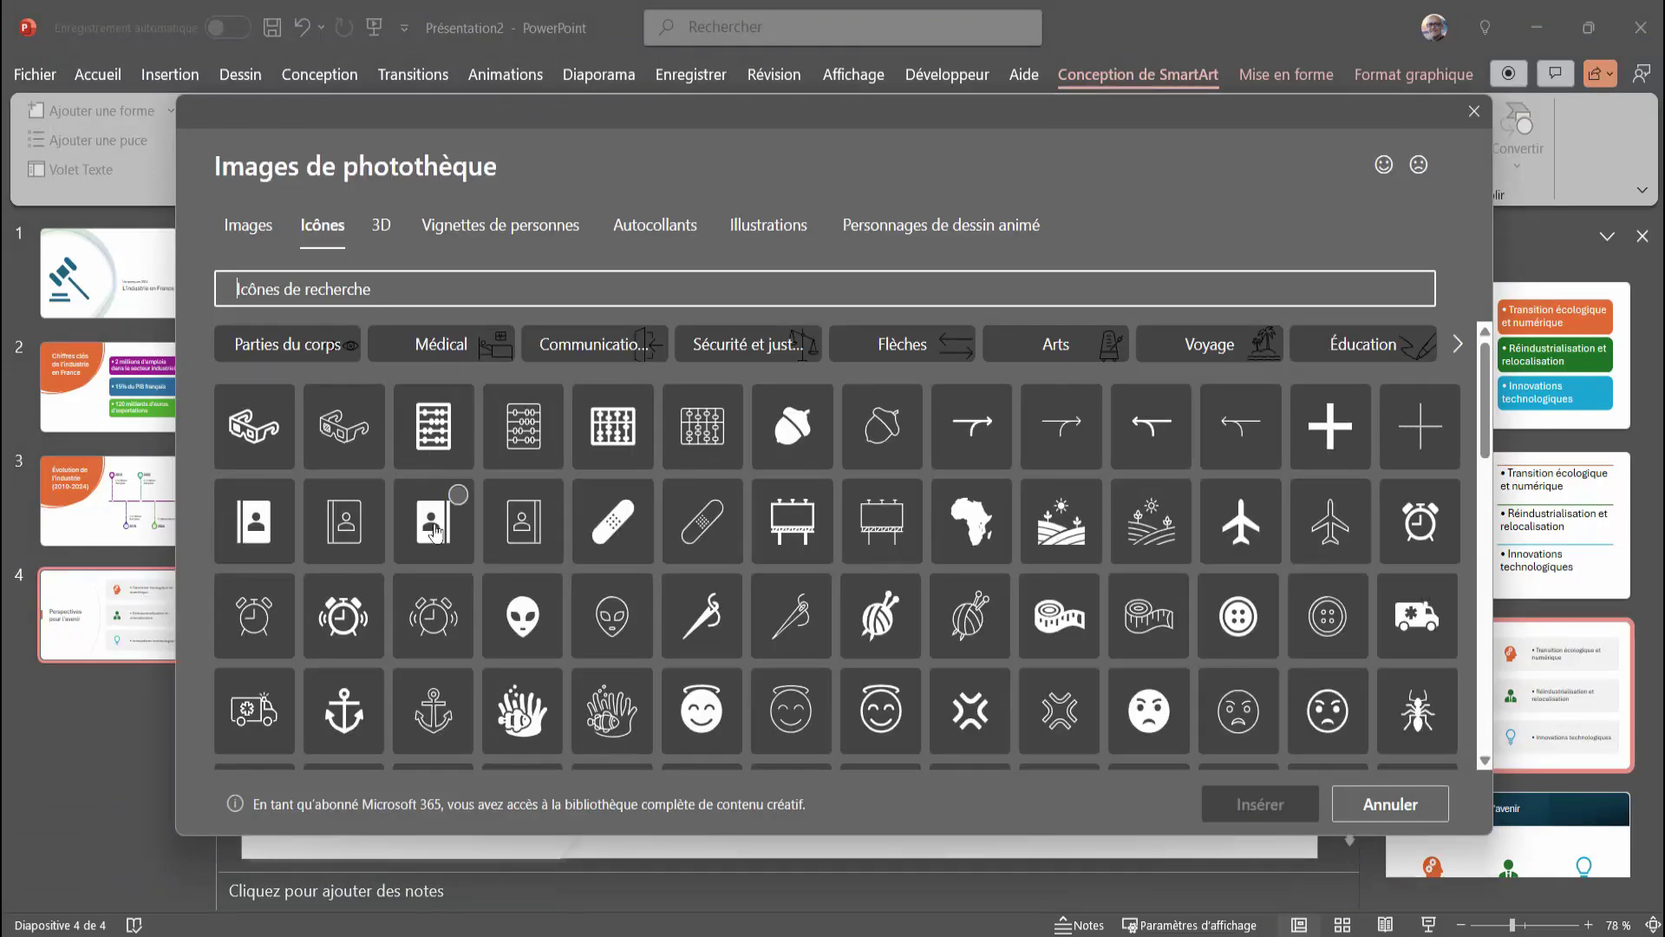
left_click(457, 496)
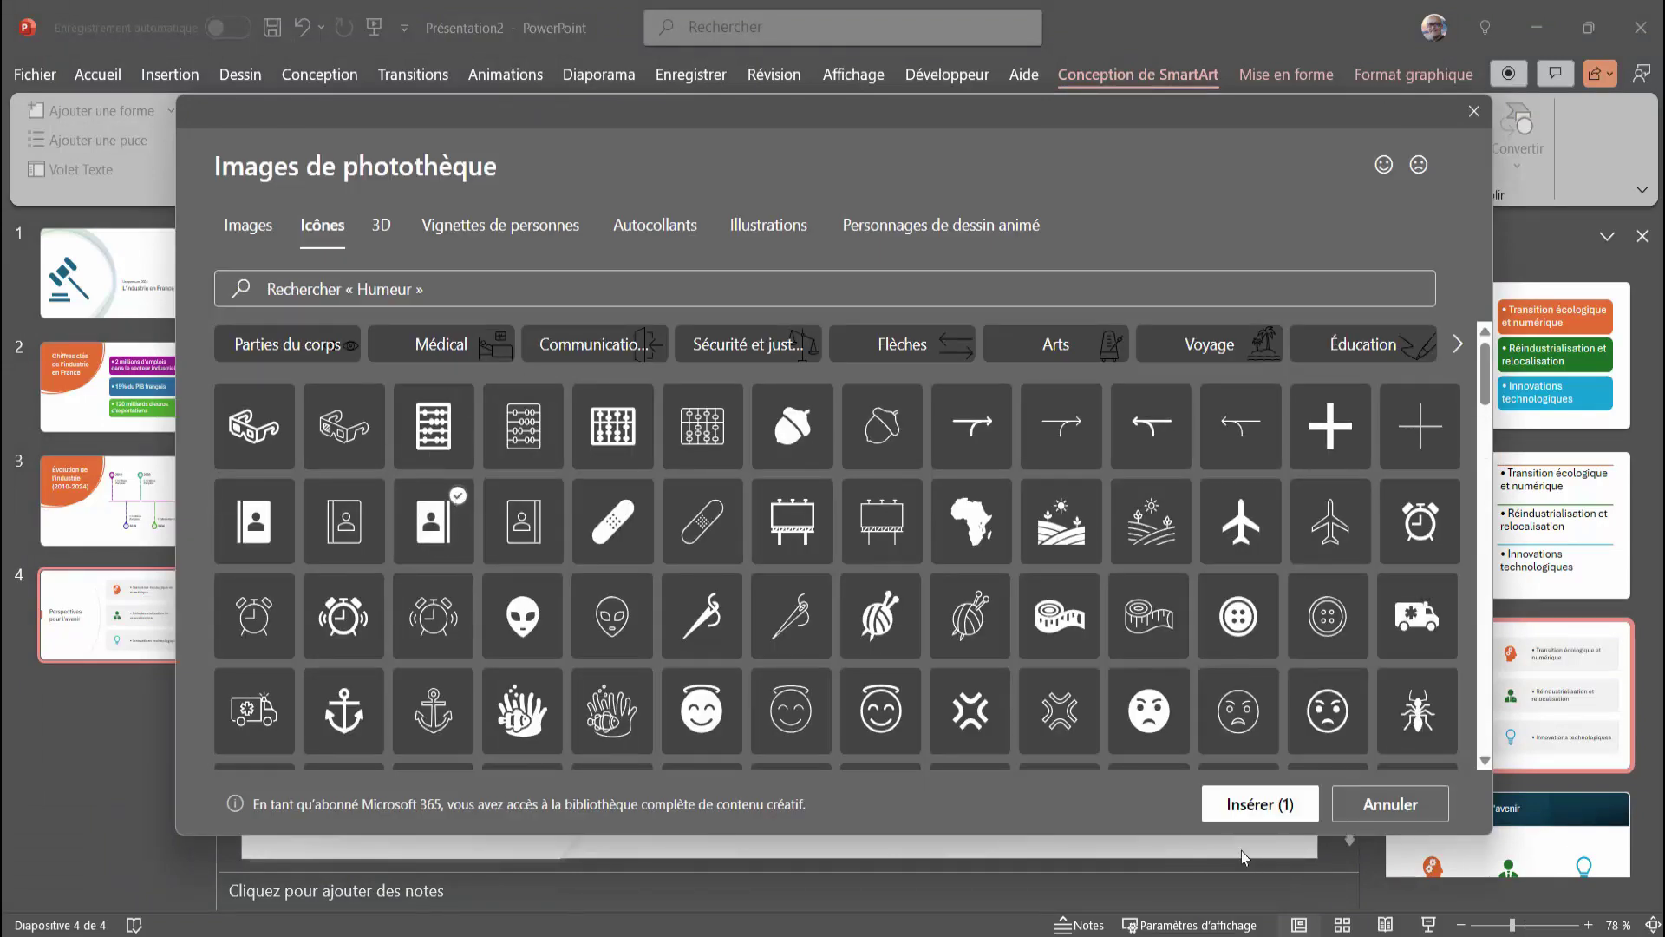
left_click(1266, 808)
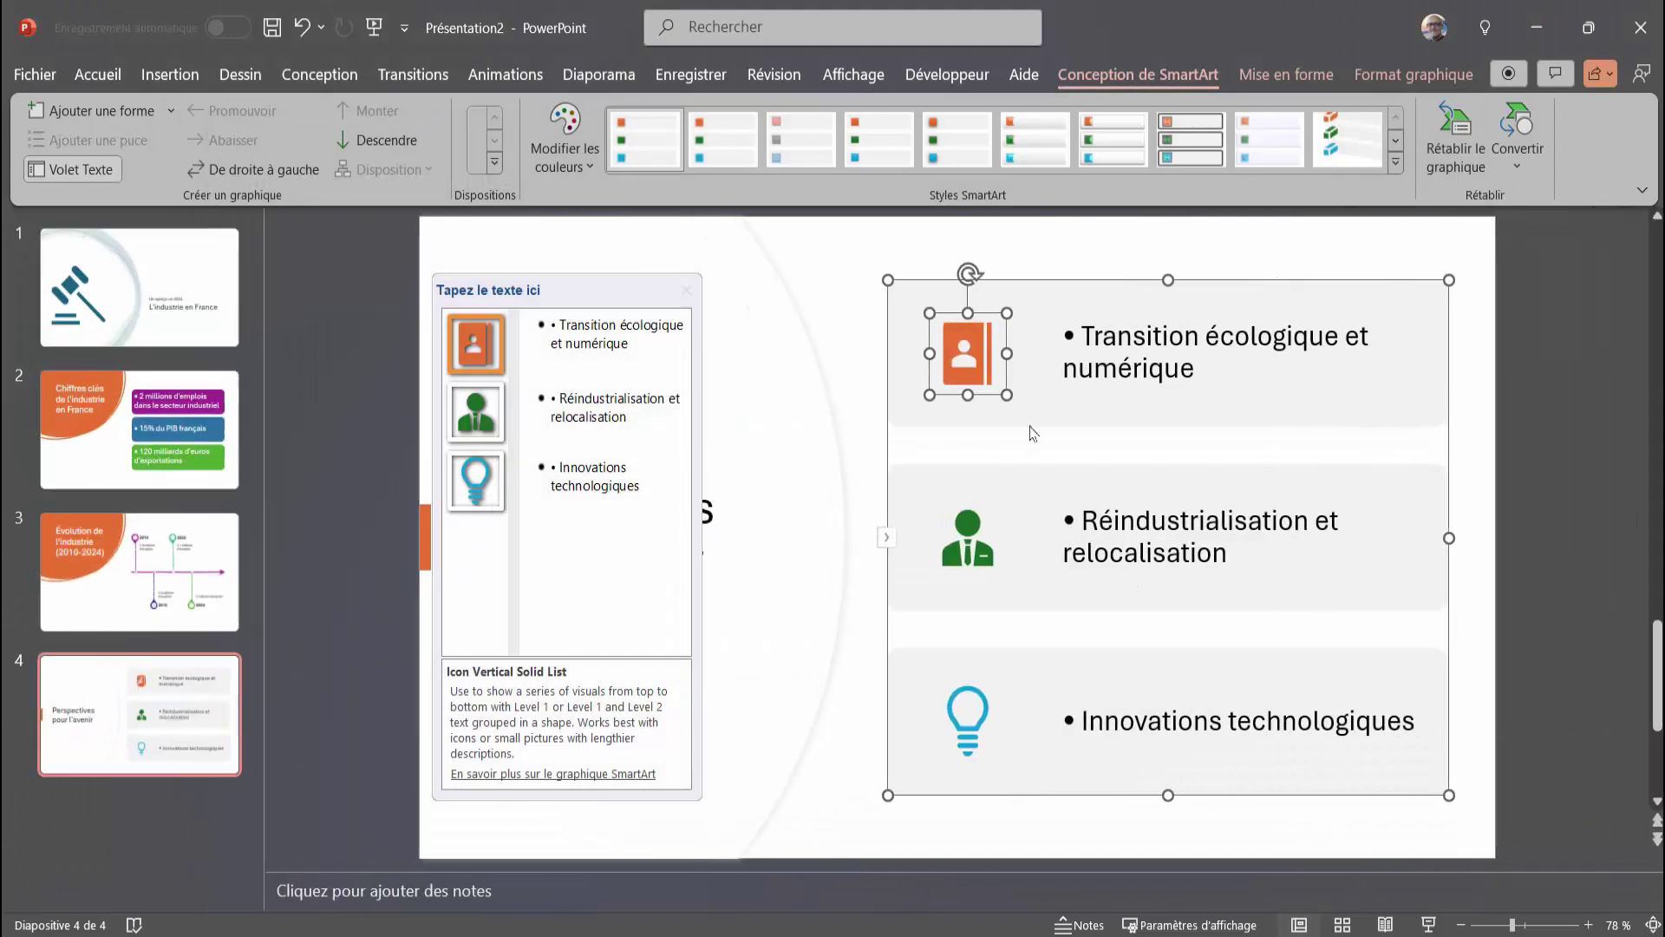
left_click(811, 343)
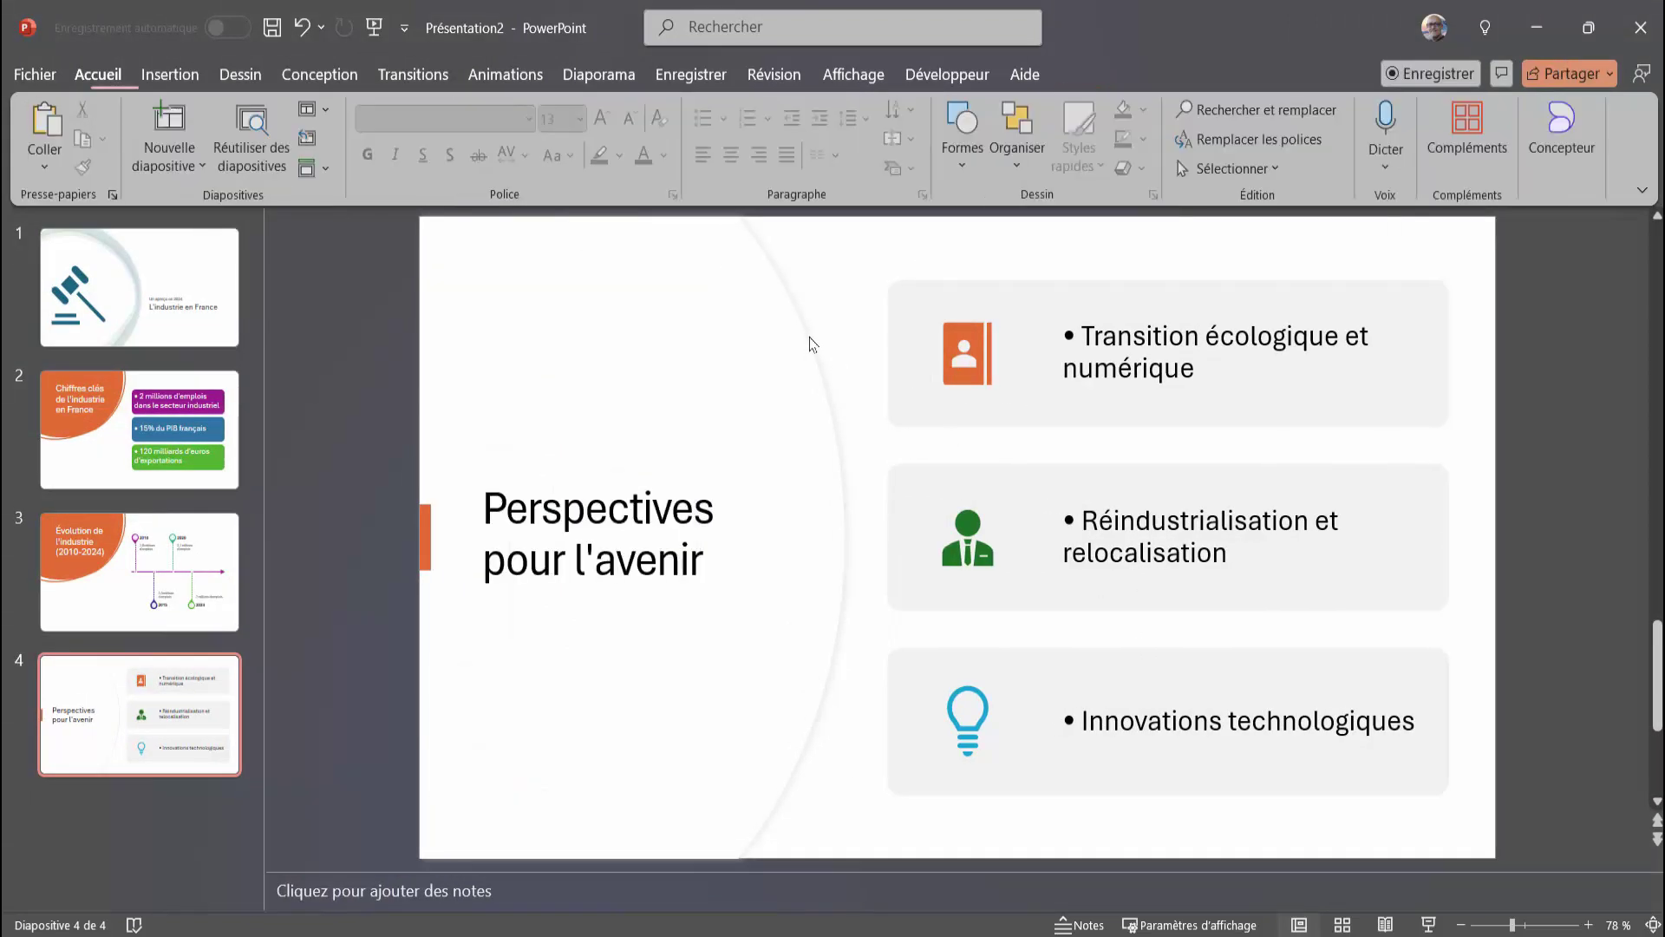
Run the slideshow from slide 1 in Presenter View to slide 4, back to slide 1, then exit
left_click(145, 299)
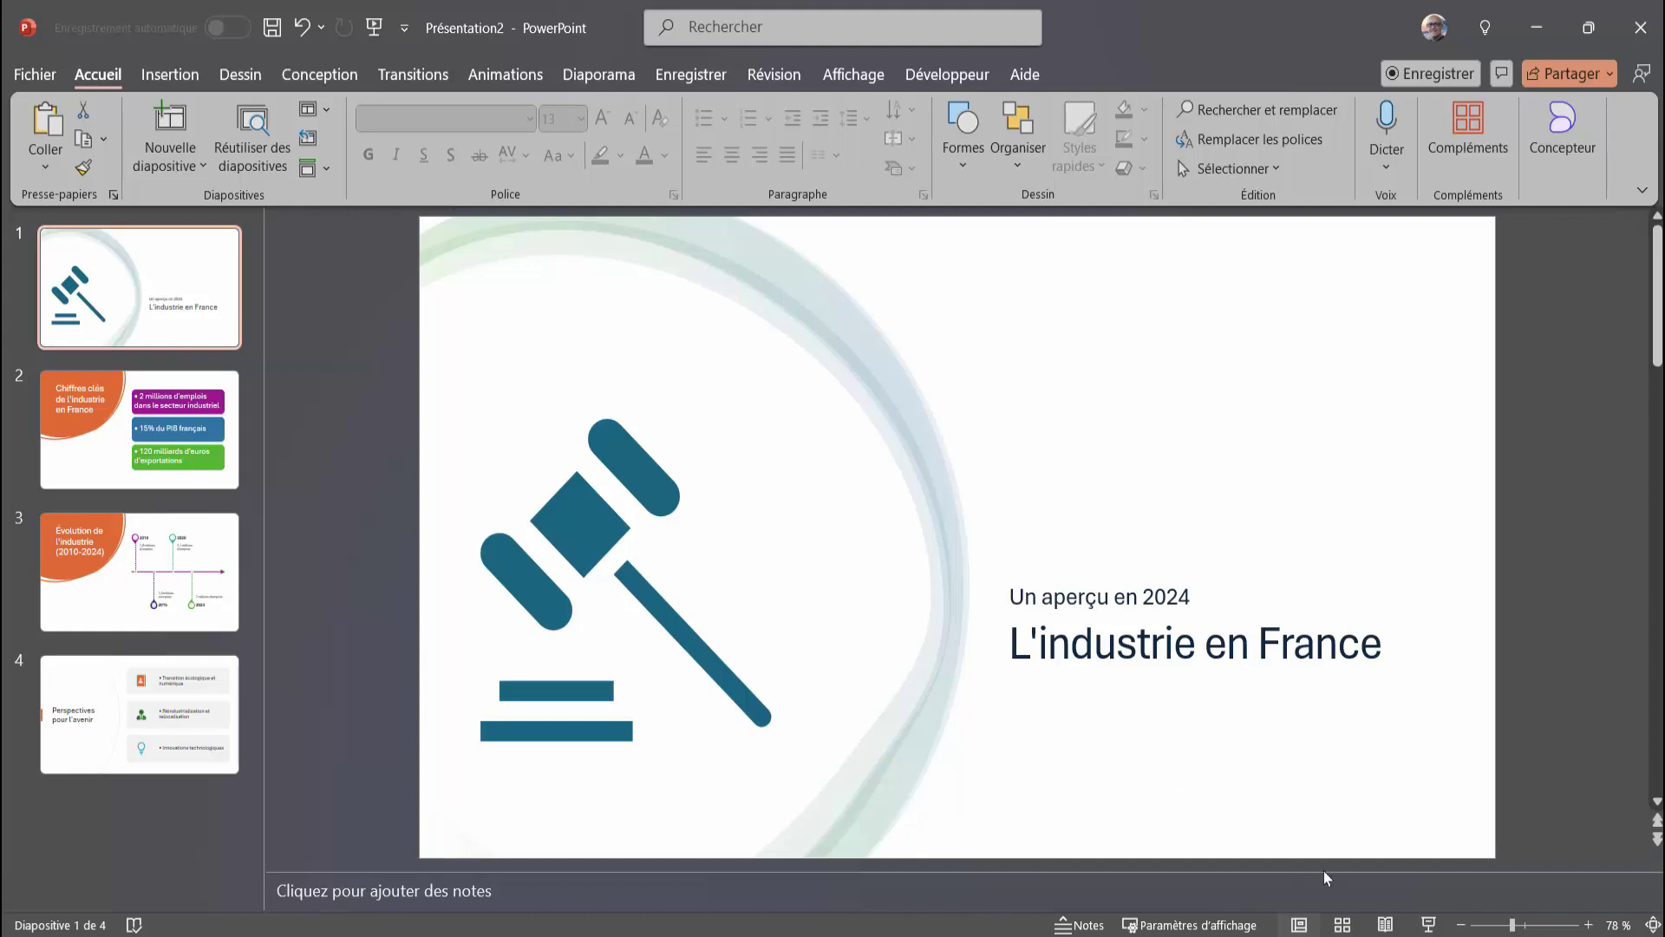
left_click(1429, 924)
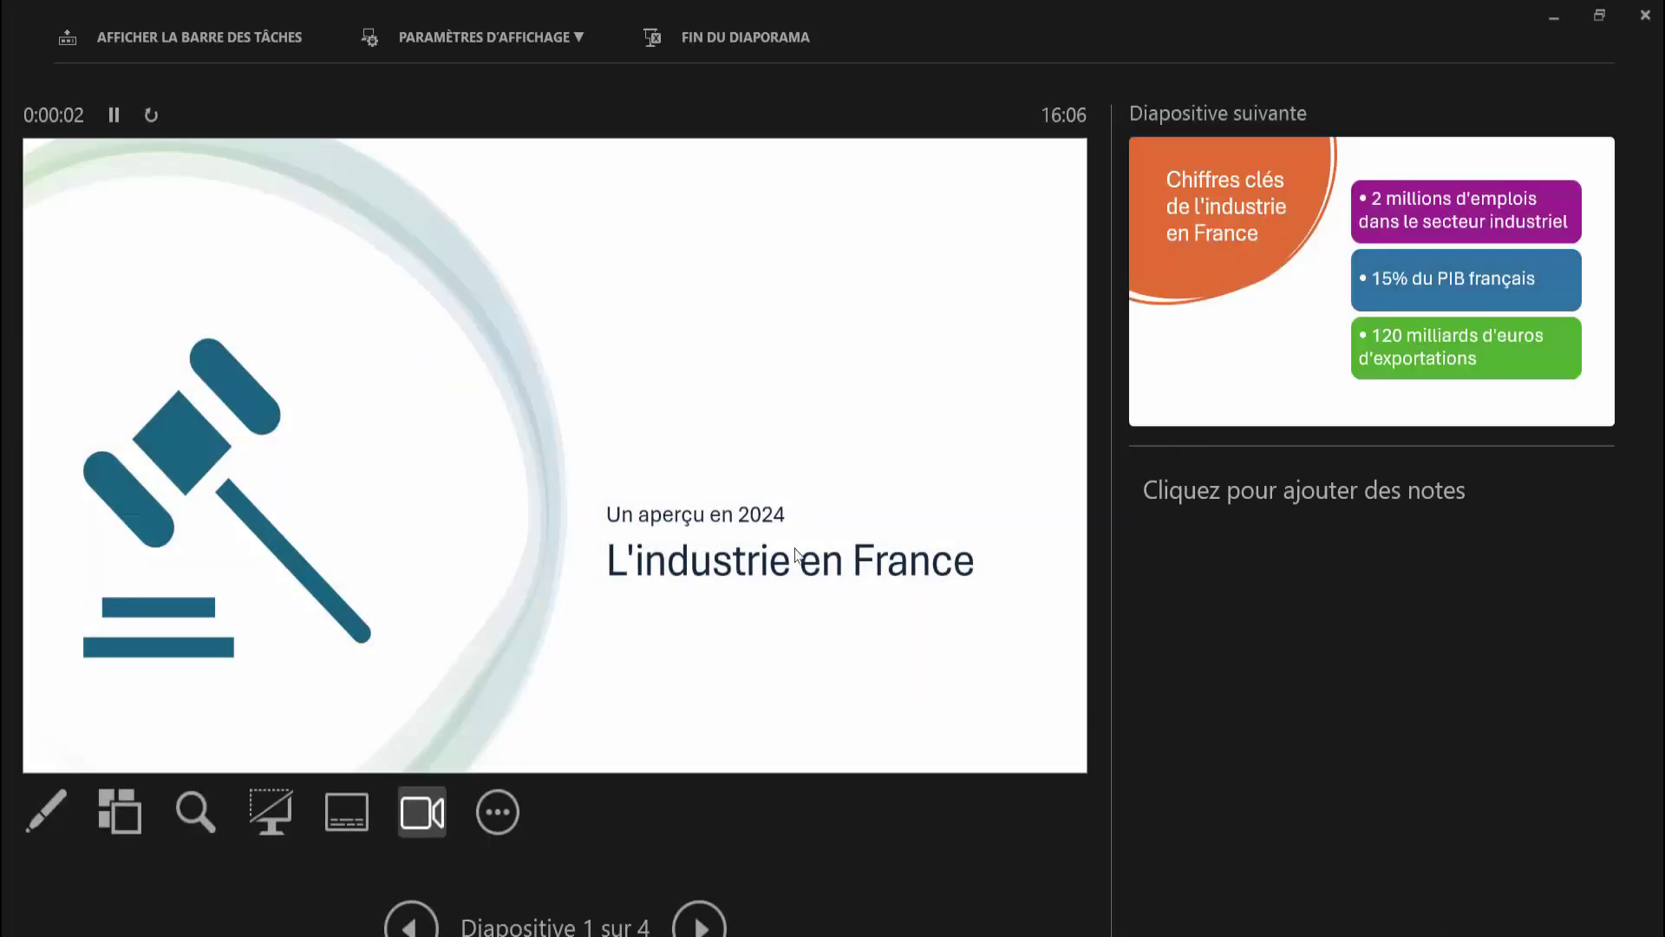
left_click(513, 37)
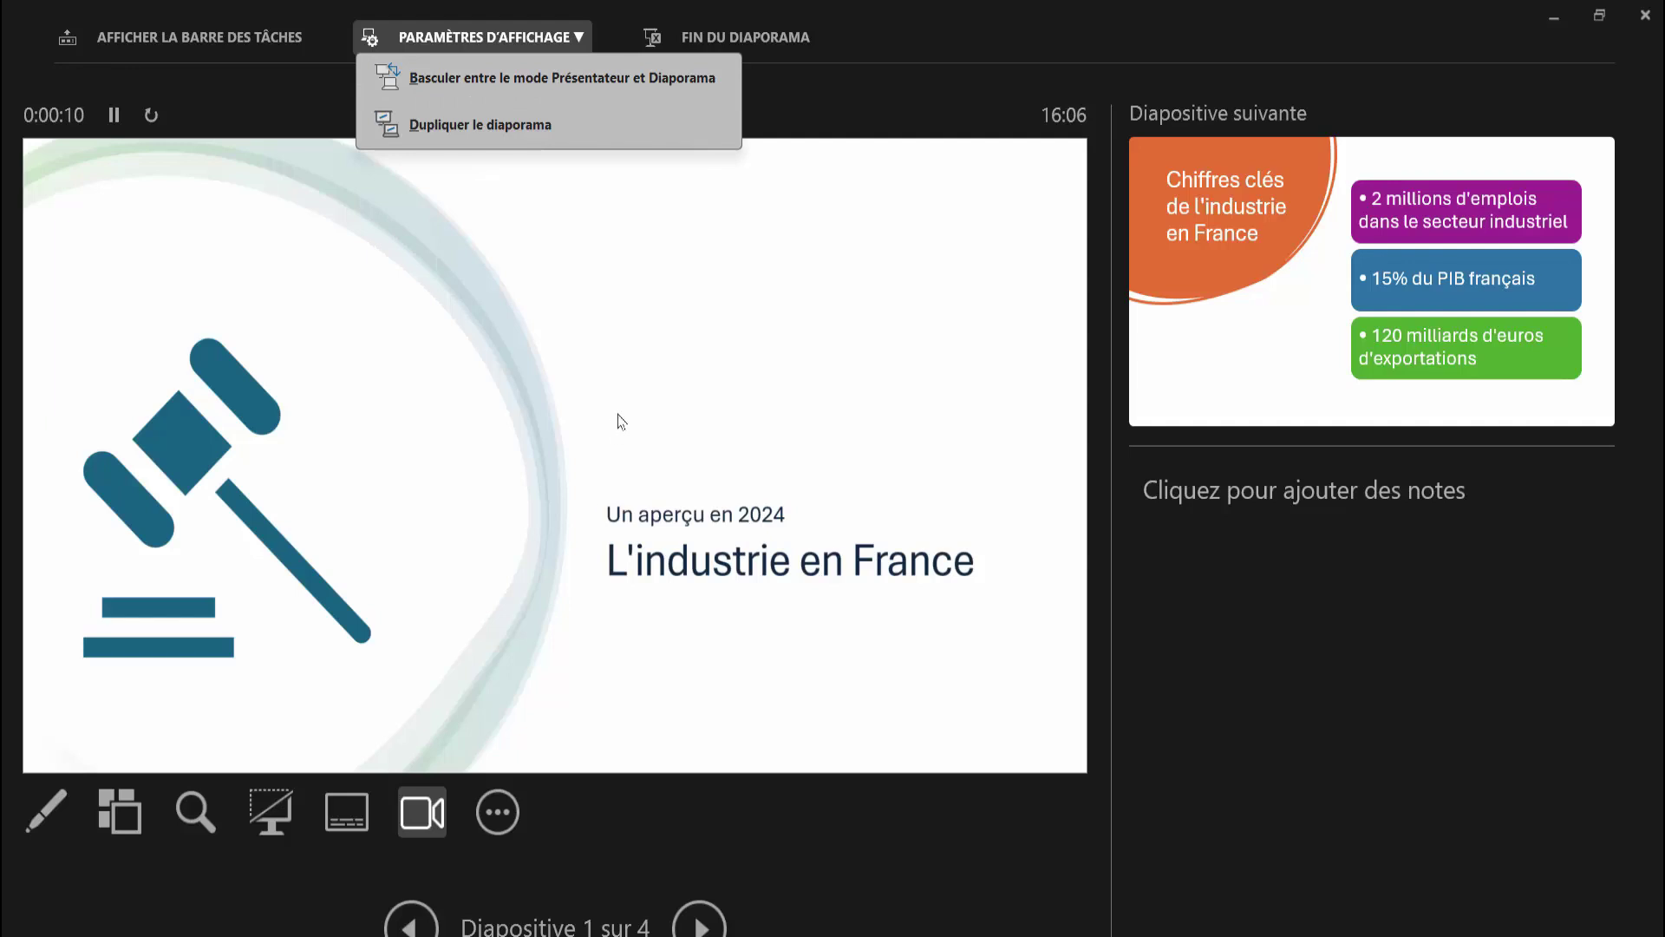
left_click(621, 421)
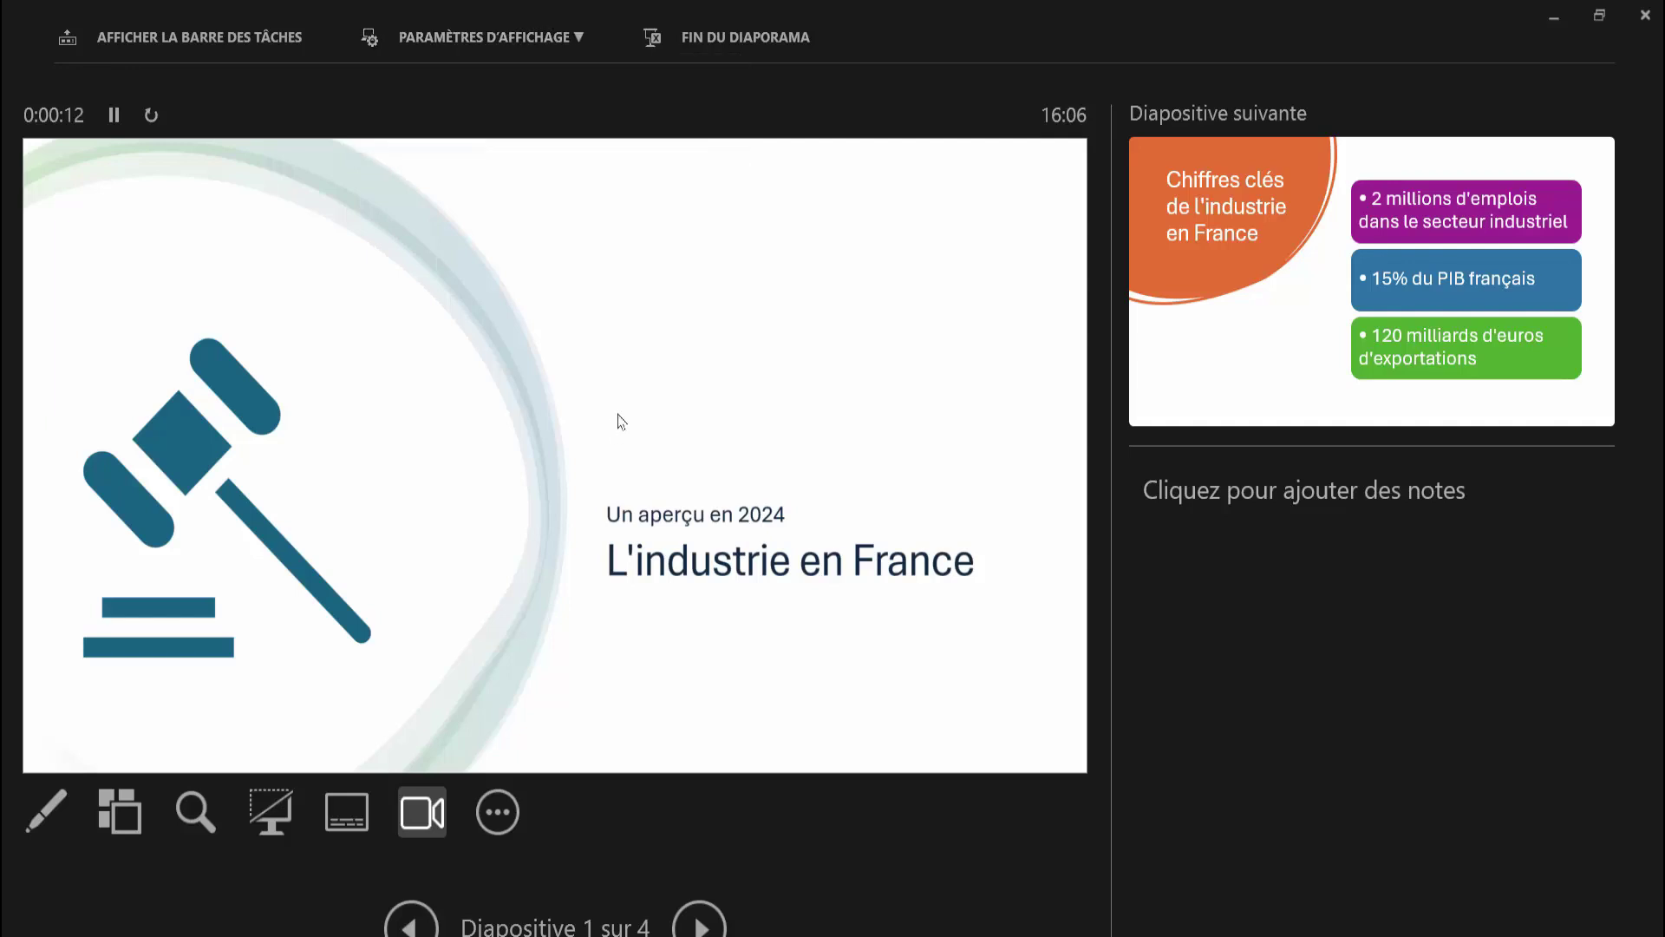
left_click(621, 421)
left_click(621, 422)
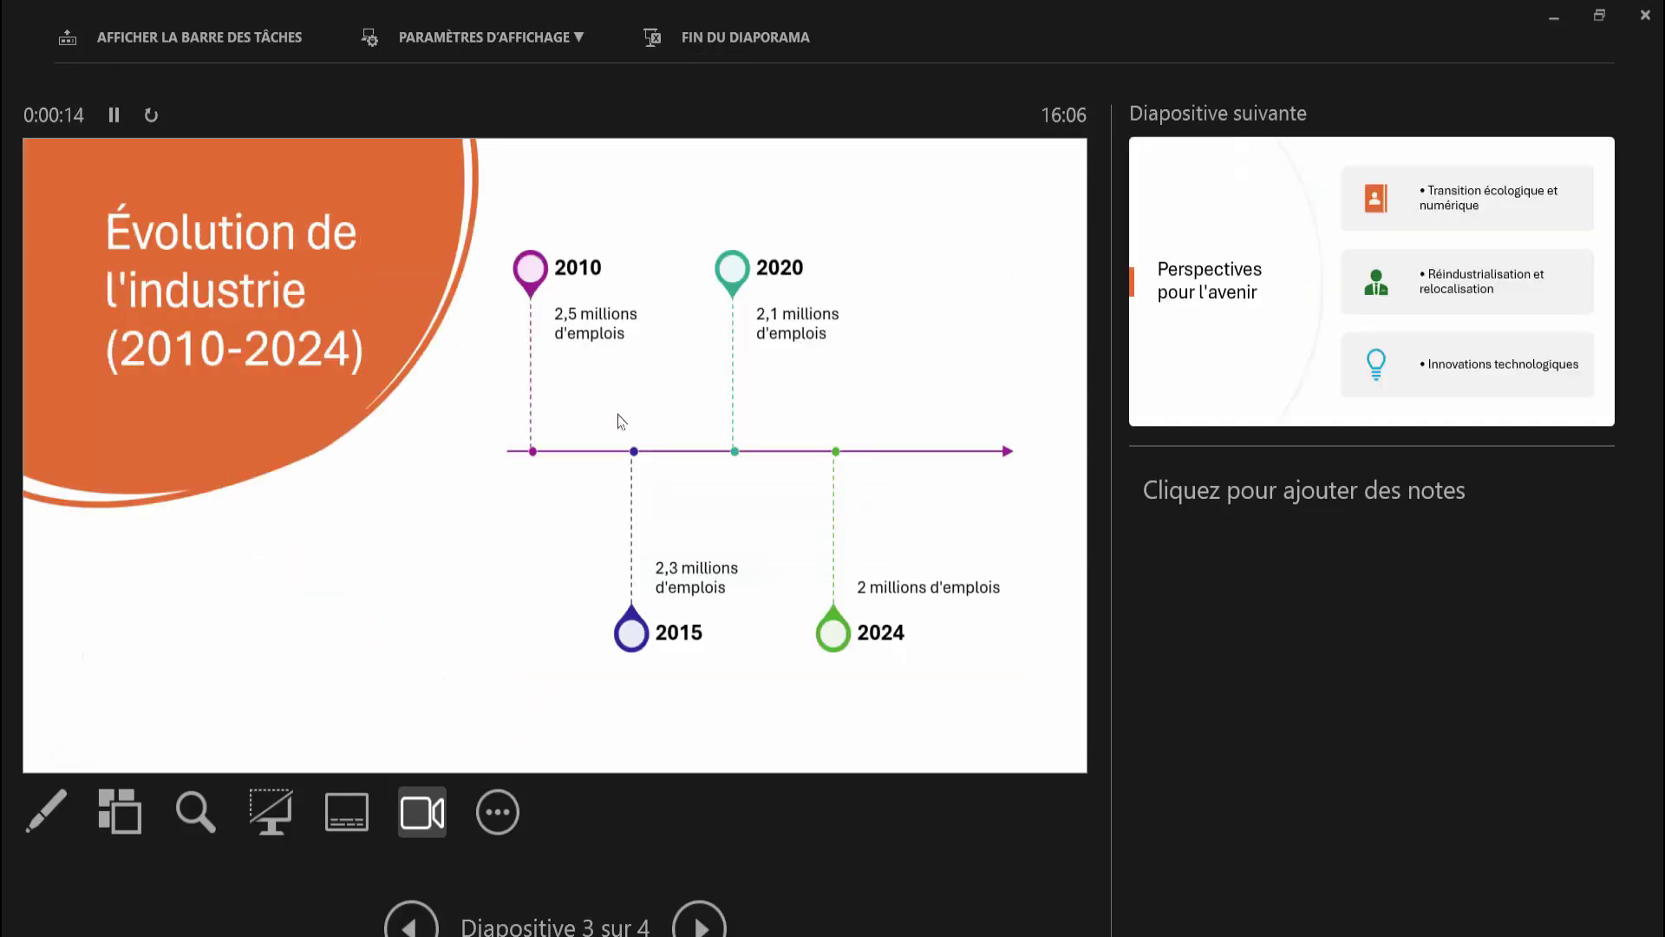
left_click(621, 422)
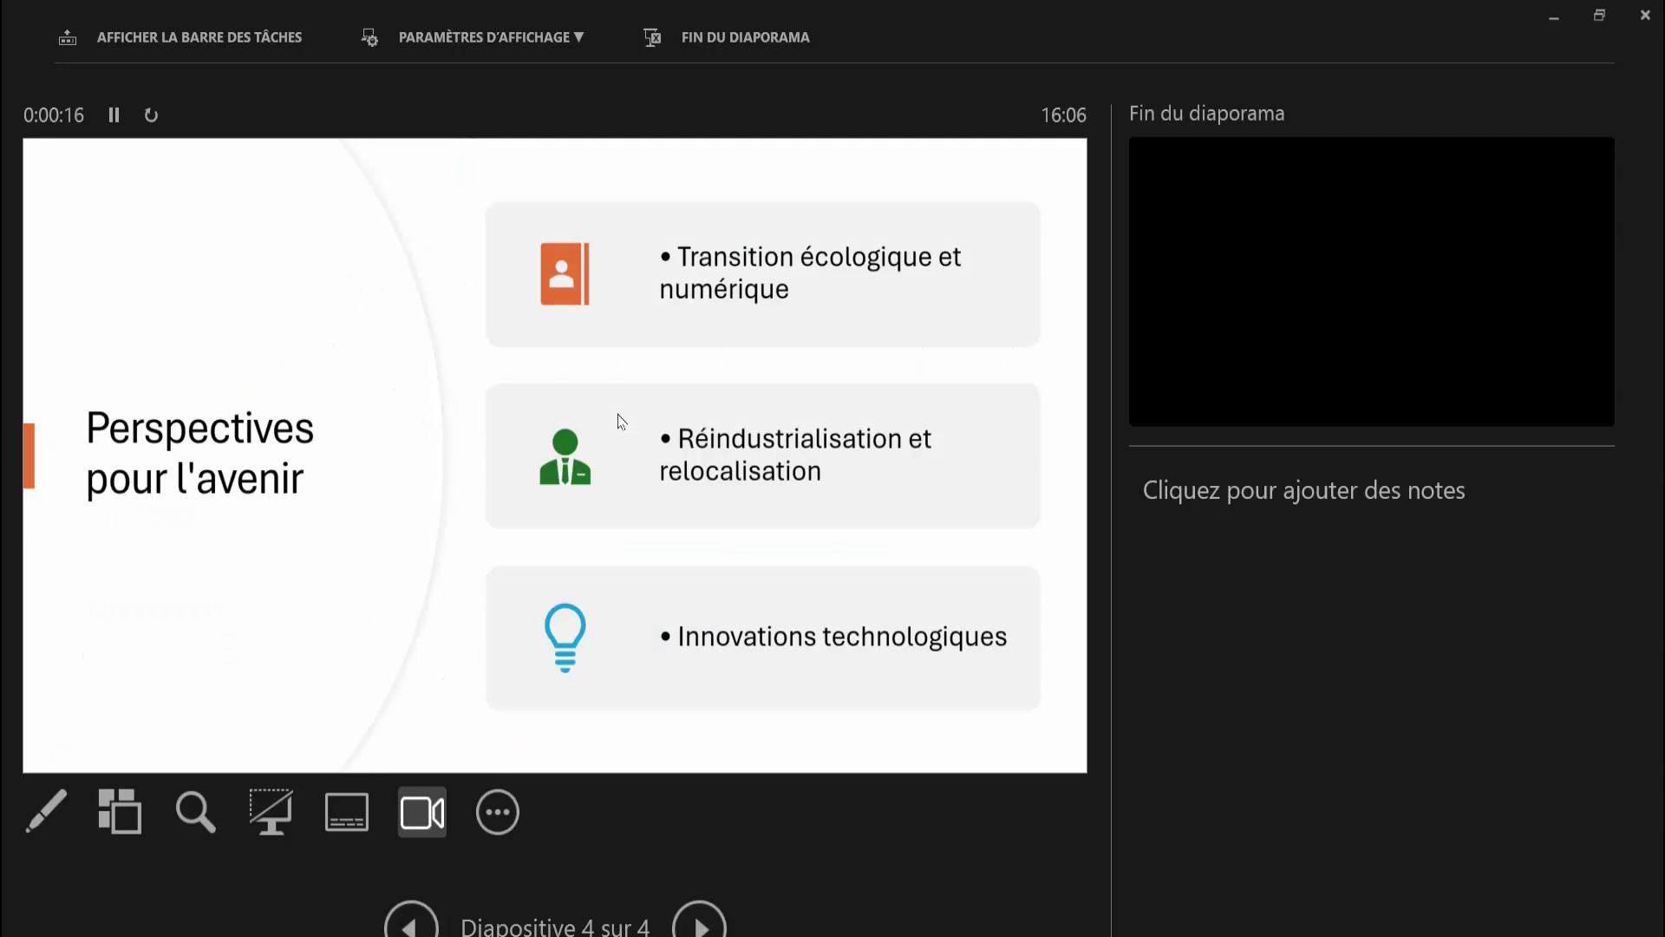
key("Left")
key("Left")
key("Left")
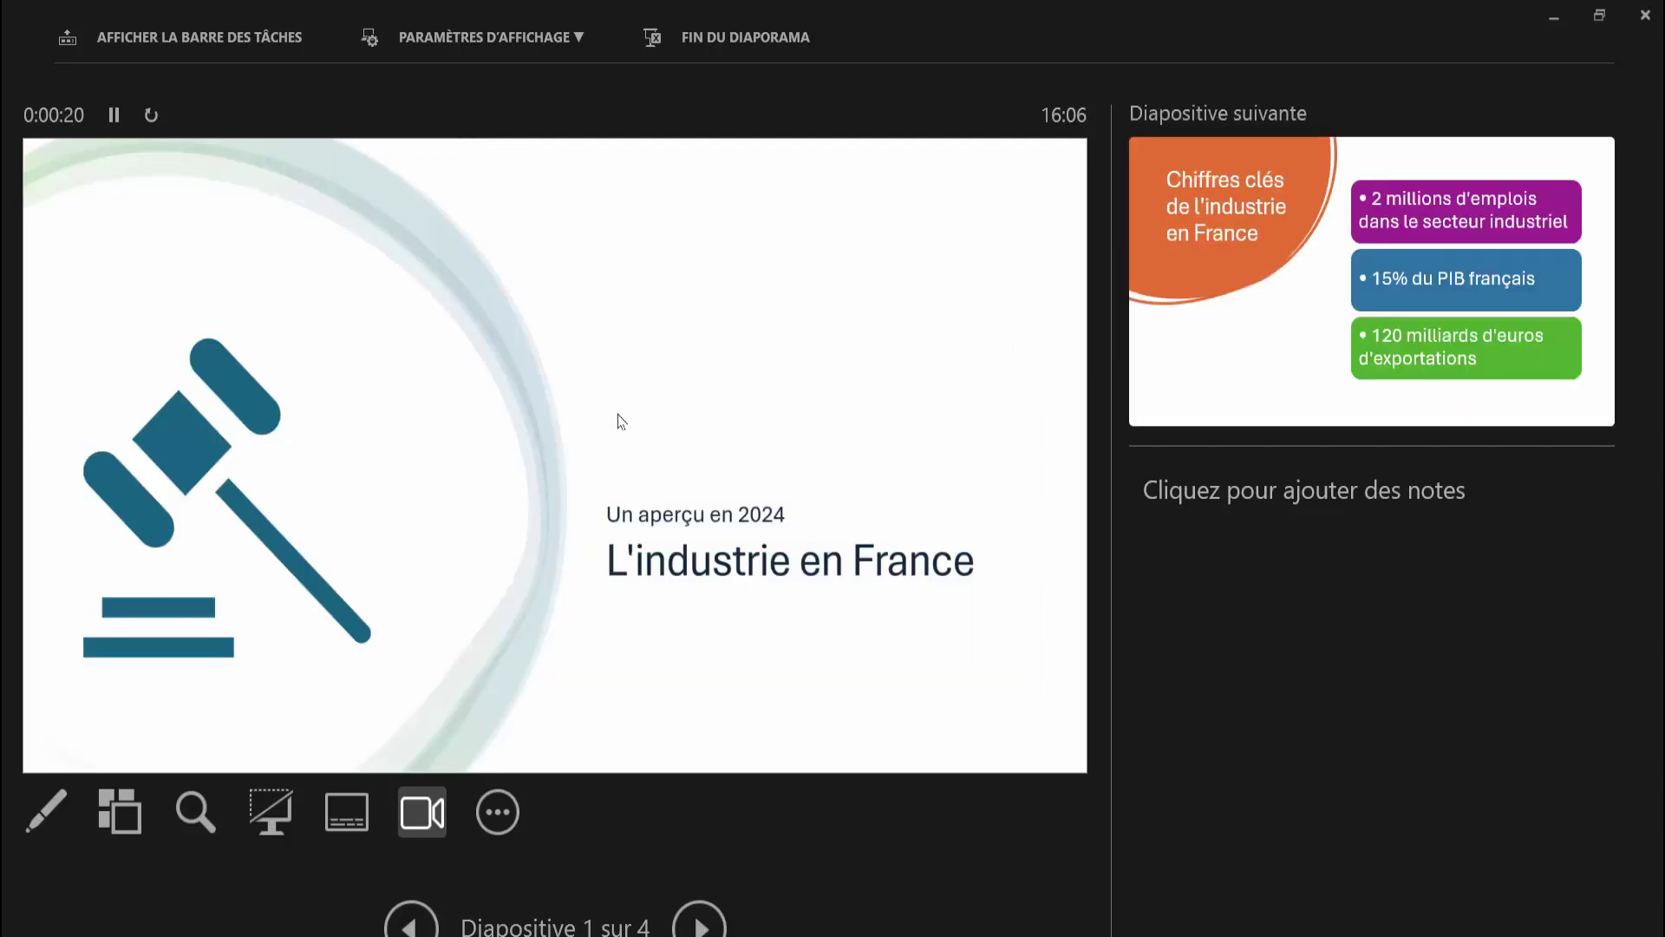
key("Escape")
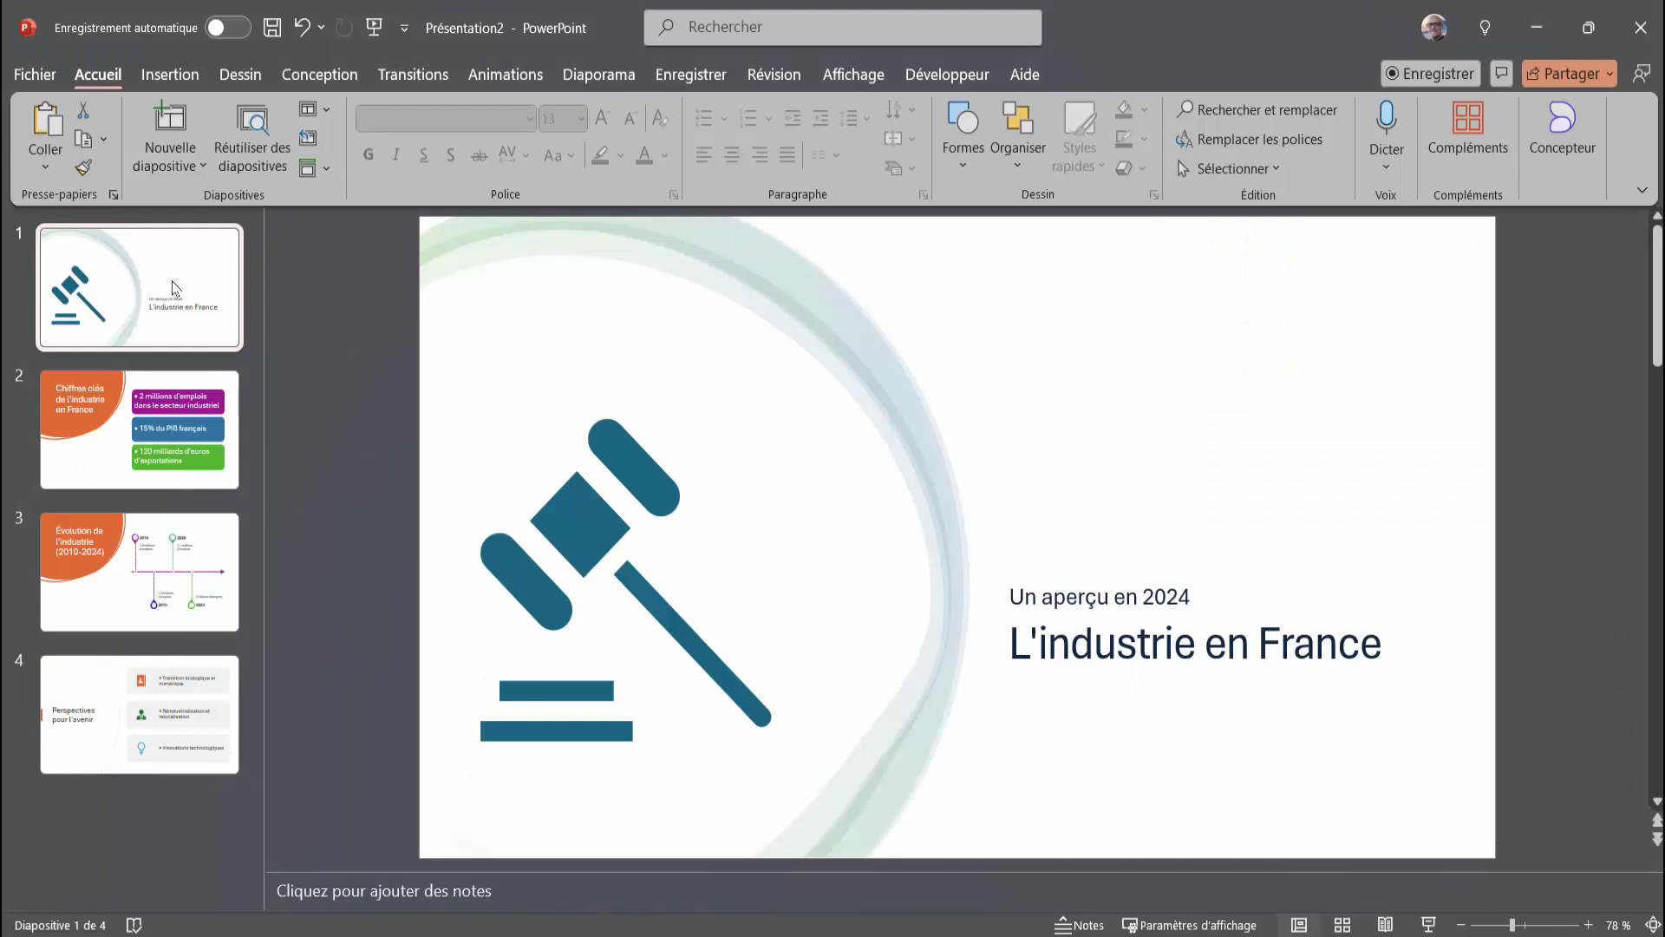
Browse the full transition effects gallery, then return to slide 3, Évolution de l'industrie
left_click(429, 76)
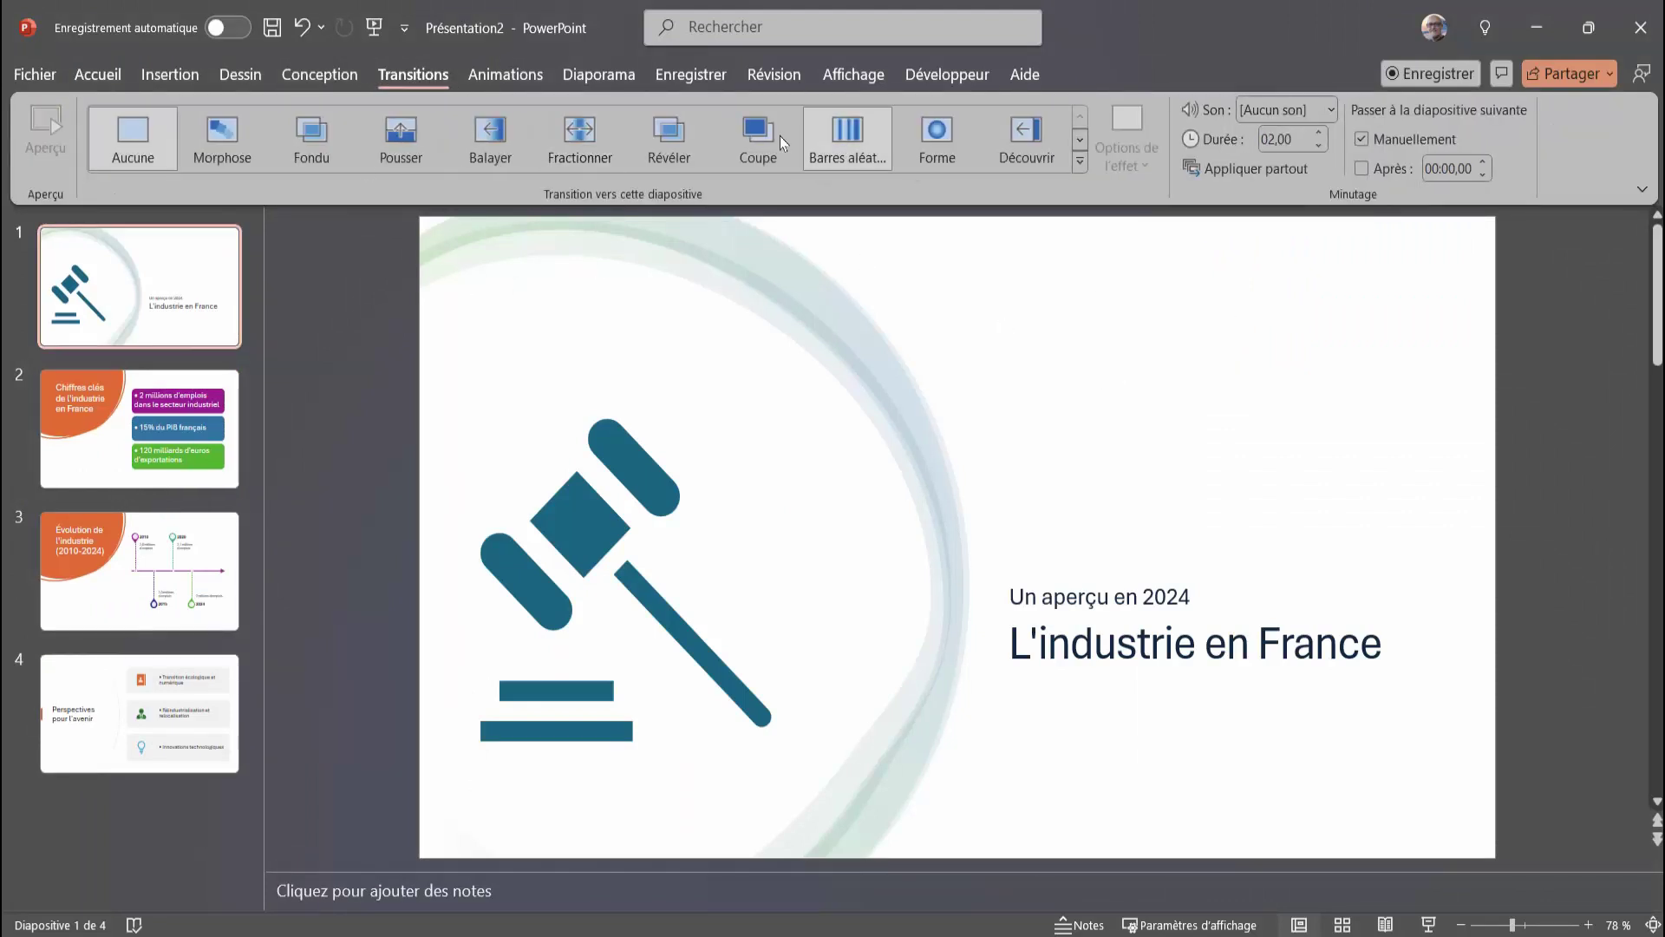
left_click(1080, 162)
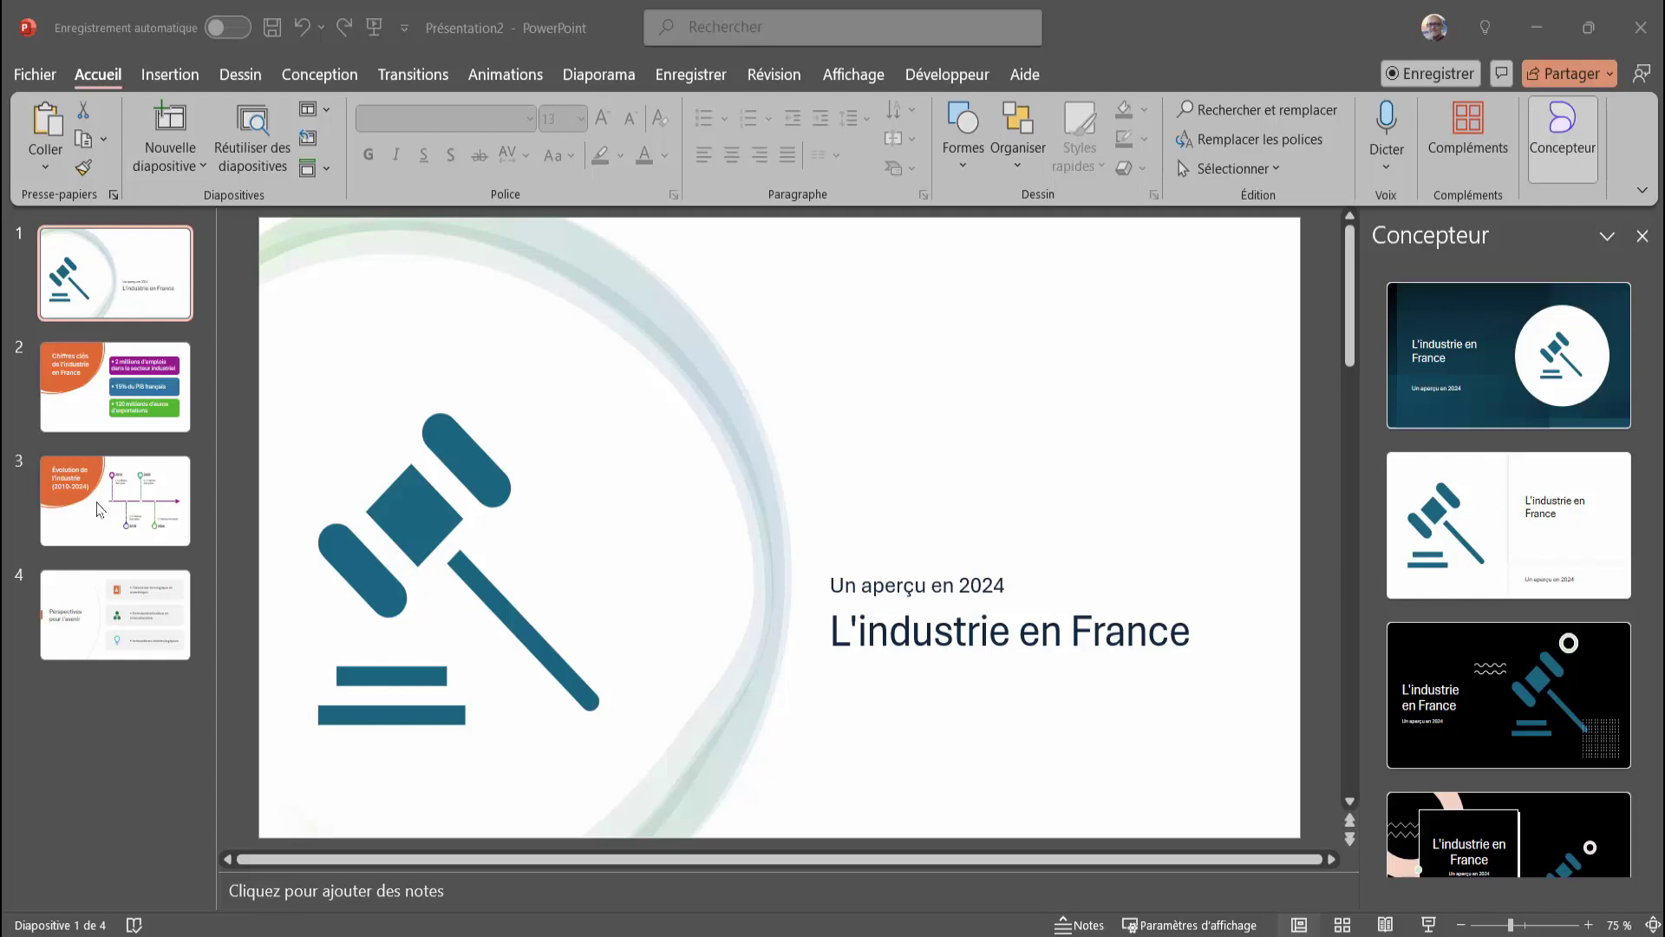
left_click(100, 510)
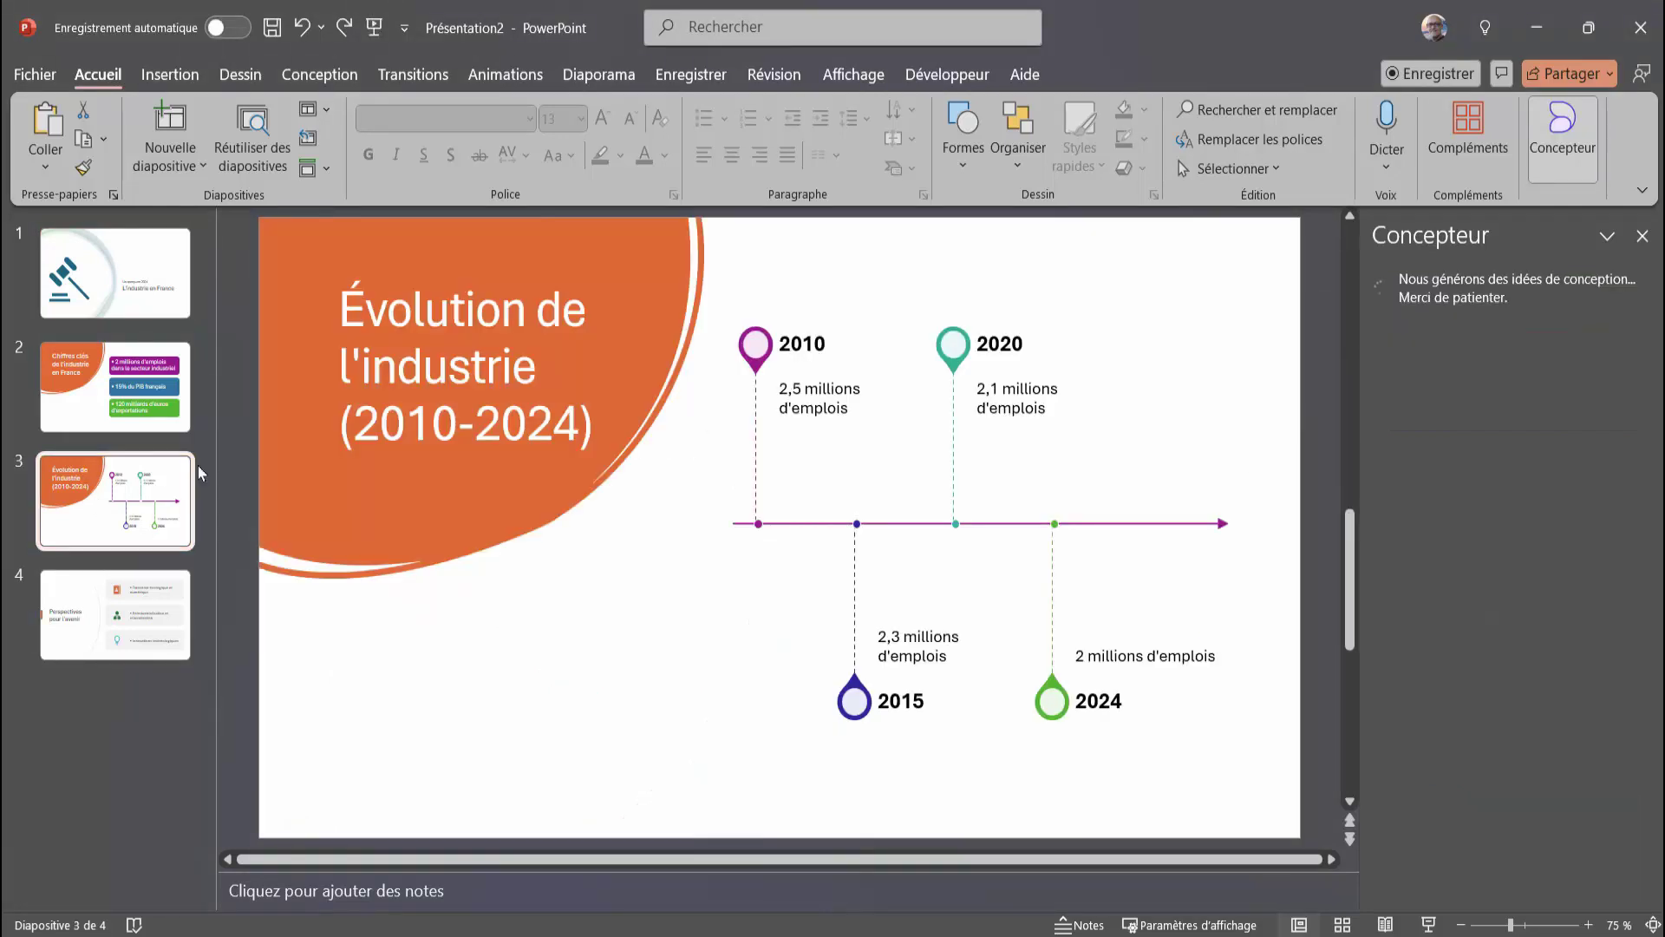
Drag Image1 and Image2 from the Images folder onto slide 3
left_click(764, 859)
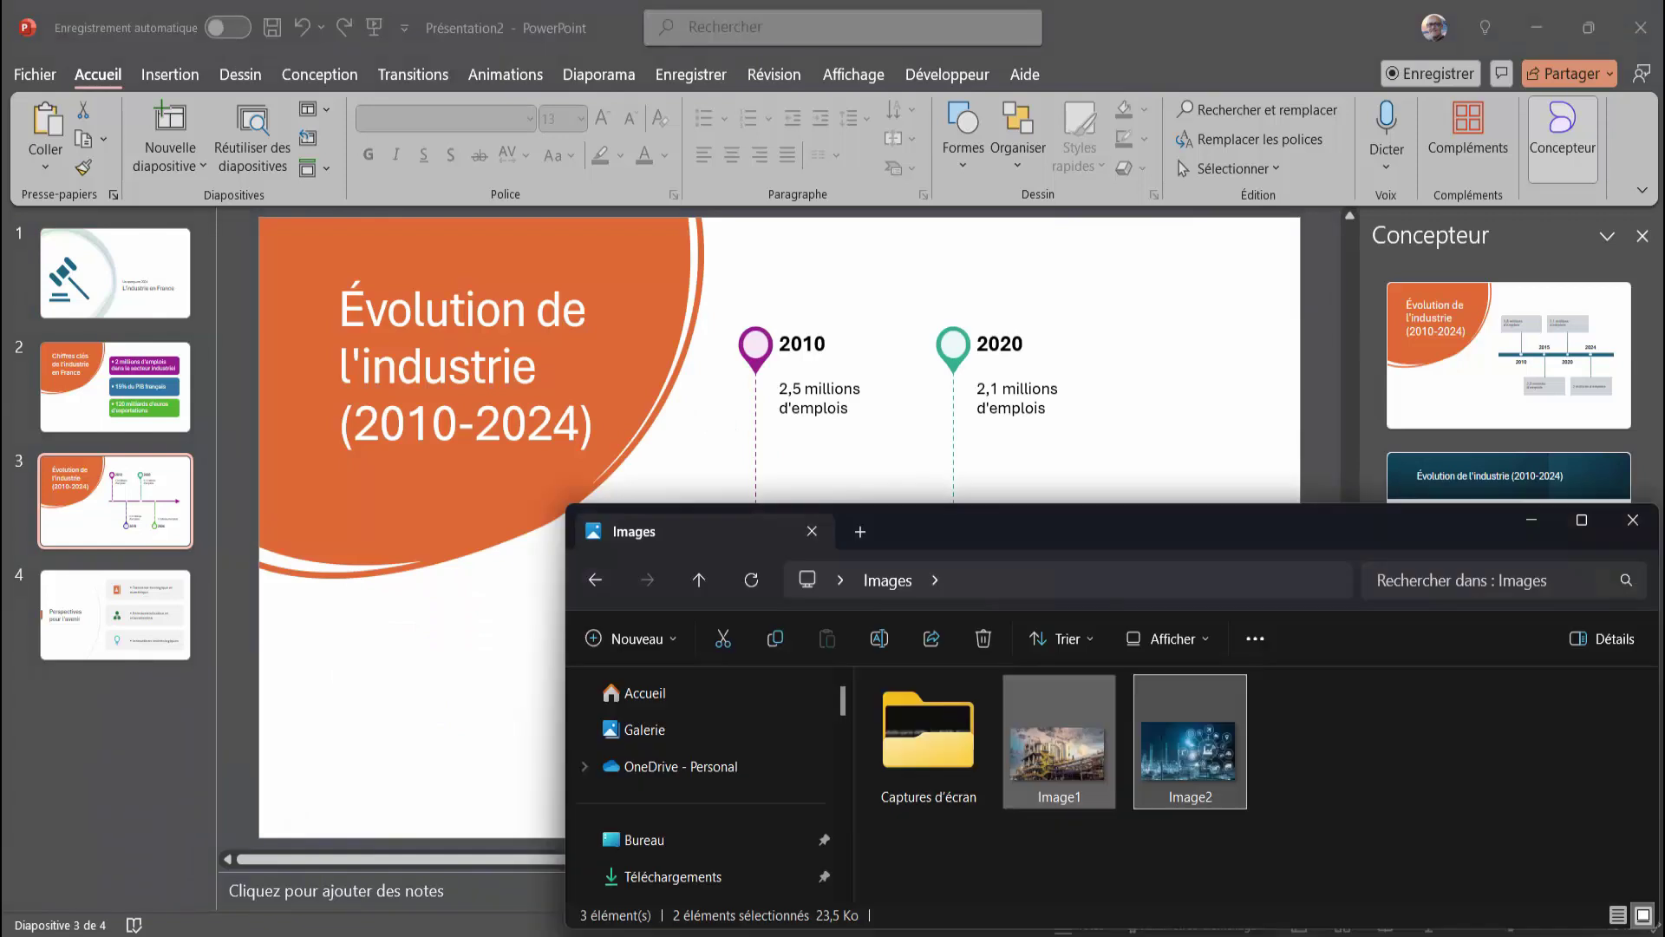
left_click(1087, 774)
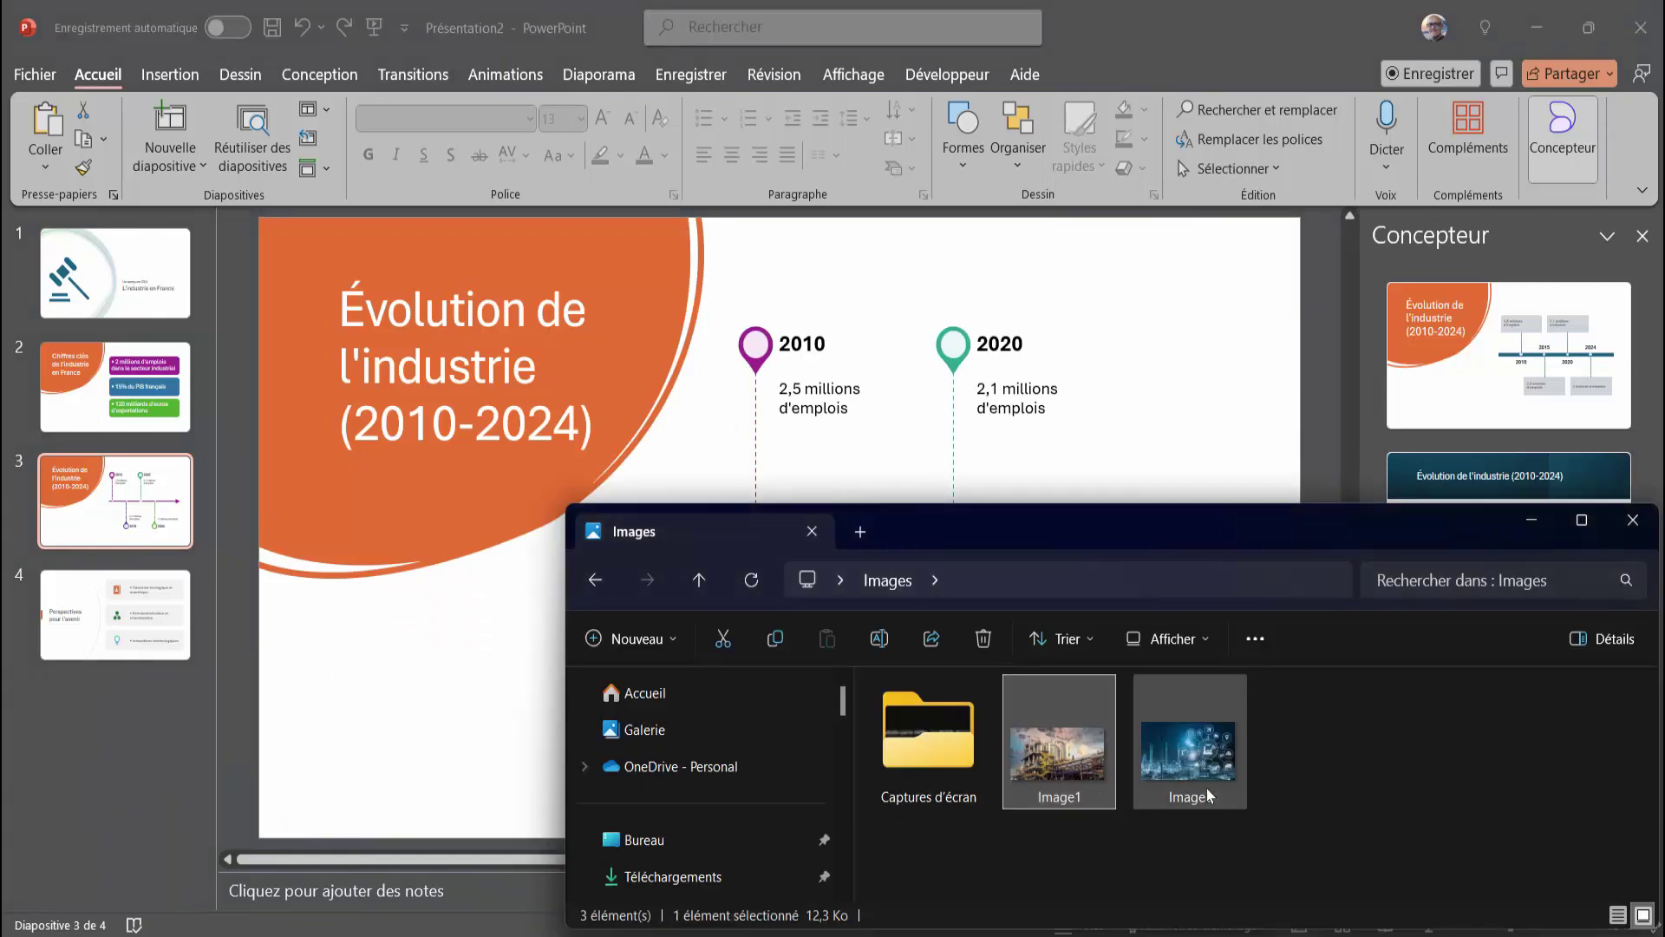
left_click(1217, 781, "ctrl")
left_click_drag(1220, 781, 1096, 382)
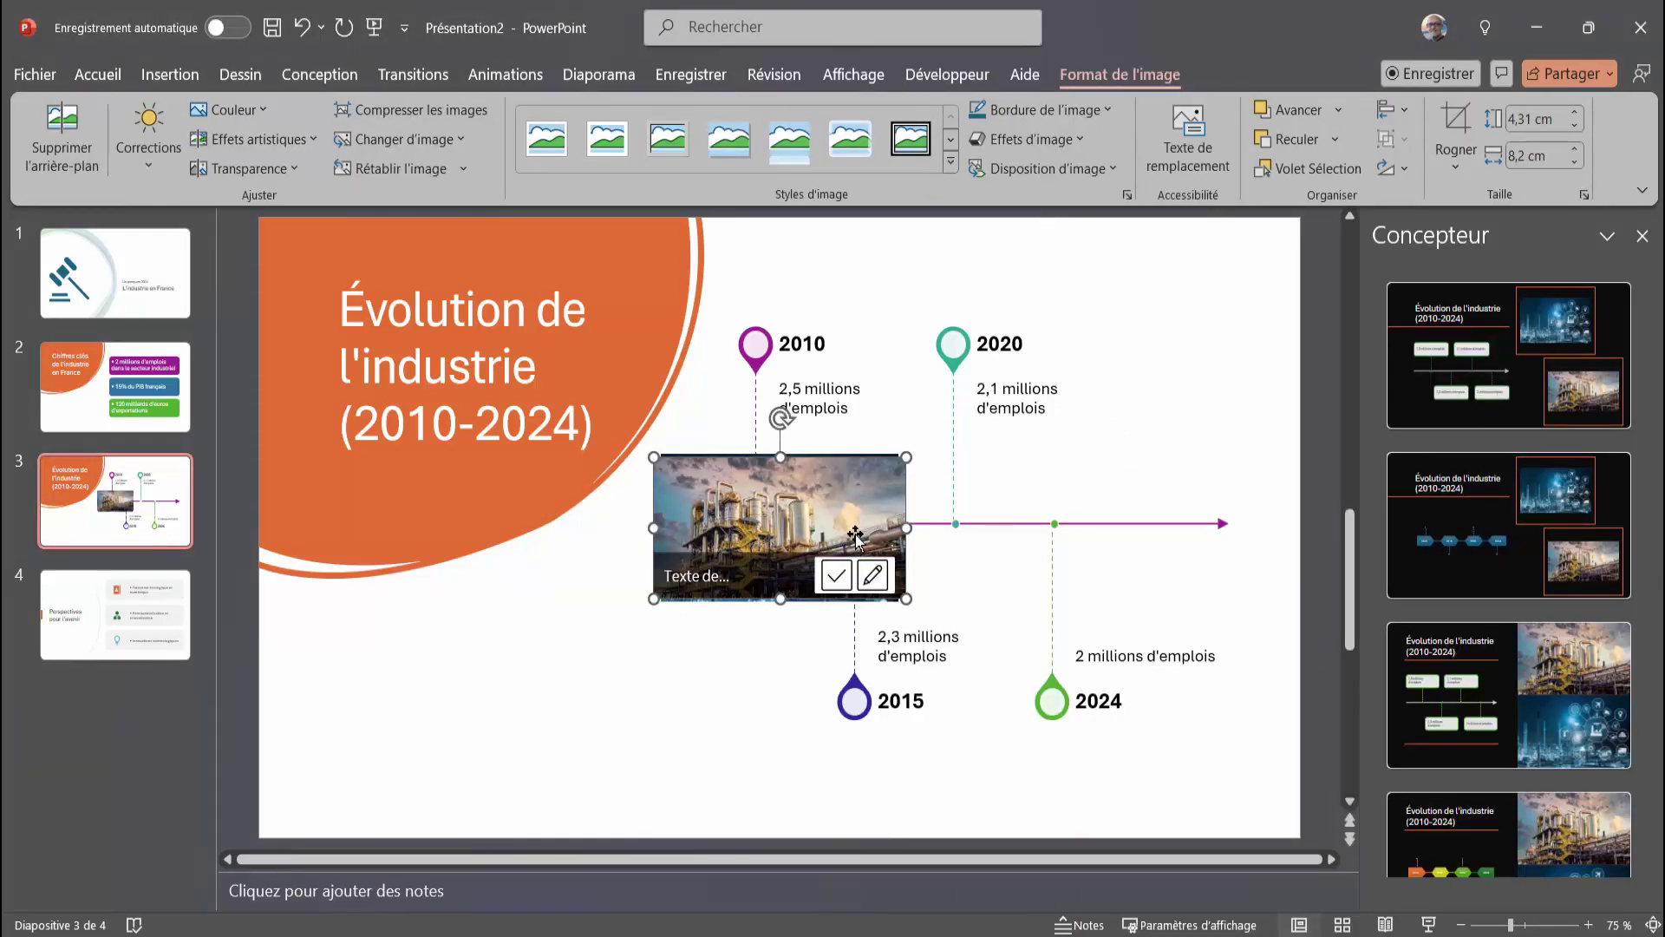
Apply the dark framed-photos layout, then switch to the dark hatched-circle design from more ideas
left_click(1509, 362)
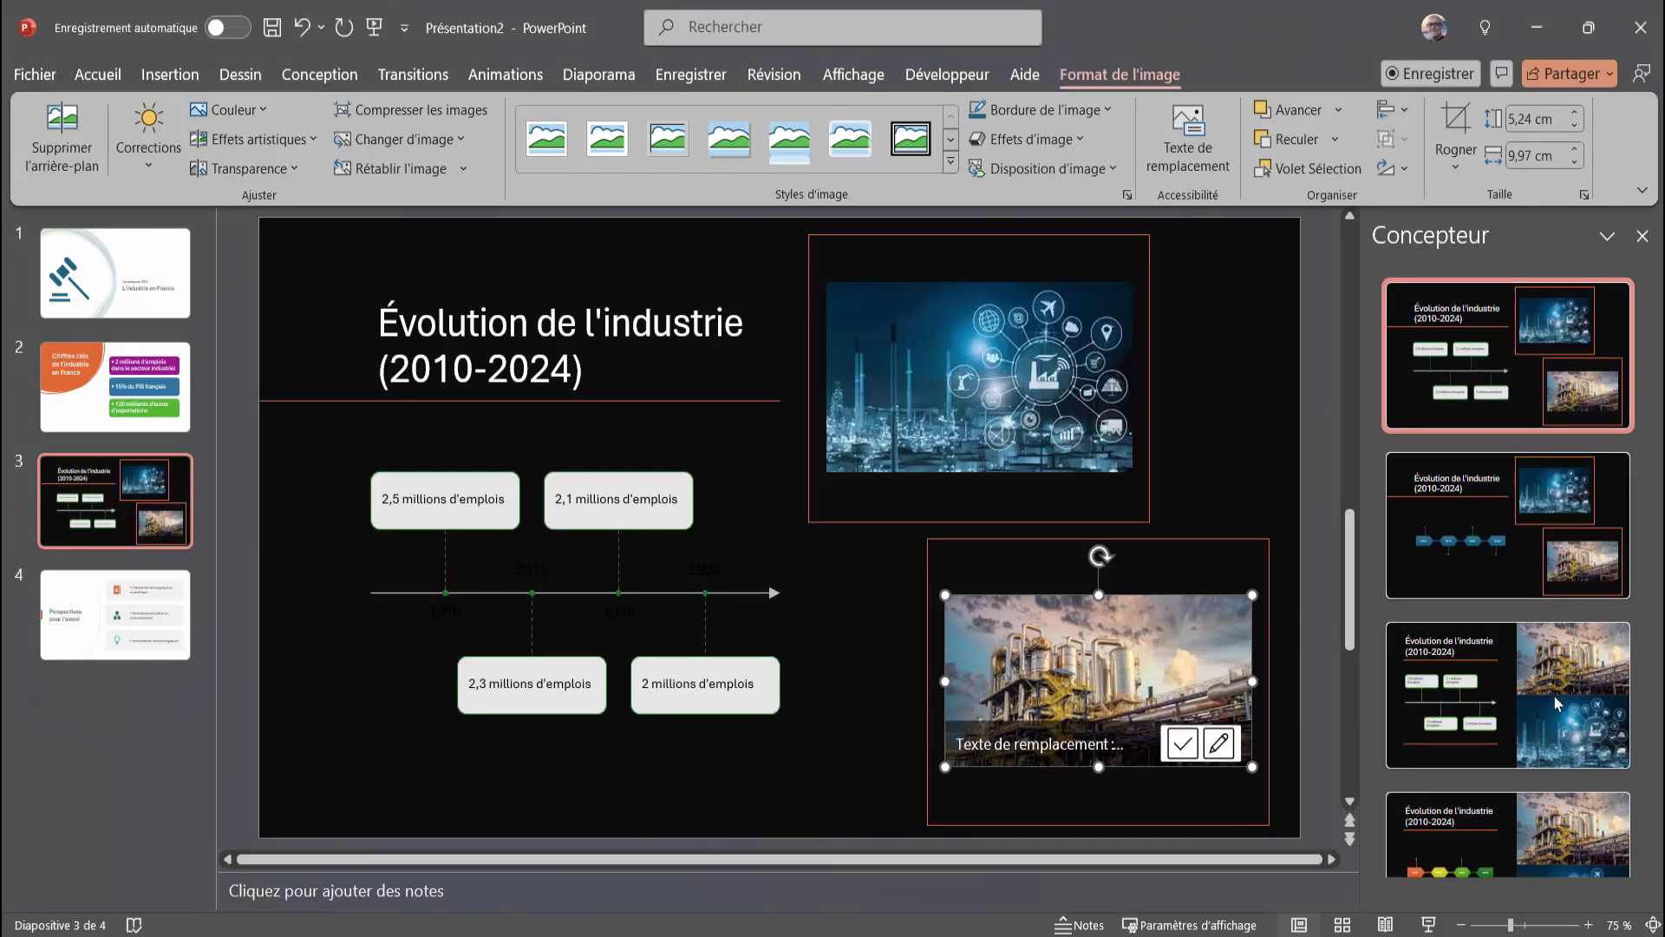
scroll(1553, 695, "down", 5)
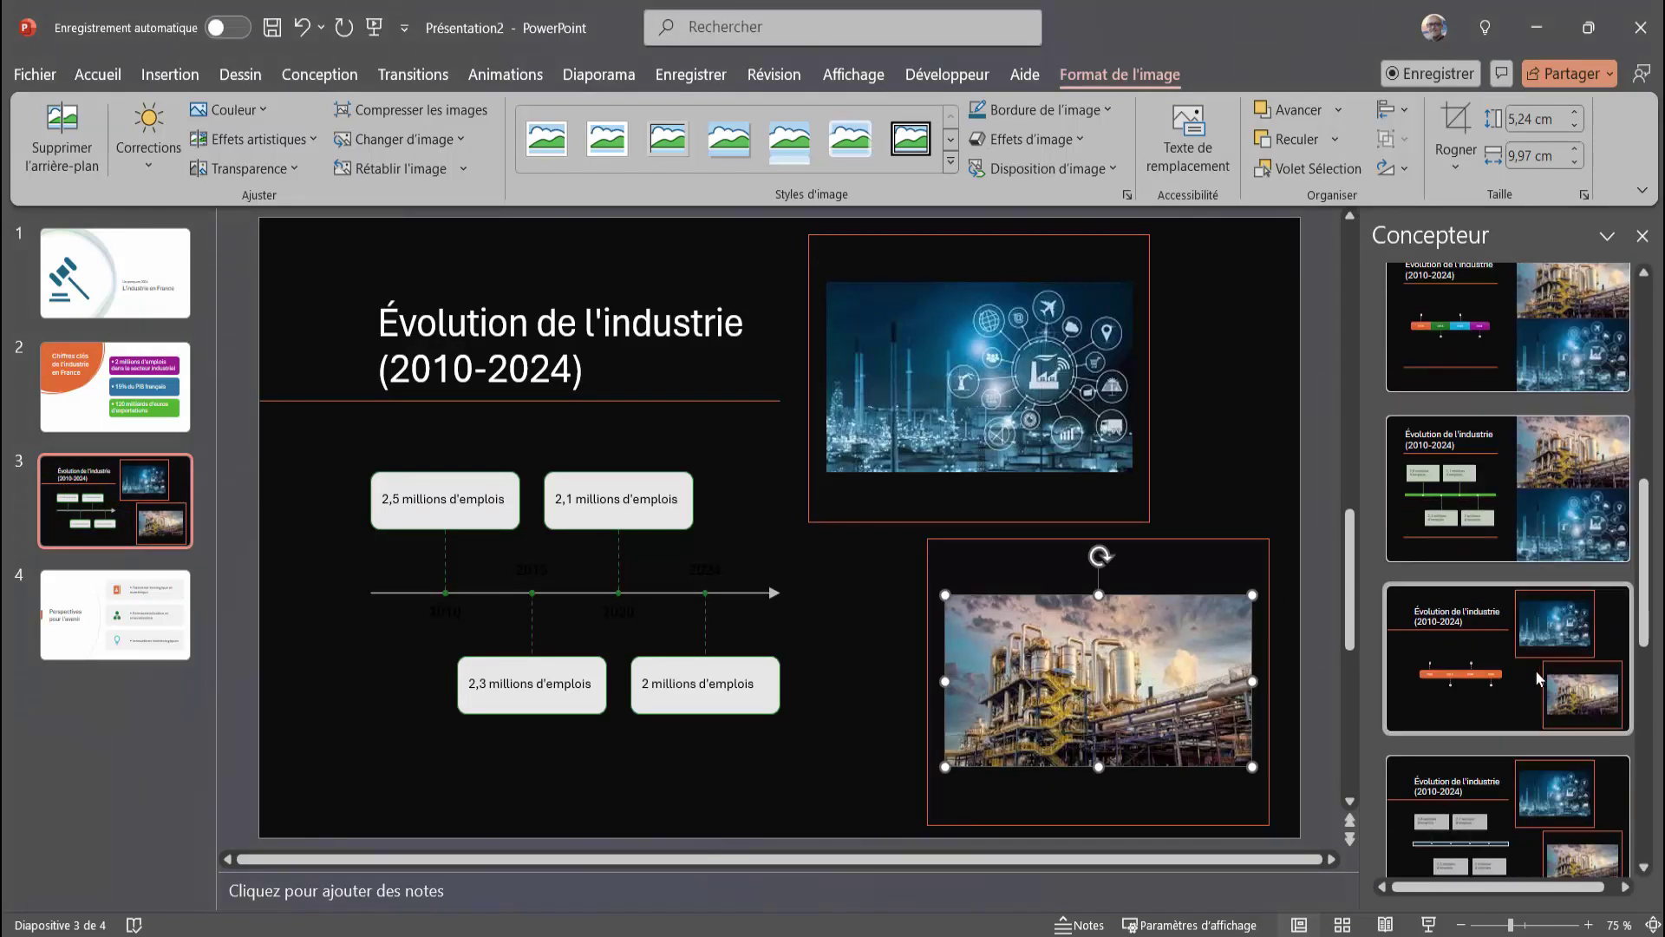
scroll(1518, 650, "down", 2)
scroll(1517, 651, "down", 2)
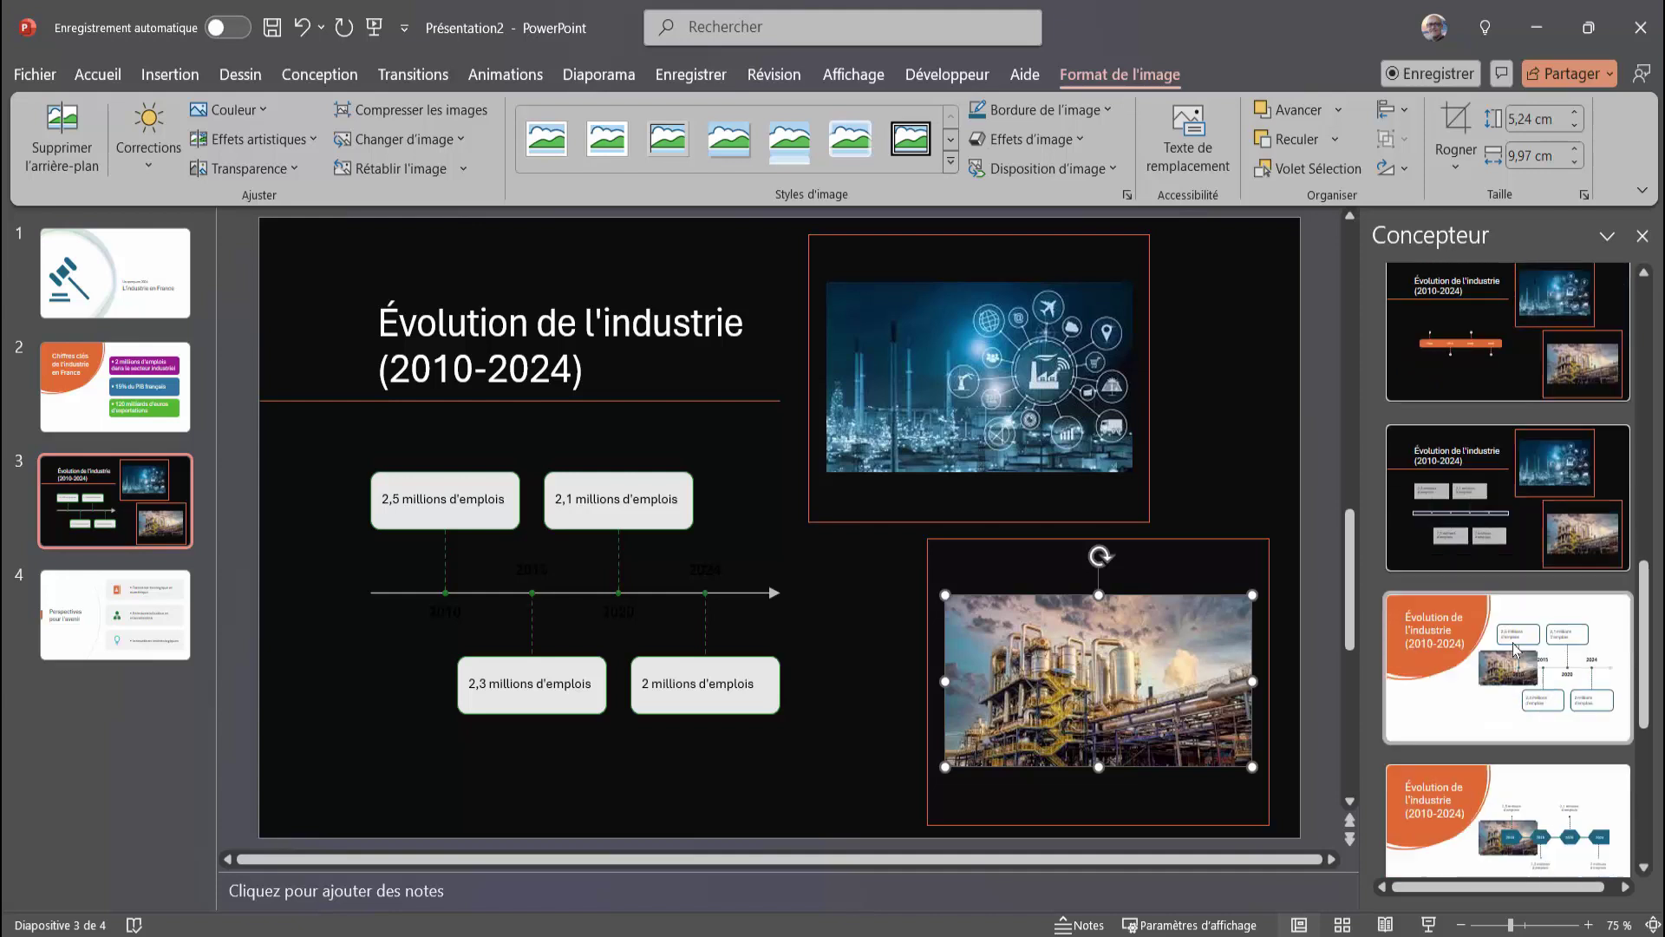
scroll(1518, 650, "down", 2)
scroll(1483, 639, "down", 5)
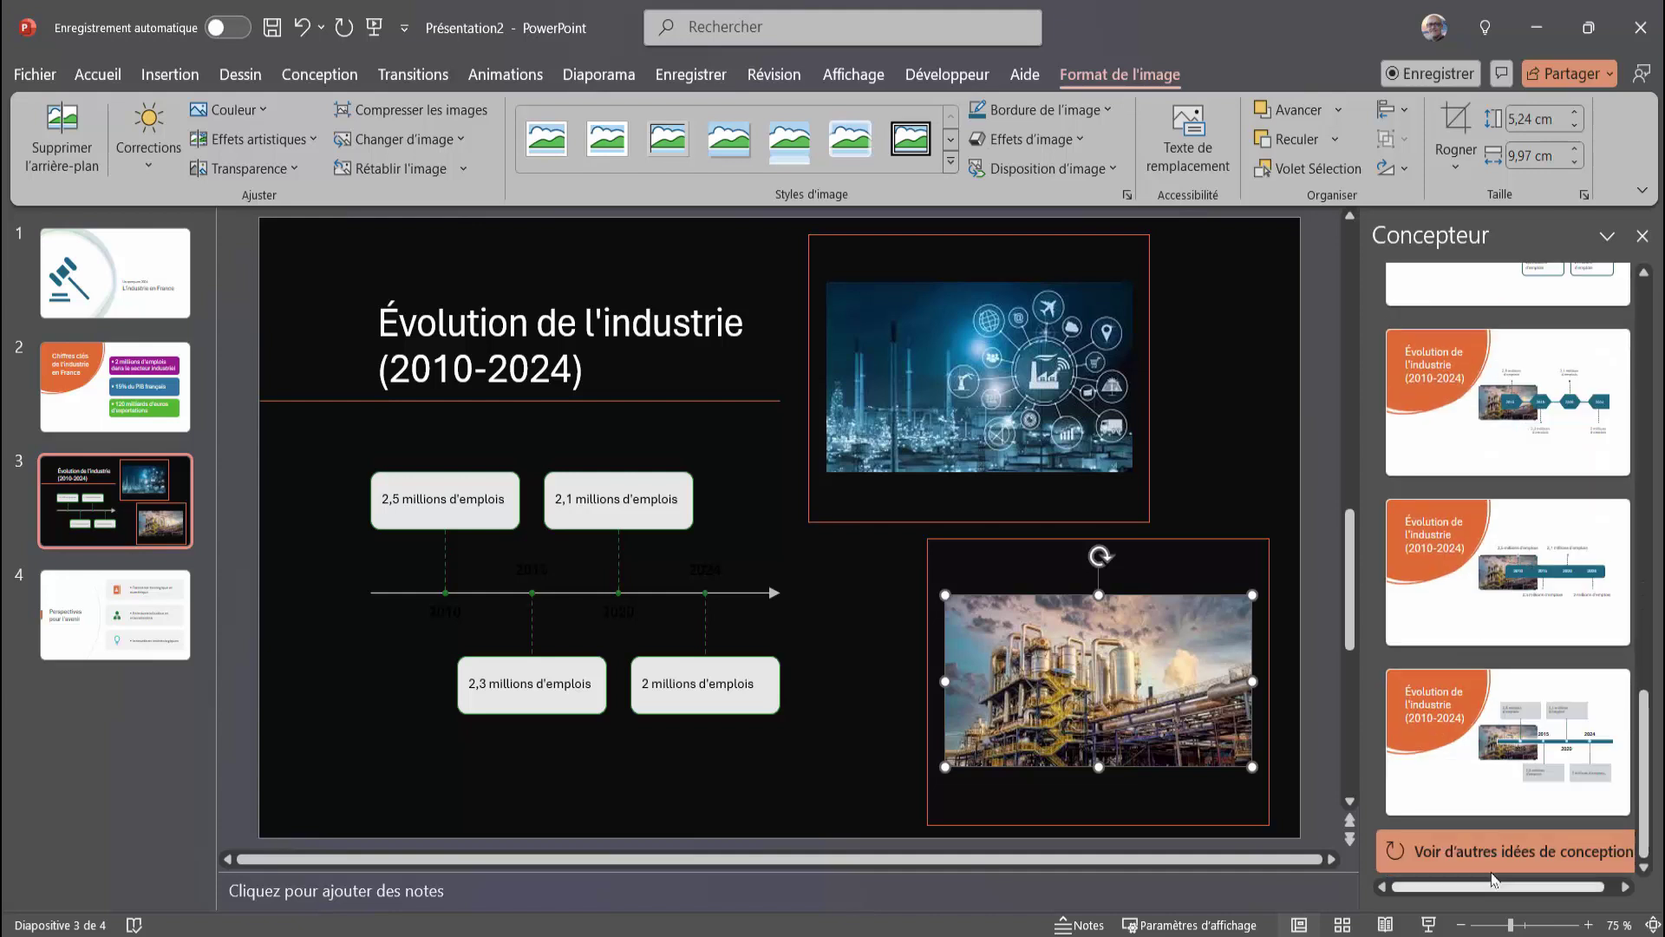
left_click(1484, 863)
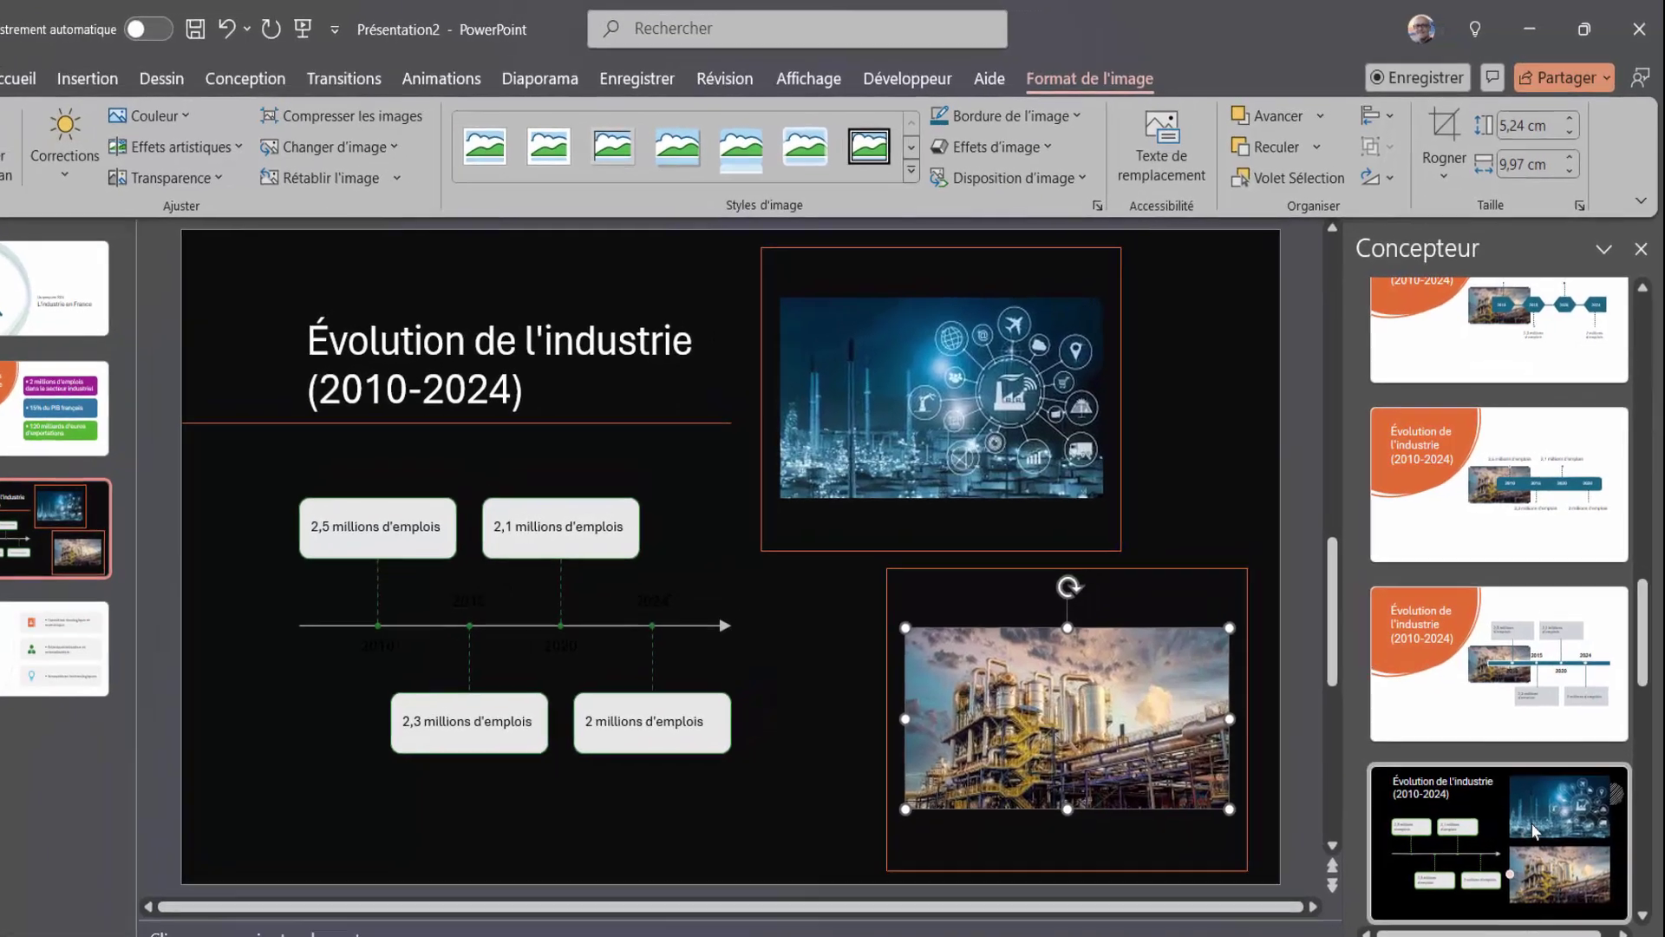
left_click(1521, 789)
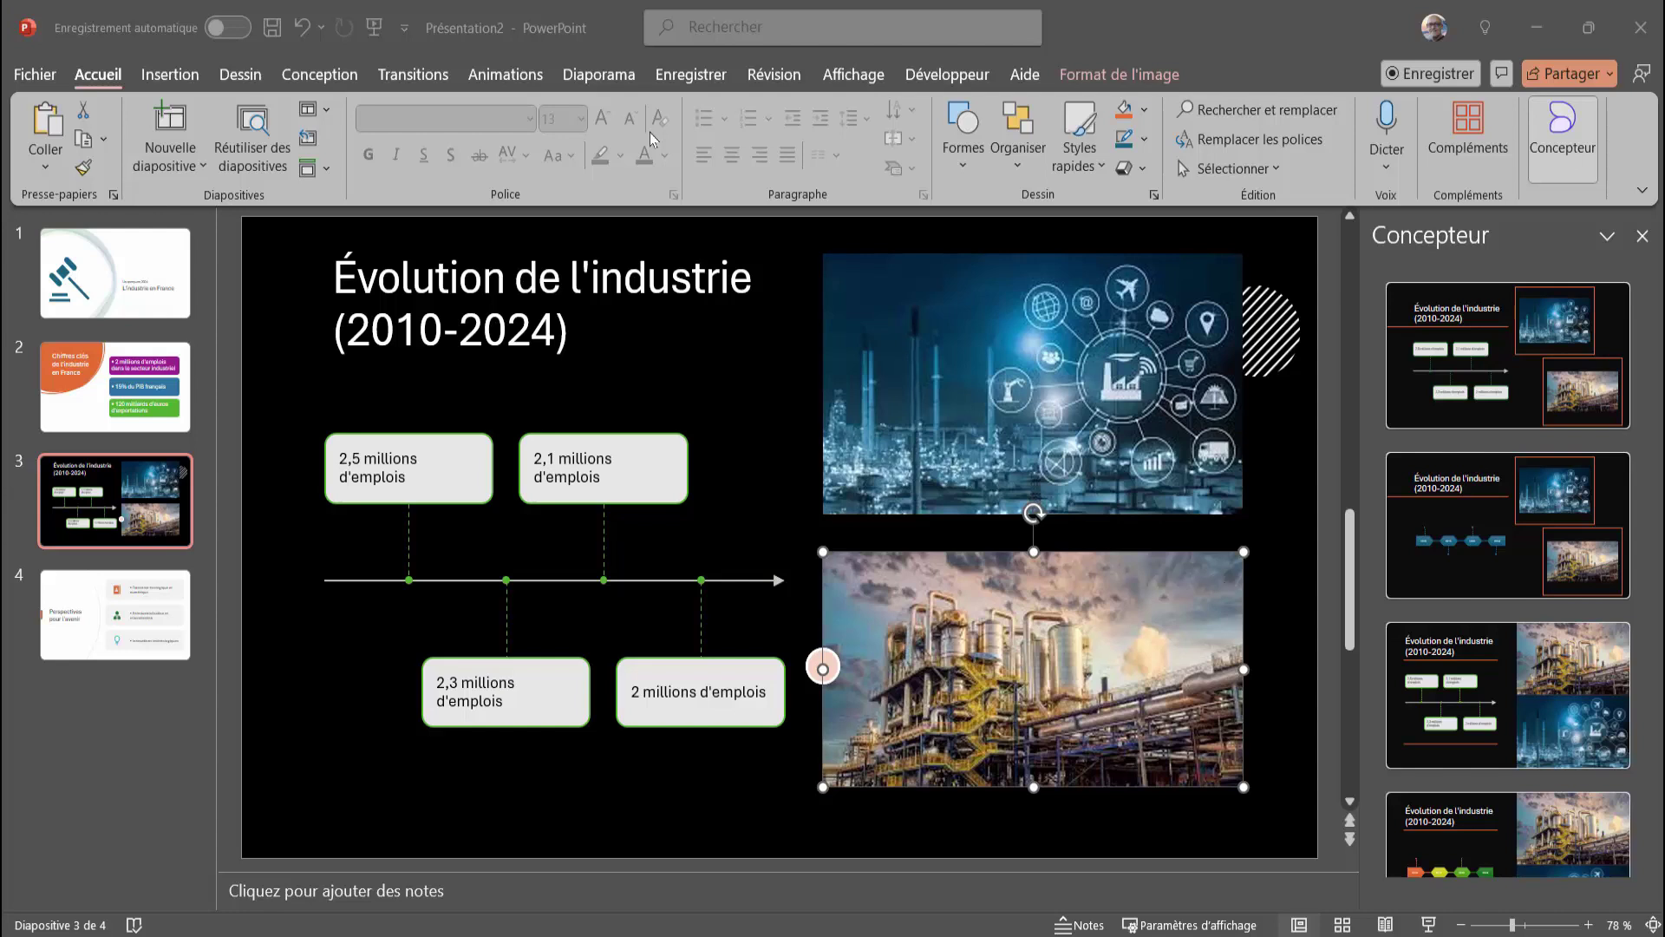
Enable 'Toujours utiliser les sous-titres' on the Diaporama tab and review the subtitle language settings
left_click(598, 77)
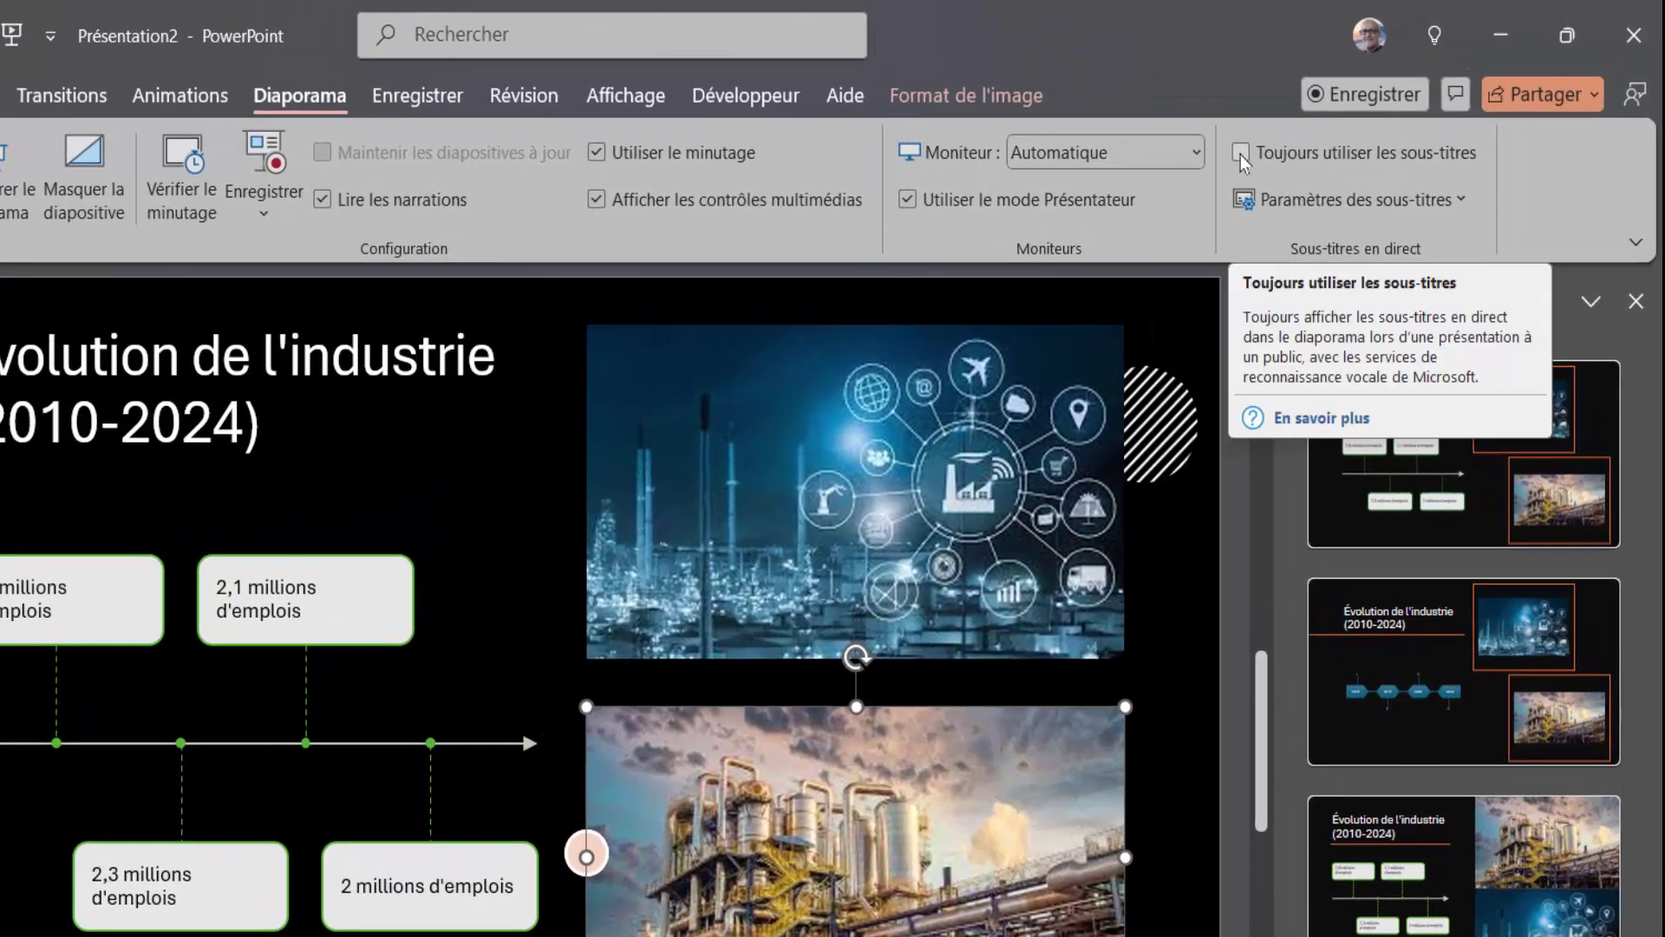
left_click(1241, 154)
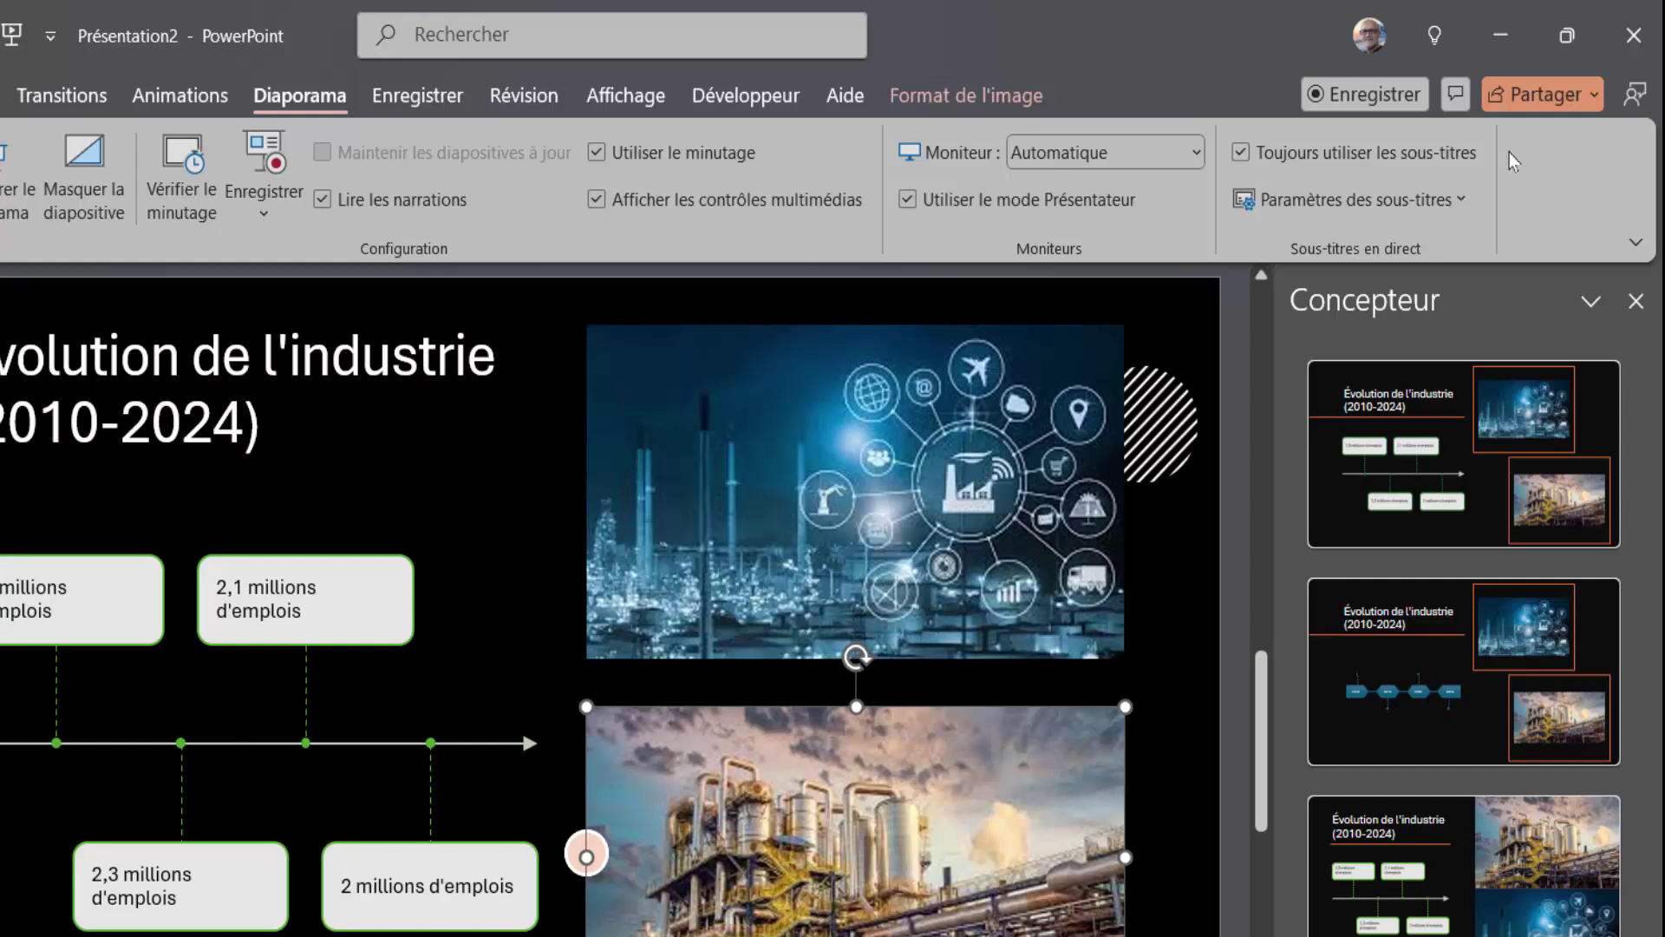
left_click(1472, 208)
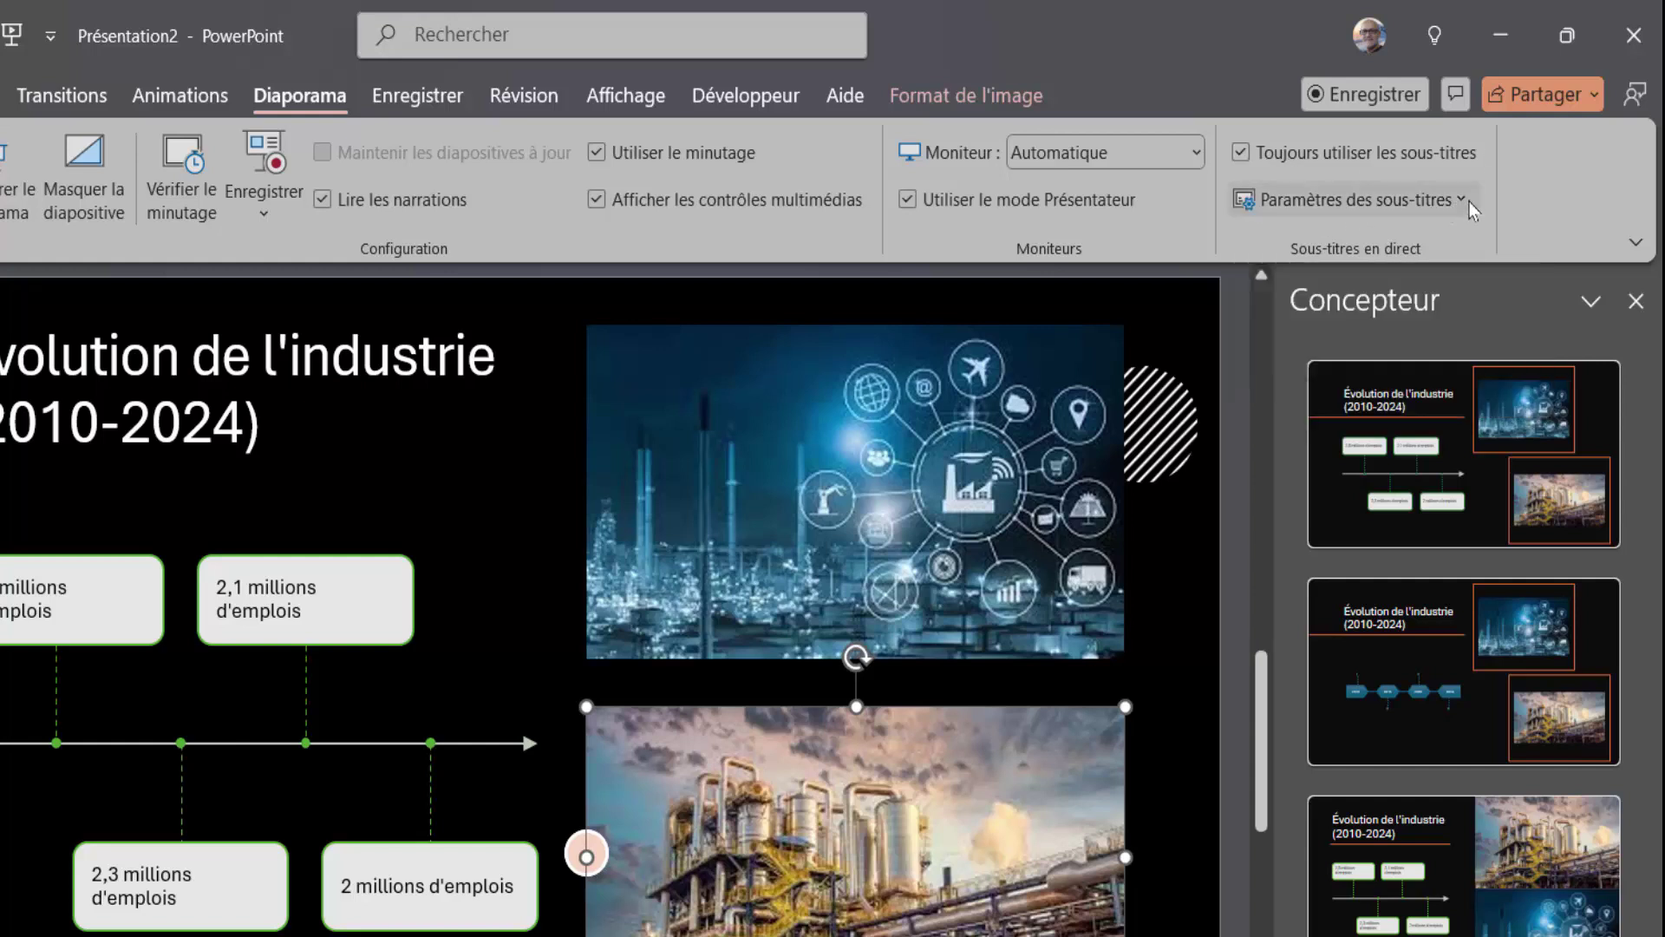
mouse_move(1438, 235)
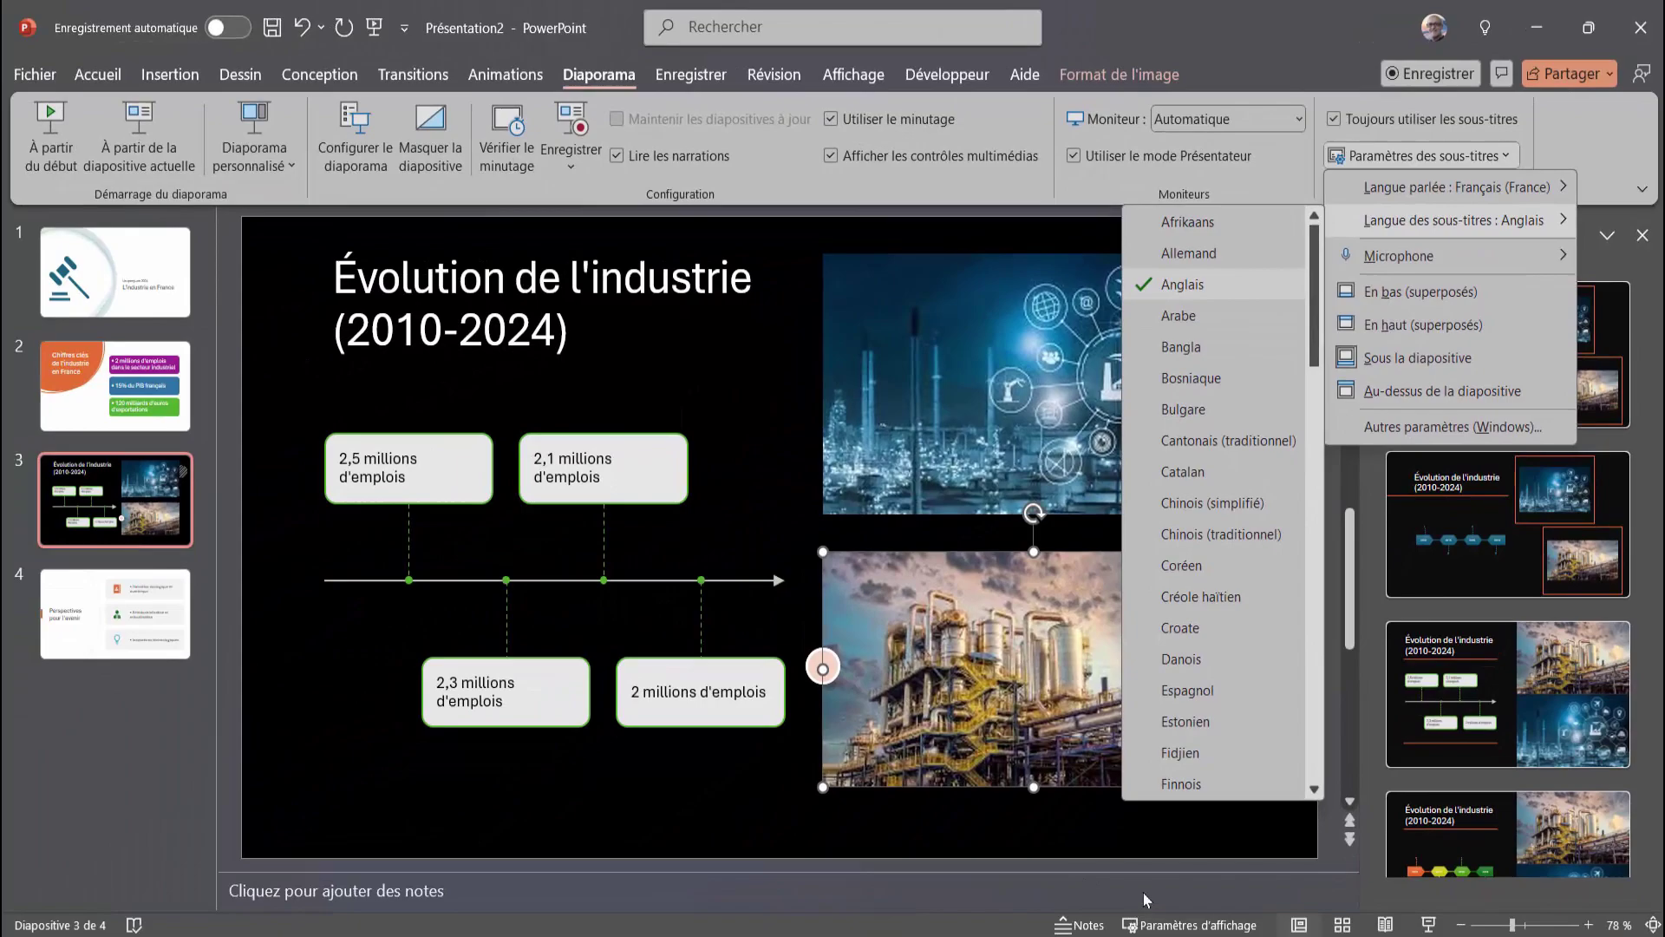
left_click(1145, 900)
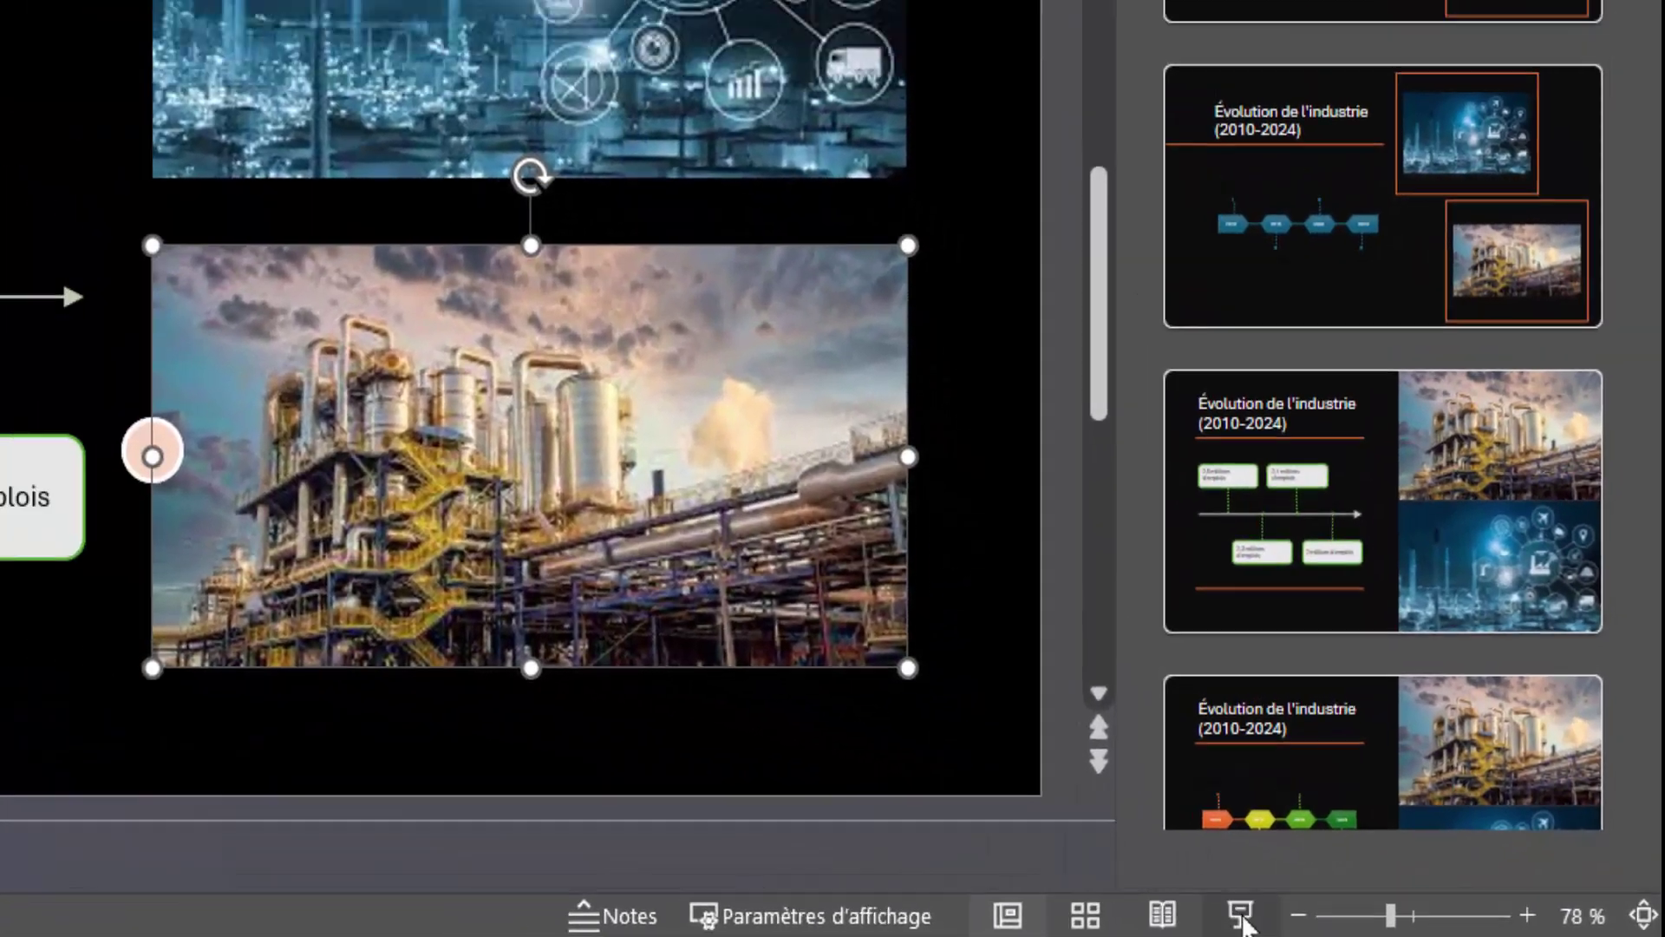
Present the current slide in presenter view, then bring up ChatGPT maximized in Chrome
left_click(1240, 917)
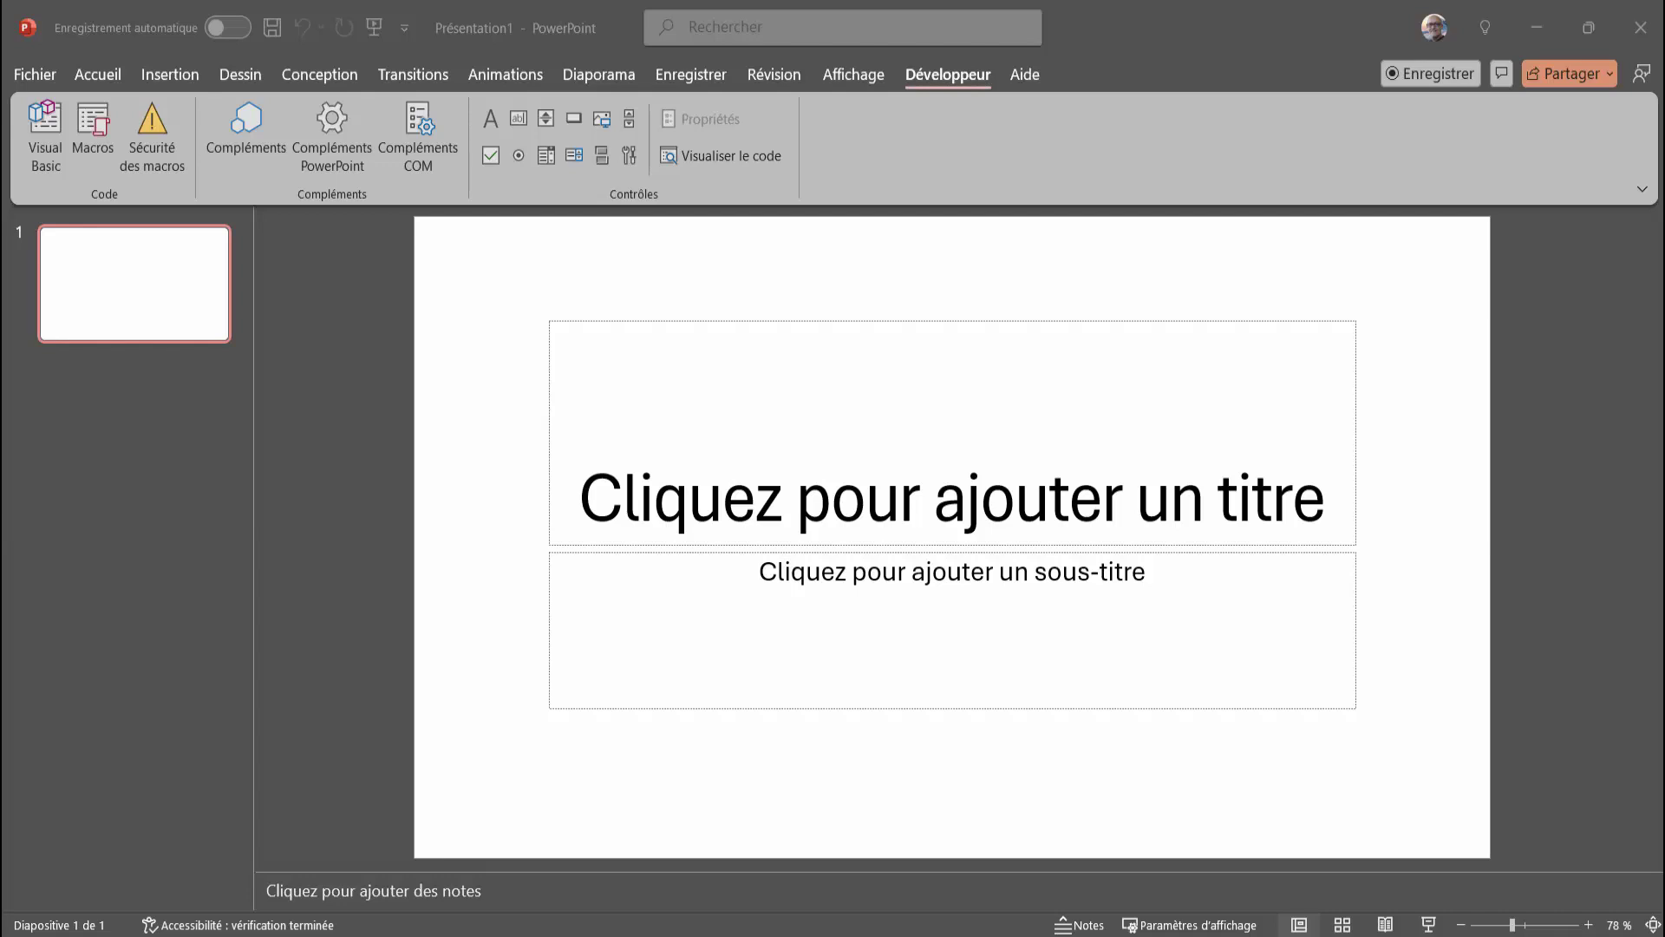
key("alt+Tab")
left_click(1111, 228)
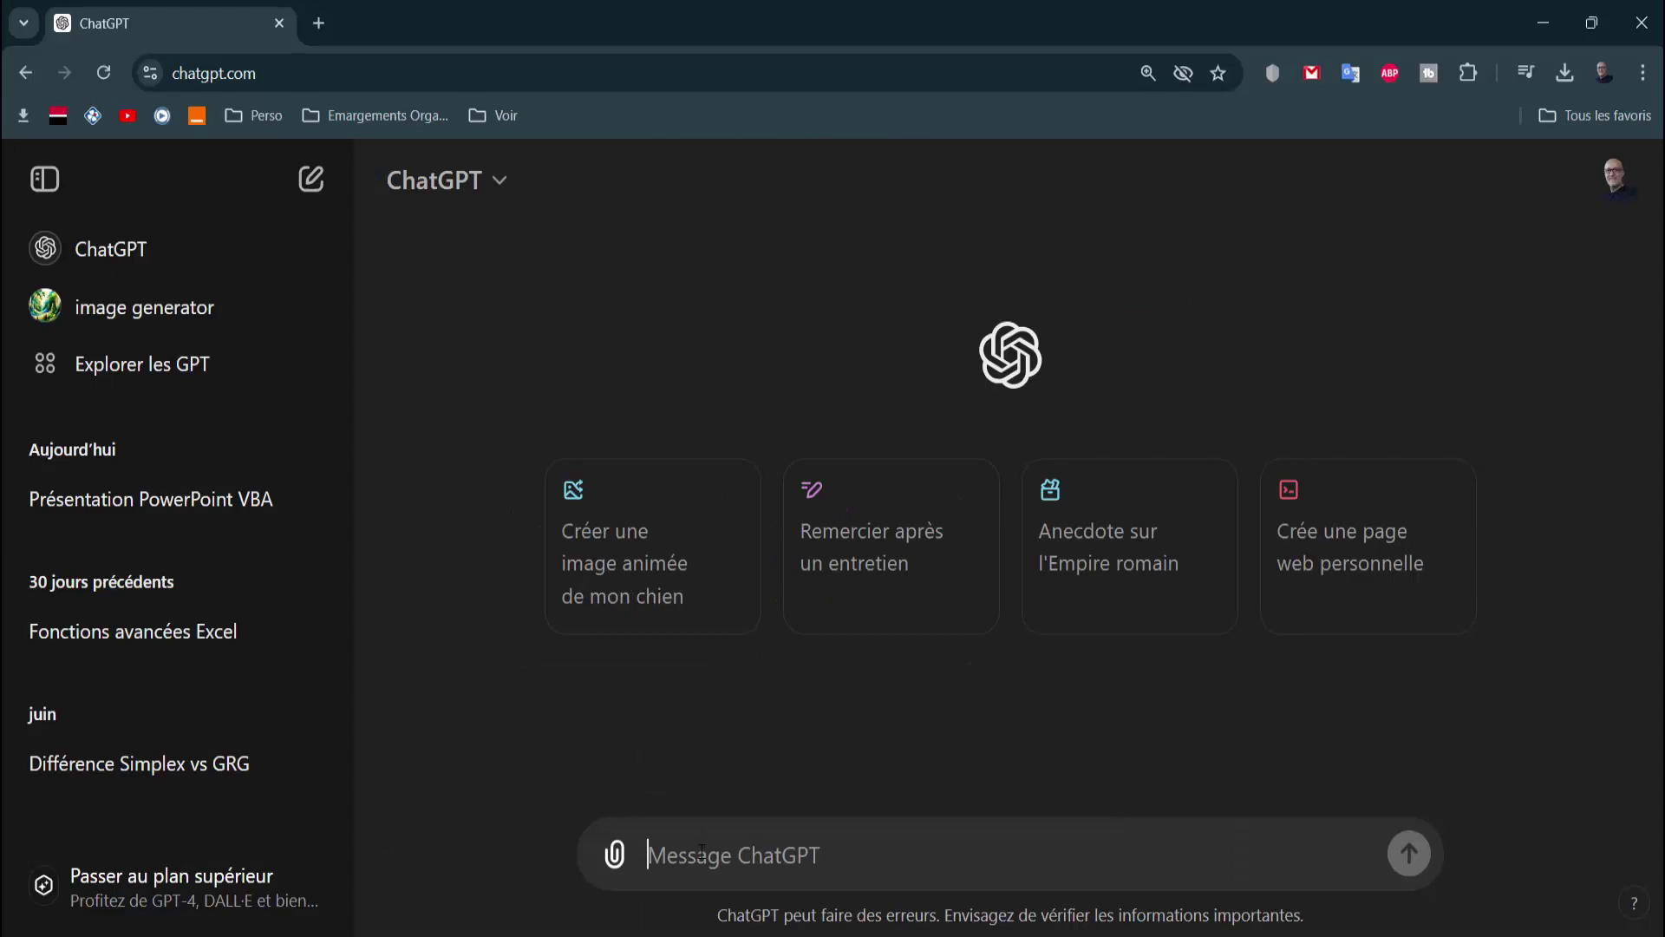
Paste and send the prompt asking for VBA code for five galaxy and solar-system slides
type("bonjour pourrais tu pour ma présentation powerpoint me créer 5 slides à l'aide d'un code vba en  parlant de notre galaxie  et de notre système solaire et avec 4 dates")
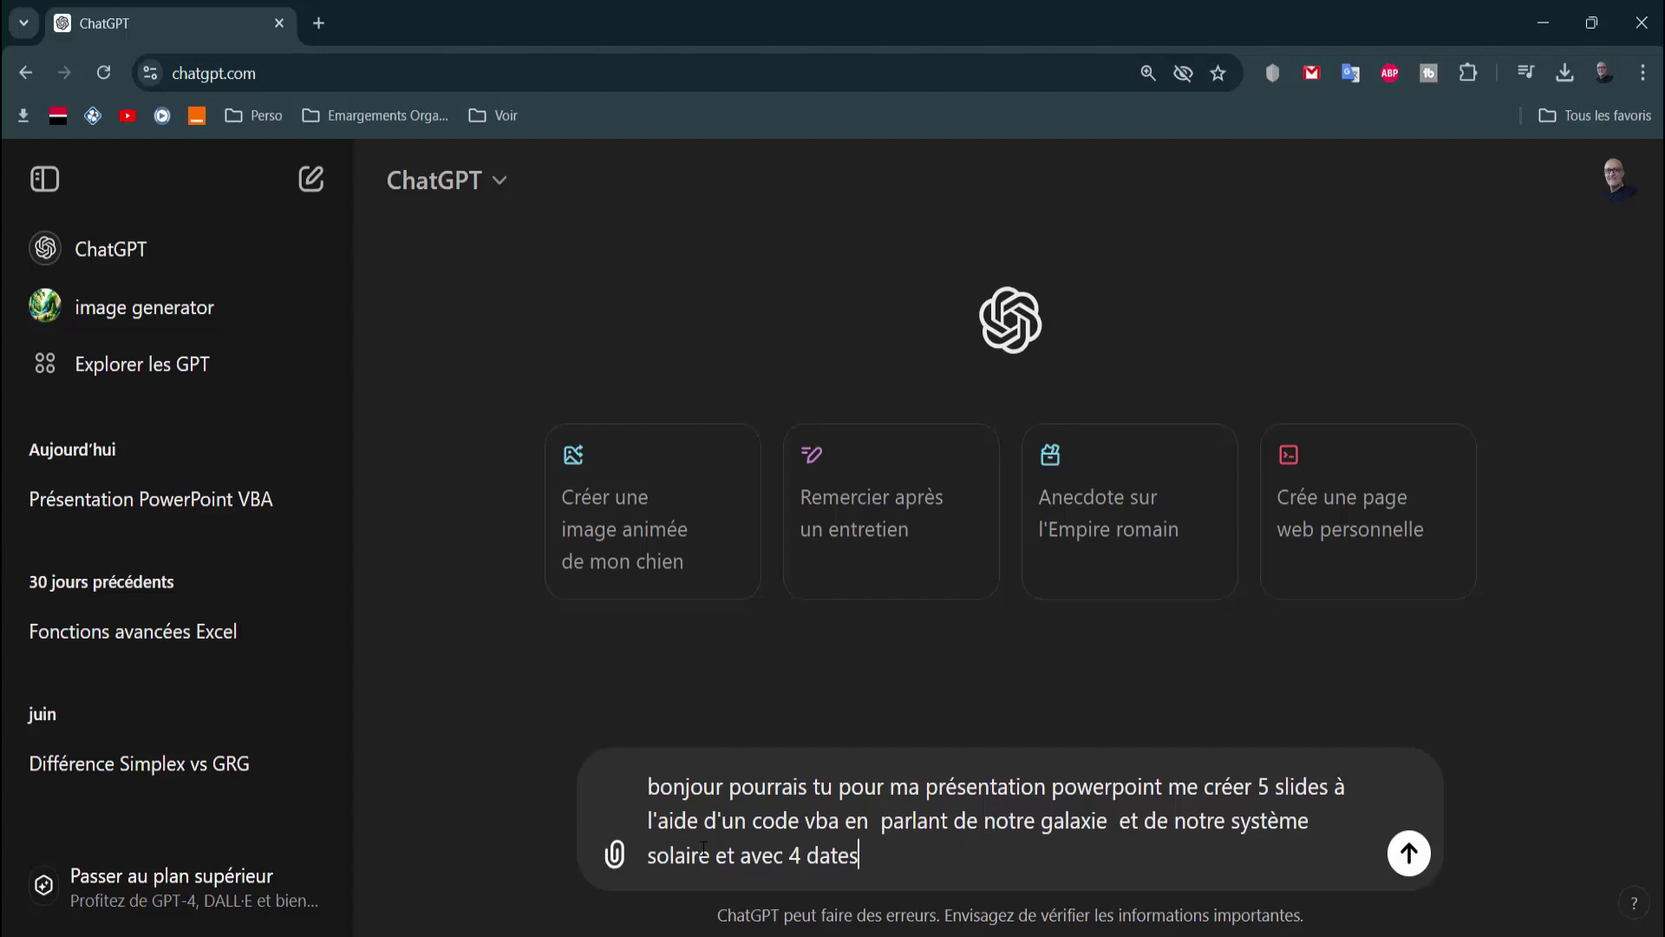
left_click(1410, 858)
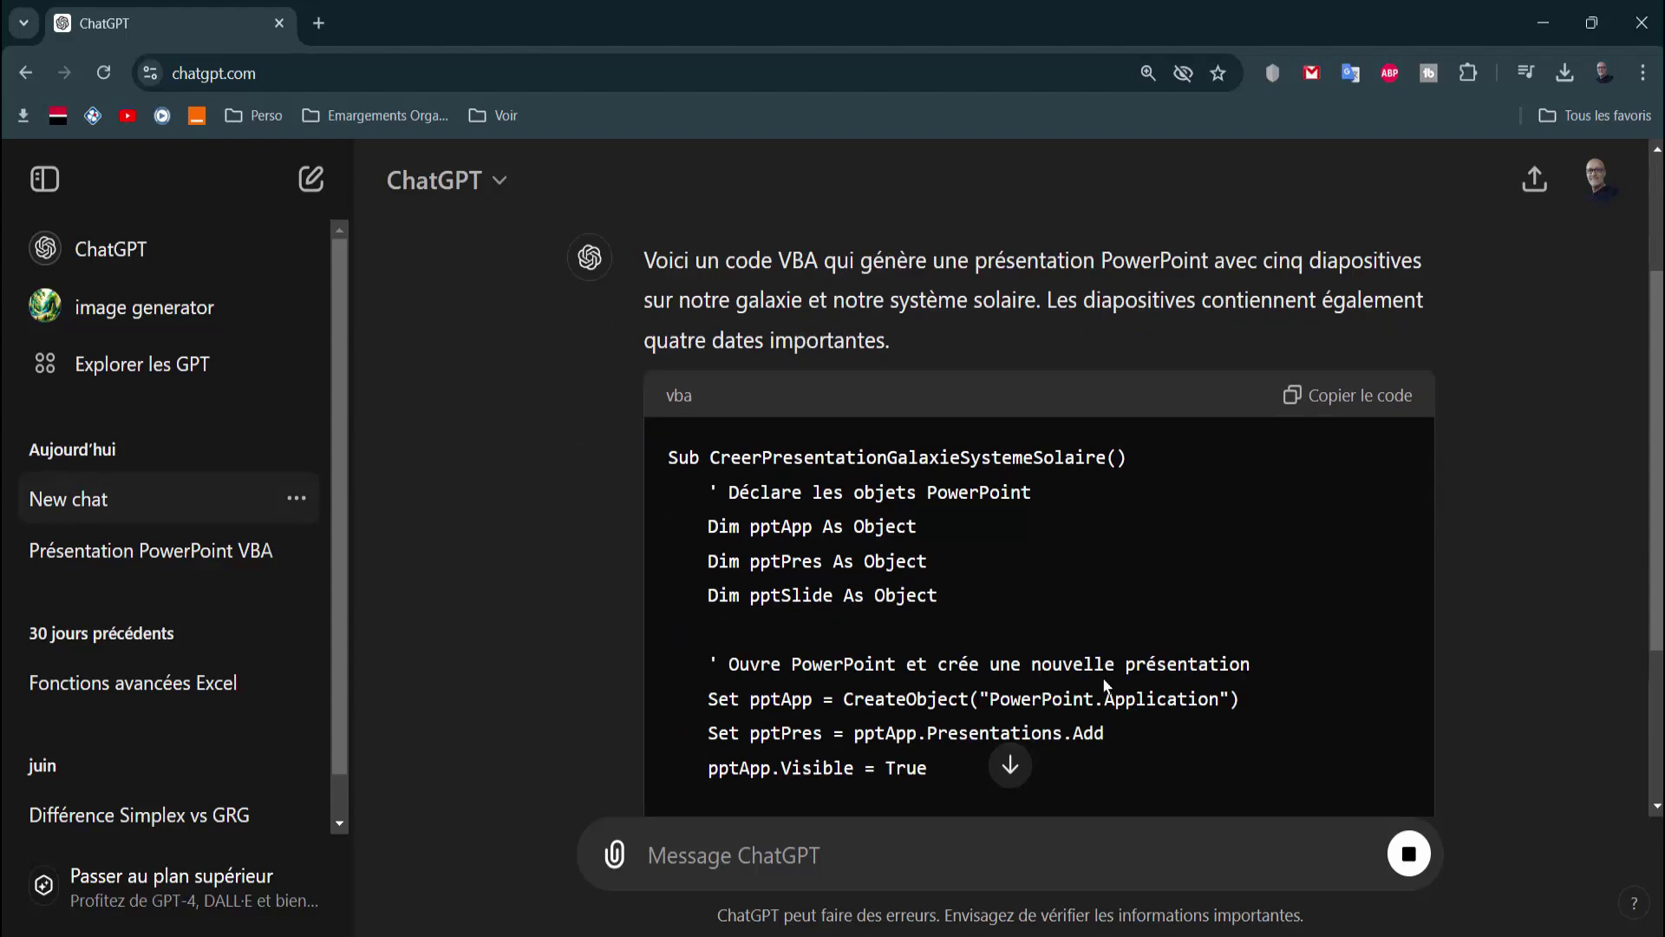
scroll(1063, 614, "down", 5)
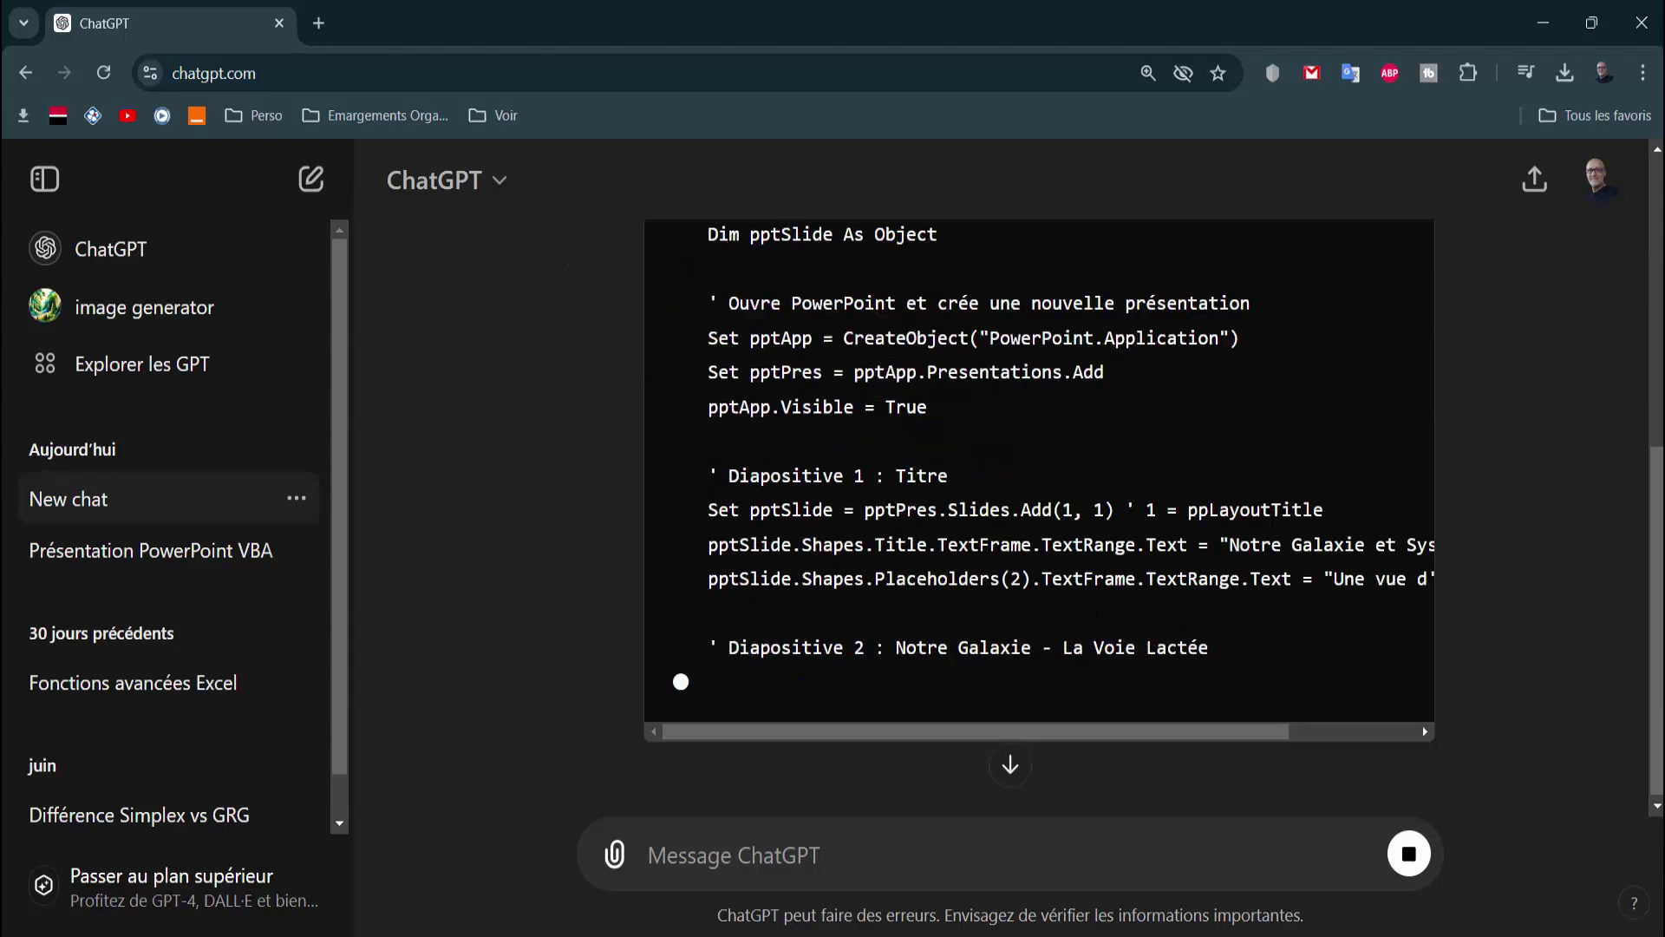
scroll(1150, 629, "down", 10)
scroll(971, 481, "down", 1)
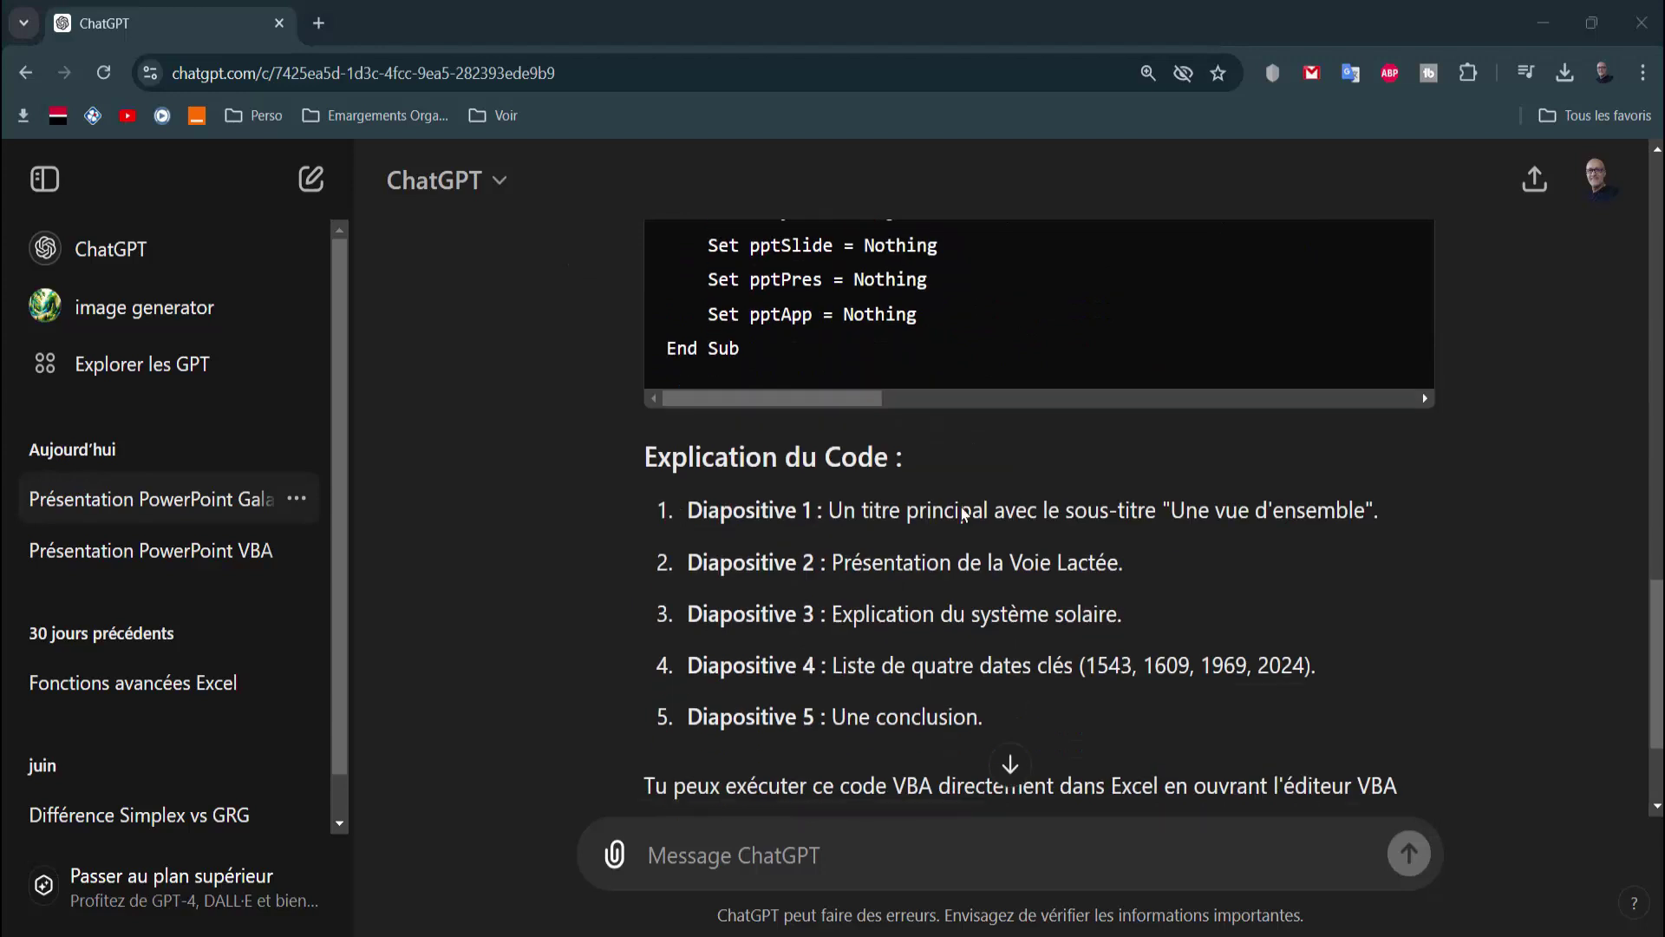
scroll(868, 399, "down", 4)
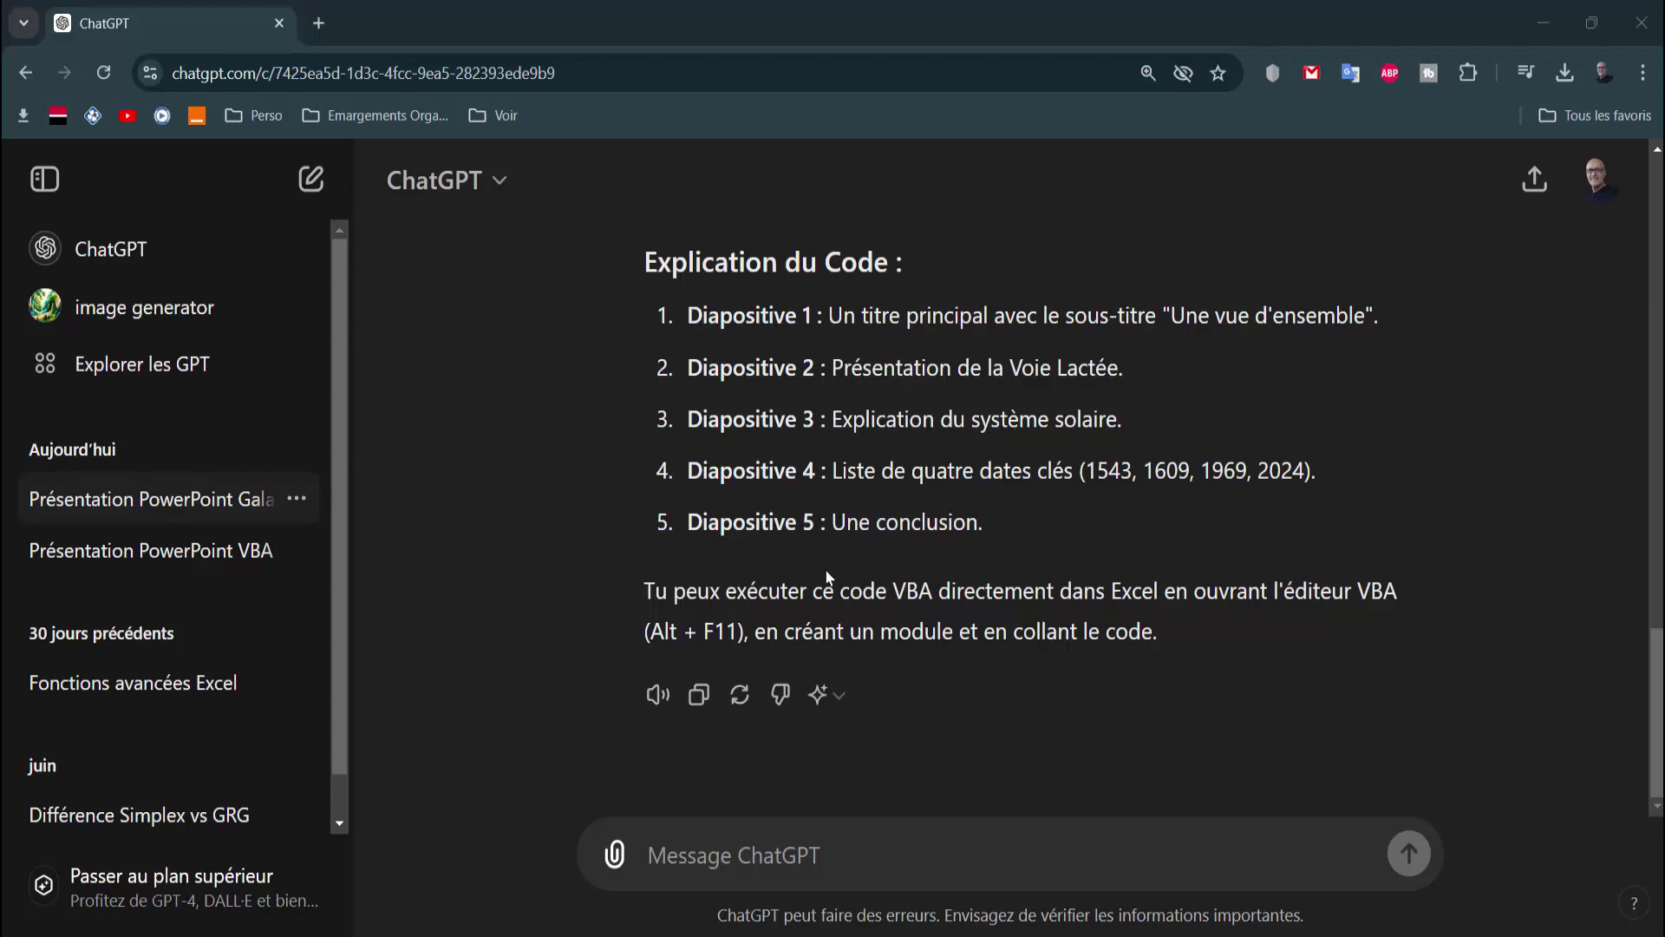
Copy the VBA code from ChatGPT's reply and return to PowerPoint
scroll(1219, 611, "up", 3)
scroll(1220, 611, "up", 5)
scroll(1220, 612, "up", 5)
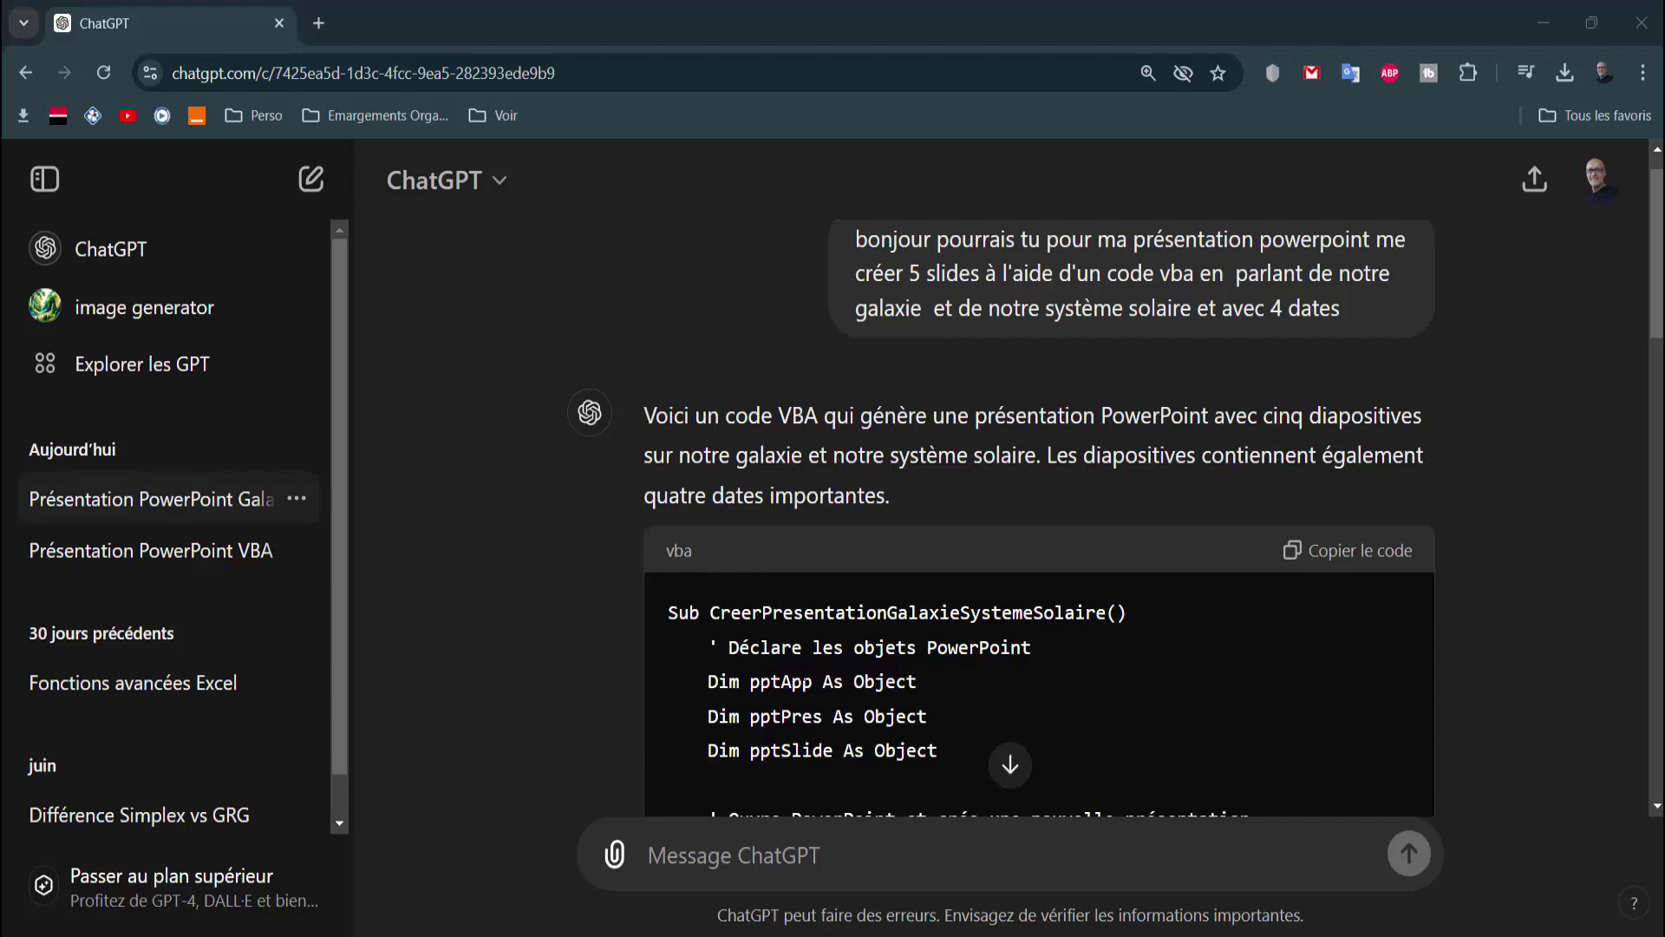
left_click(1349, 555)
key("alt+Tab")
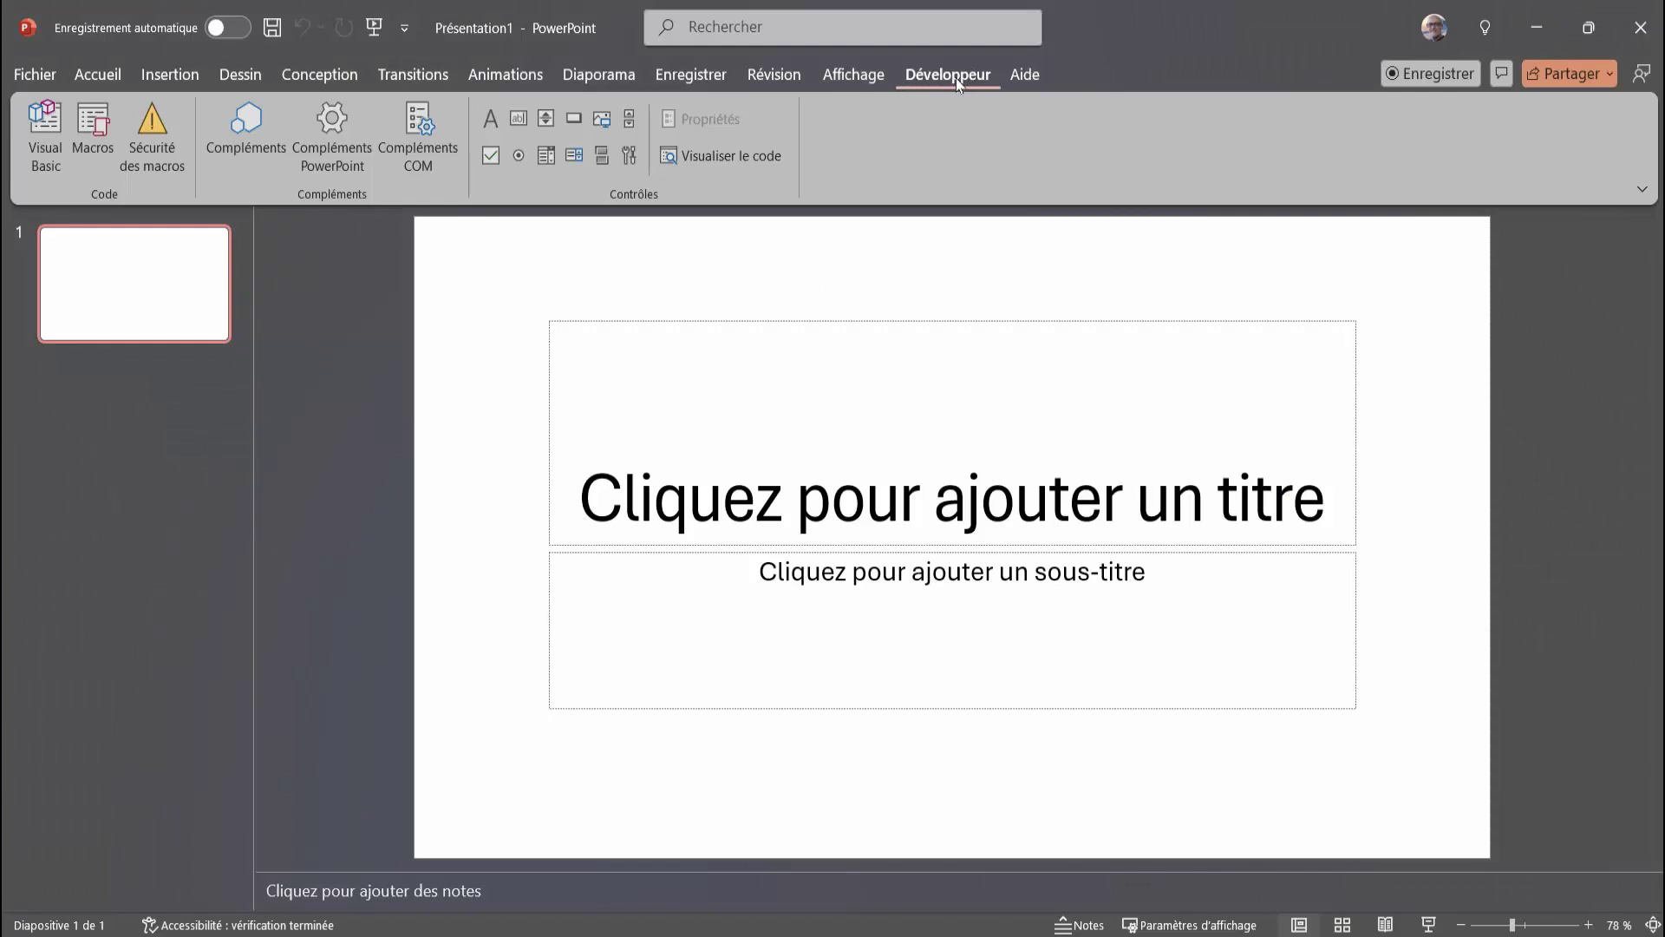
left_click(33, 76)
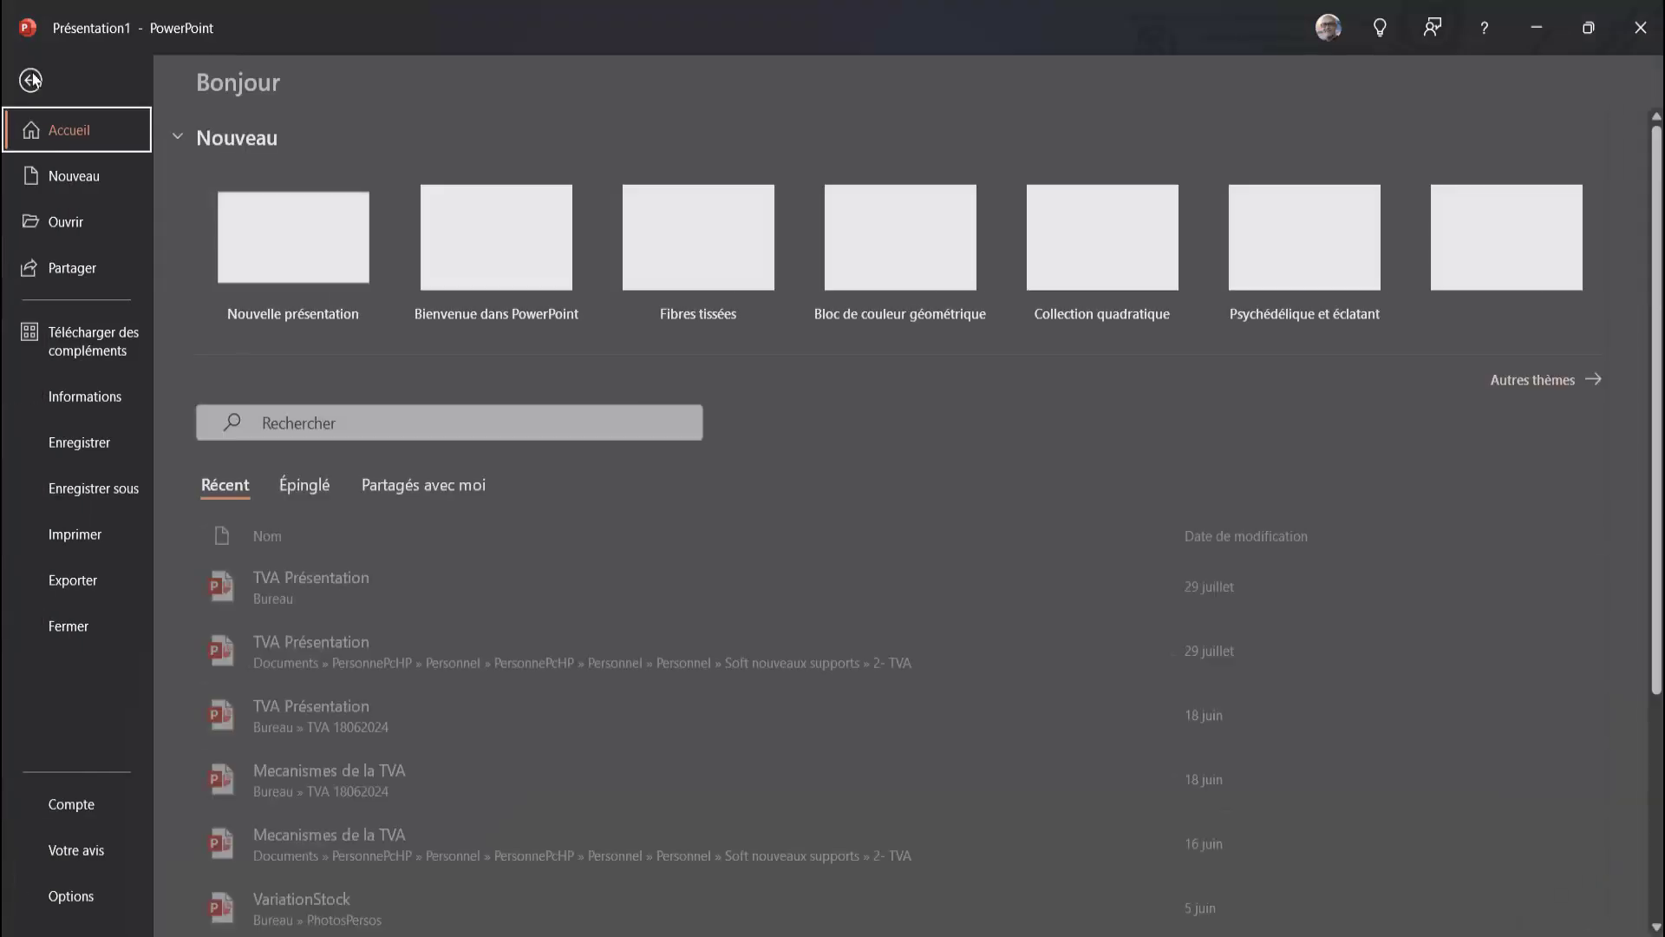
left_click(75, 897)
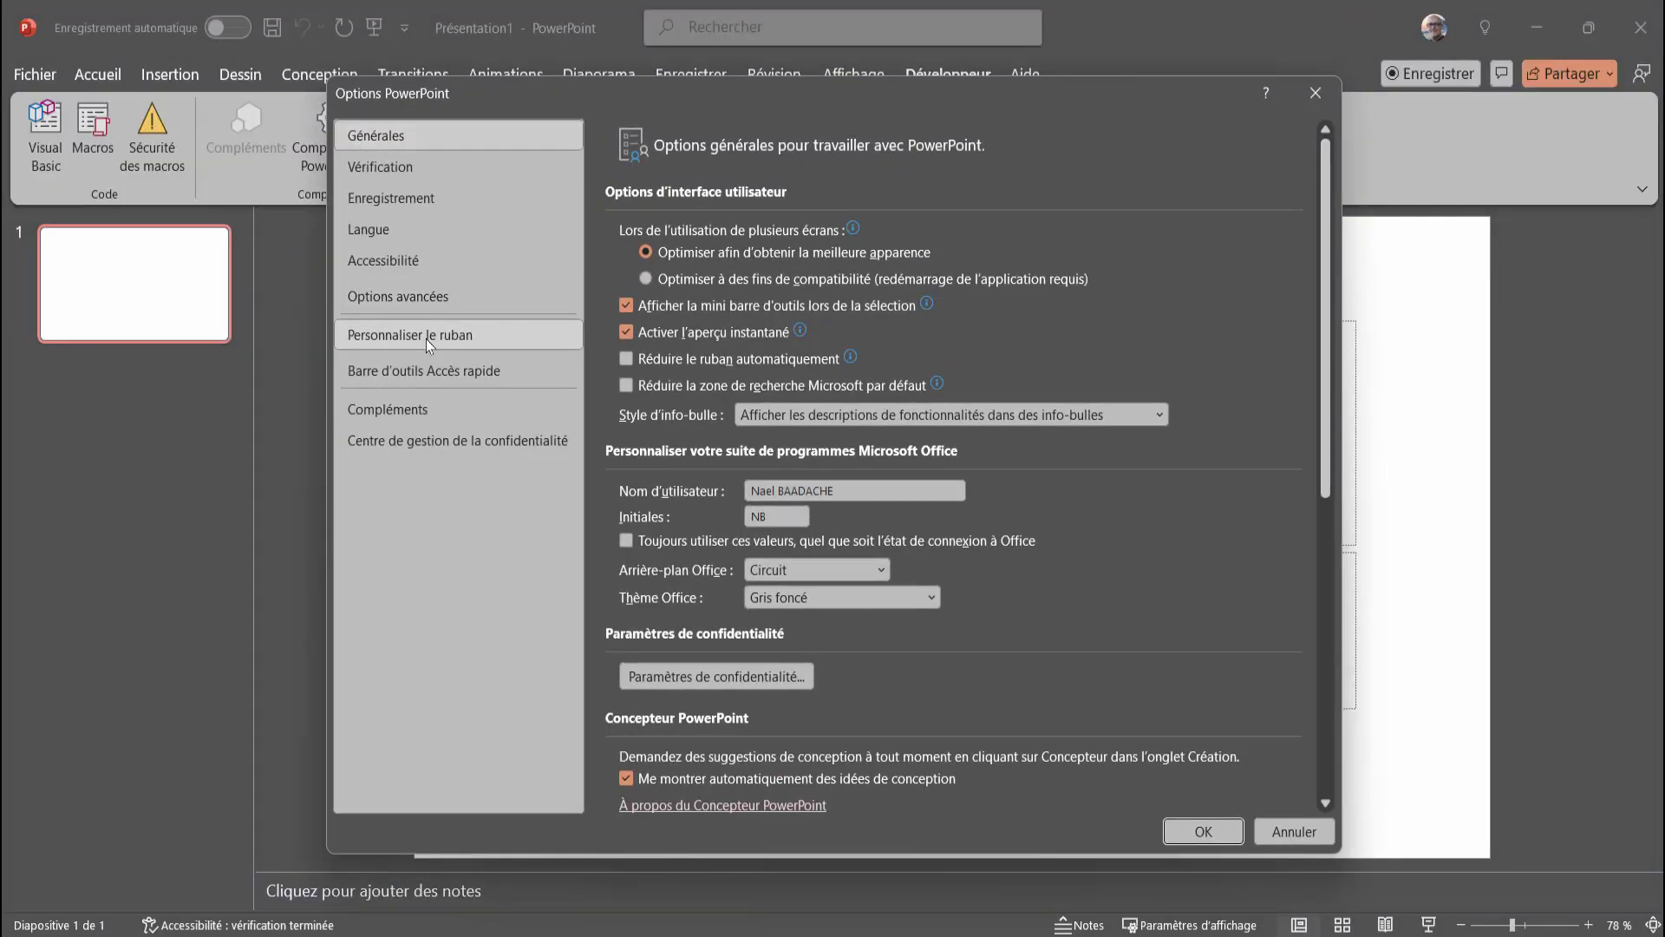
left_click(426, 336)
scroll(1174, 395, "down", 2)
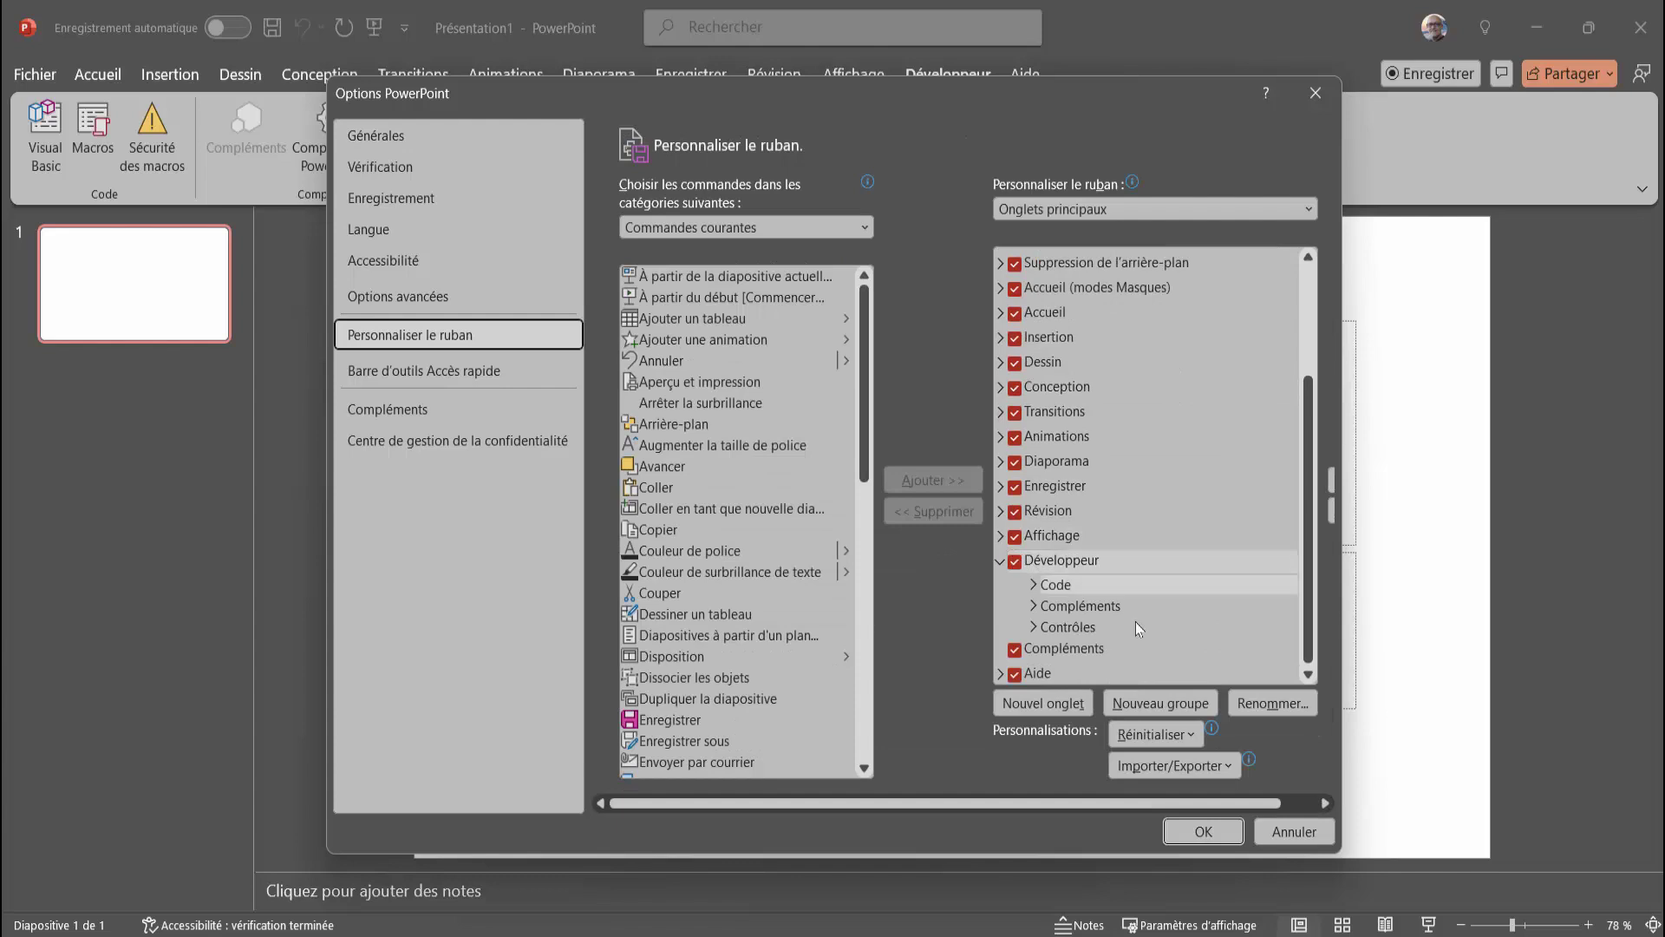
left_click(1210, 834)
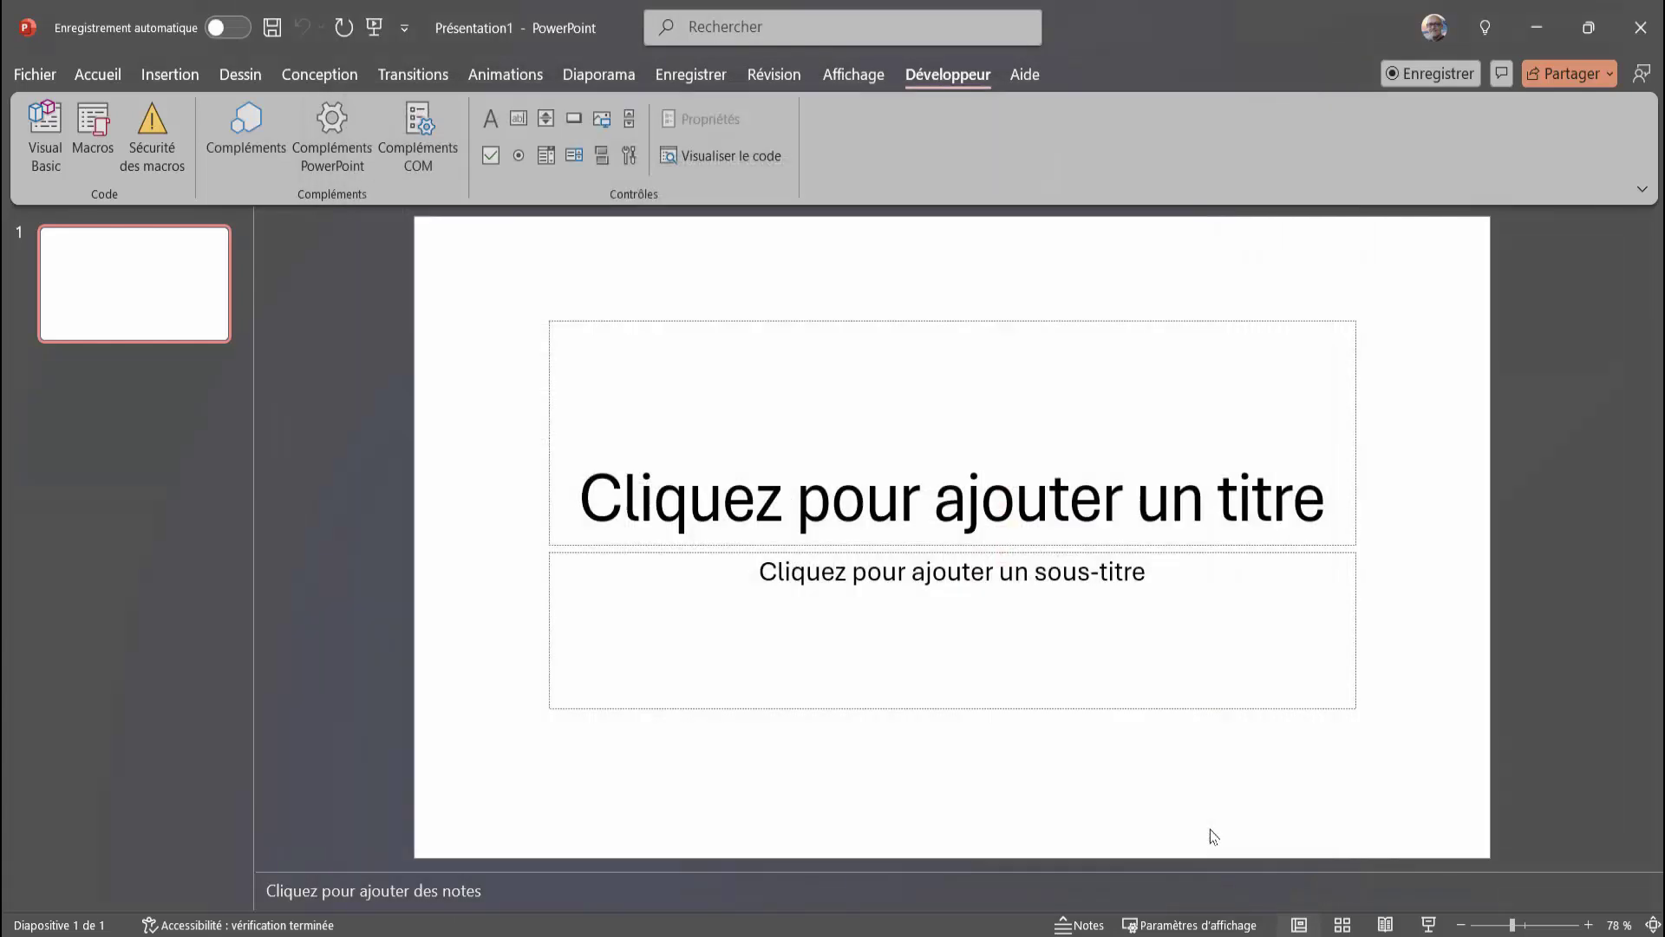
Insert a new VBA module, paste the ChatGPT code and run it to build the galaxy deck
left_click(48, 134)
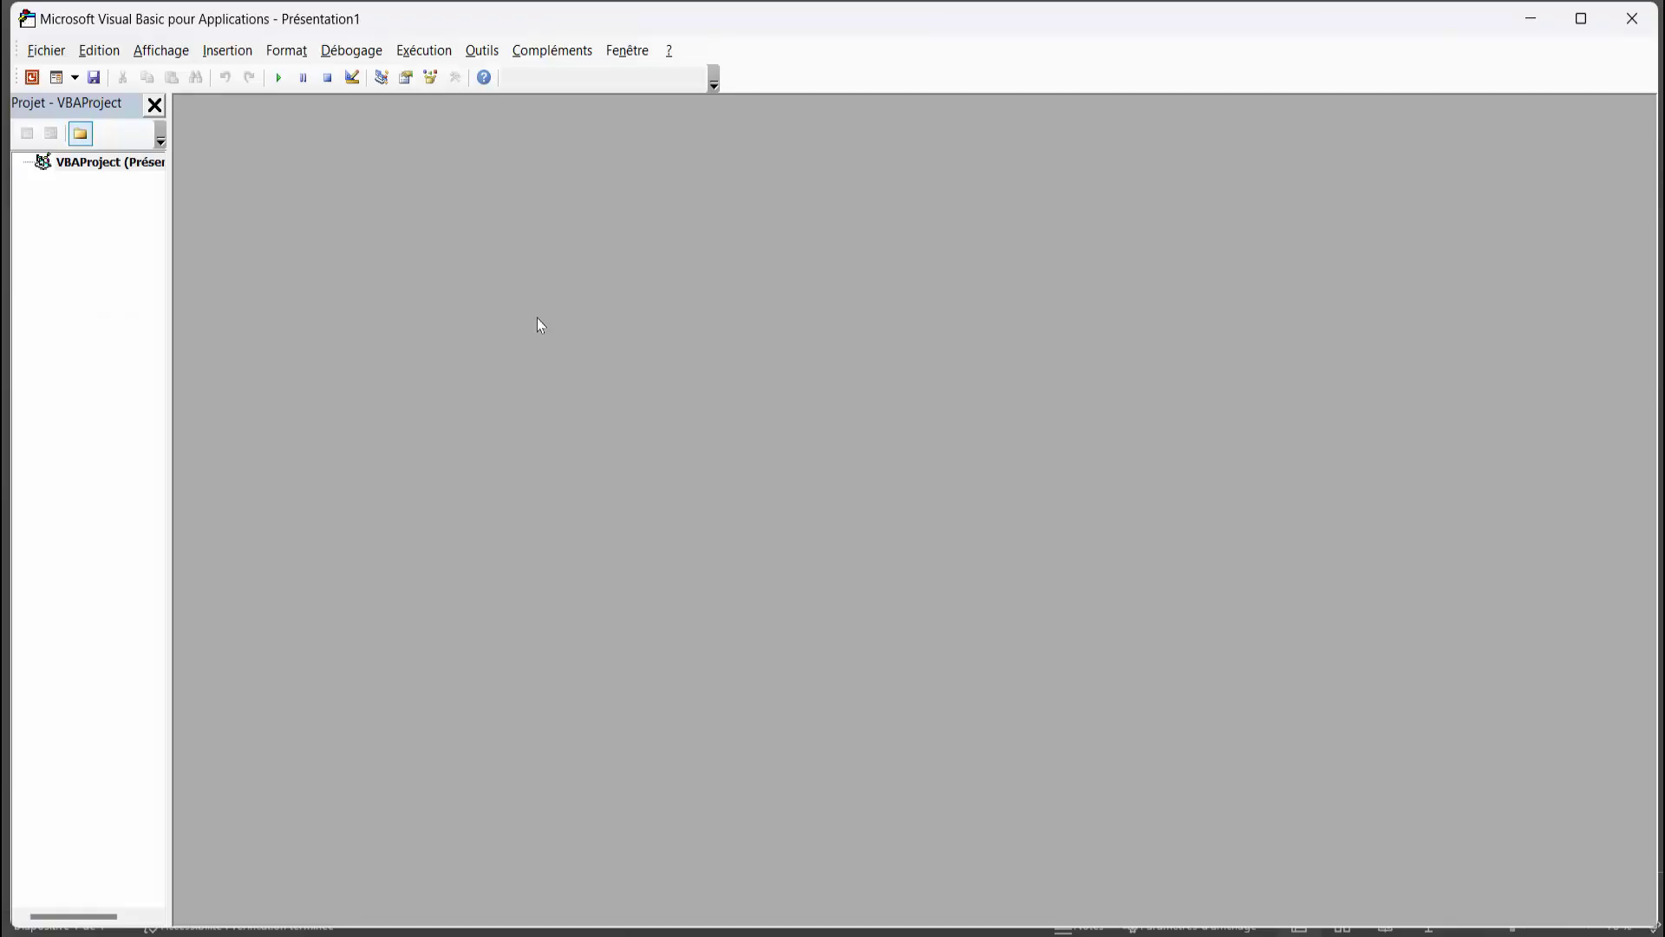
left_click(227, 50)
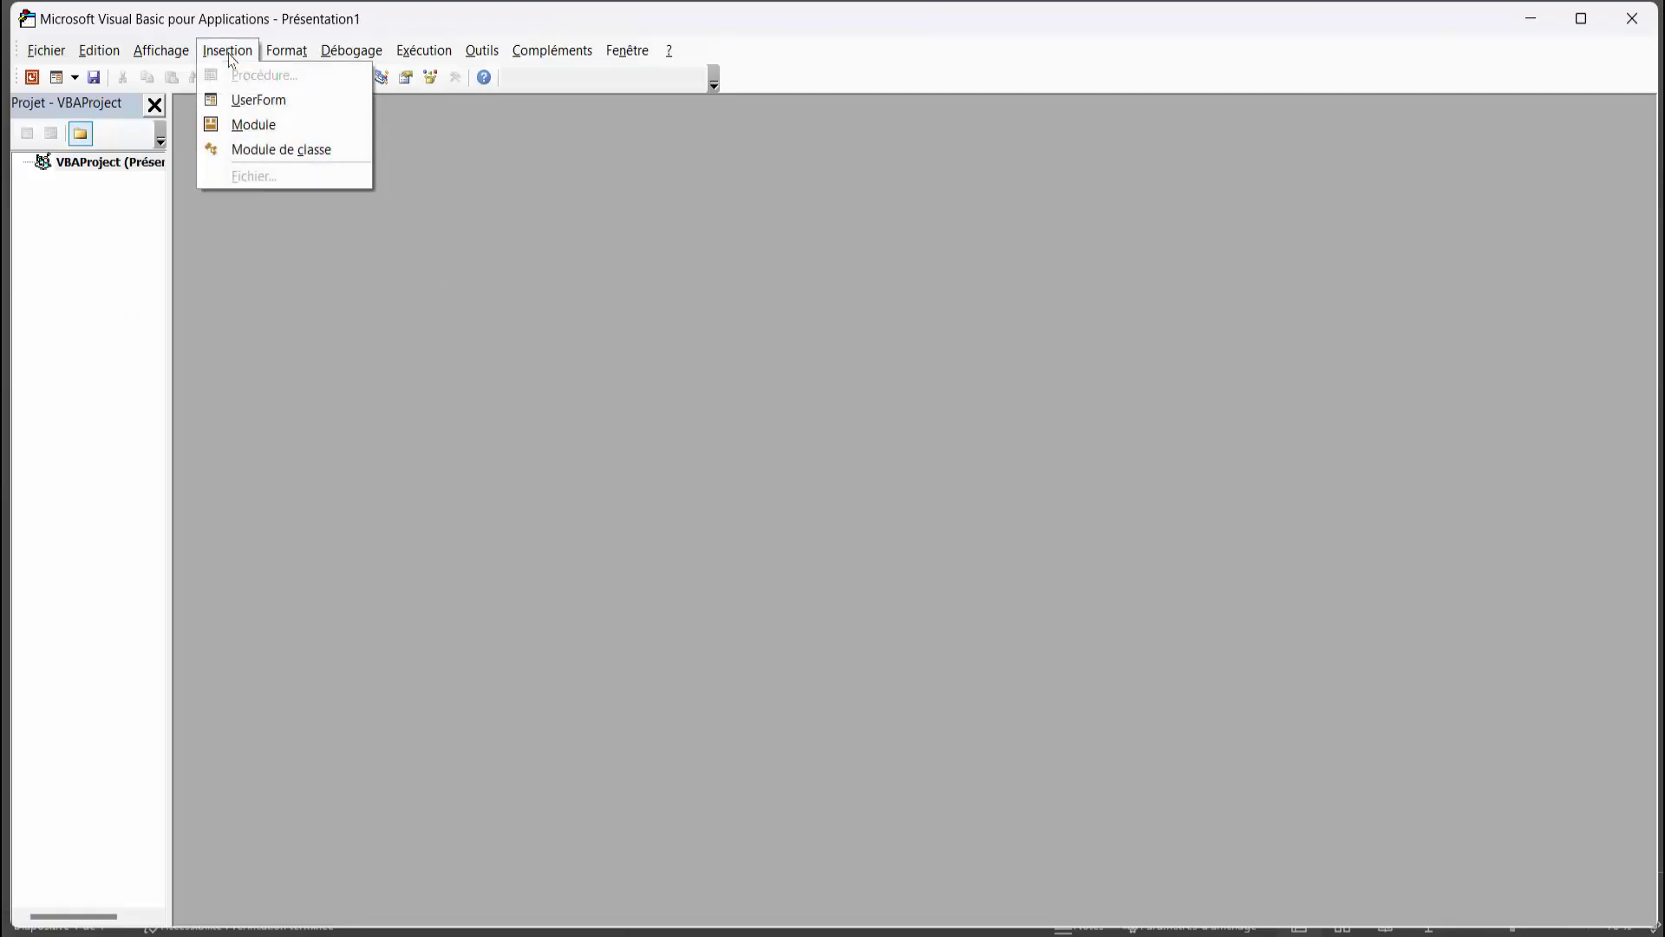
left_click(252, 124)
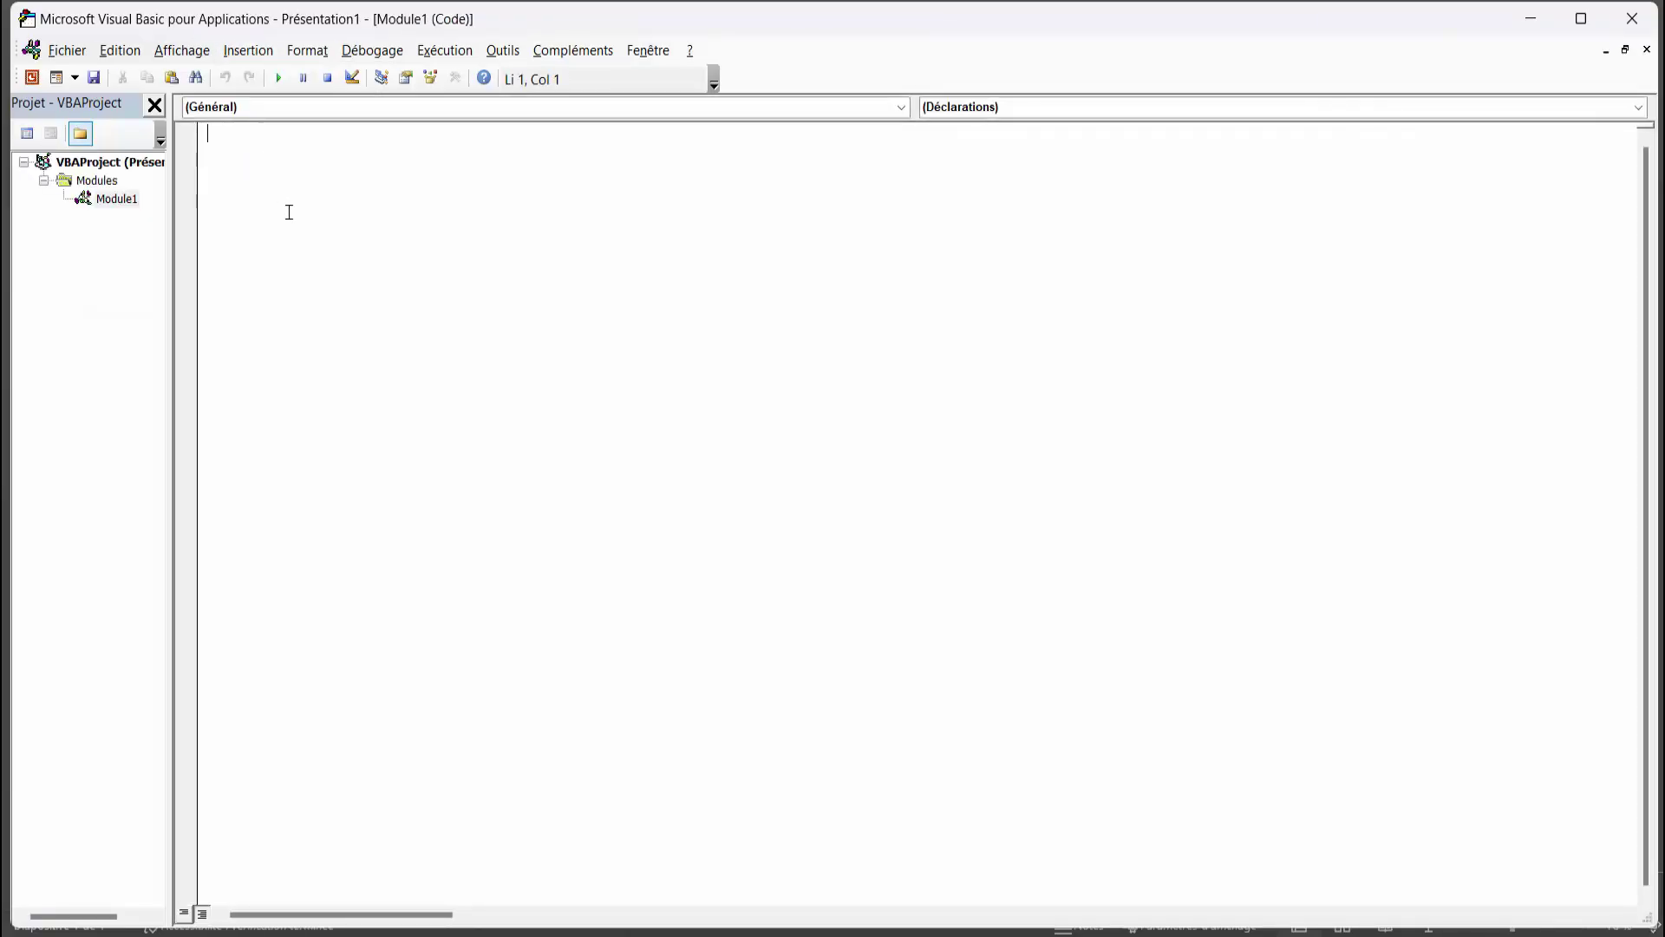
key("ctrl+v")
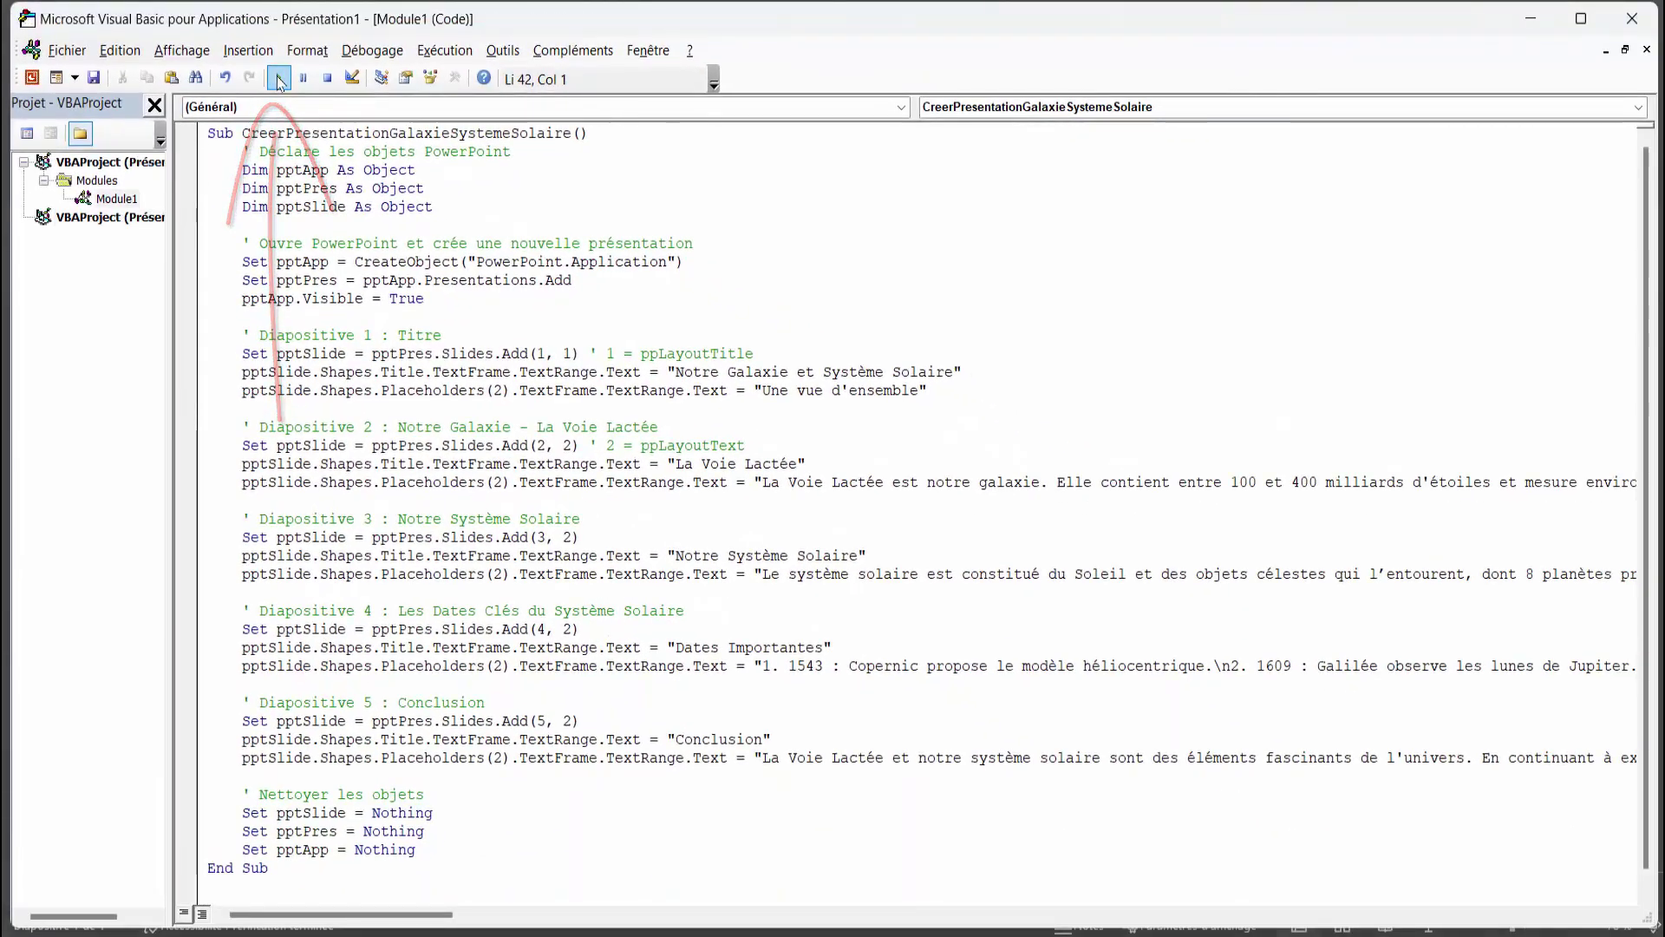
left_click(279, 82)
left_click(134, 446)
Review the generated slides and give the title slide the starry galaxy design from Concepteur
left_click(141, 555)
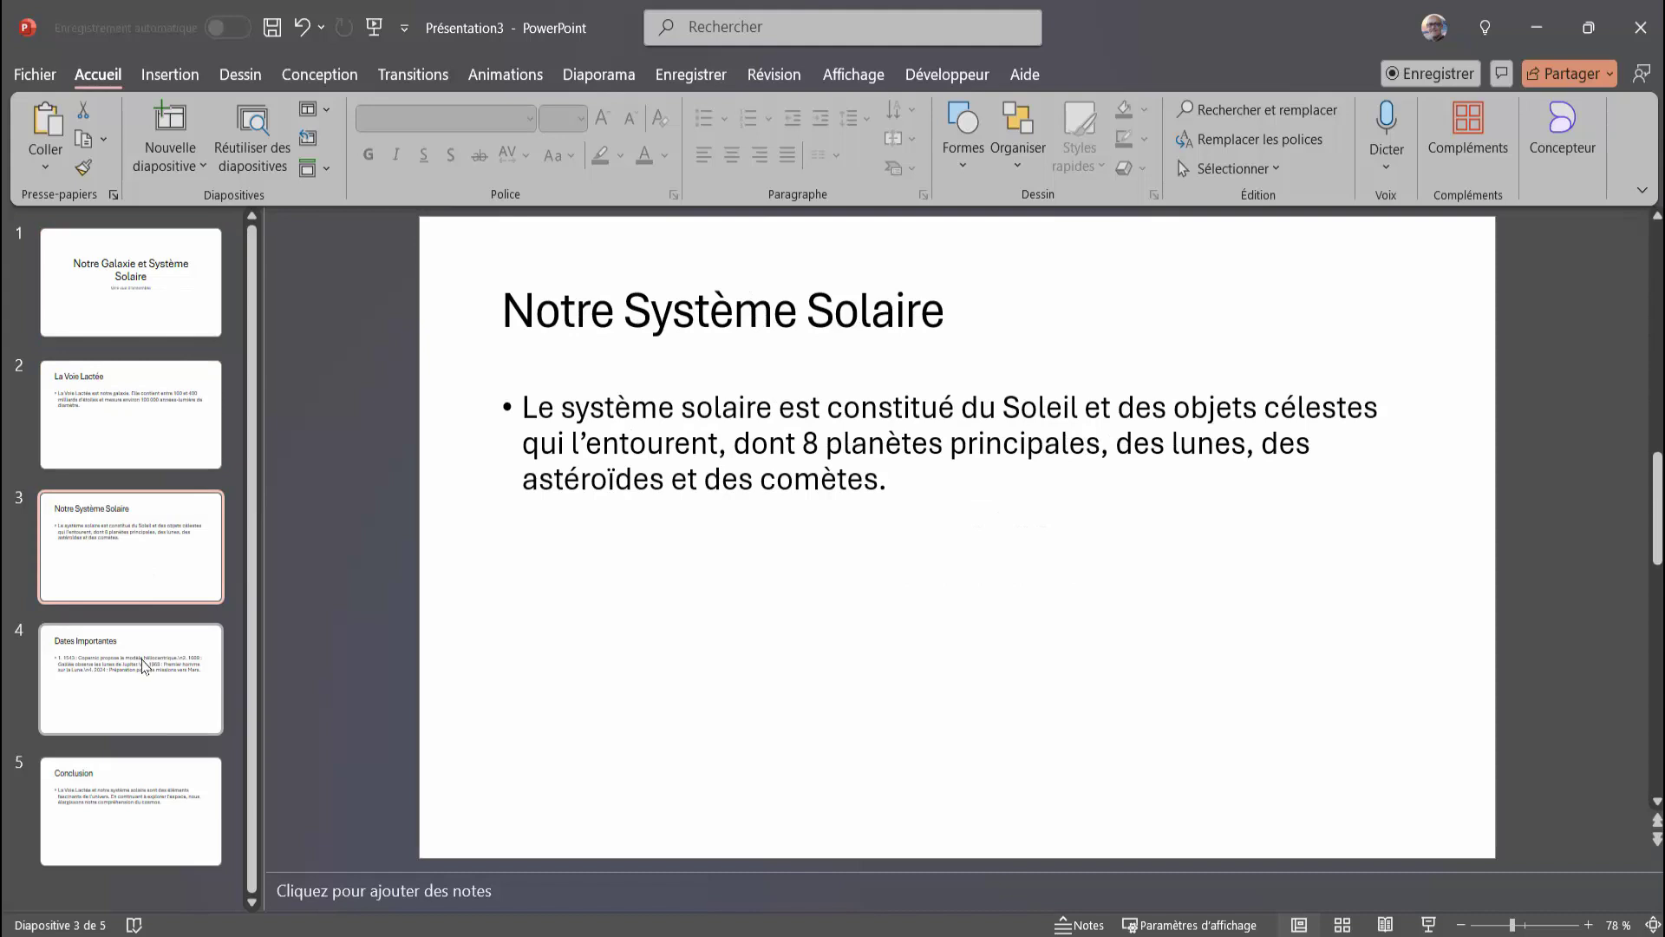
left_click(143, 666)
left_click(130, 811)
left_click(129, 241)
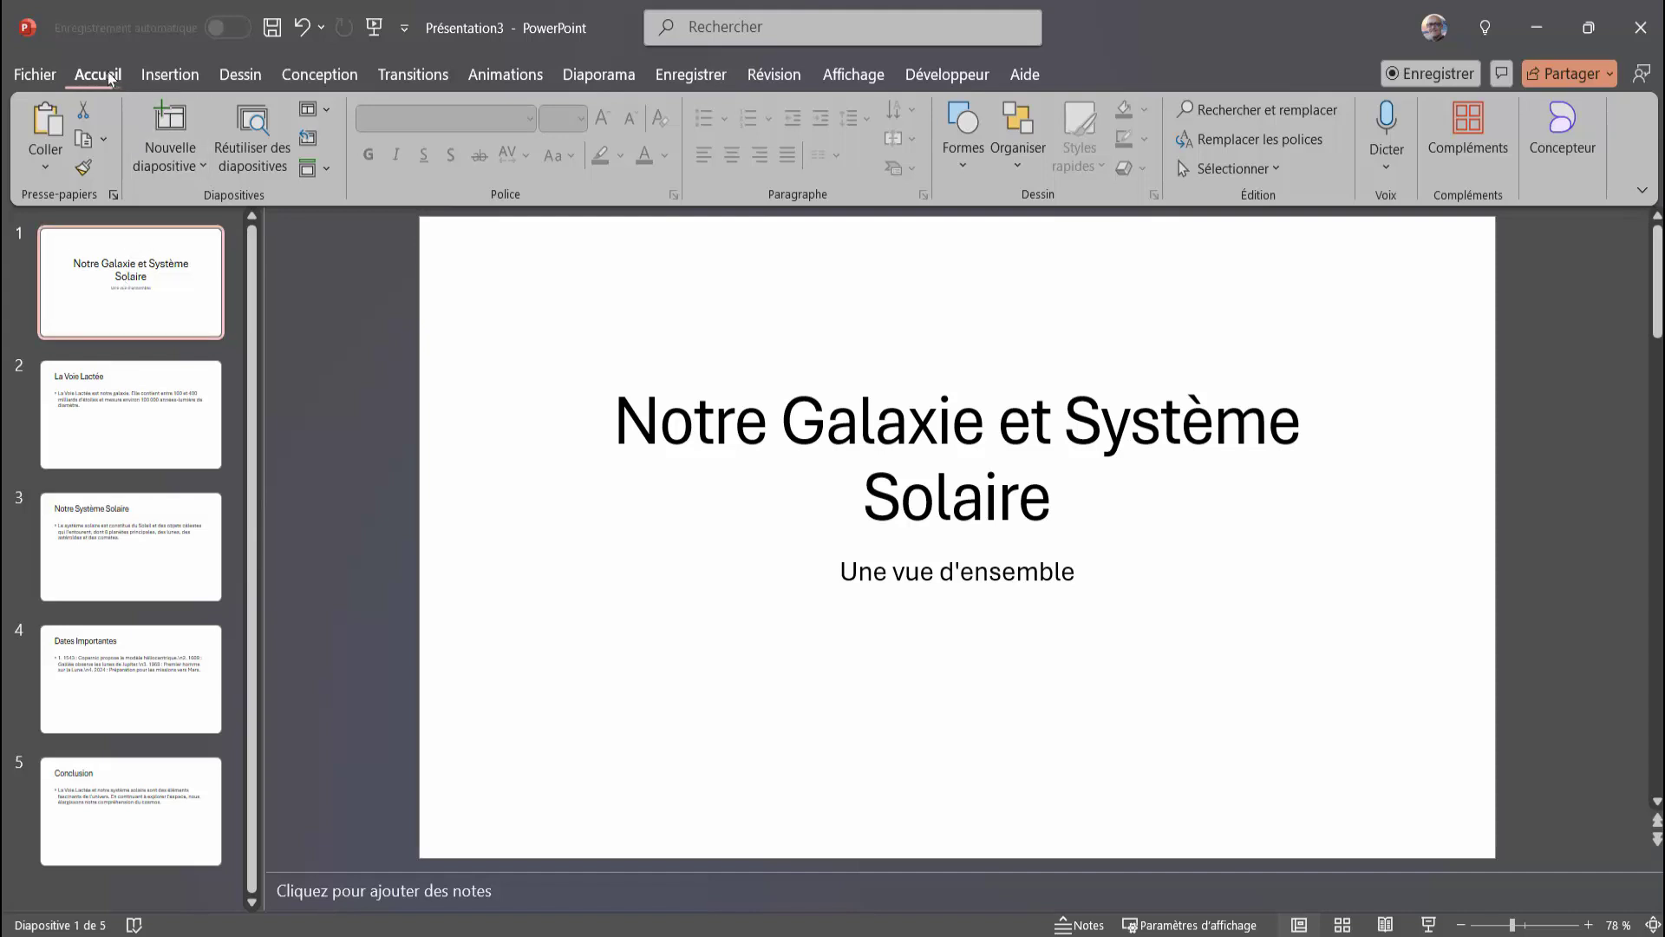
left_click(1564, 146)
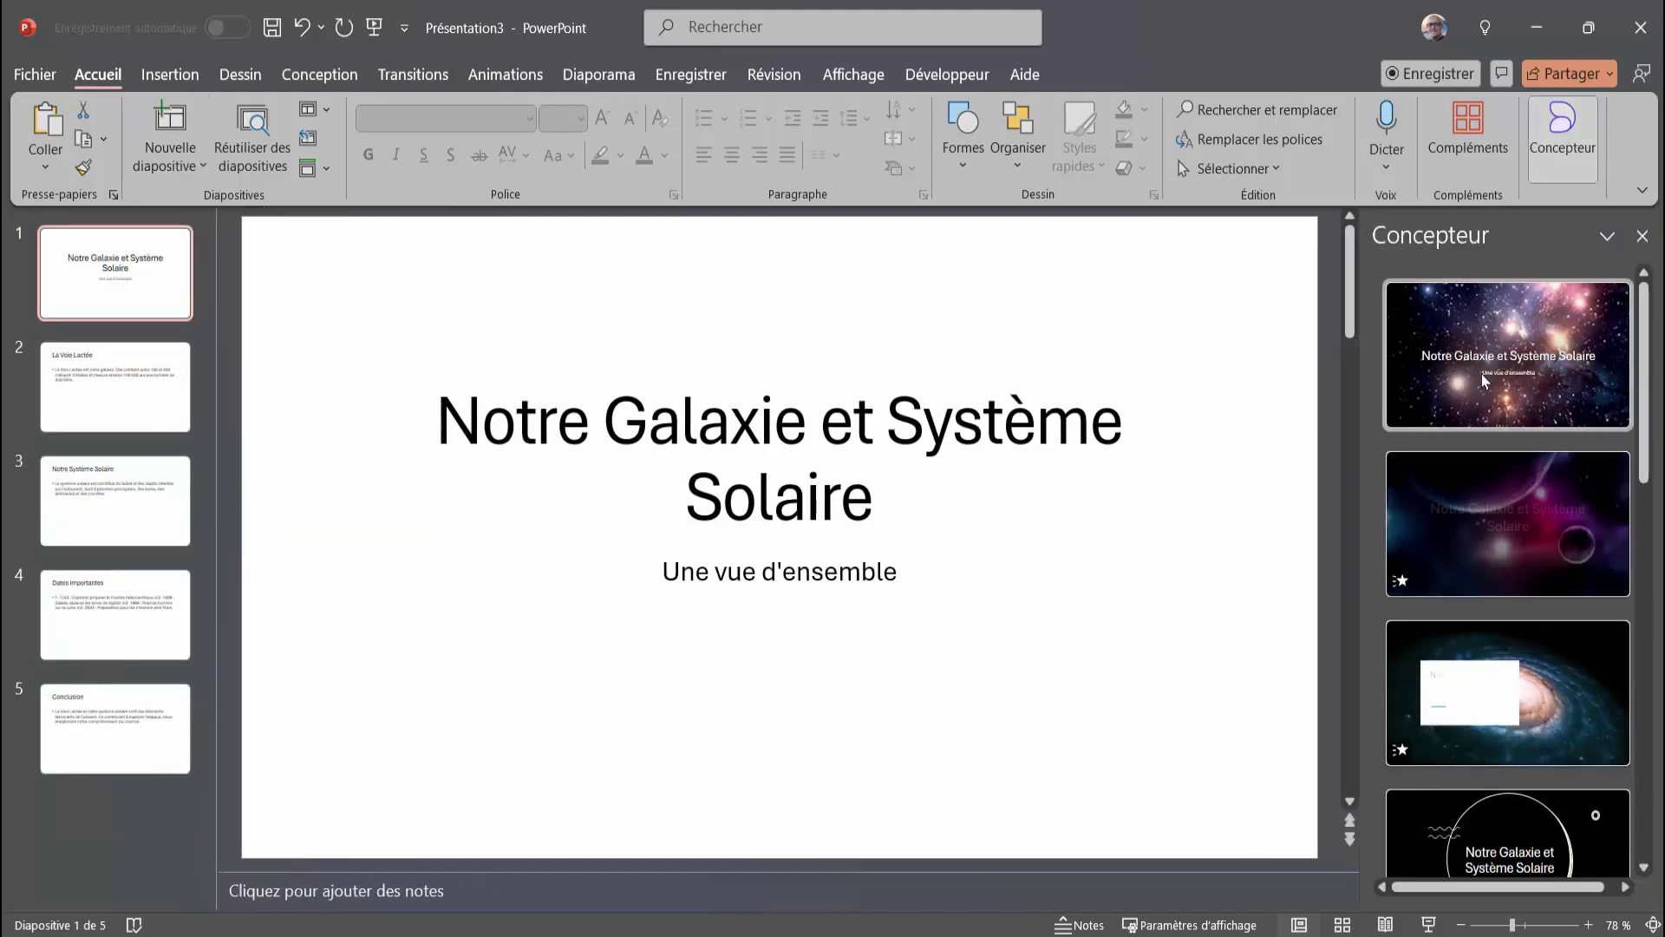
left_click(1485, 379)
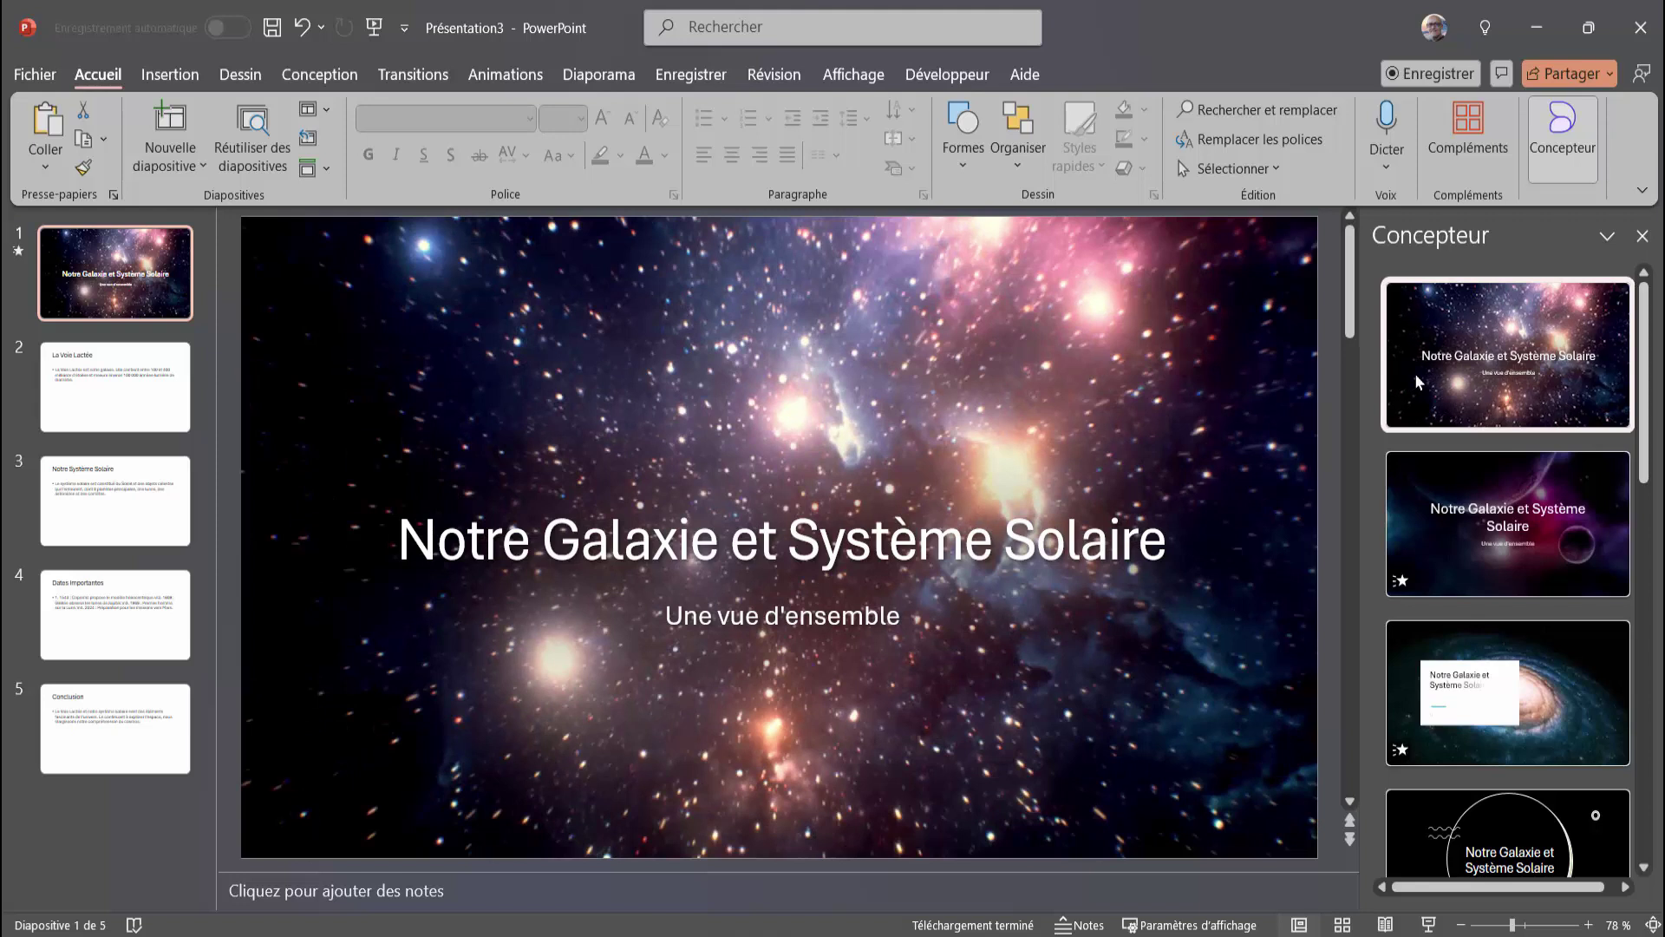
Give La Voie Lactée a dark boxed-title design and Notre Système Solaire an earth-image design
left_click(112, 373)
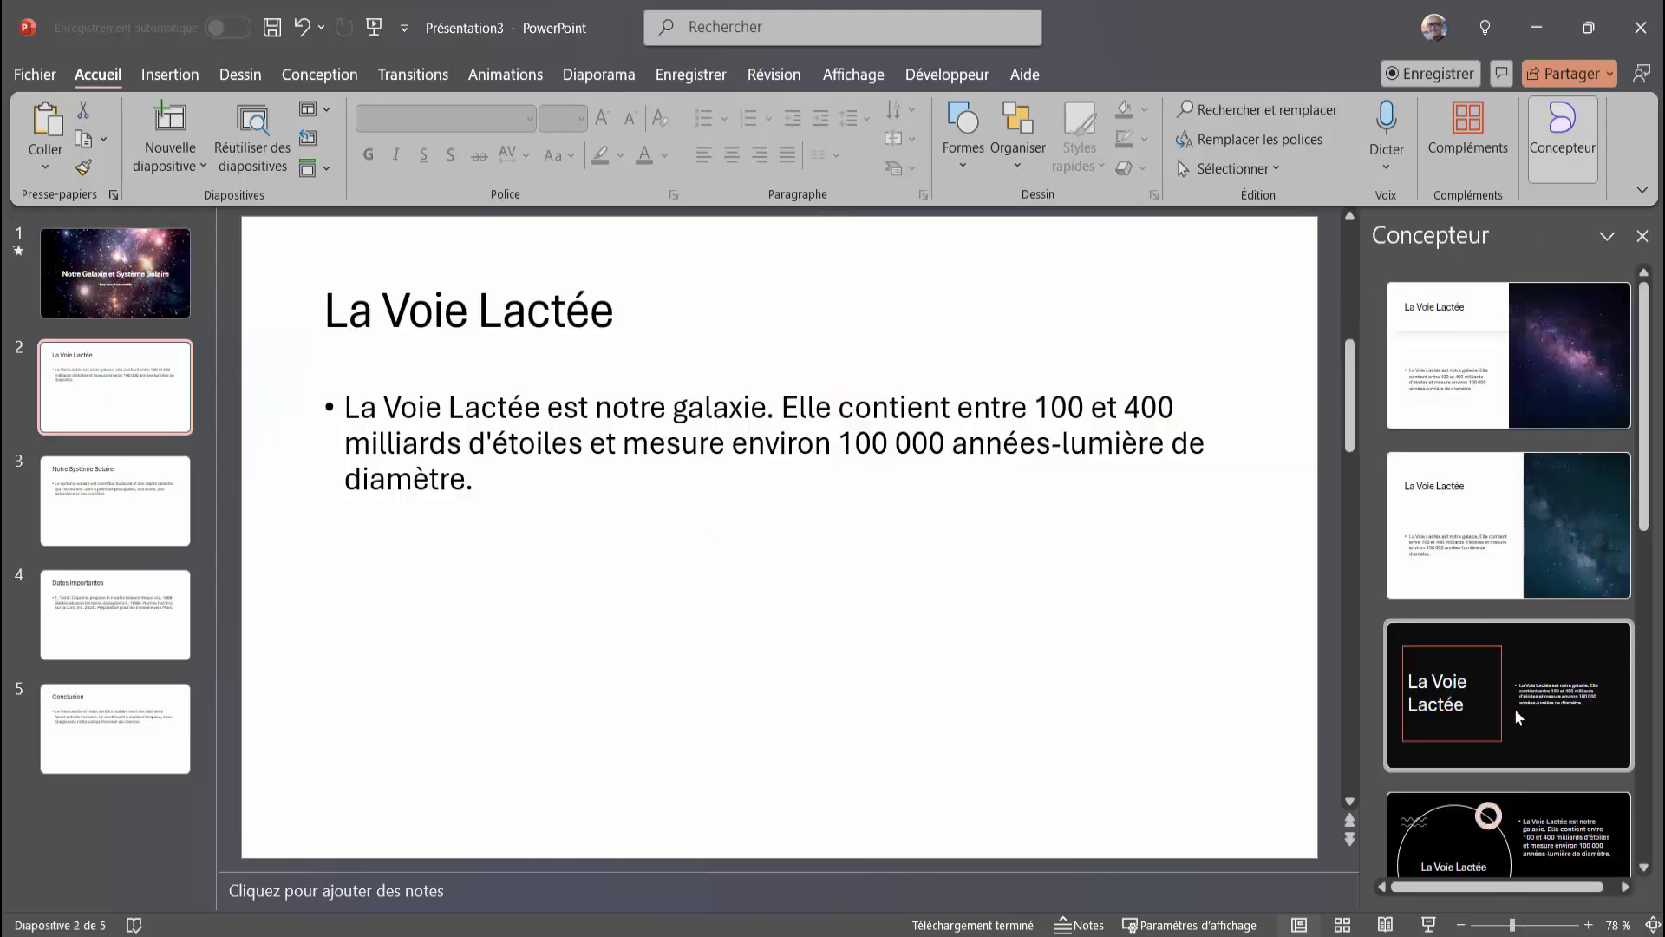
left_click(1519, 716)
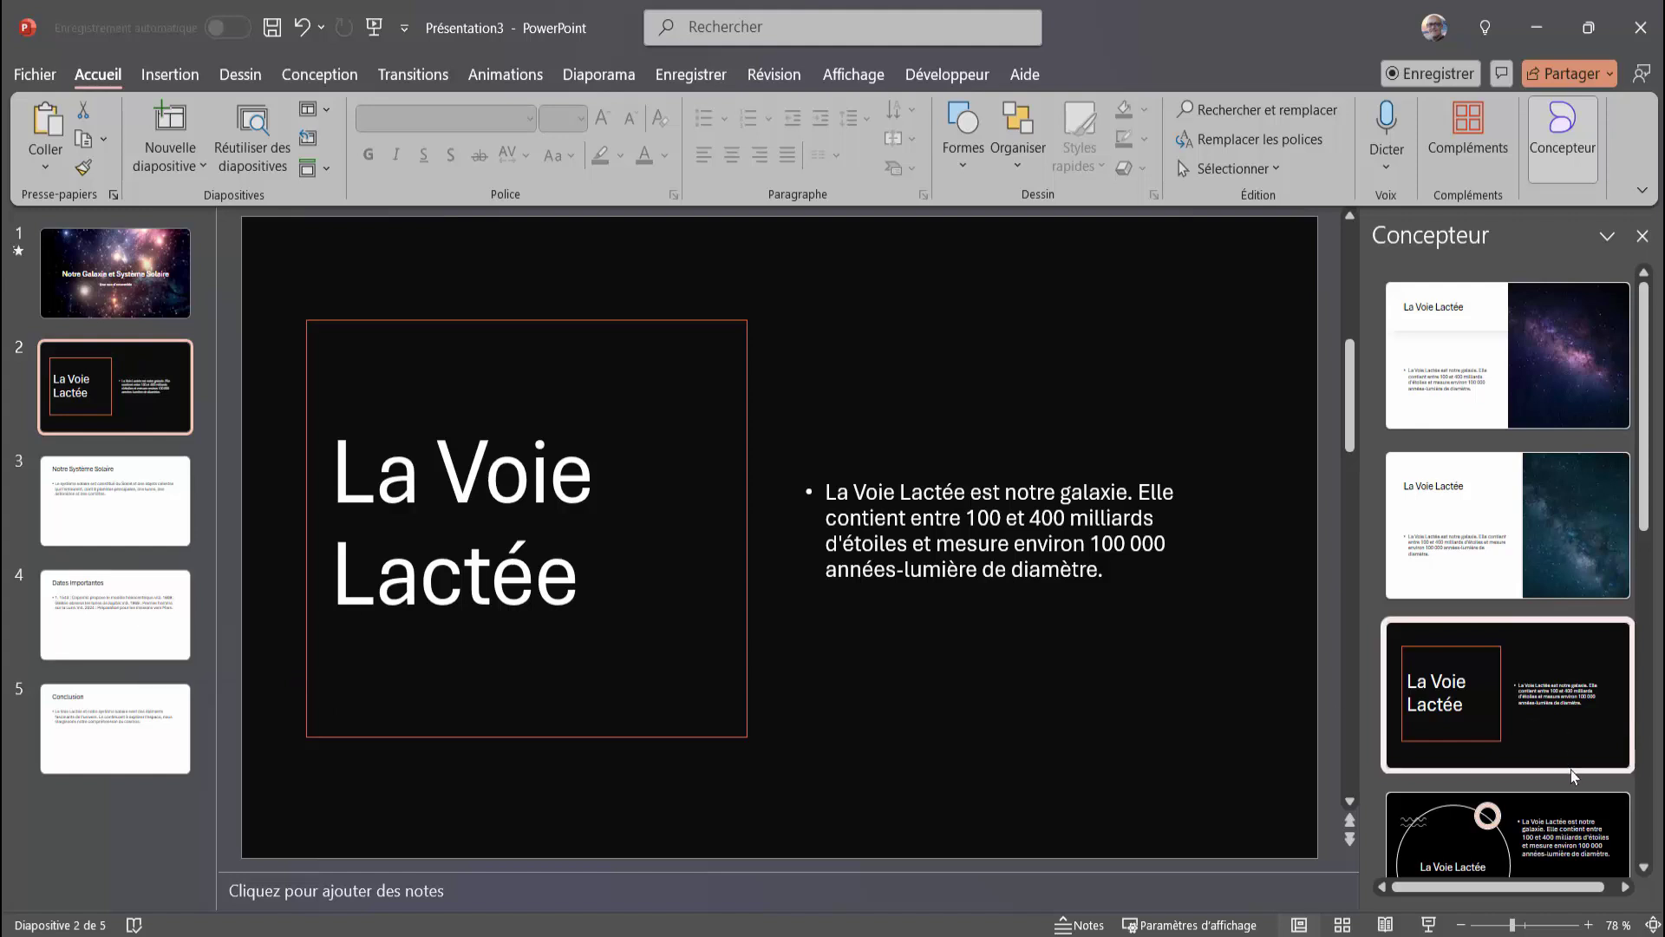
scroll(1574, 774, "down", 5)
key("Page_Down")
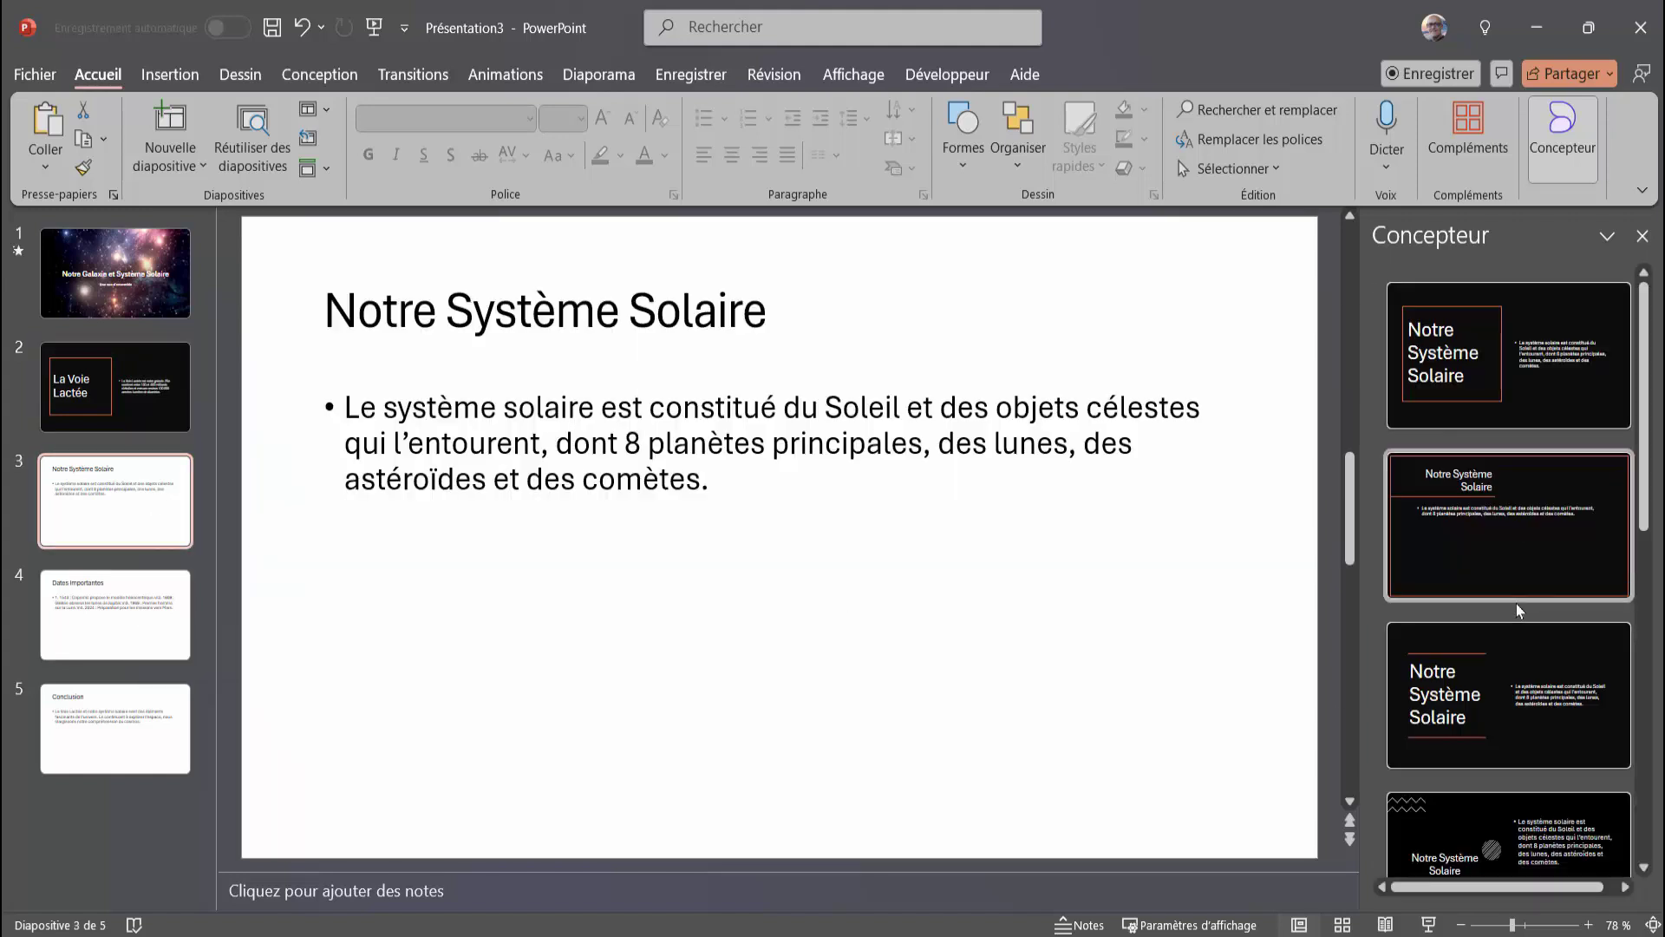
scroll(1516, 604, "down", 3)
scroll(1522, 581, "down", 2)
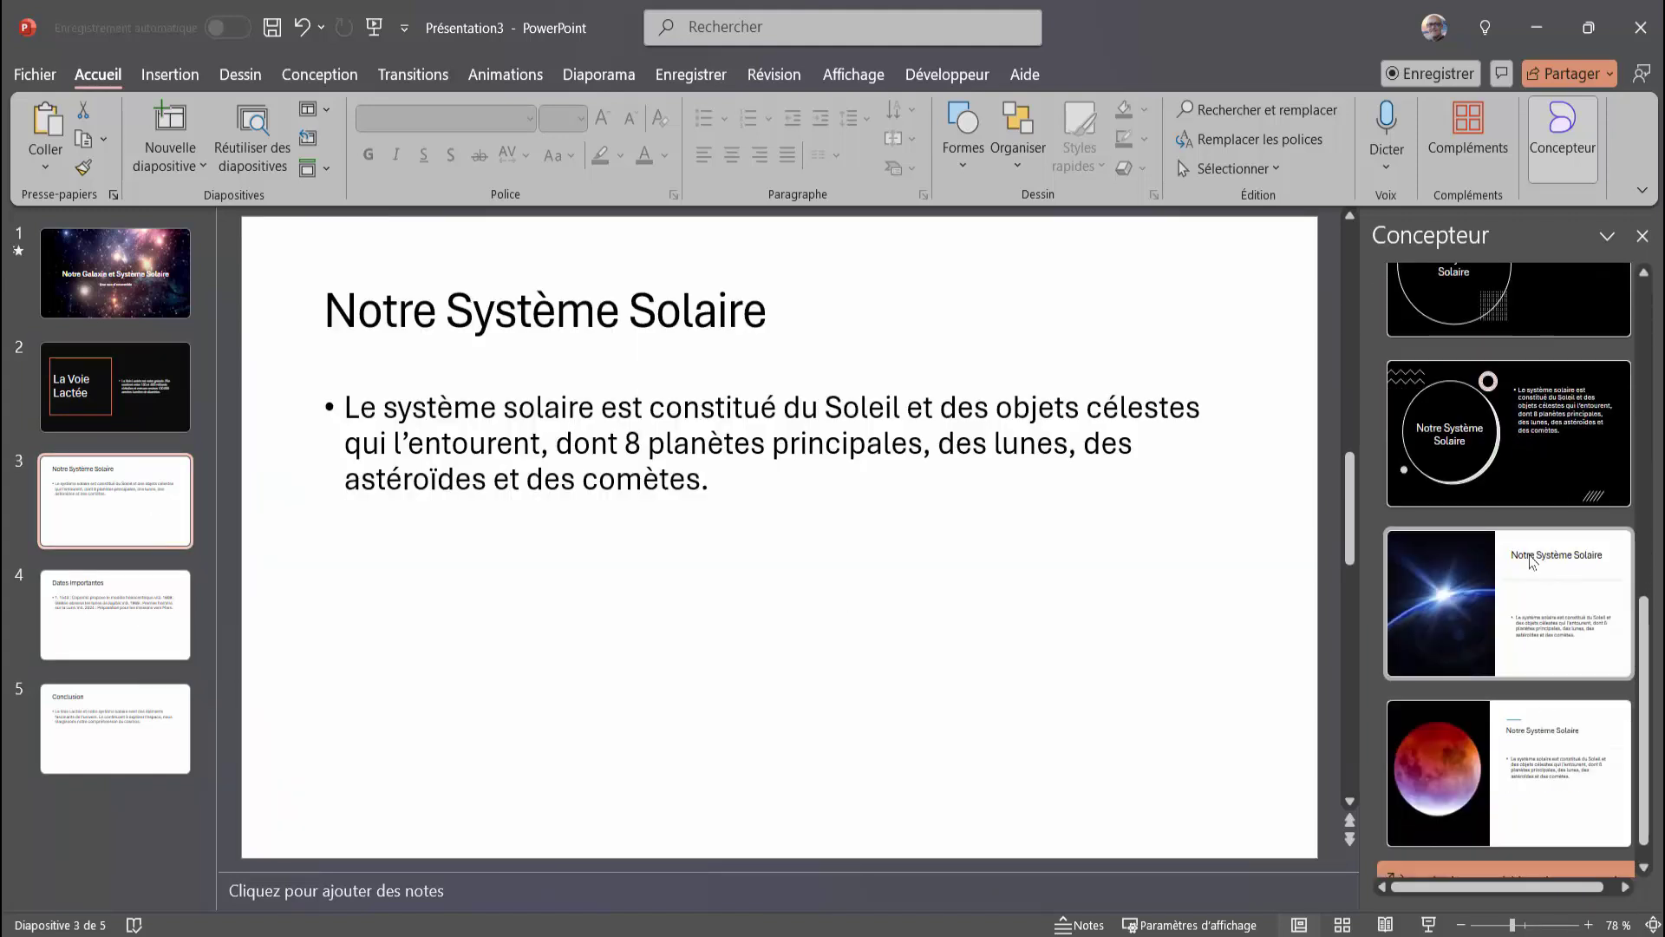
scroll(1525, 656, "down", 2)
left_click(1509, 839)
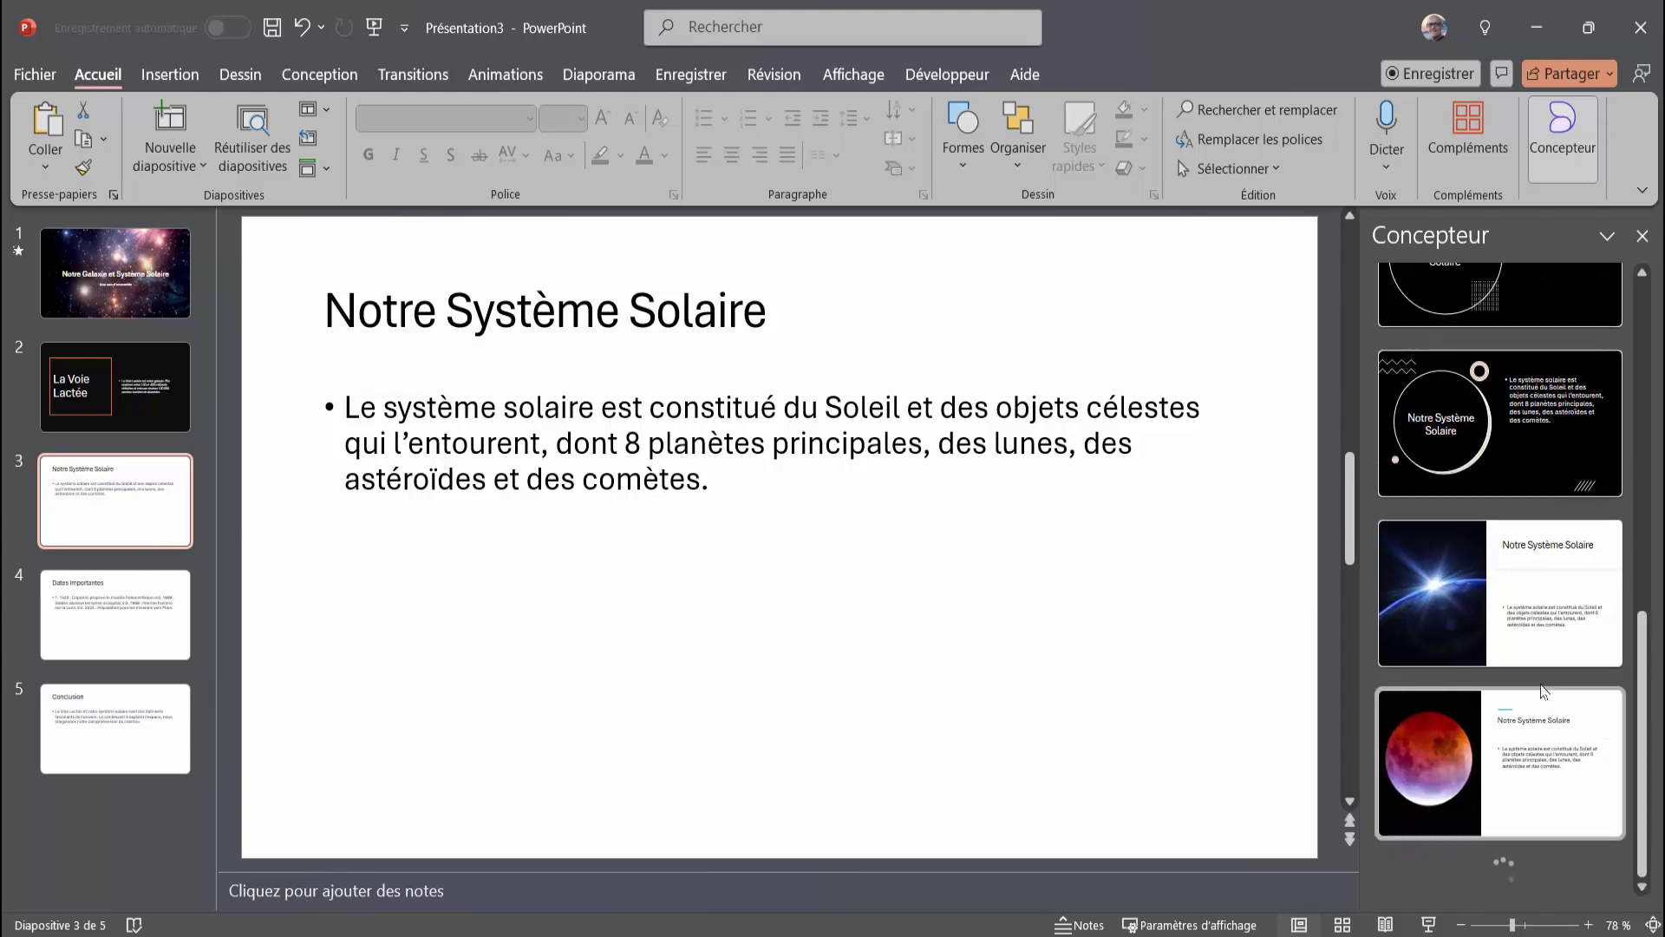
scroll(1518, 604, "up", 2)
left_click(1509, 628)
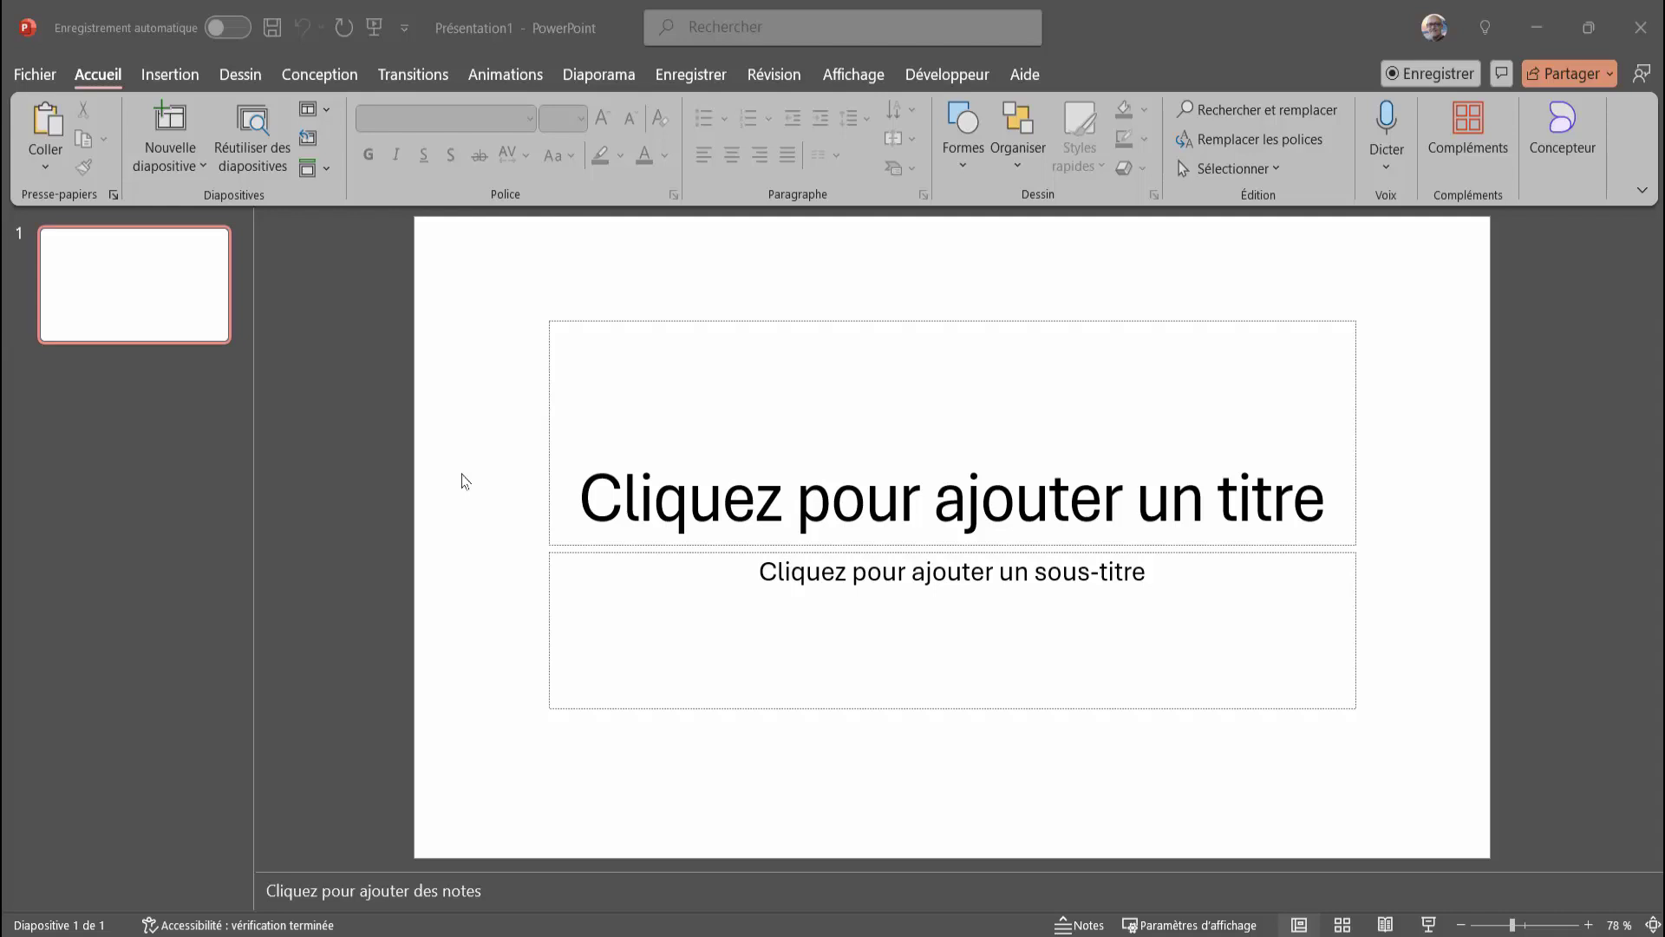
Add the ChatGPT for PowerPoint add-in from the Compléments gallery
left_click(110, 77)
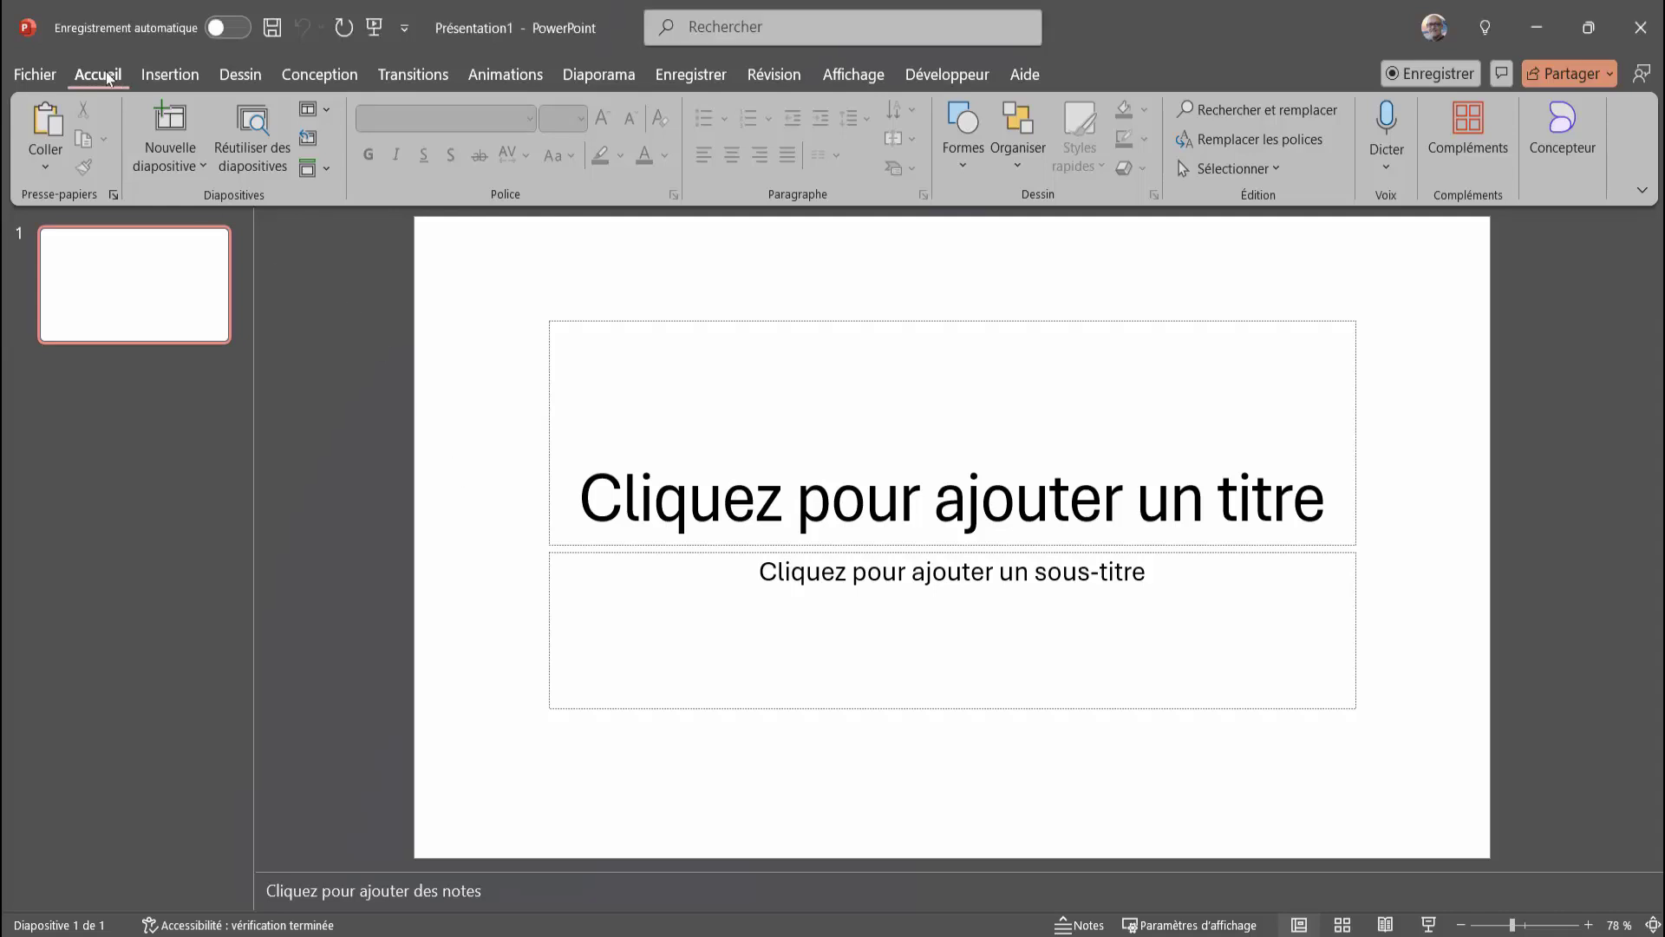
left_click(1474, 126)
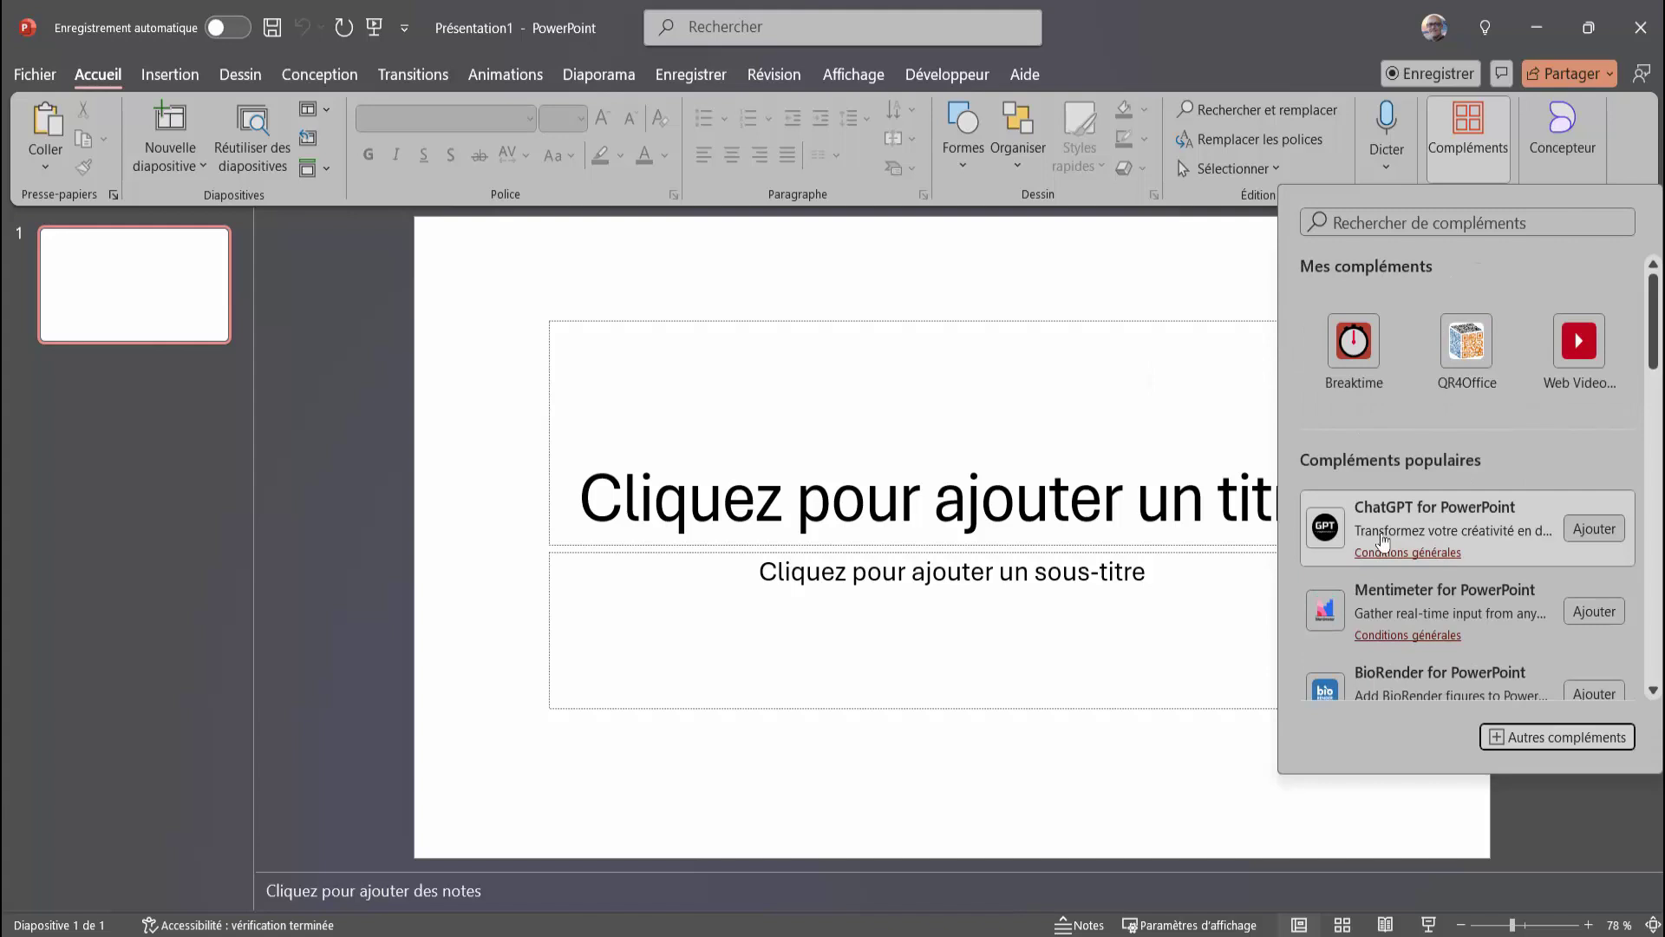
mouse_move(1594, 528)
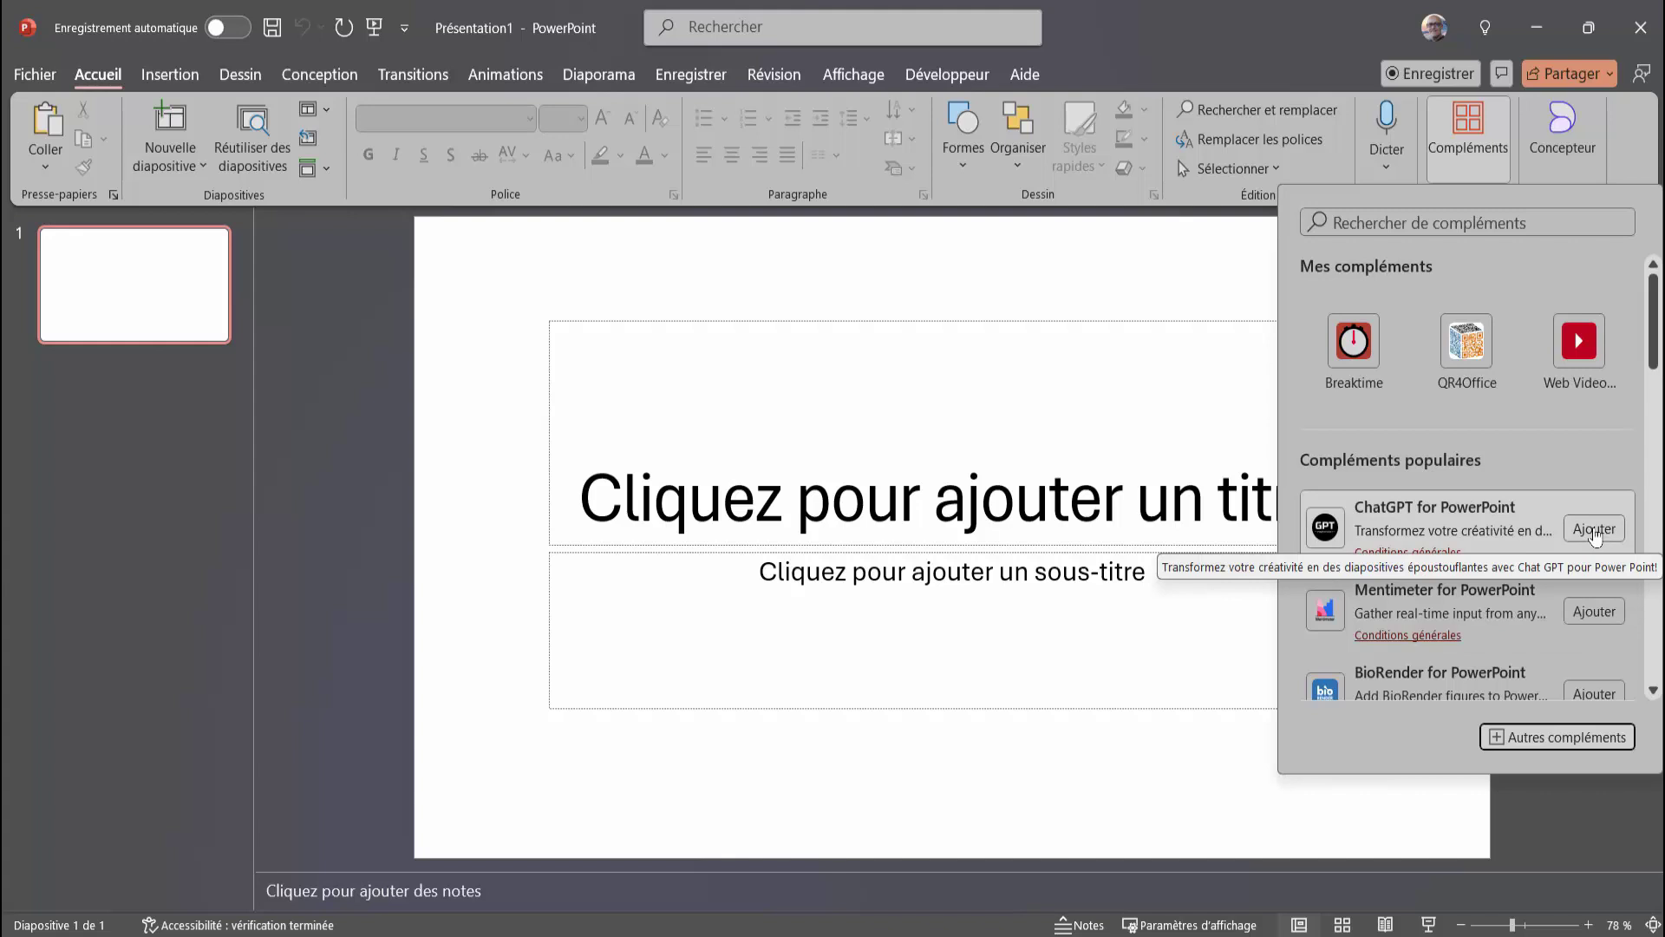
left_click(1600, 538)
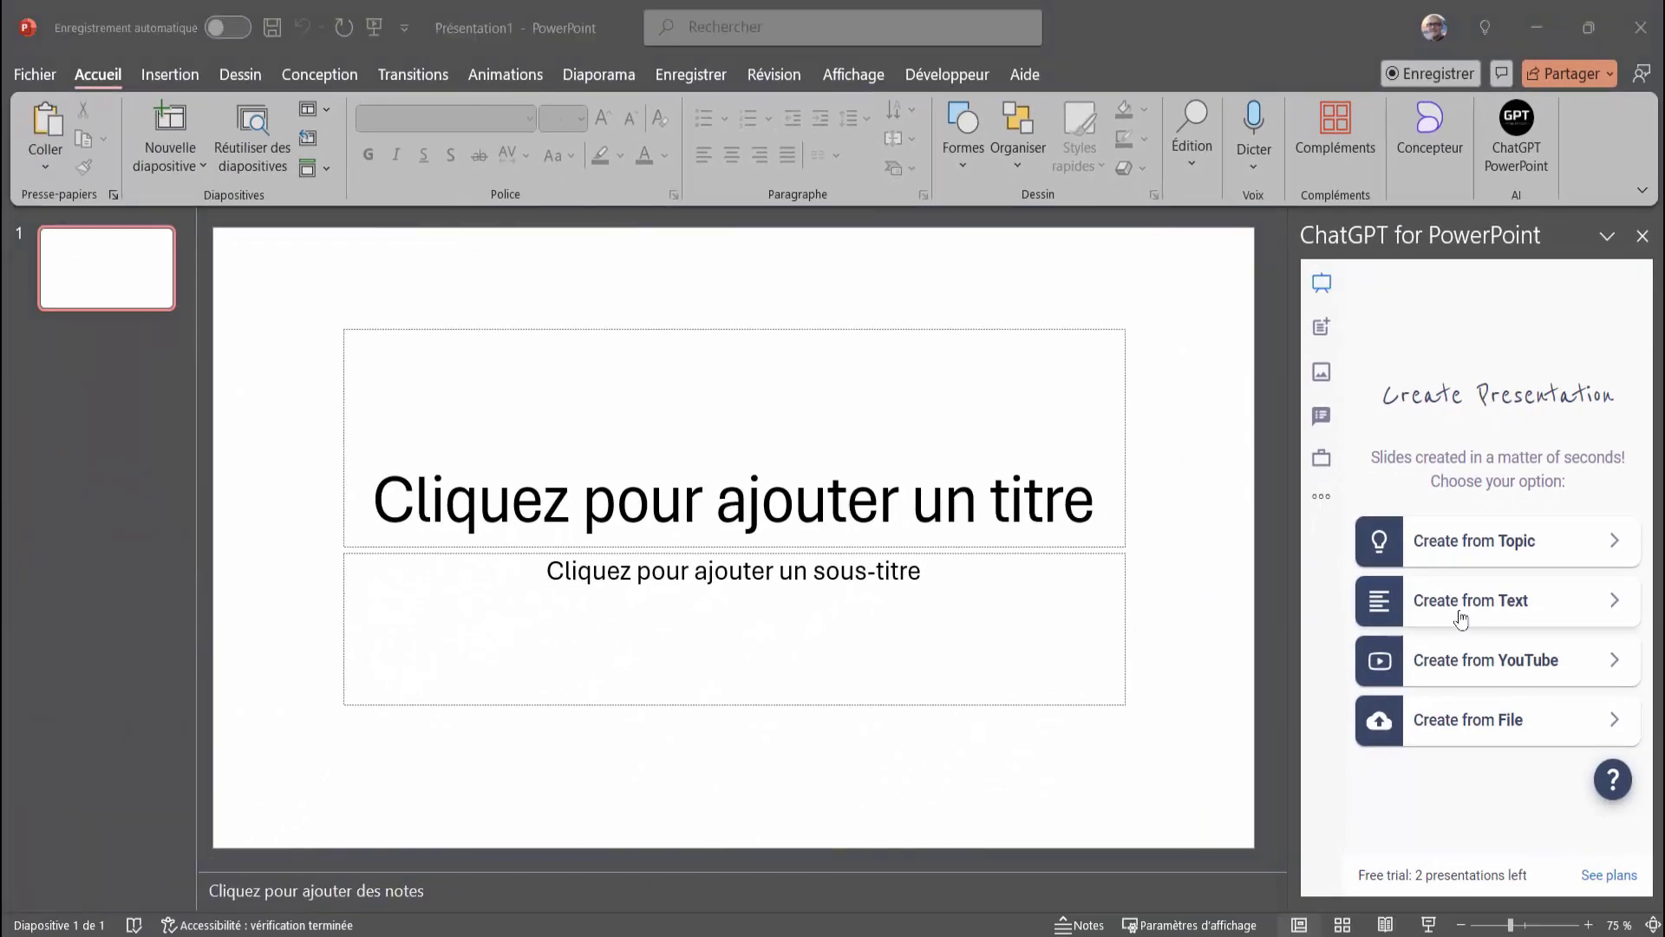
Choose Create from Text with a maximum of 4 slides in Français
left_click(1463, 617)
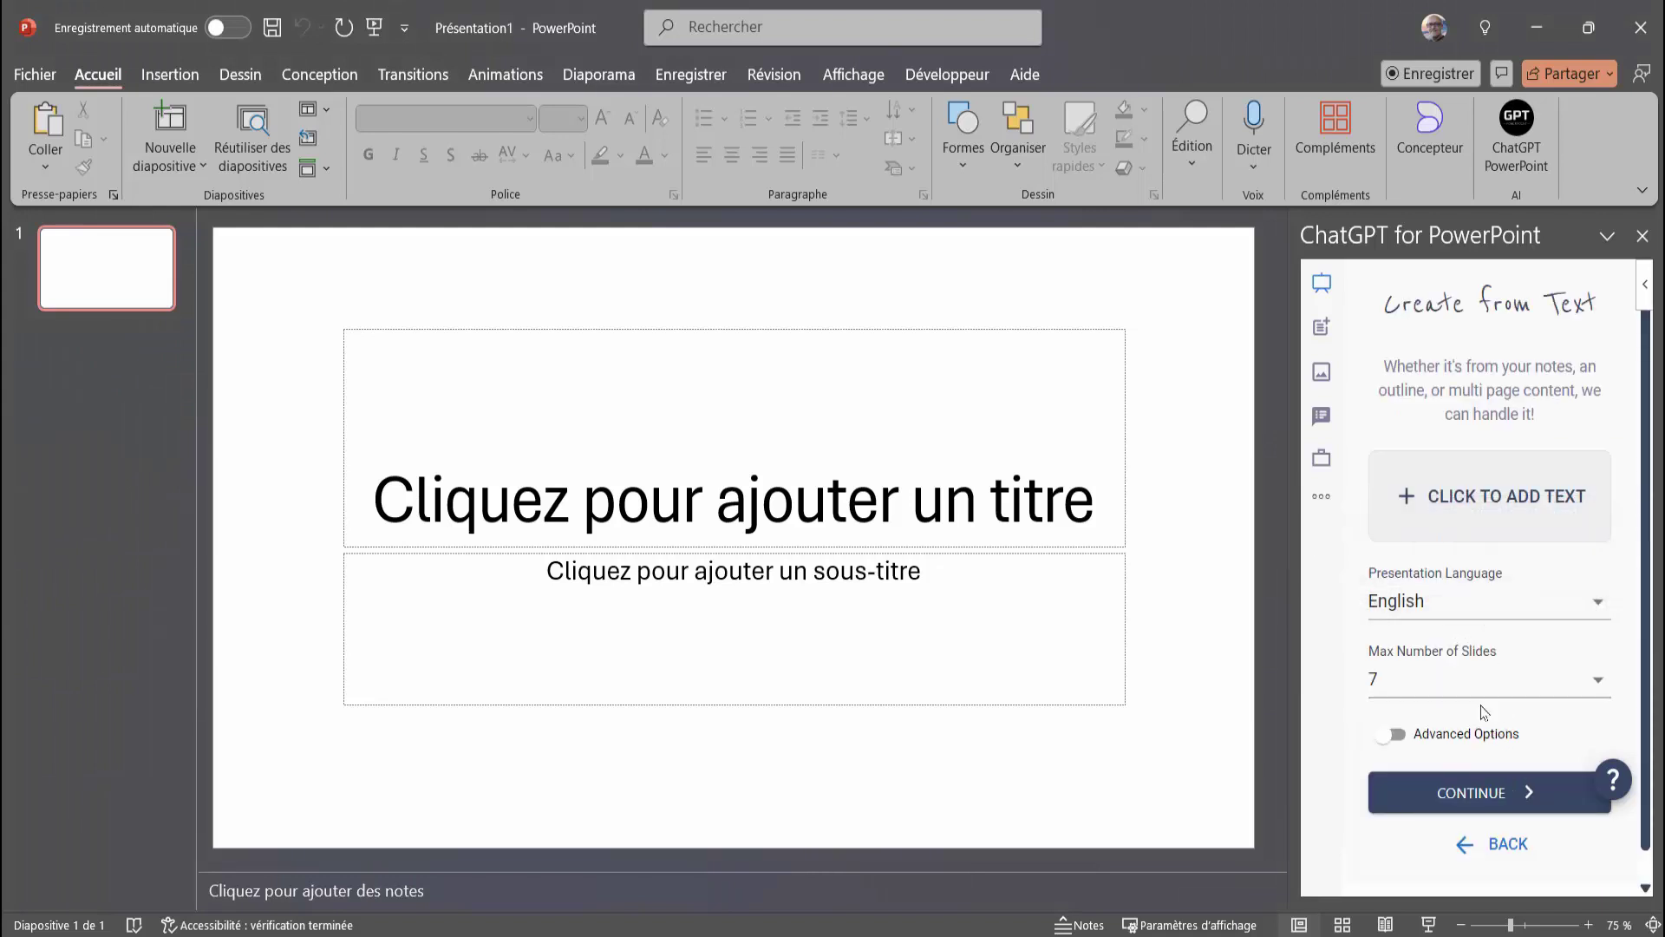
left_click(1596, 683)
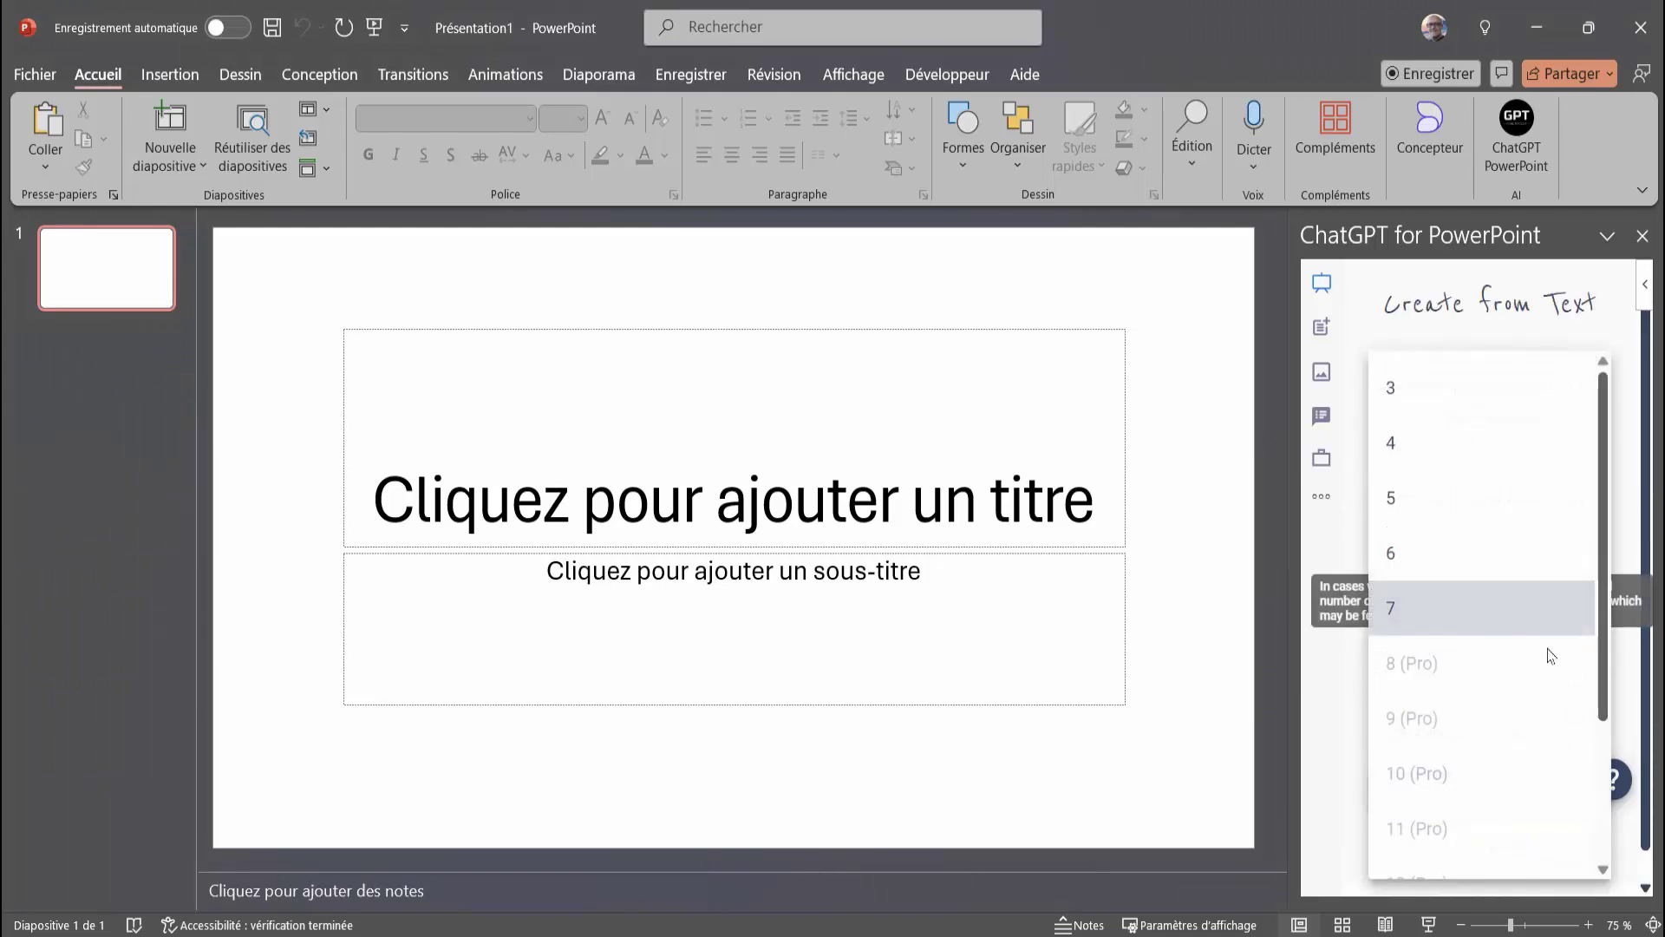
left_click(1397, 444)
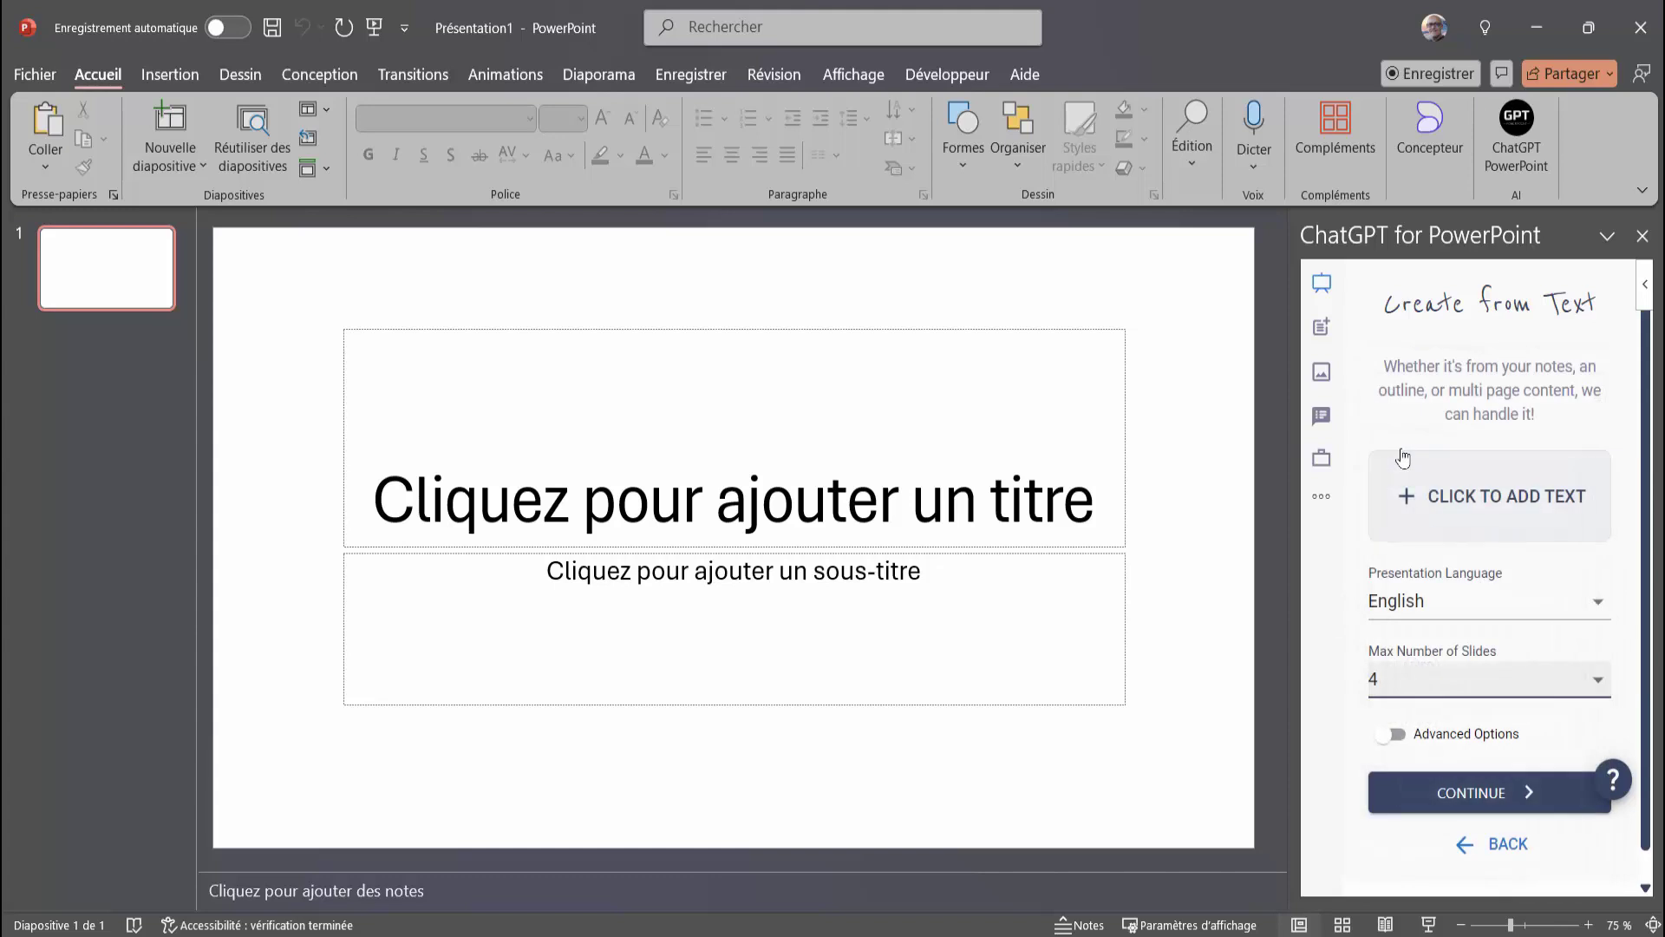
left_click(1603, 607)
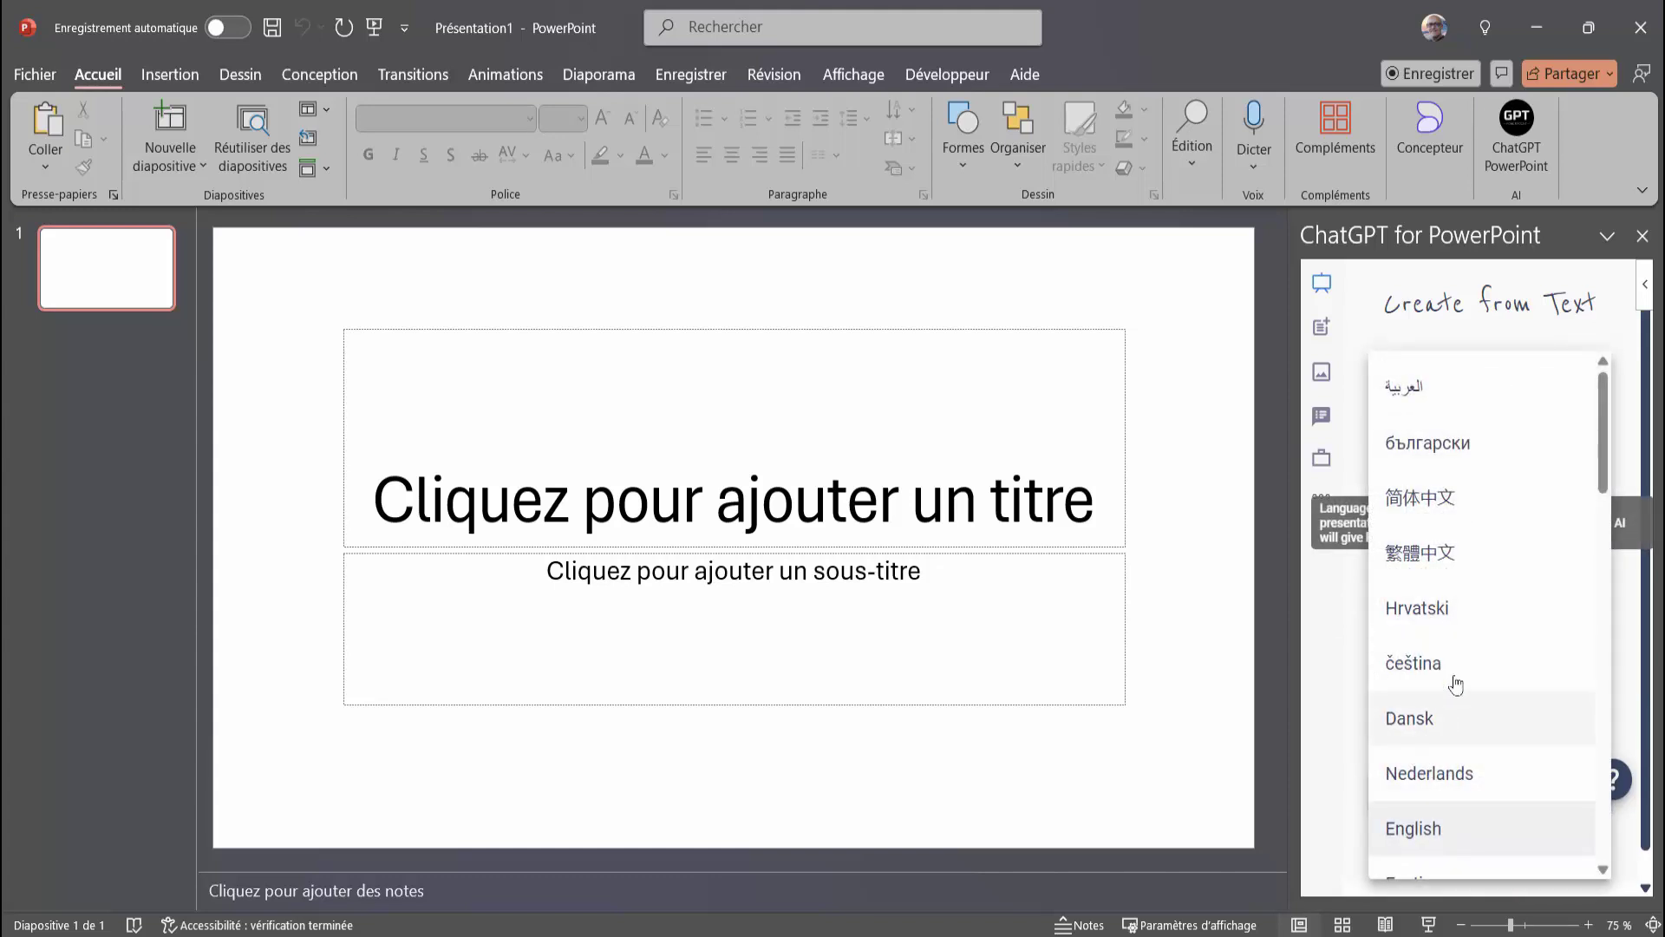
scroll(1464, 605, "down", 3)
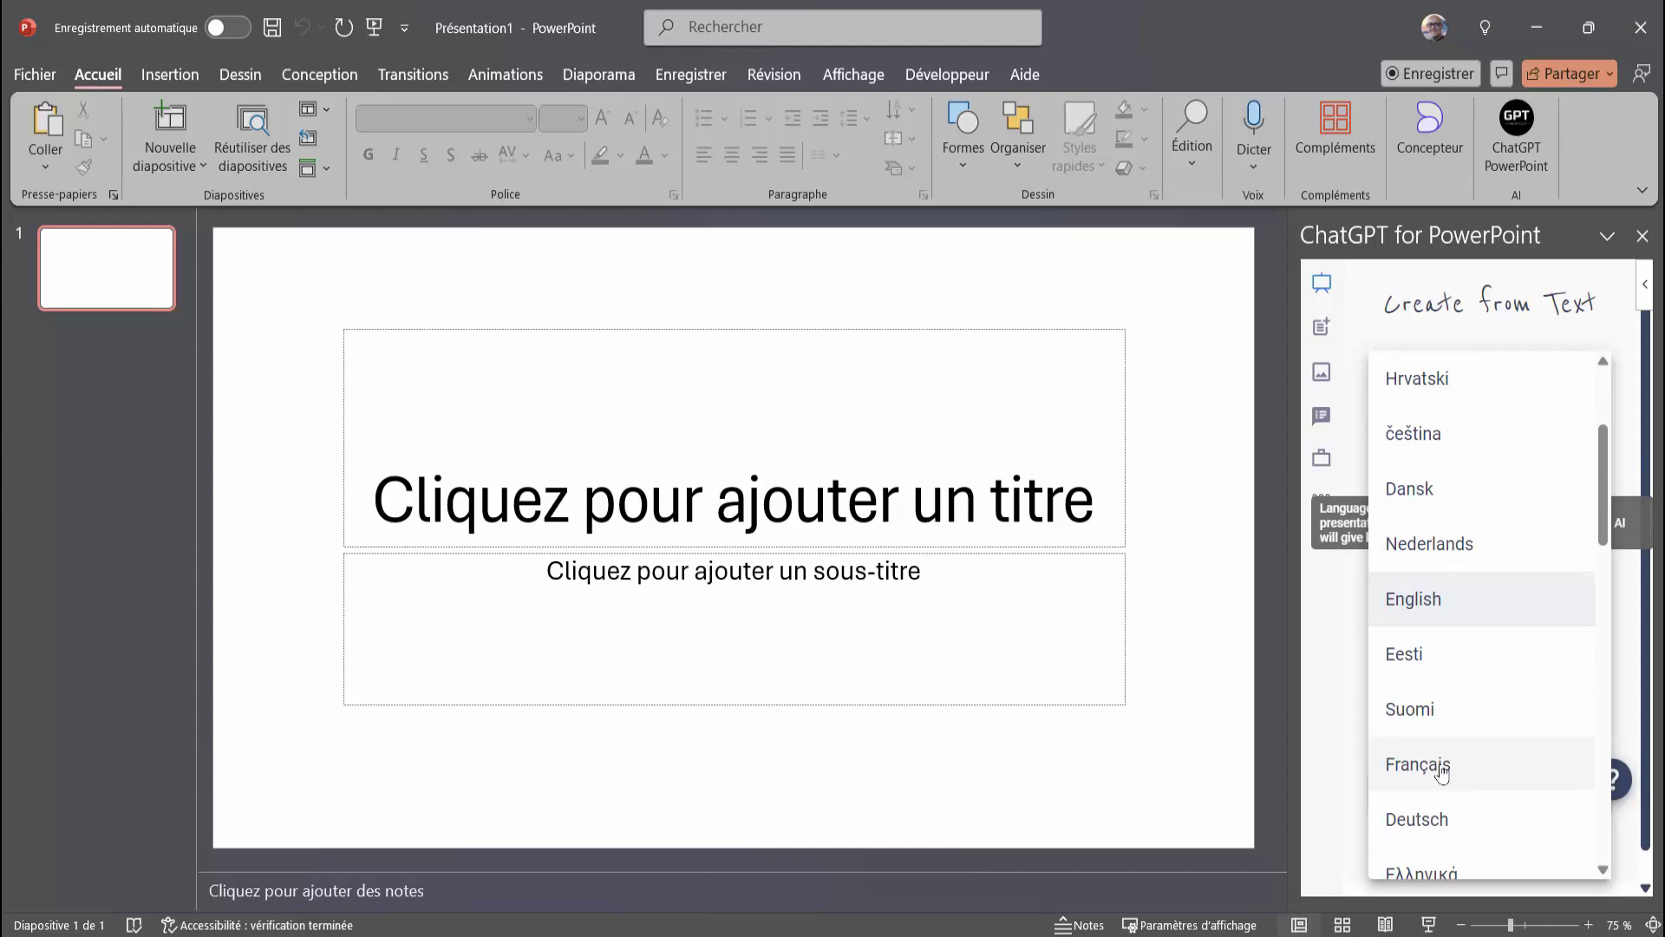
left_click(1454, 774)
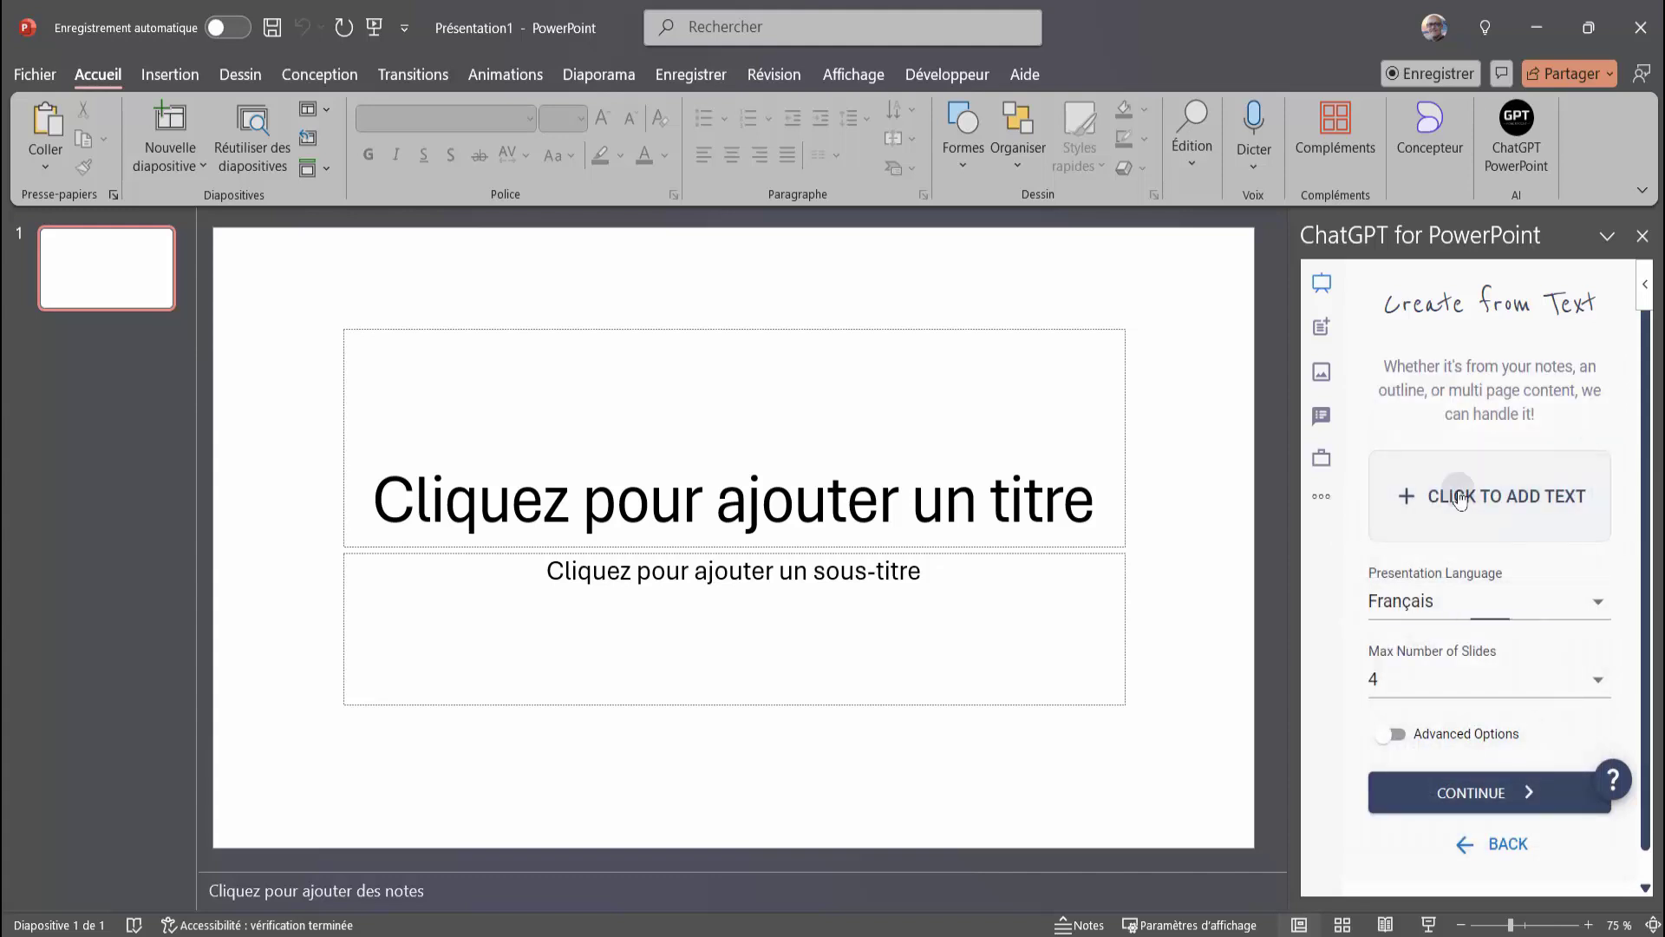
Paste the French galaxy prompt as source text and generate the outline
left_click(1459, 498)
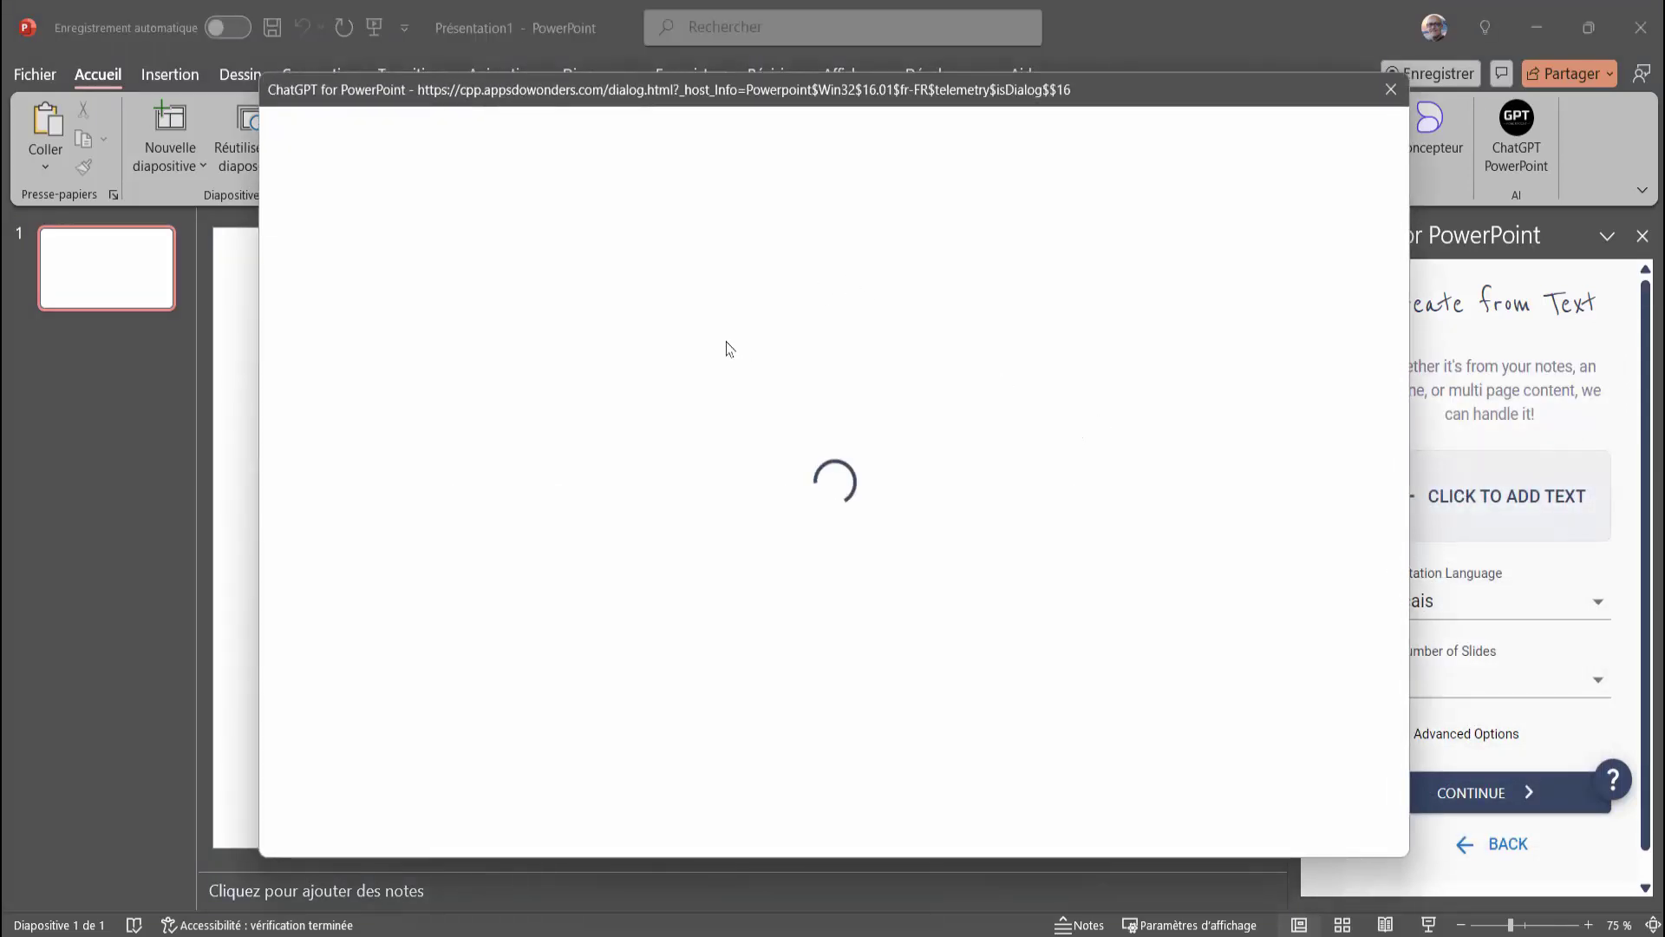
left_click(406, 235)
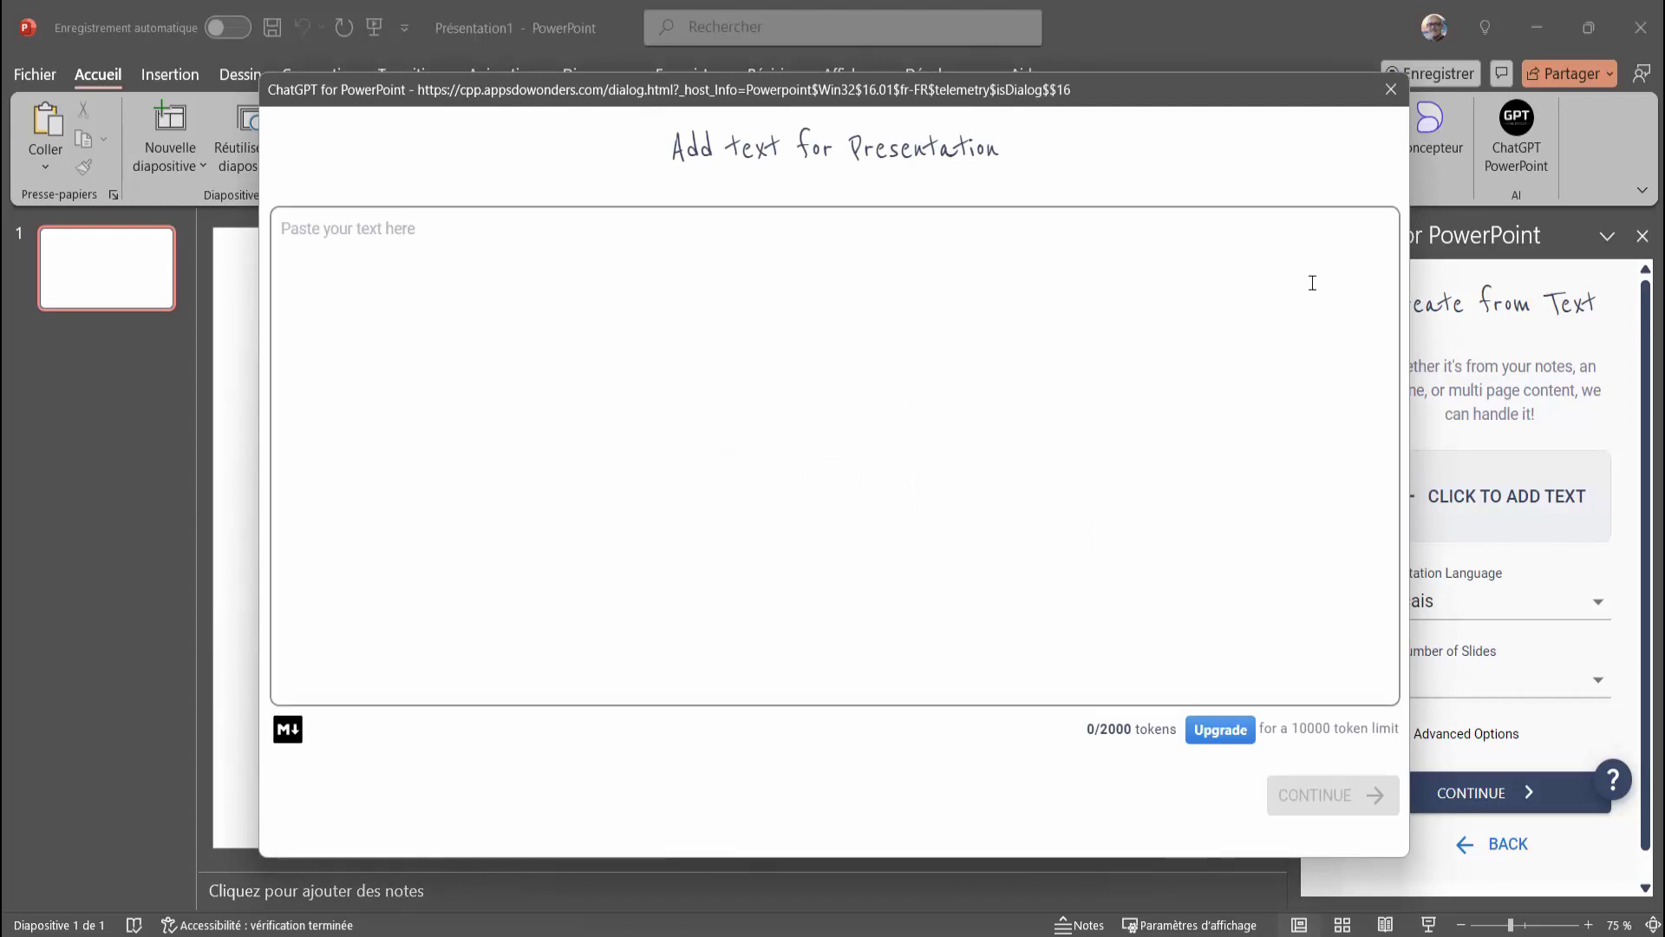
key("alt+Tab")
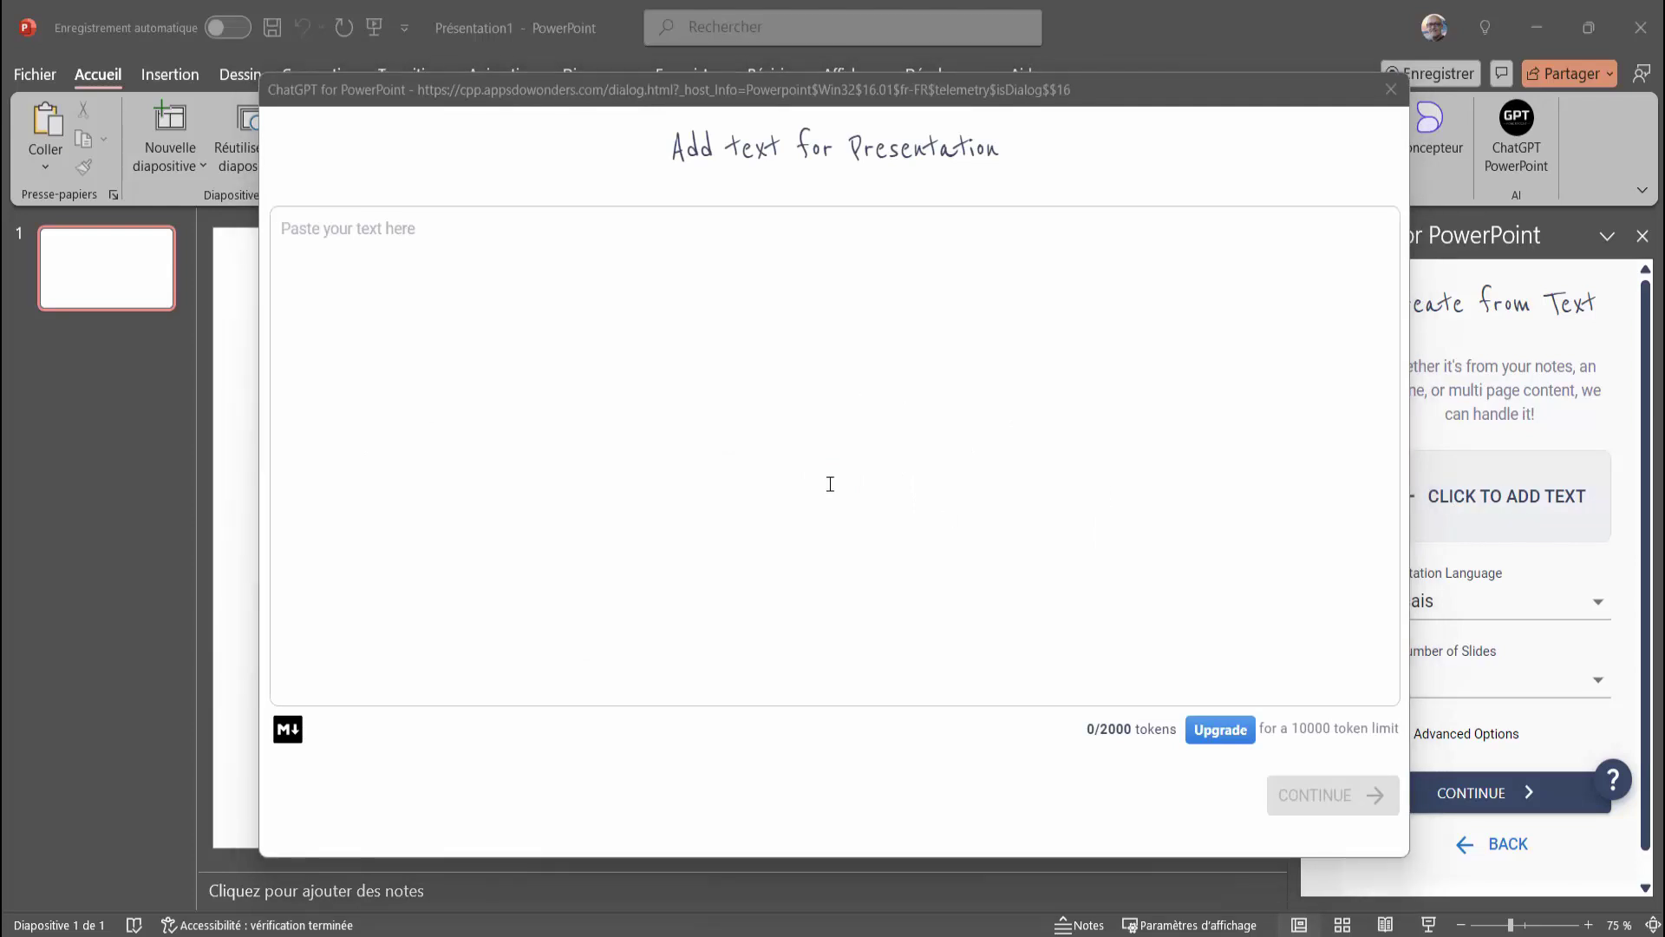
left_click(830, 484)
type("bonjour pourrais tu pour ma présentation powerpoint me créer 5 slides à l'aide d'un code vba en parlant de notre galaxie et de notre système solaire et avec 4 dates")
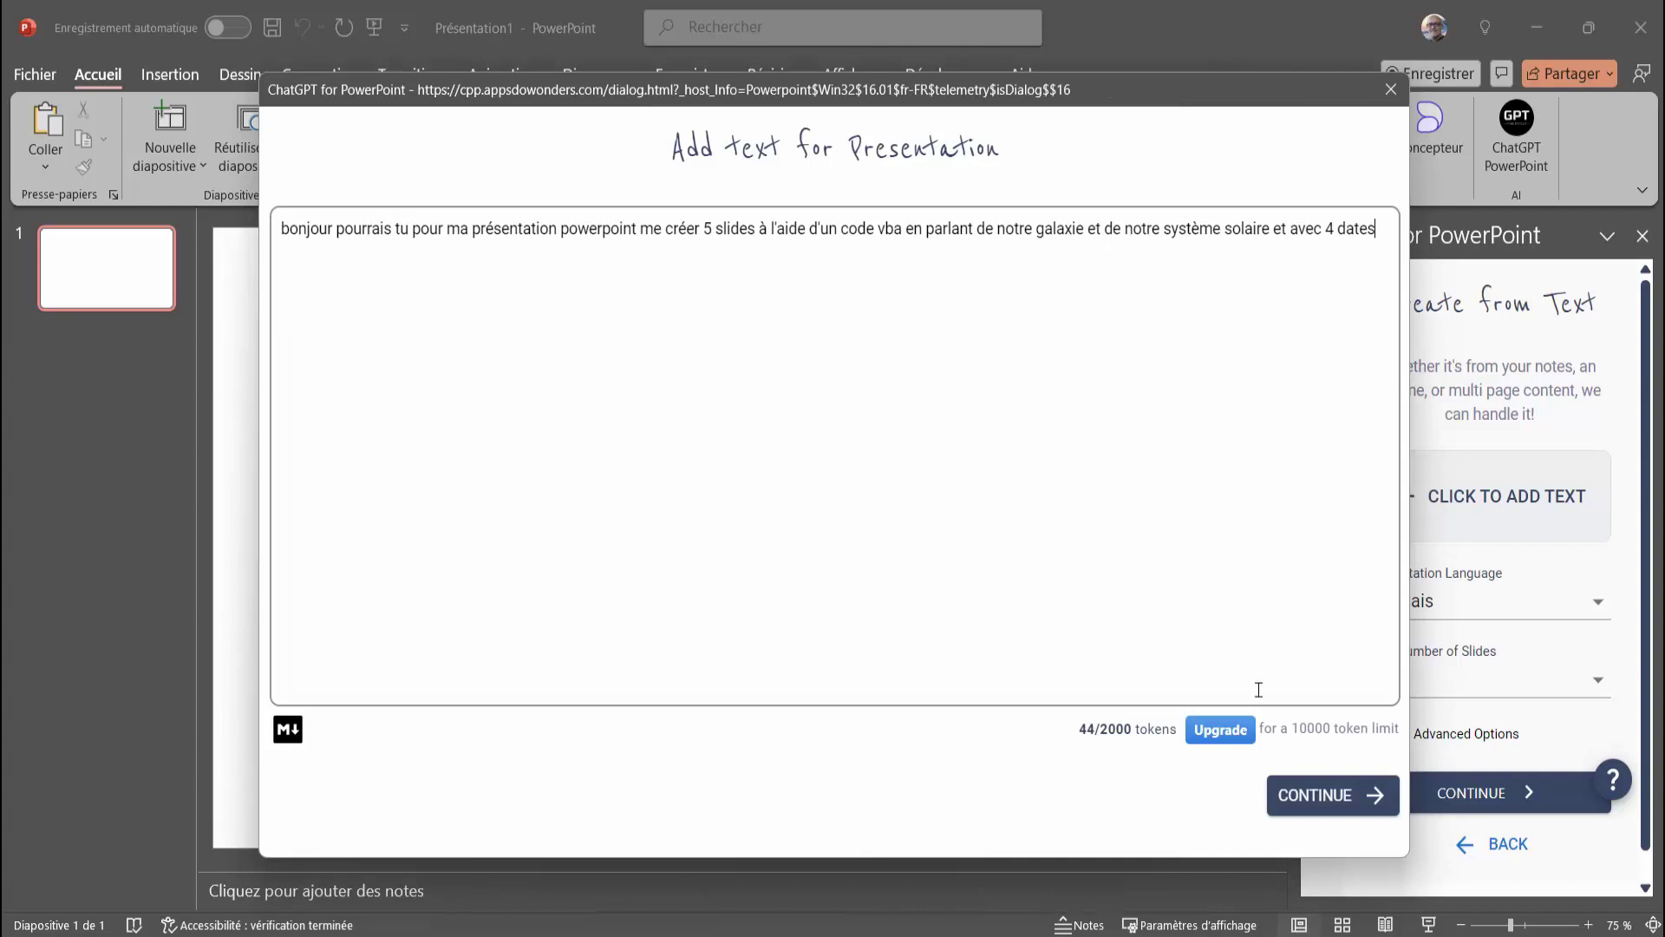
left_click(1327, 803)
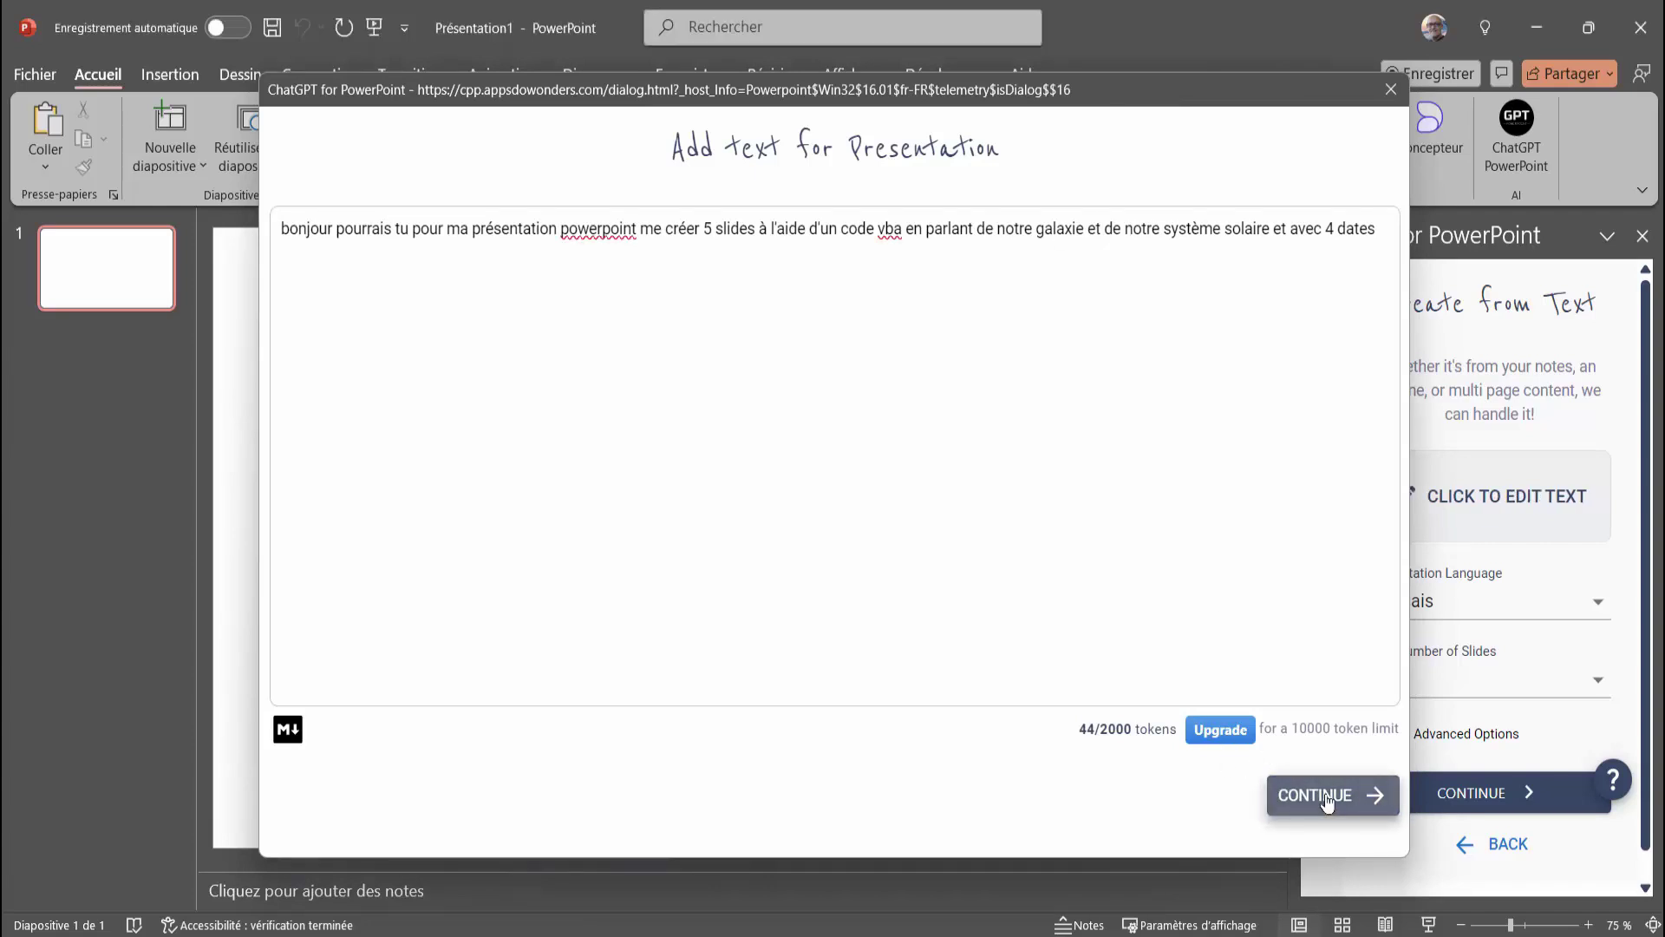
left_click(1477, 796)
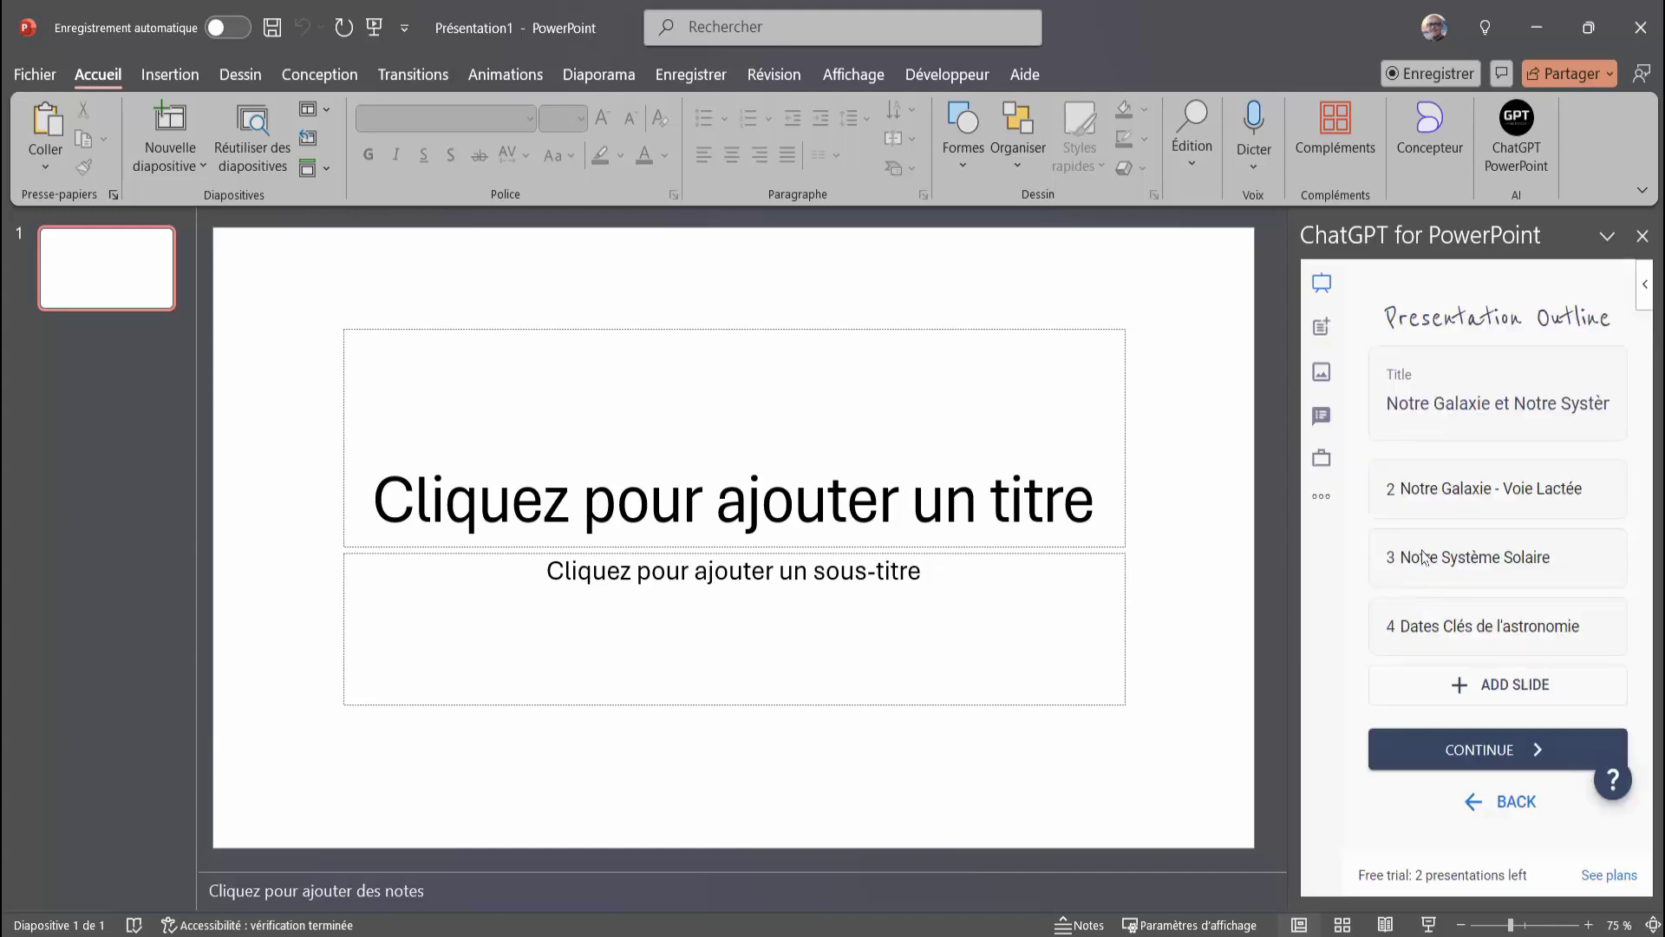
Accept the outline, pick a template, create the slides and return to the first one
left_click(1497, 762)
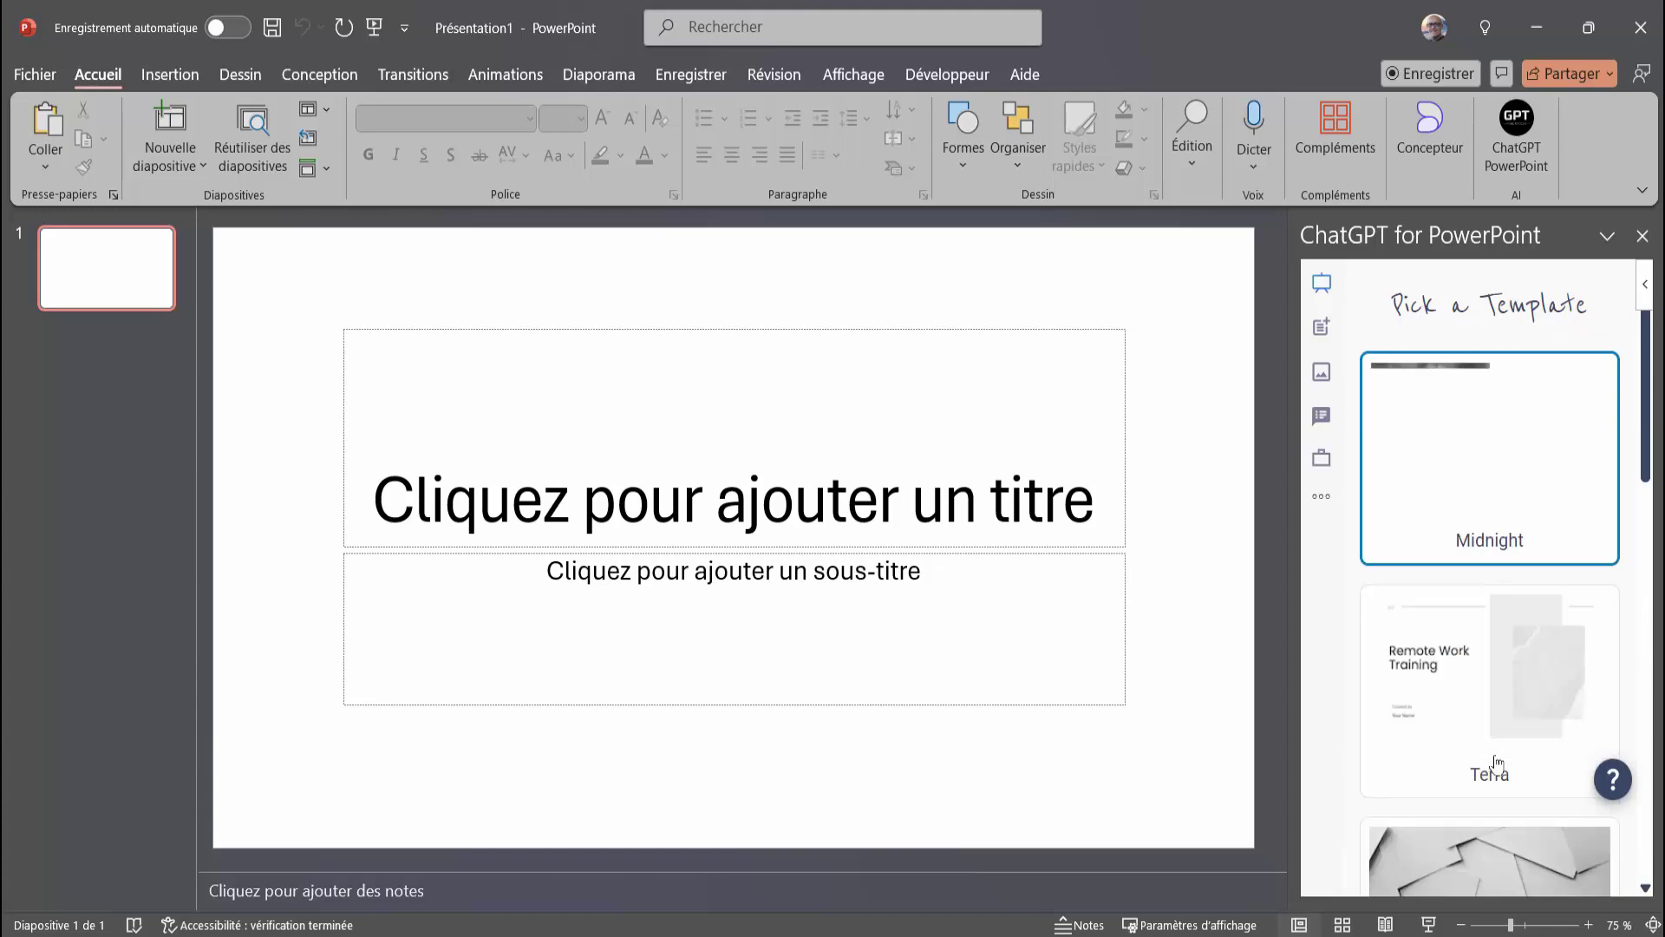
scroll(1492, 765, "down", 10)
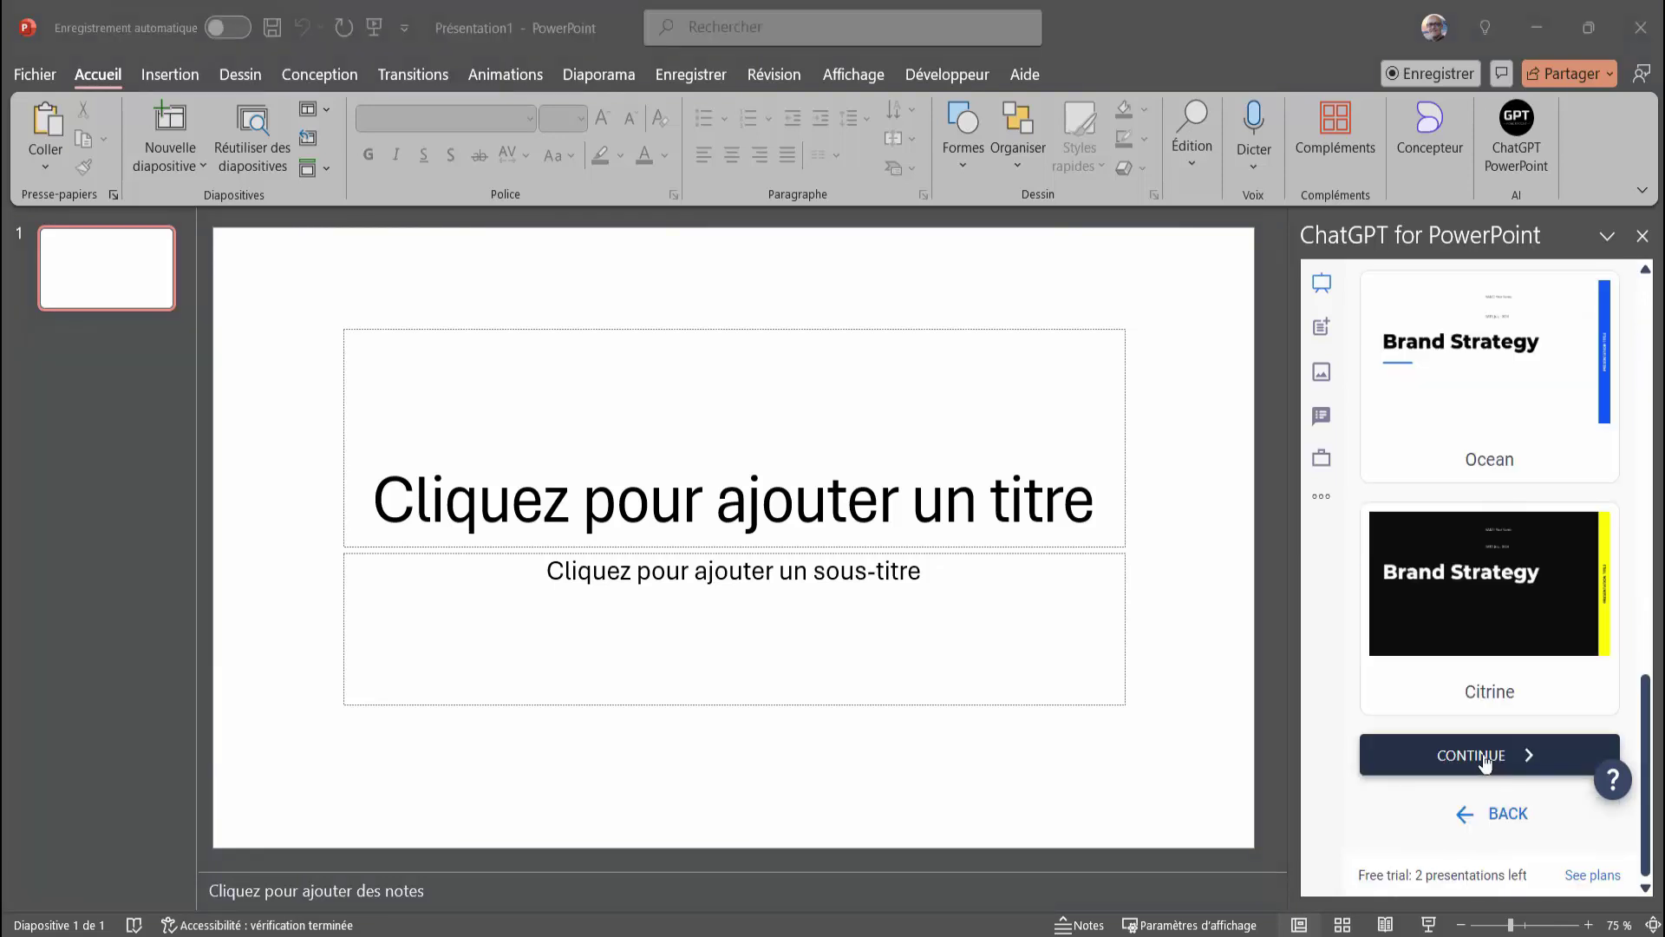
left_click(1486, 765)
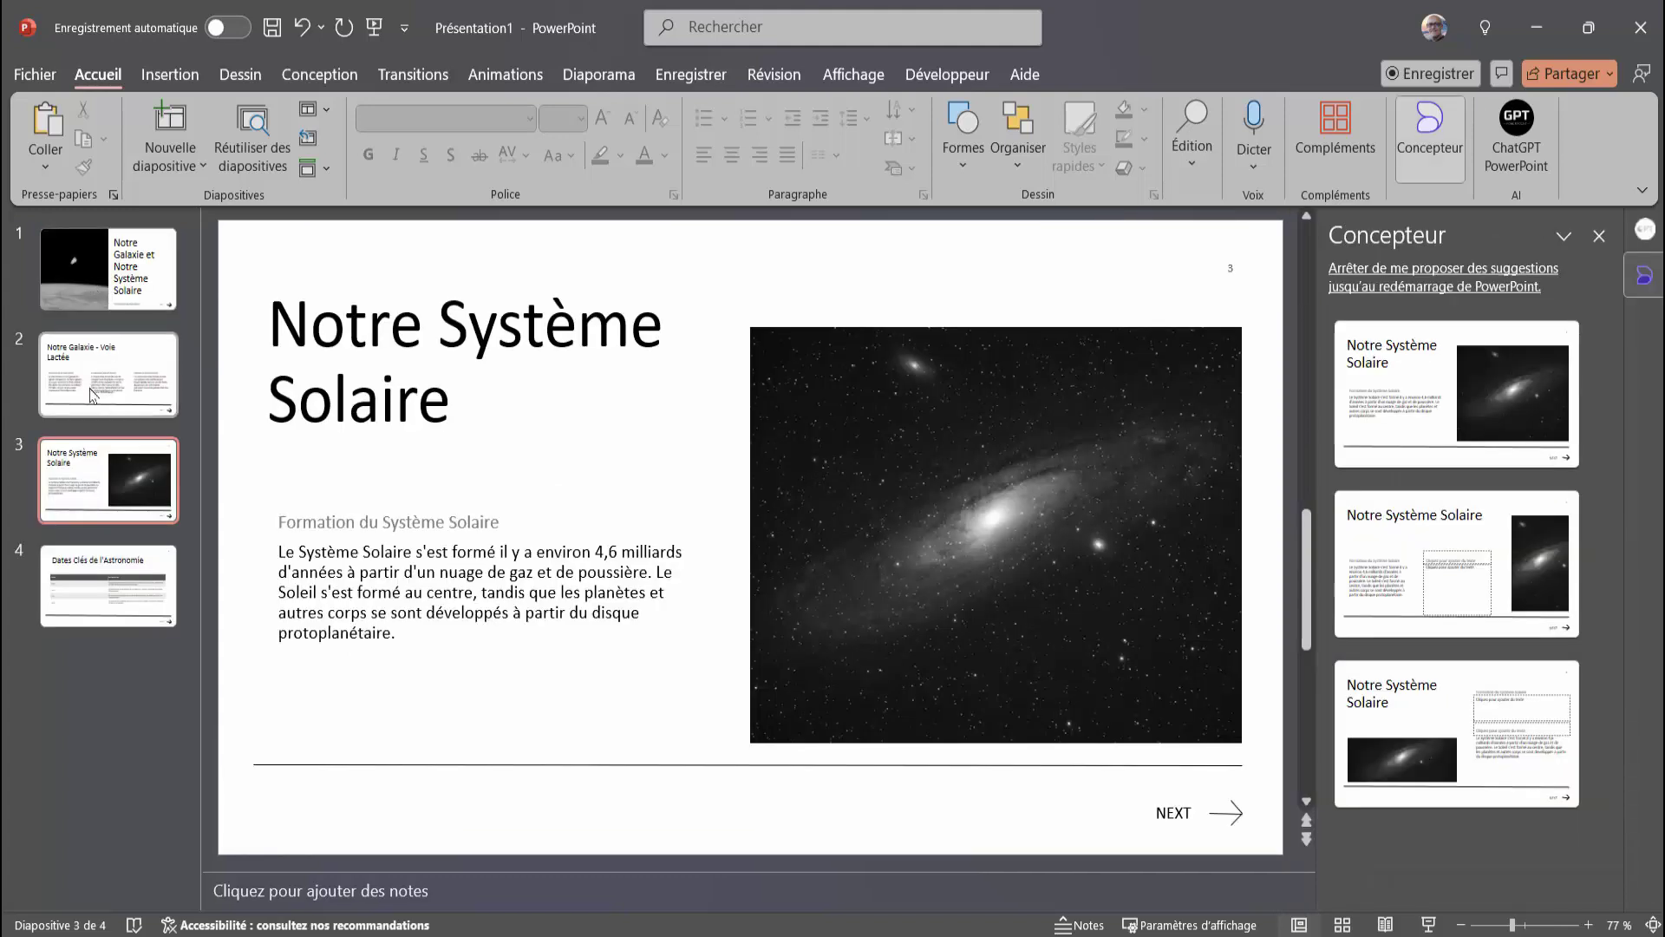
left_click(92, 393)
key("Up")
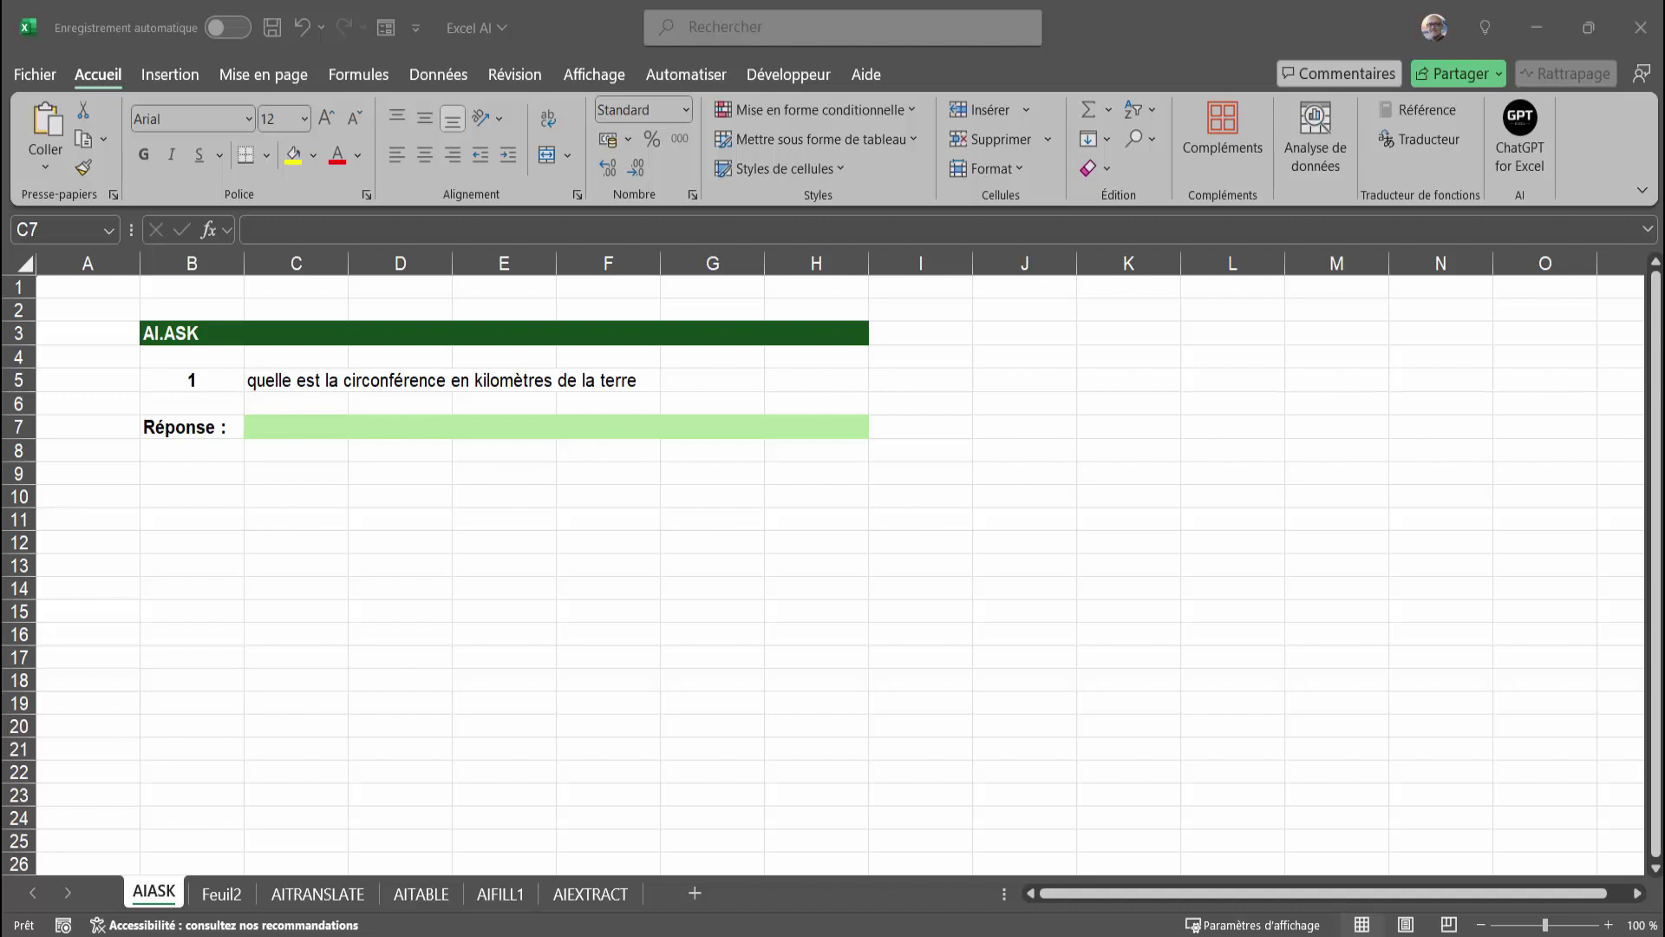
Enter =AI.ASK(C5) in C7, returning about 40 075 kilometres
left_click(336, 430)
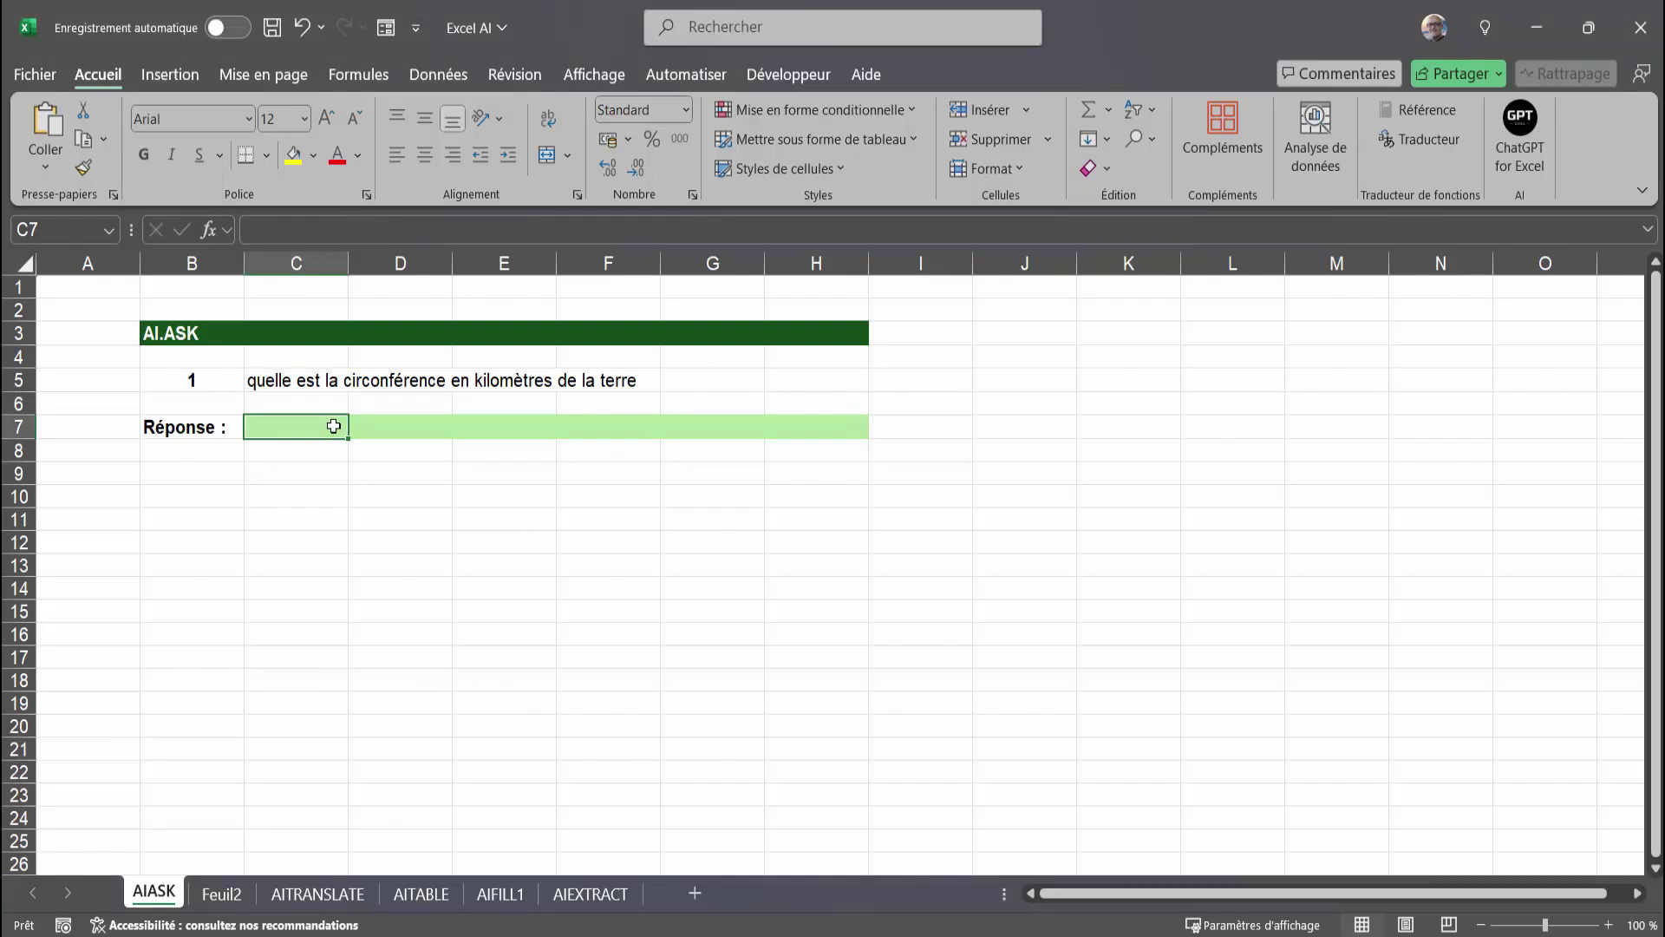
type("=")
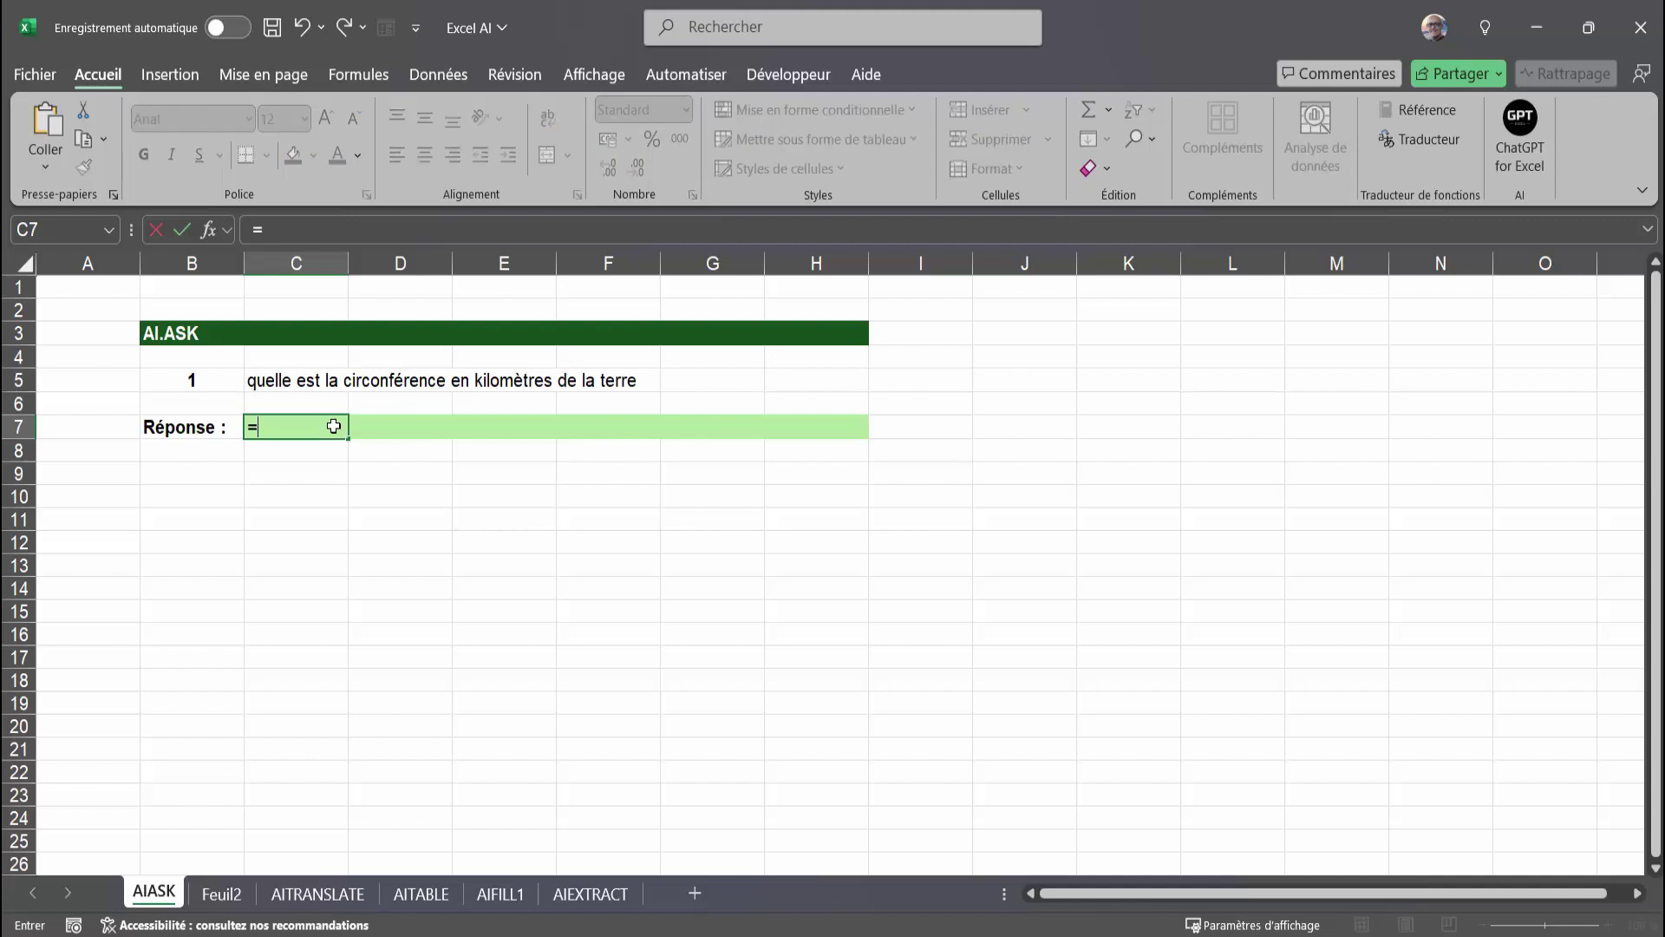
type("ai")
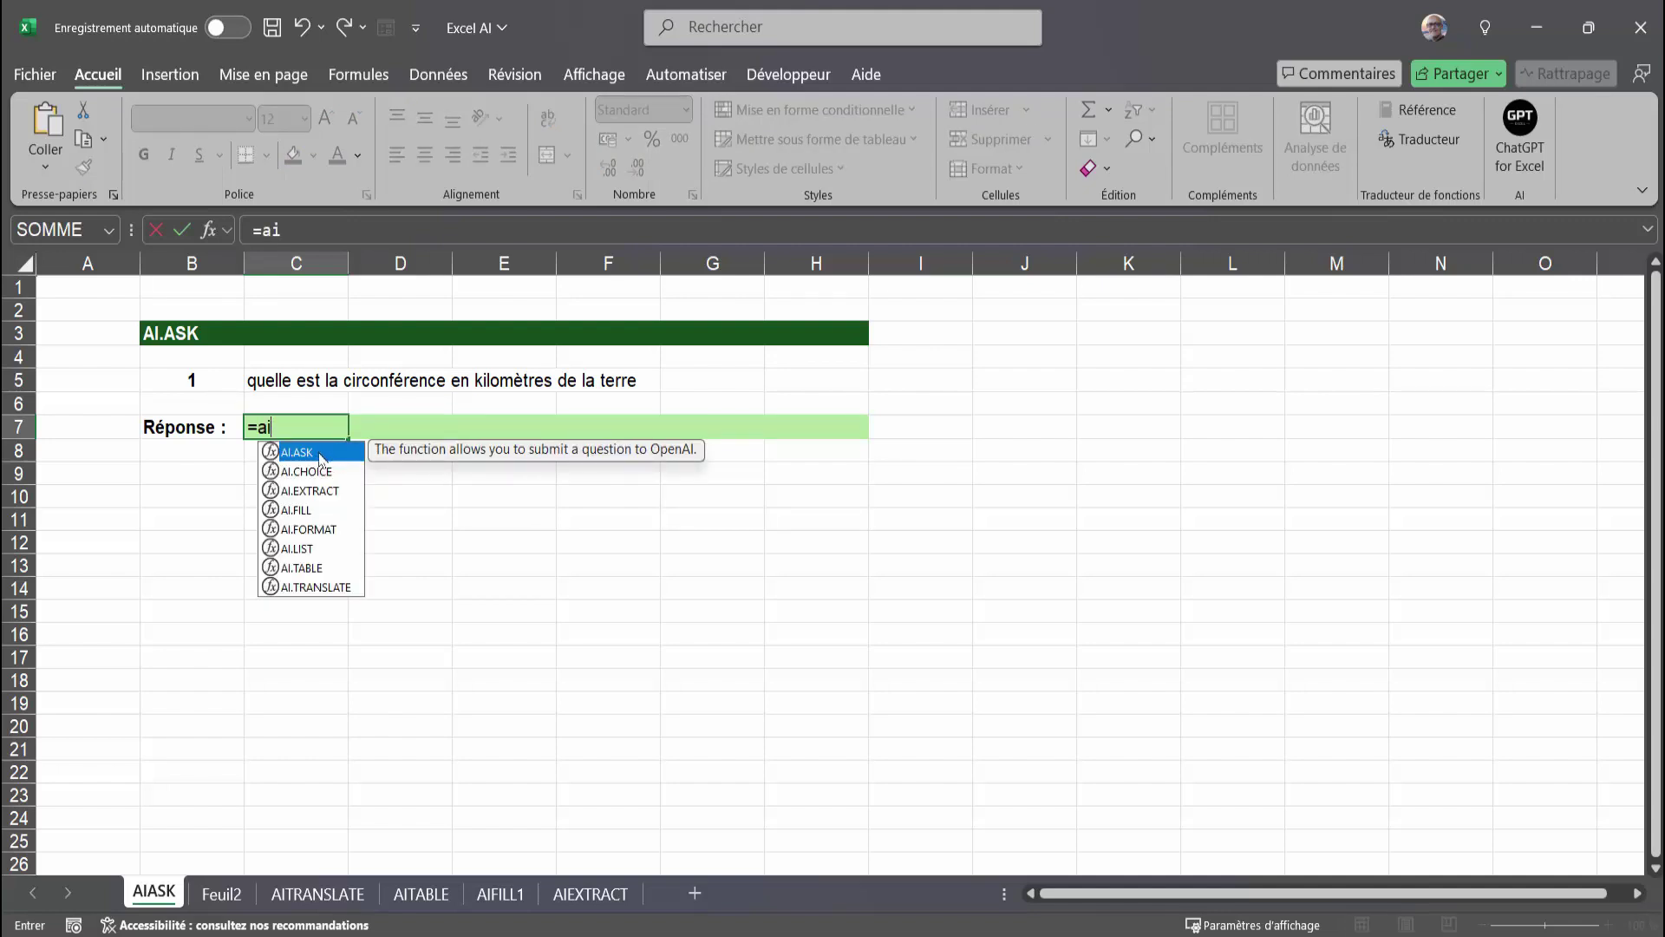
double_click(316, 453)
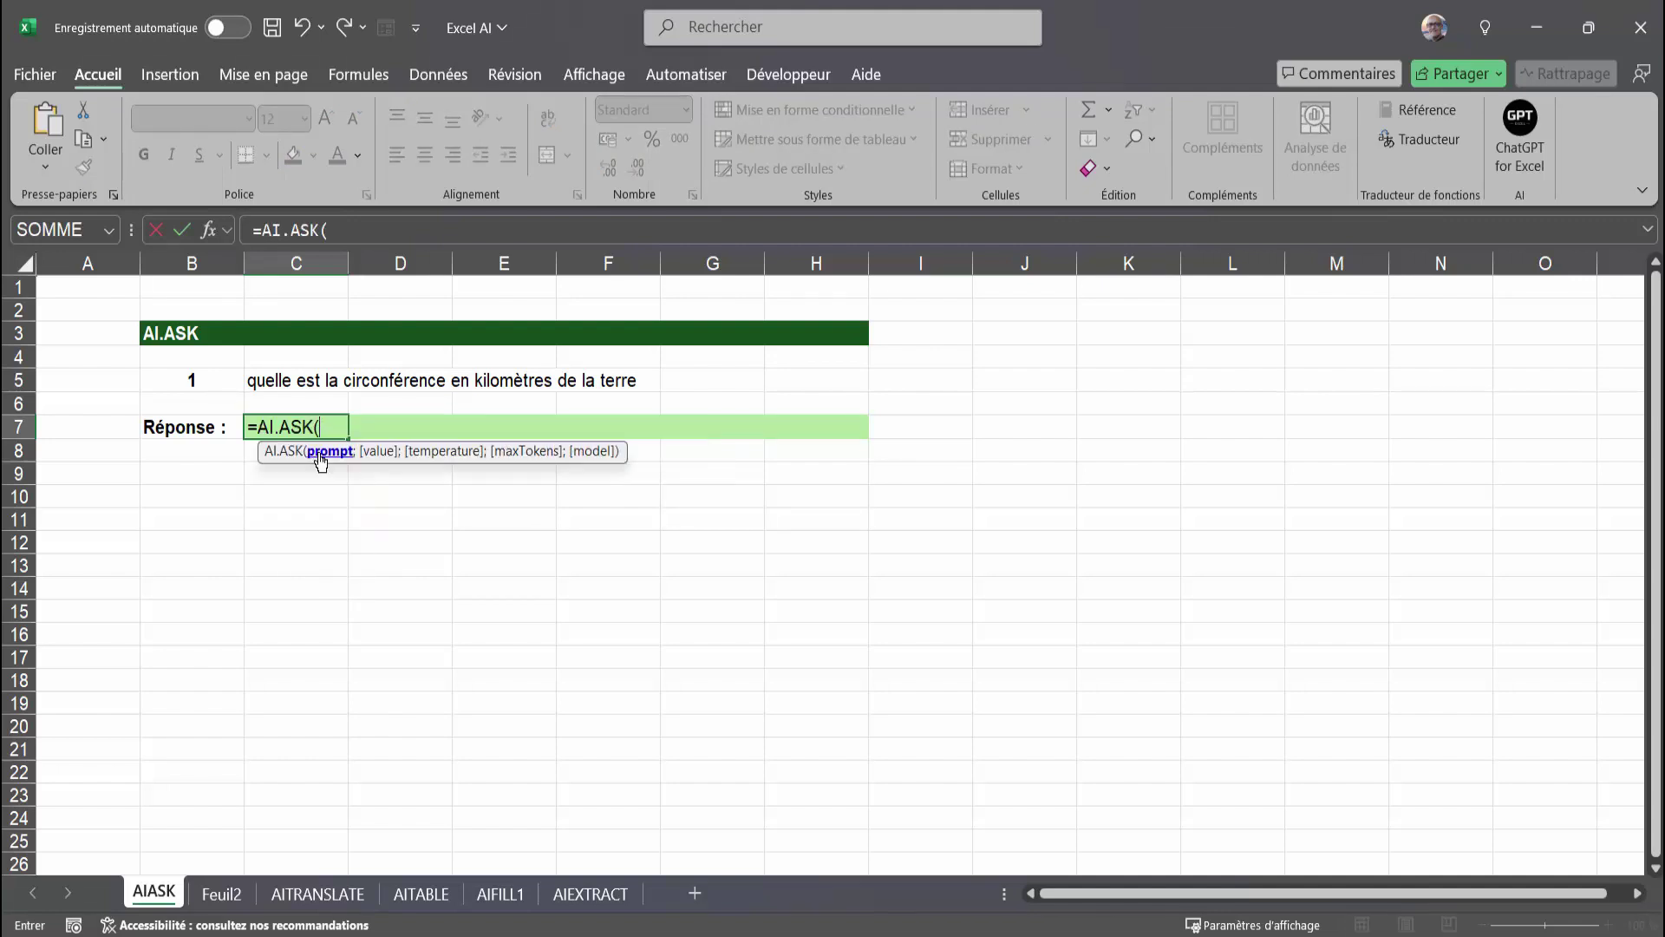
left_click(284, 380)
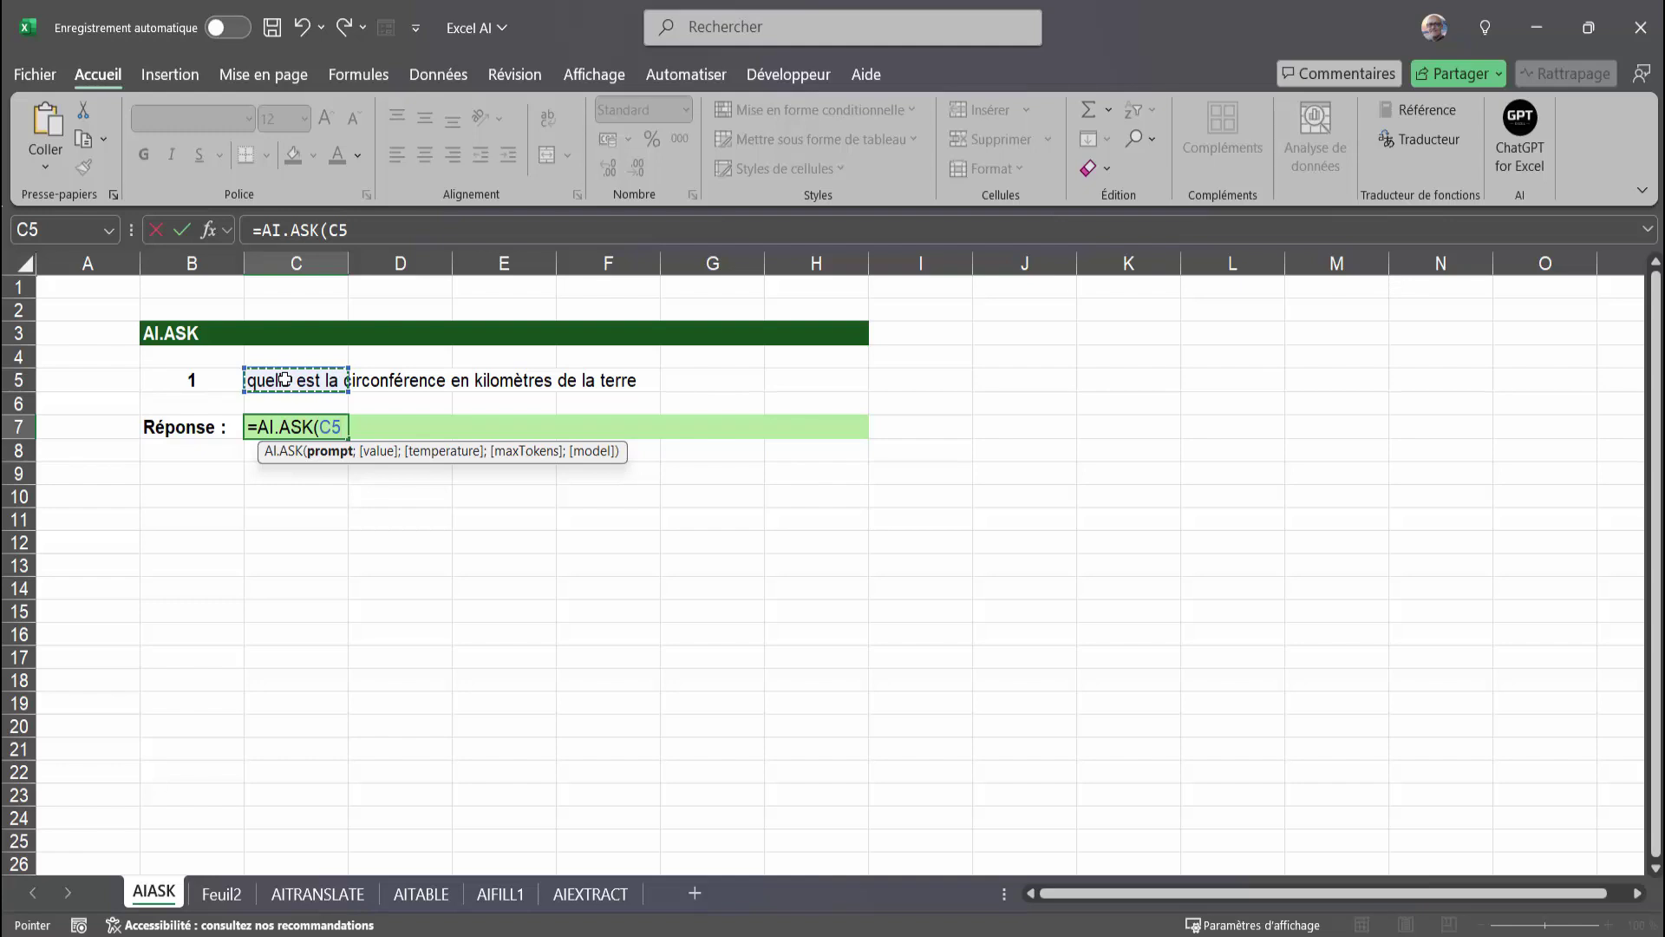
type(")")
key("Return")
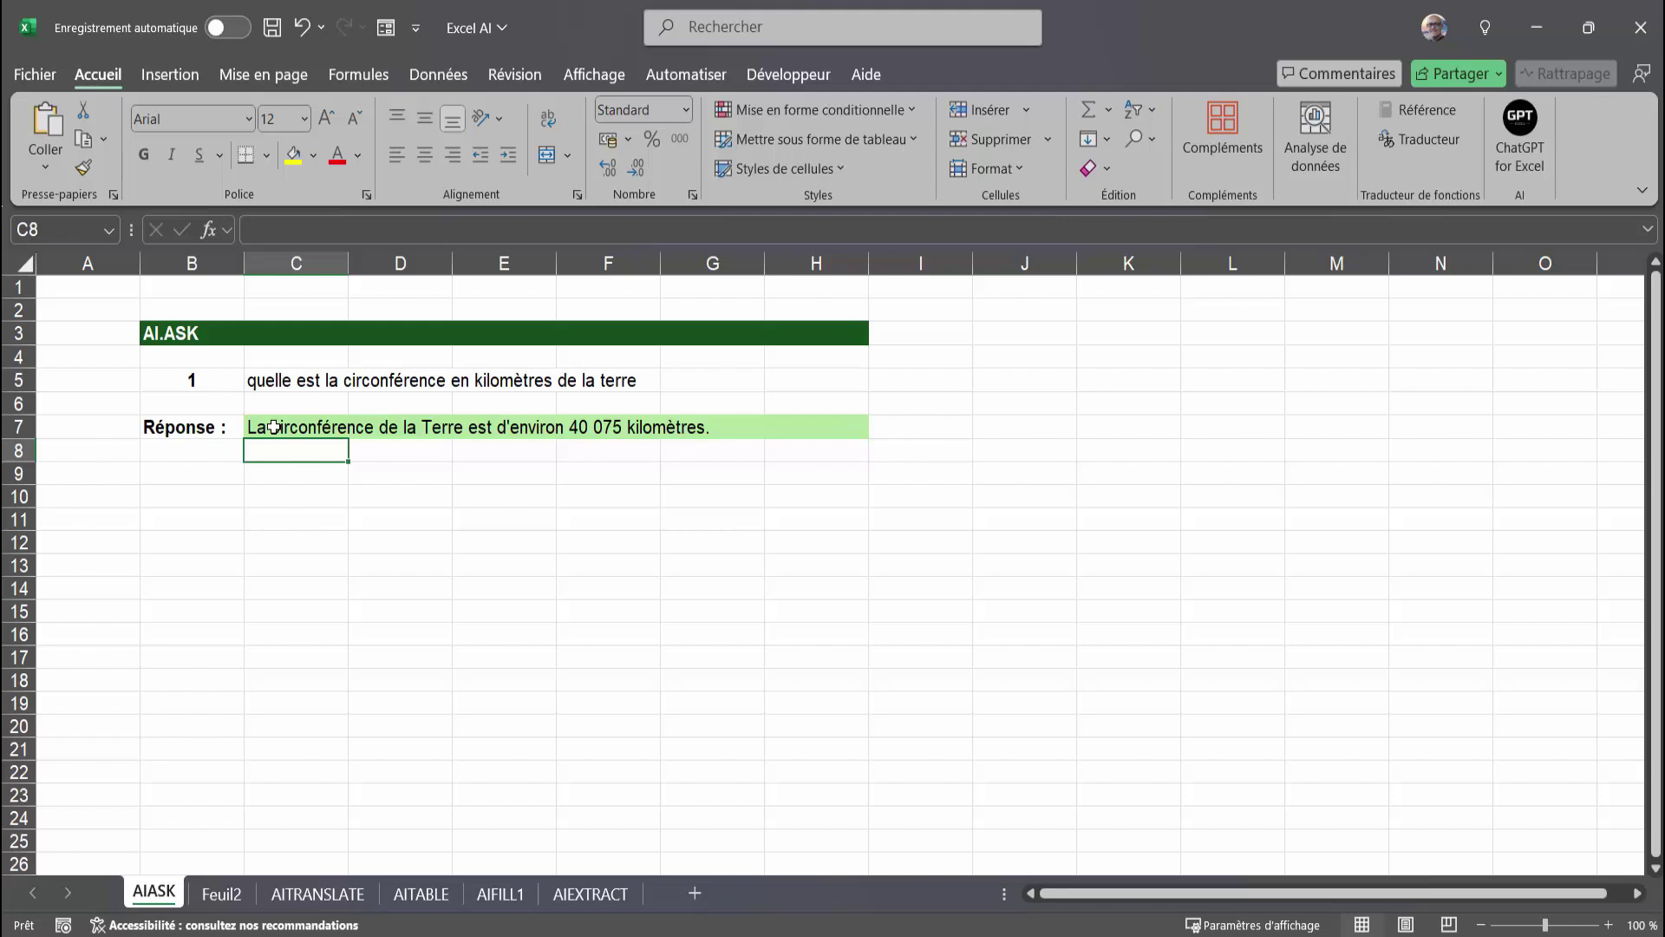
left_click(299, 496)
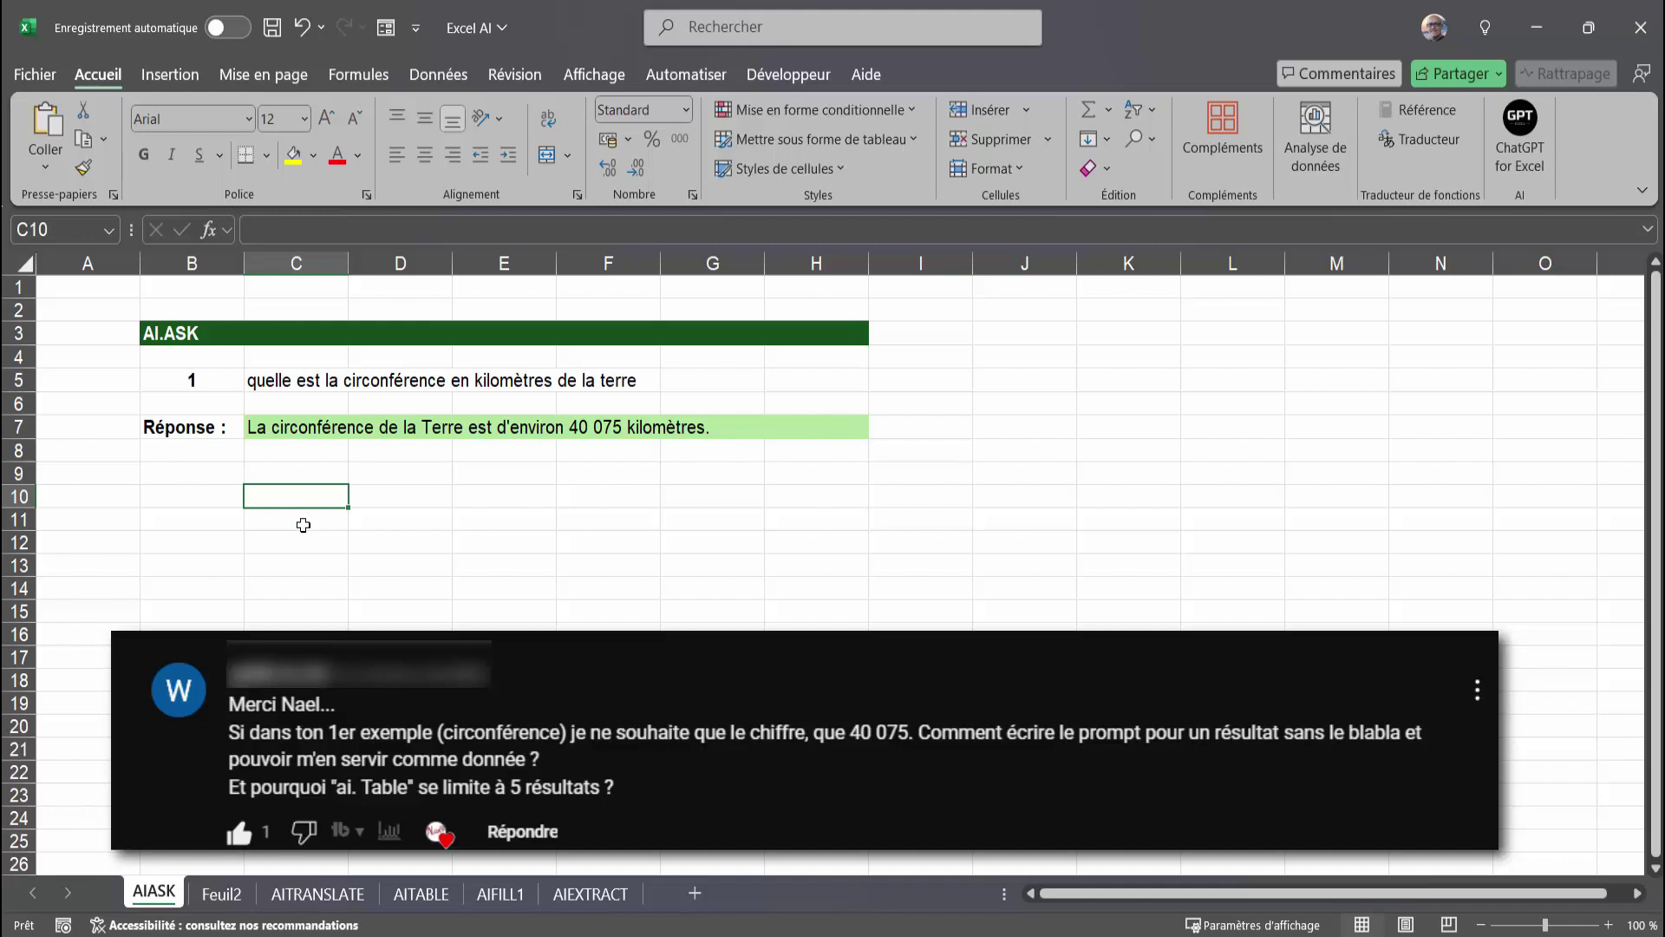
Enter =AI.EXTRACT(C7;"chiffres") in C10 to return 40 075
type("=ai")
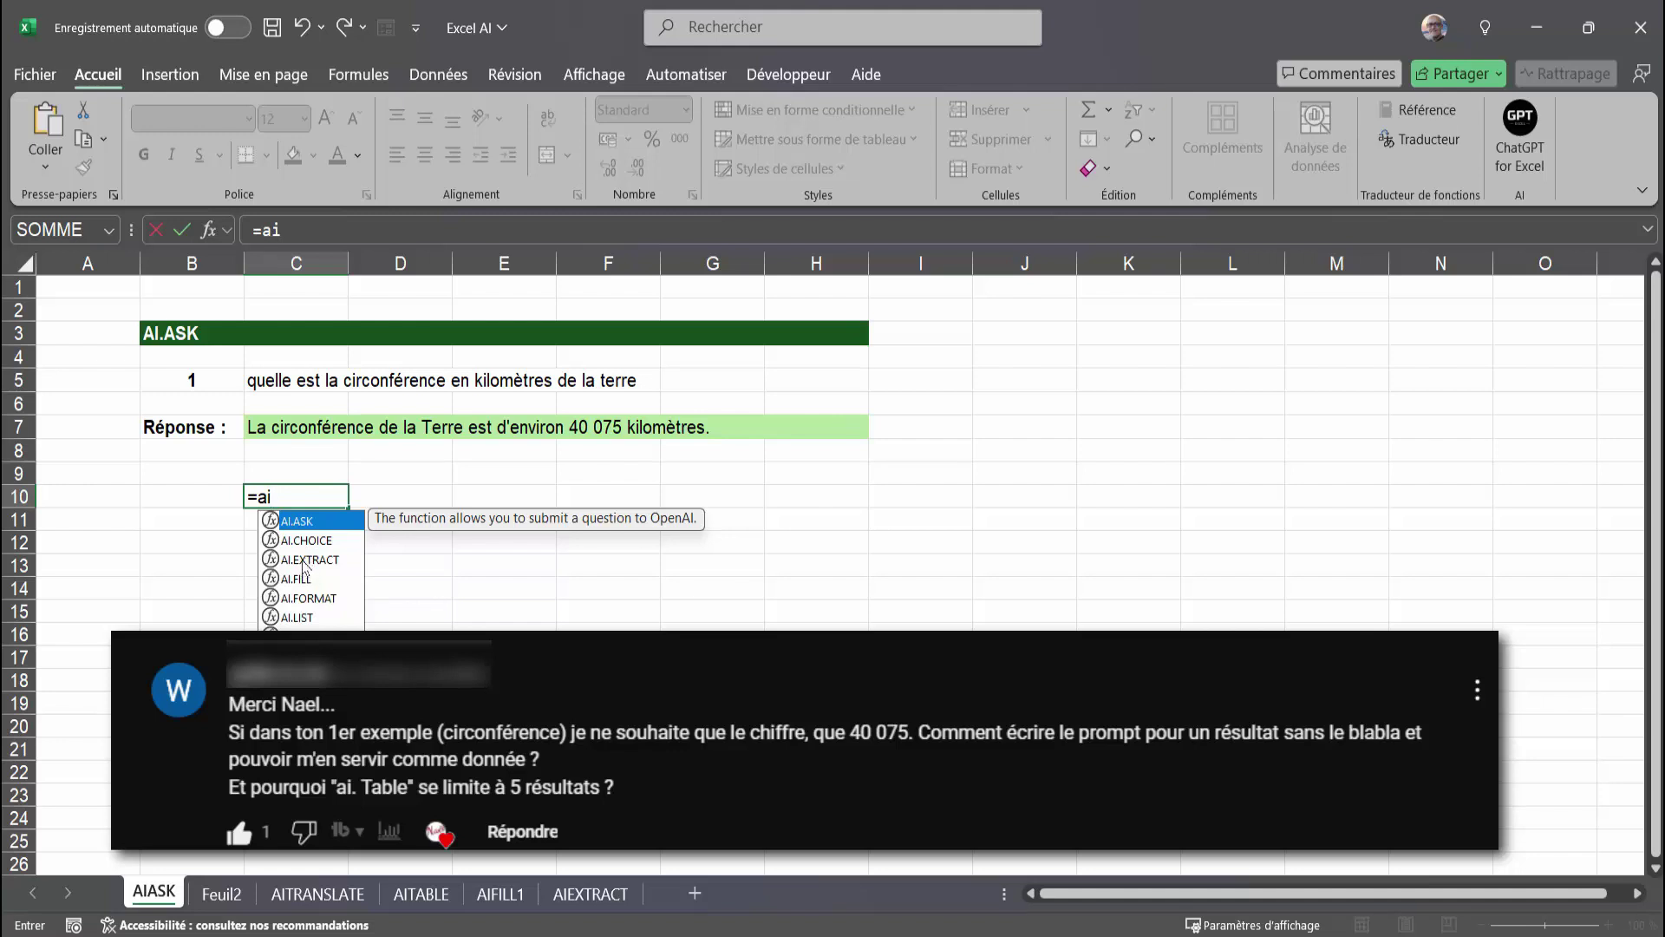
double_click(304, 561)
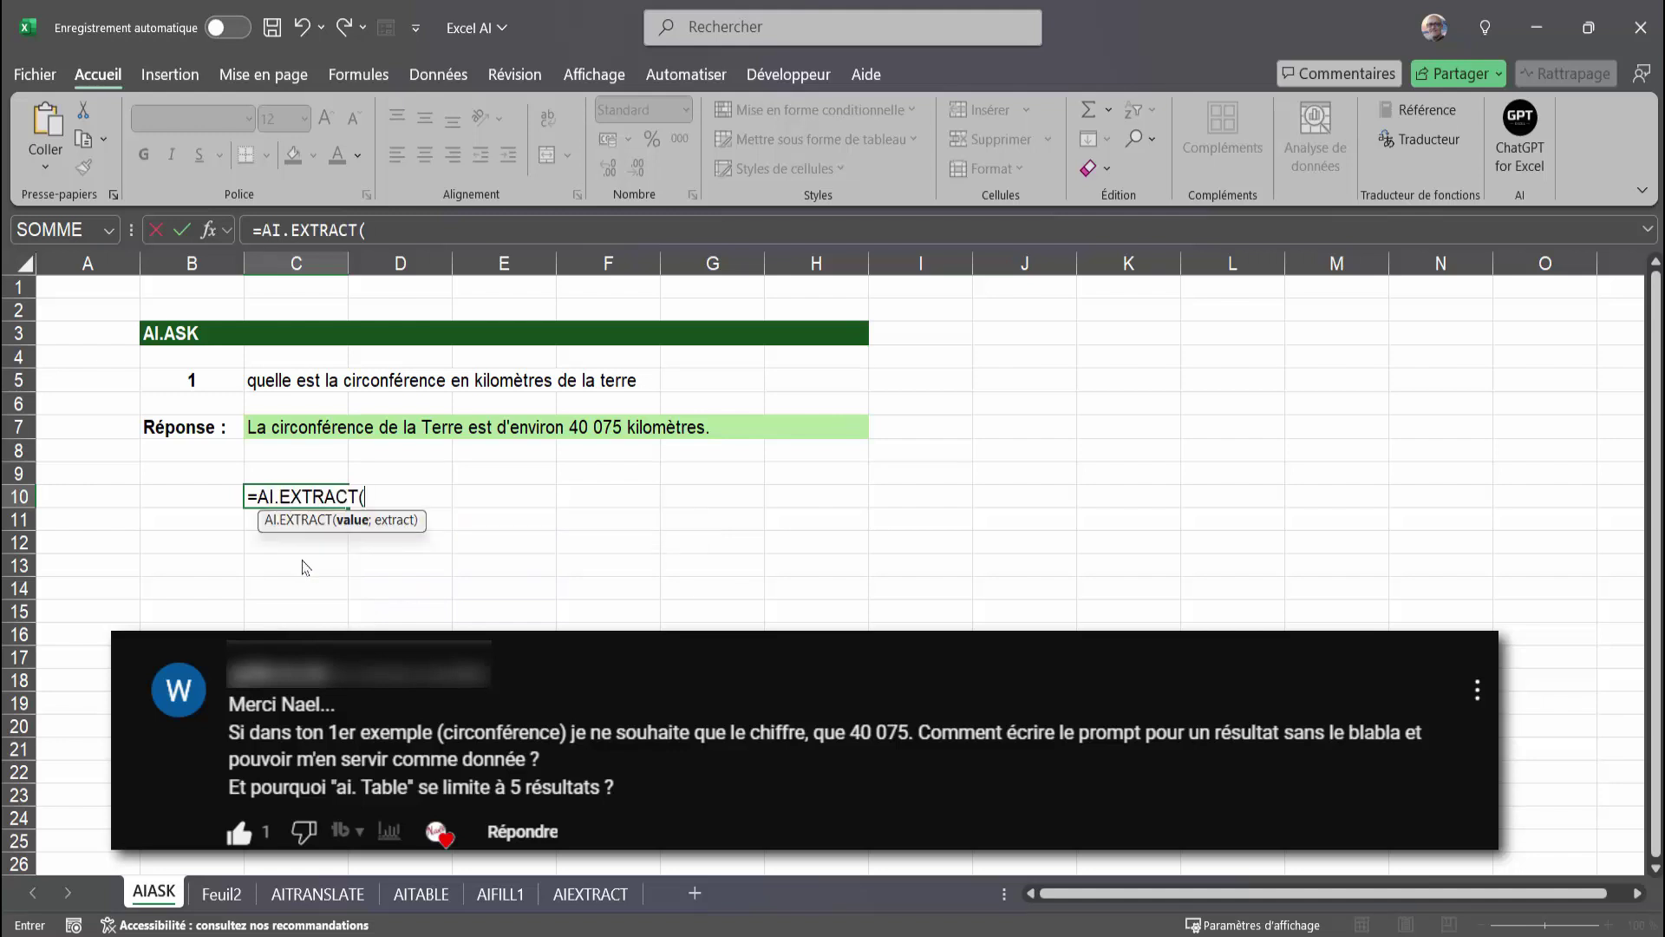
left_click(274, 425)
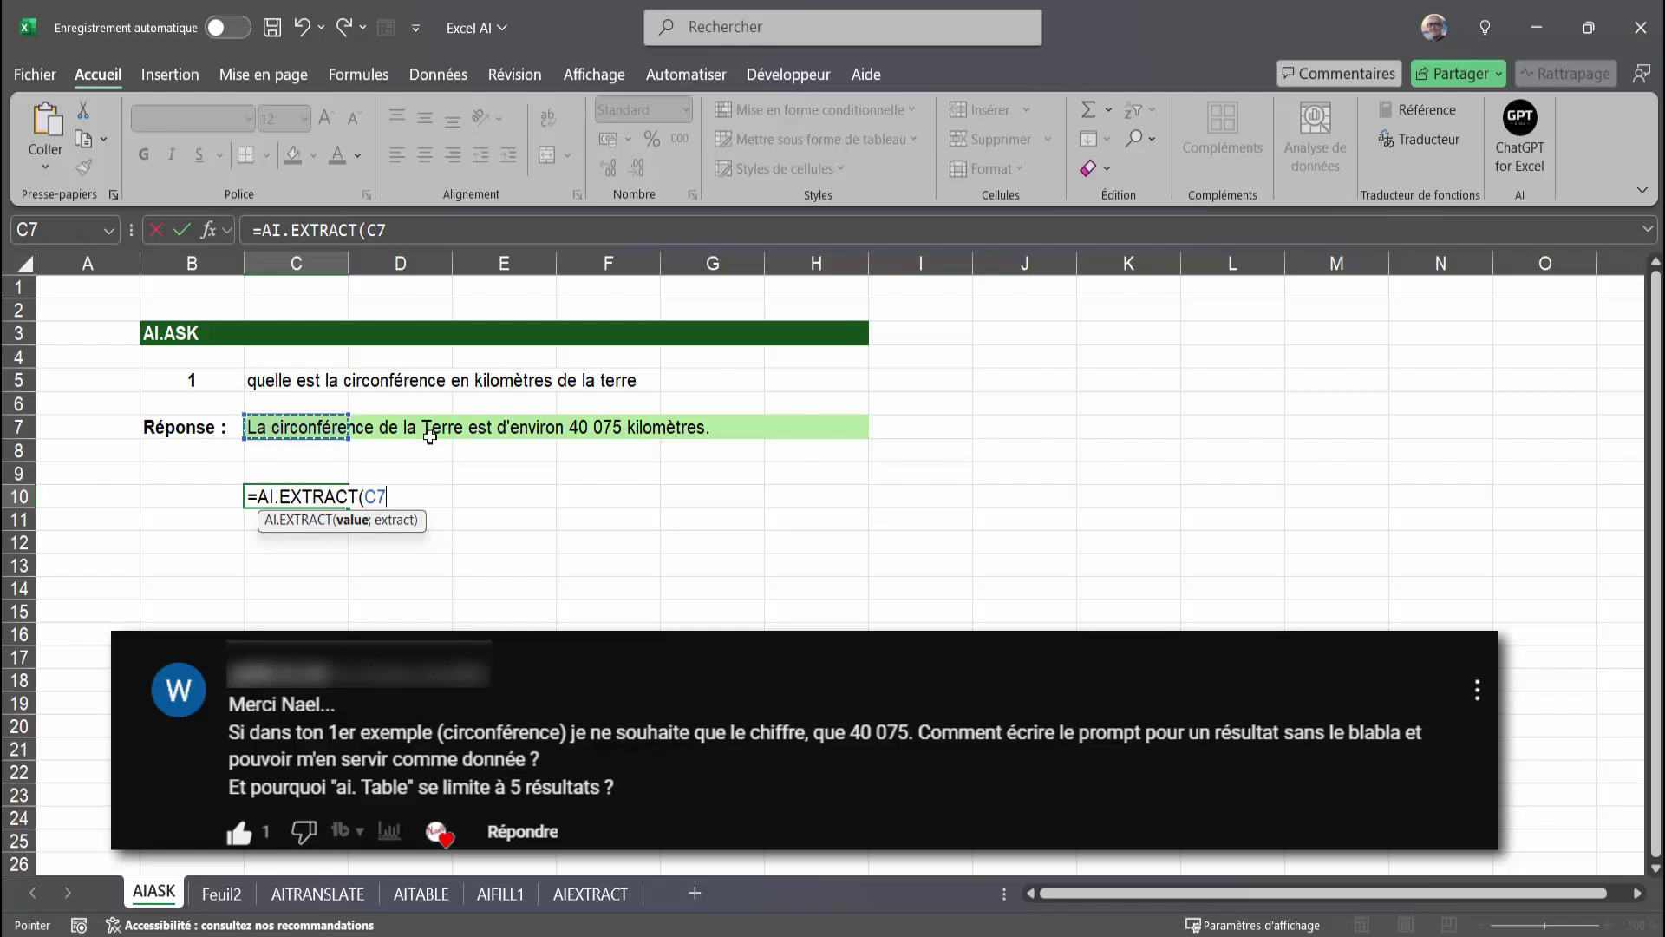
type(";\"chiffe")
key("BackSpace")
type("res\"")
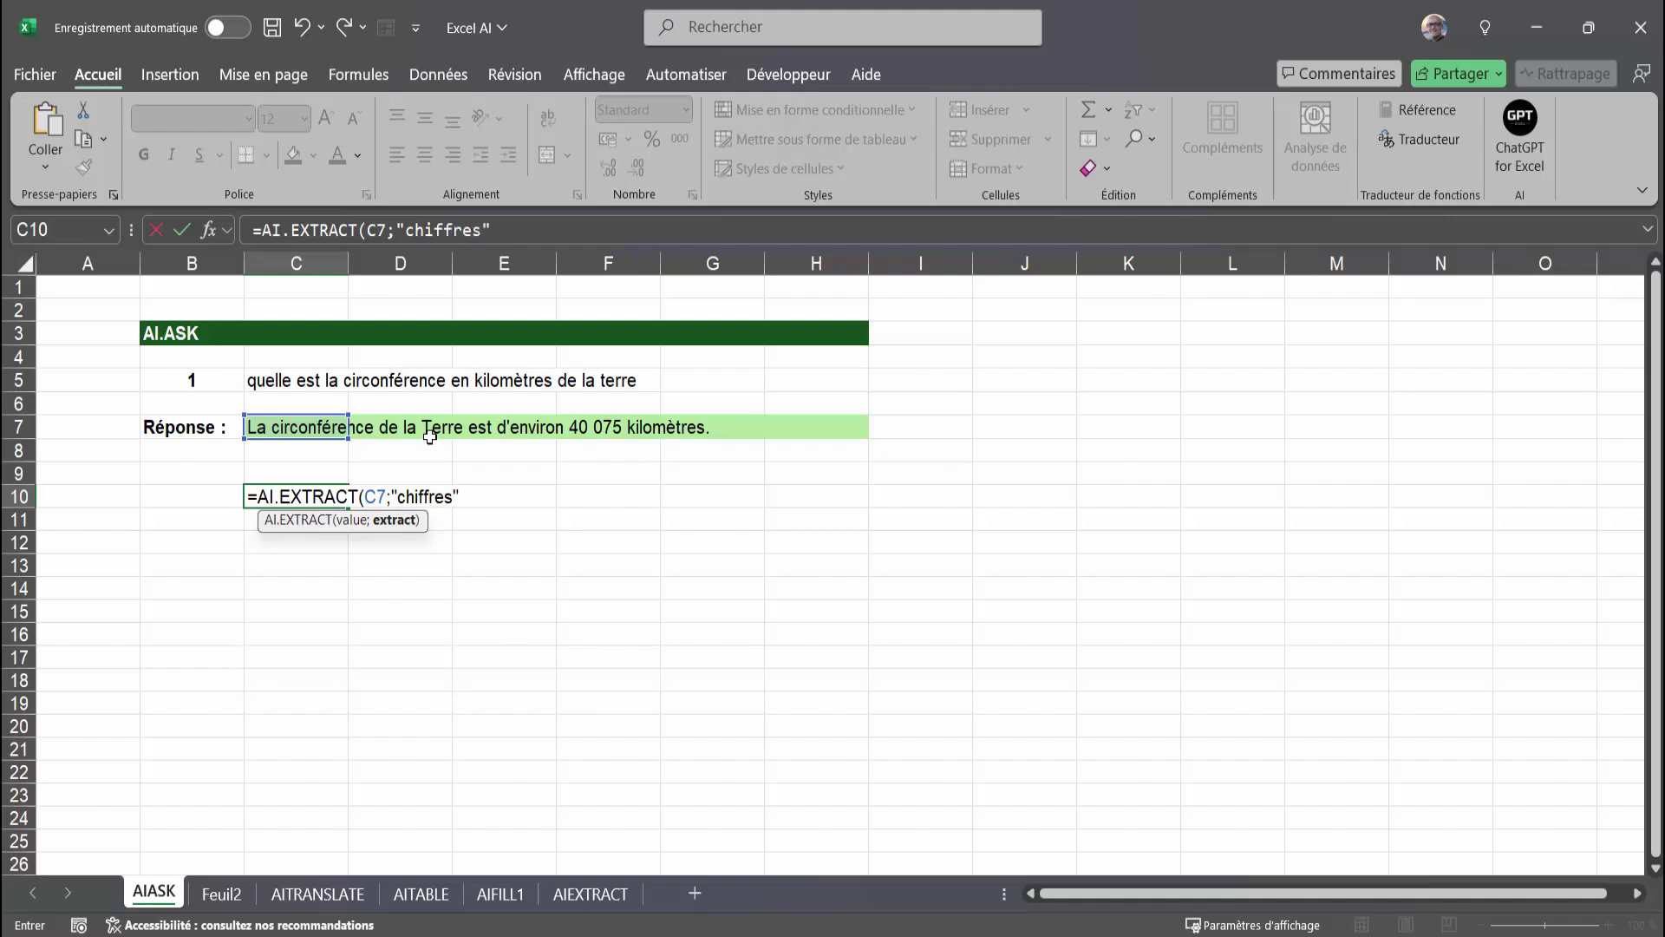
type(")")
key("Return")
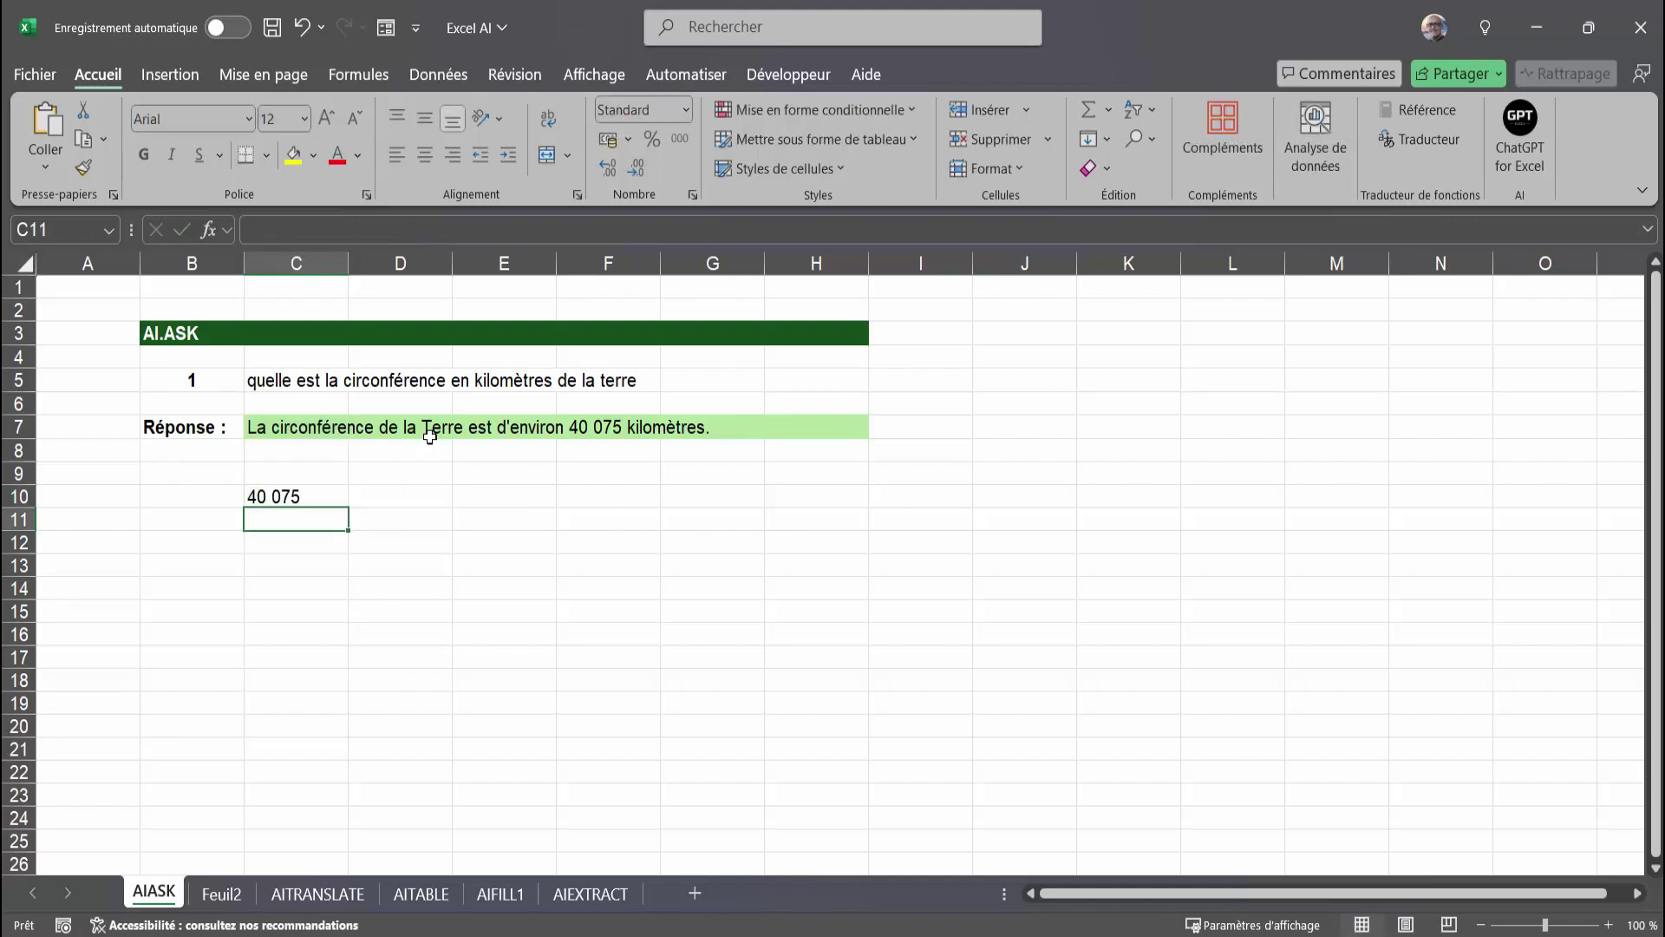
left_click(287, 552)
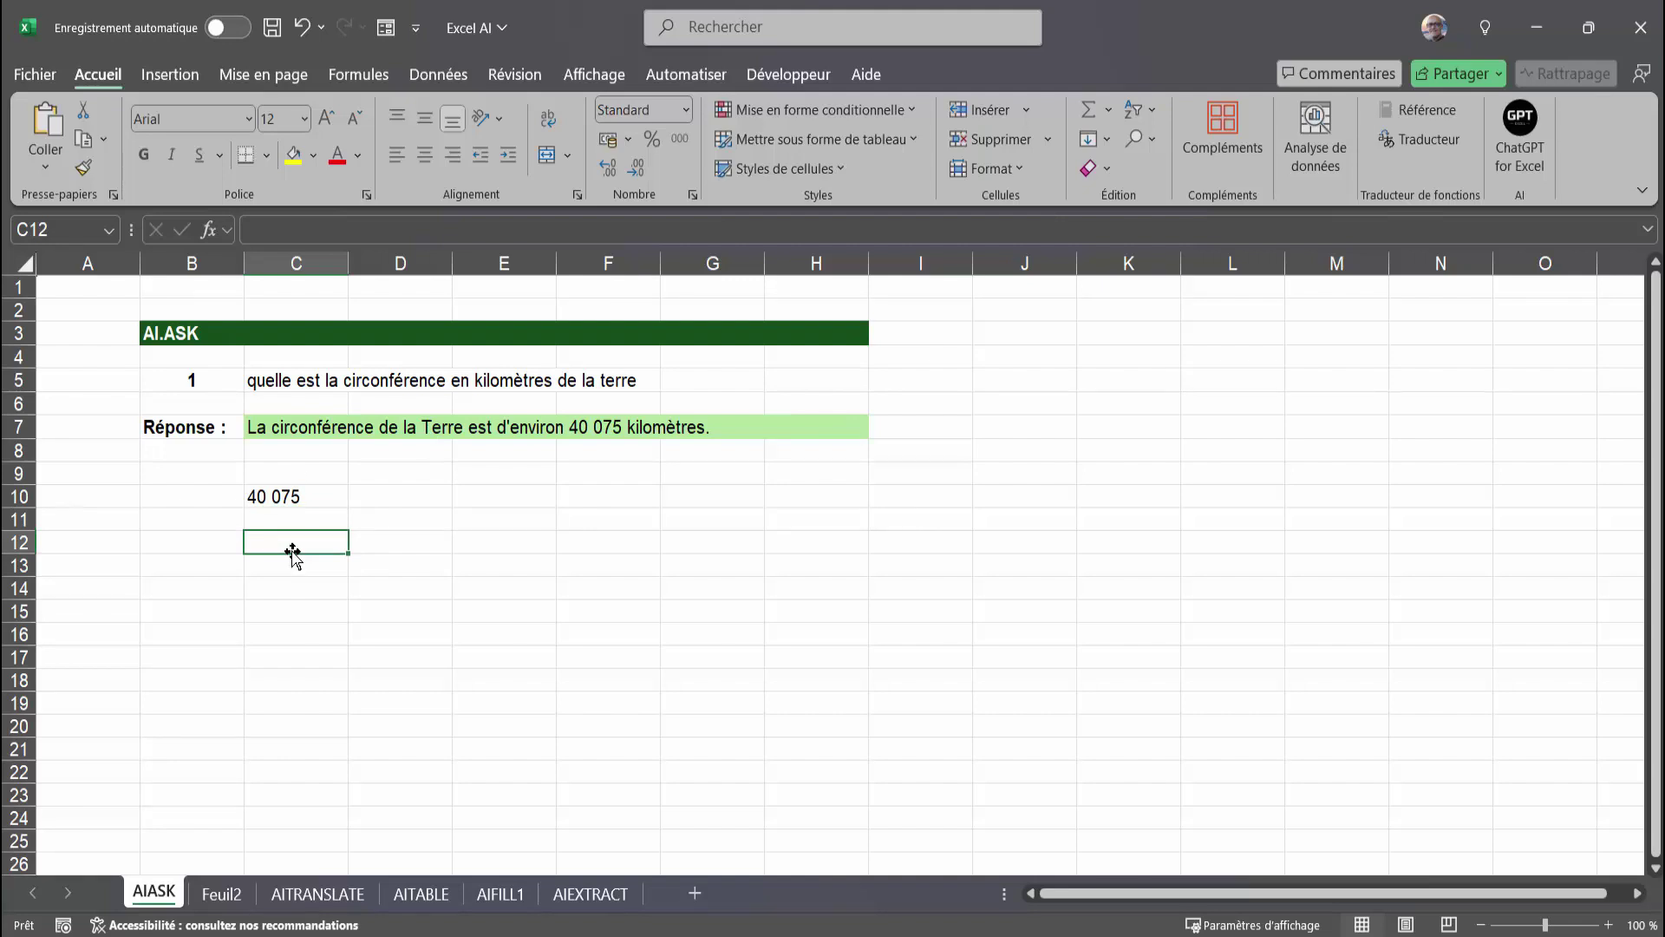
Enter =SOMME(C10) in C12 to sum the extracted 40 075, which returns 0
type("=somme(")
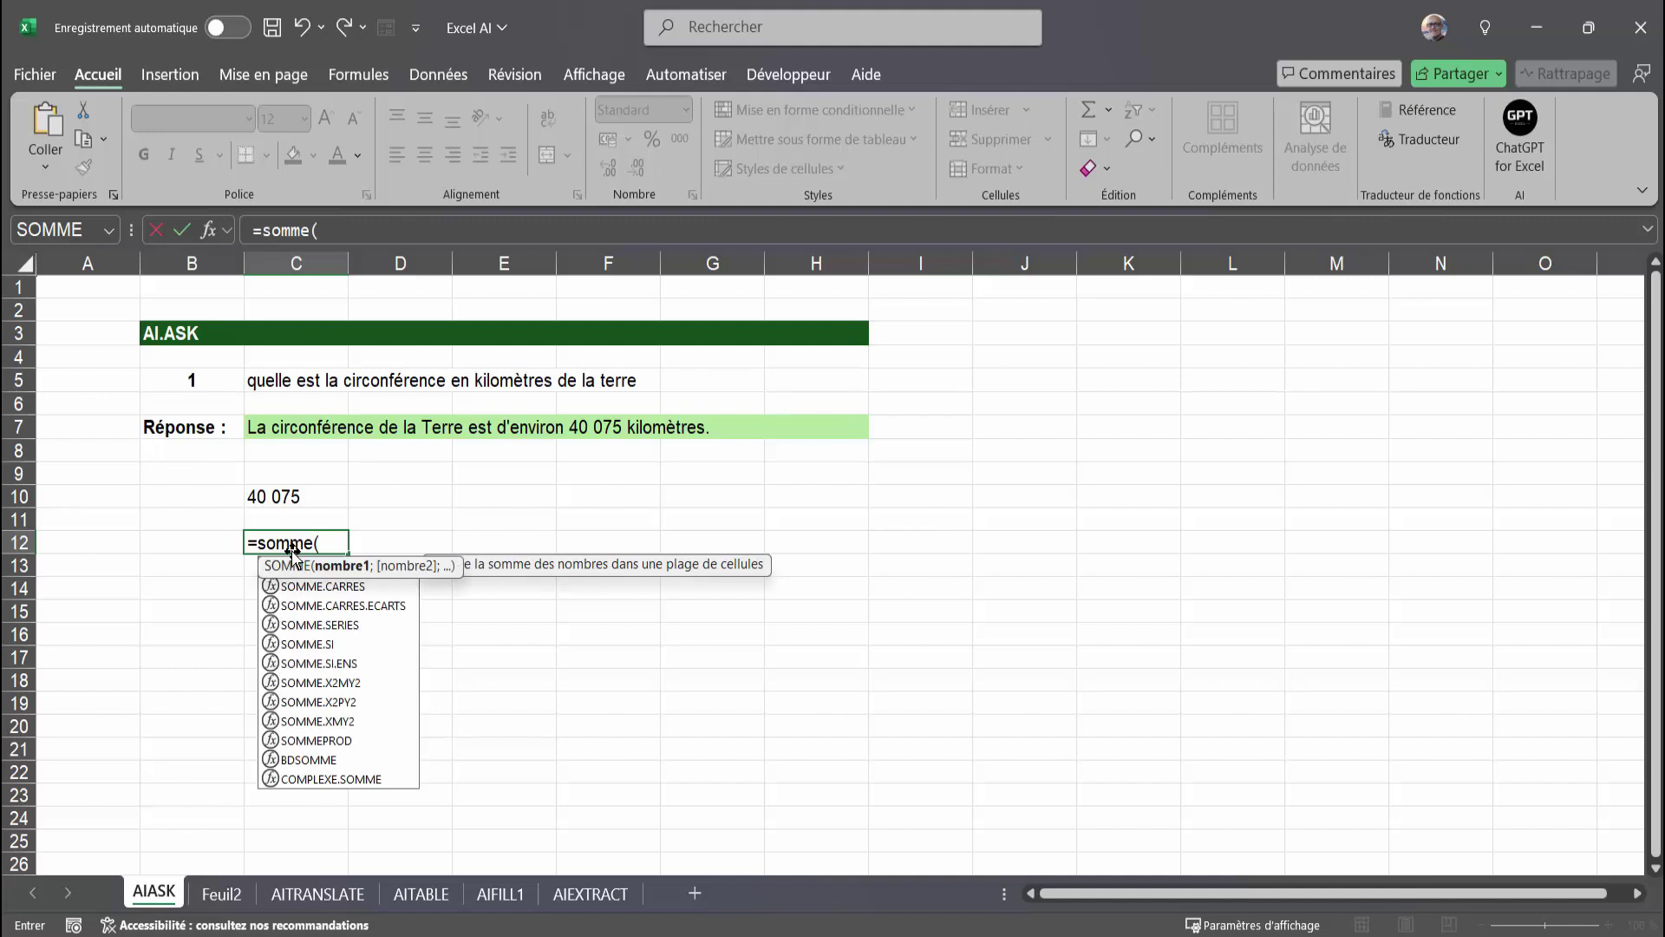
left_click(288, 497)
type(")")
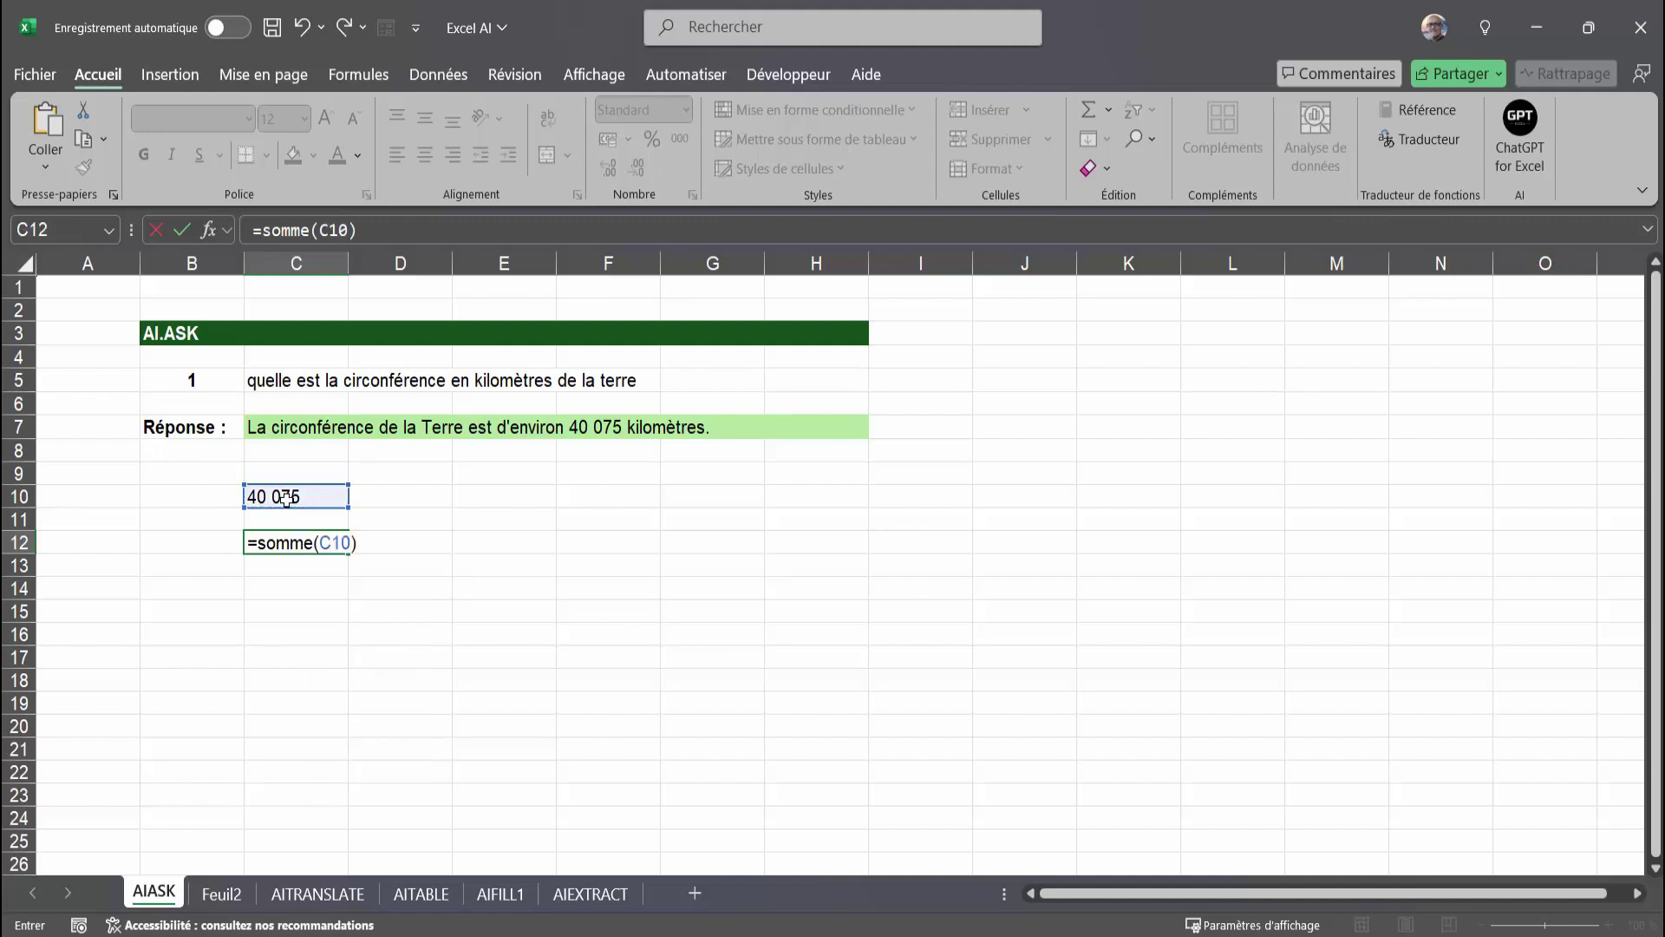
key("Return")
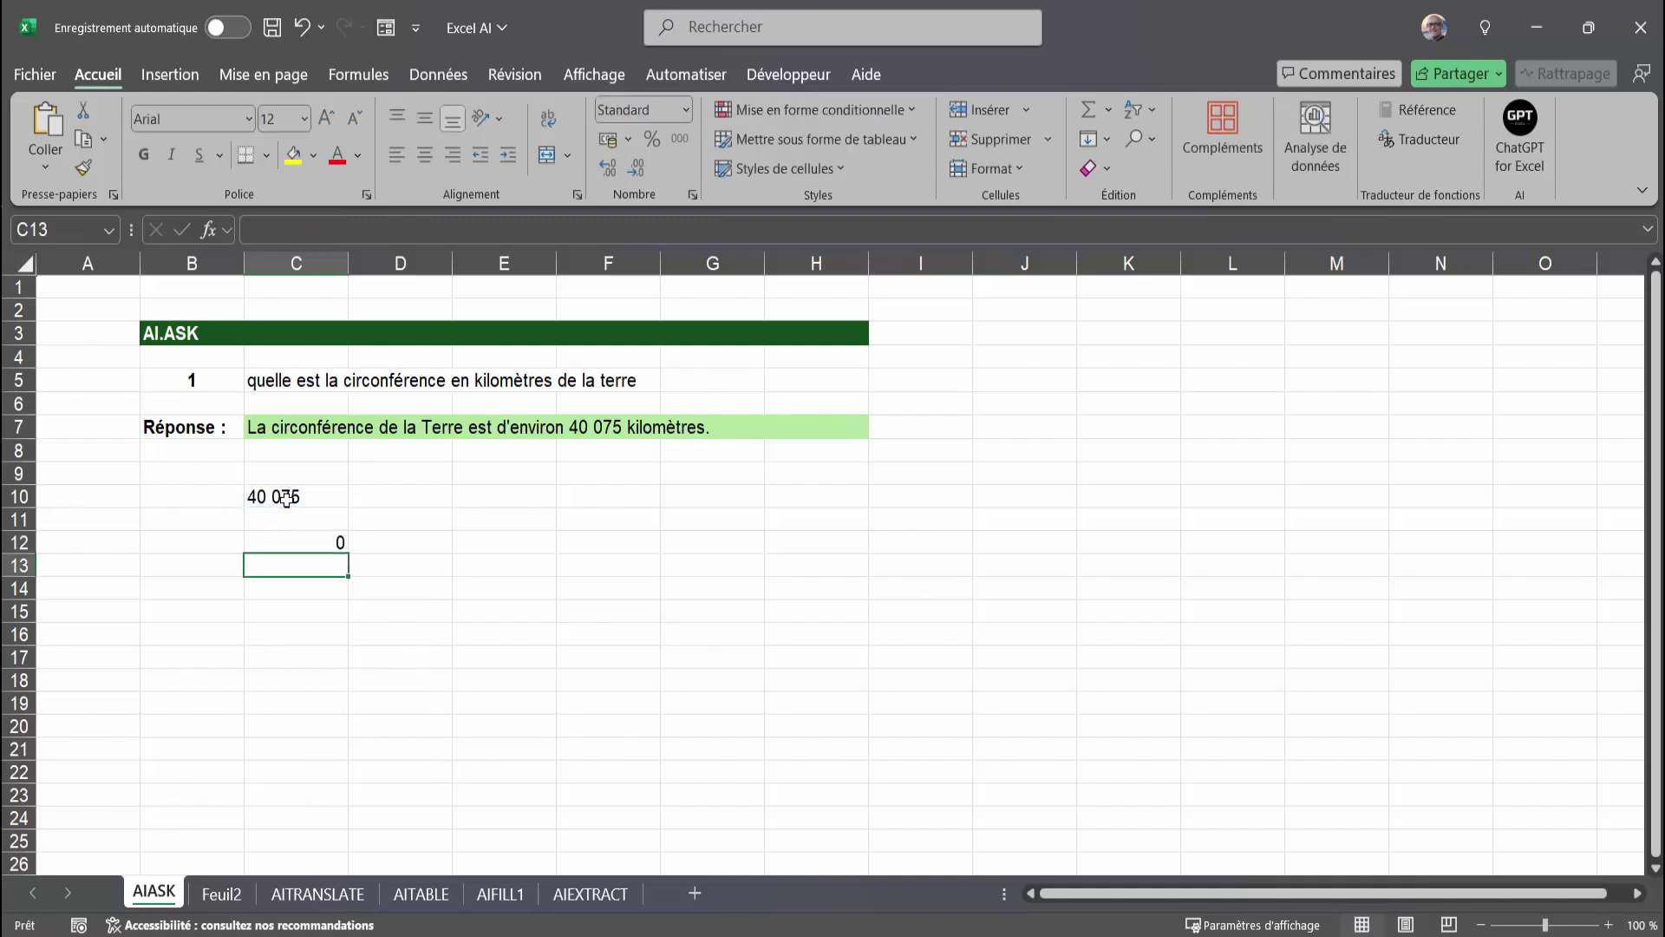
left_click(296, 540)
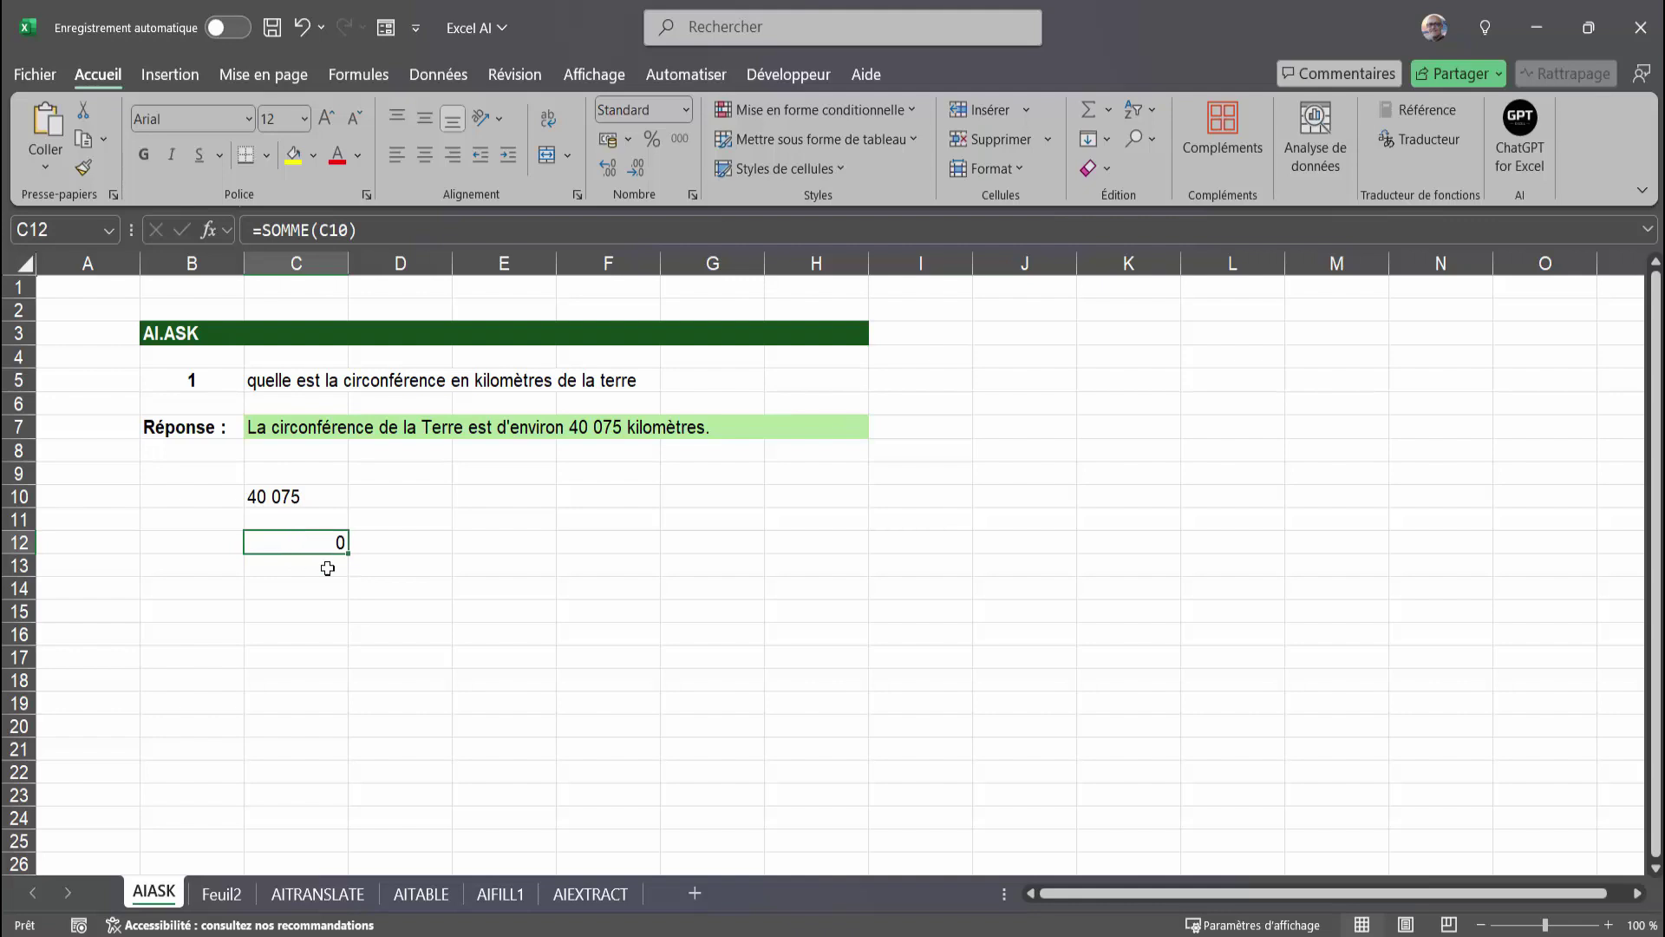
Delete the test sum from C12 and clear the AI.EXTRACT formula from C10
left_click(277, 497)
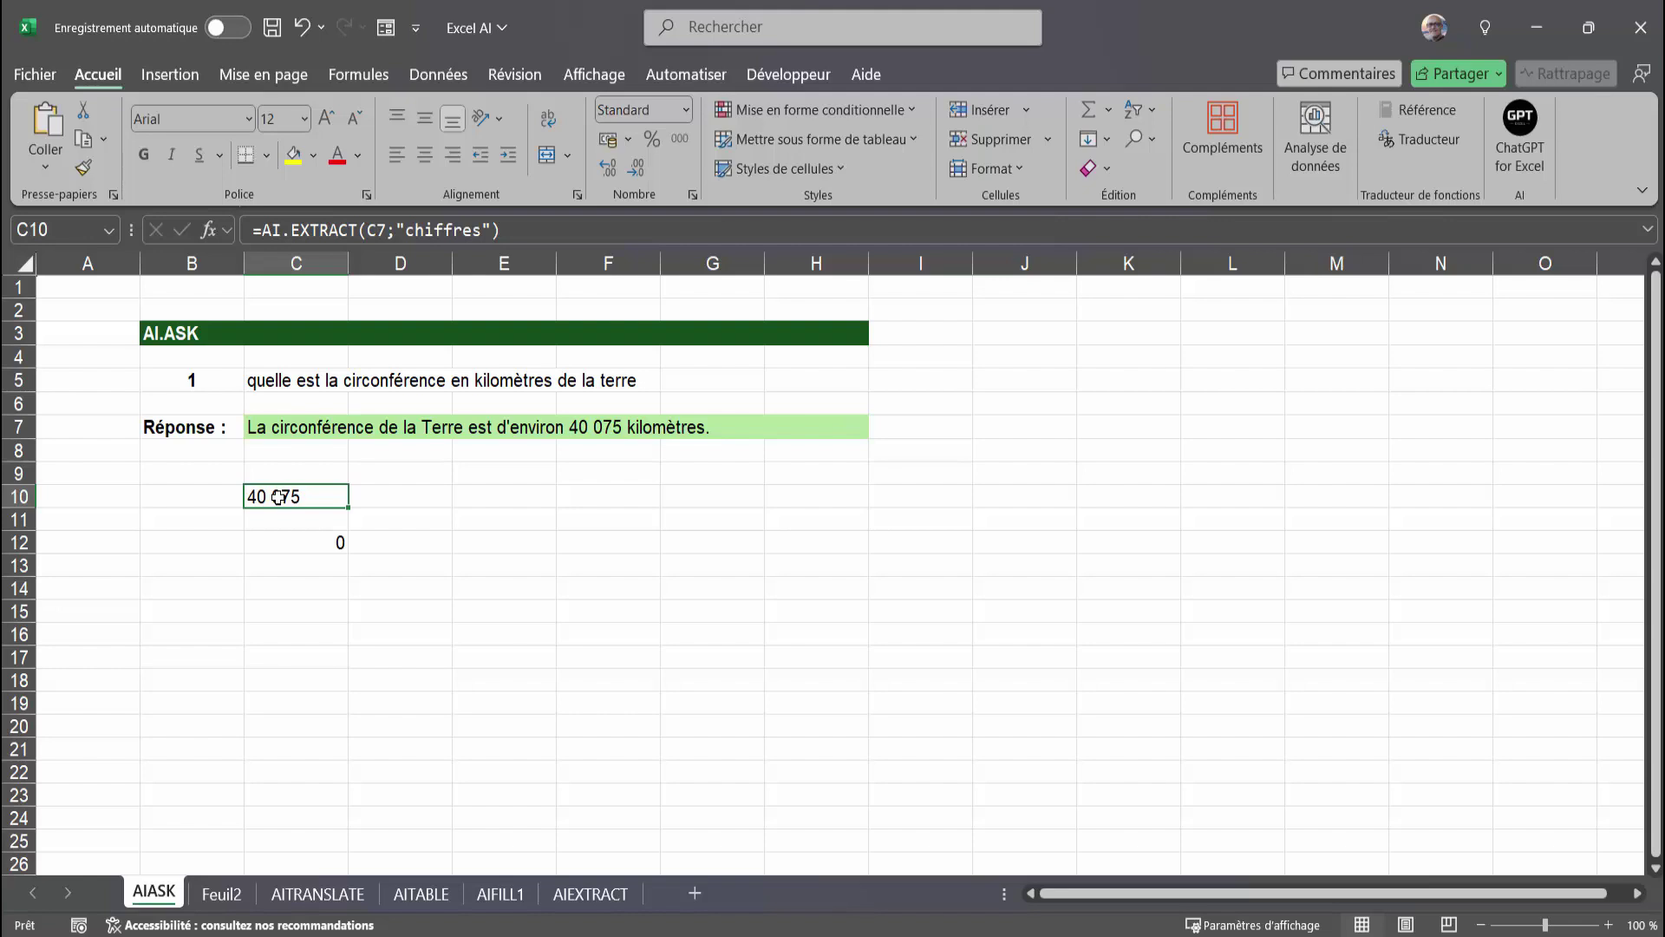
left_click(320, 540)
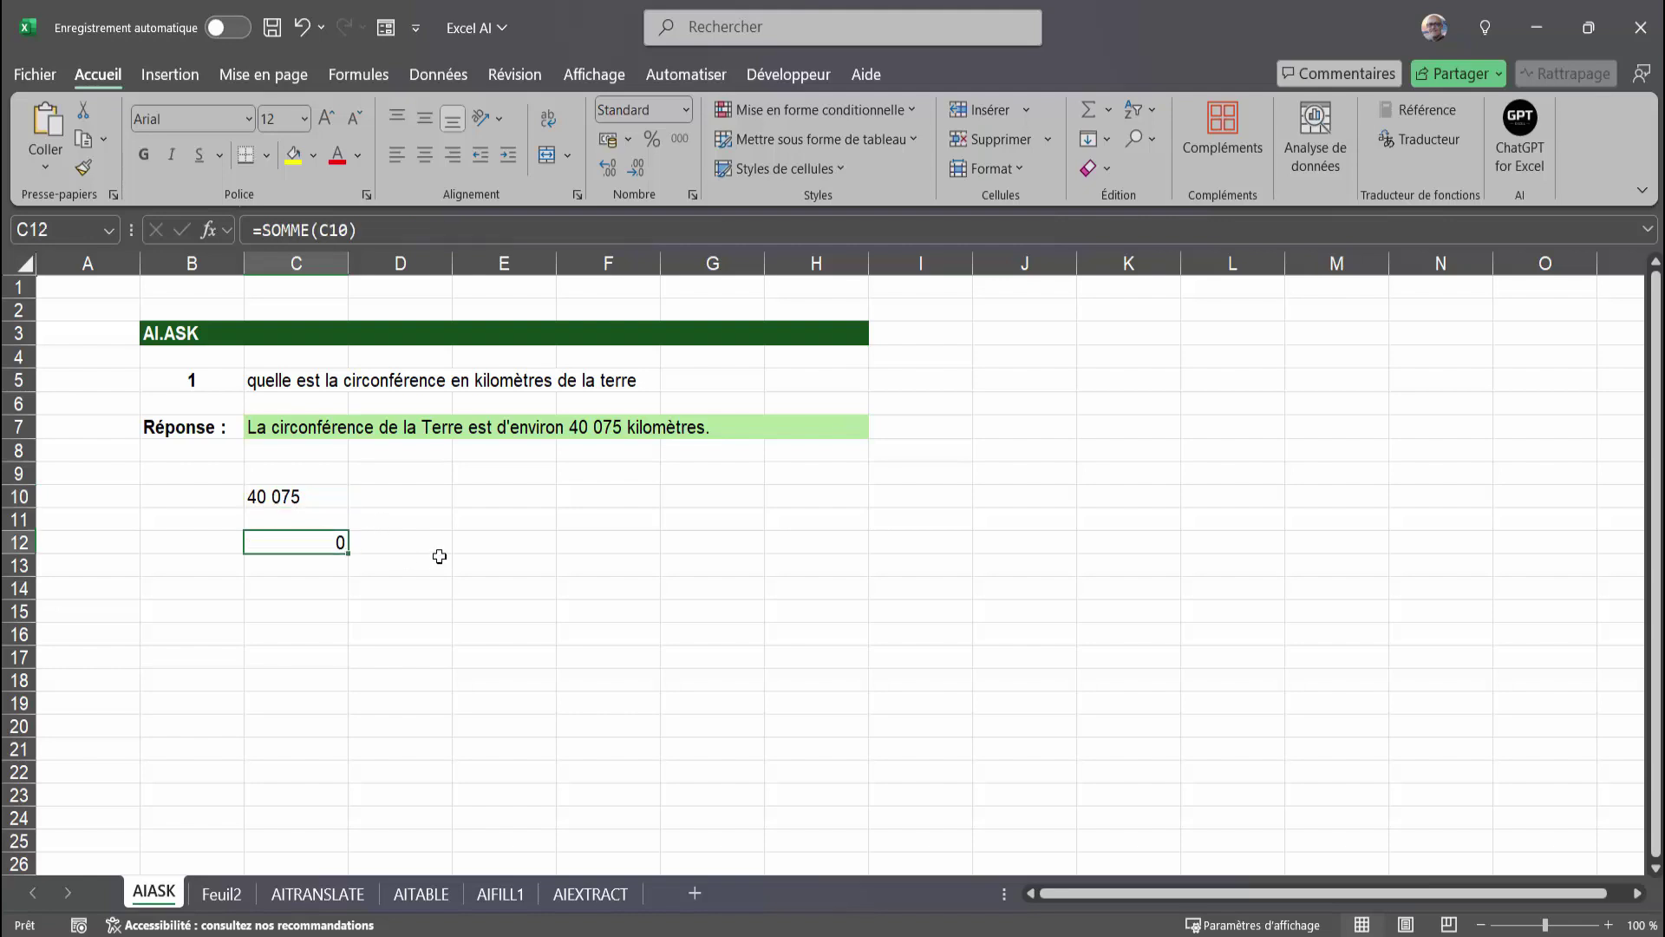
key("Delete")
left_click(279, 488)
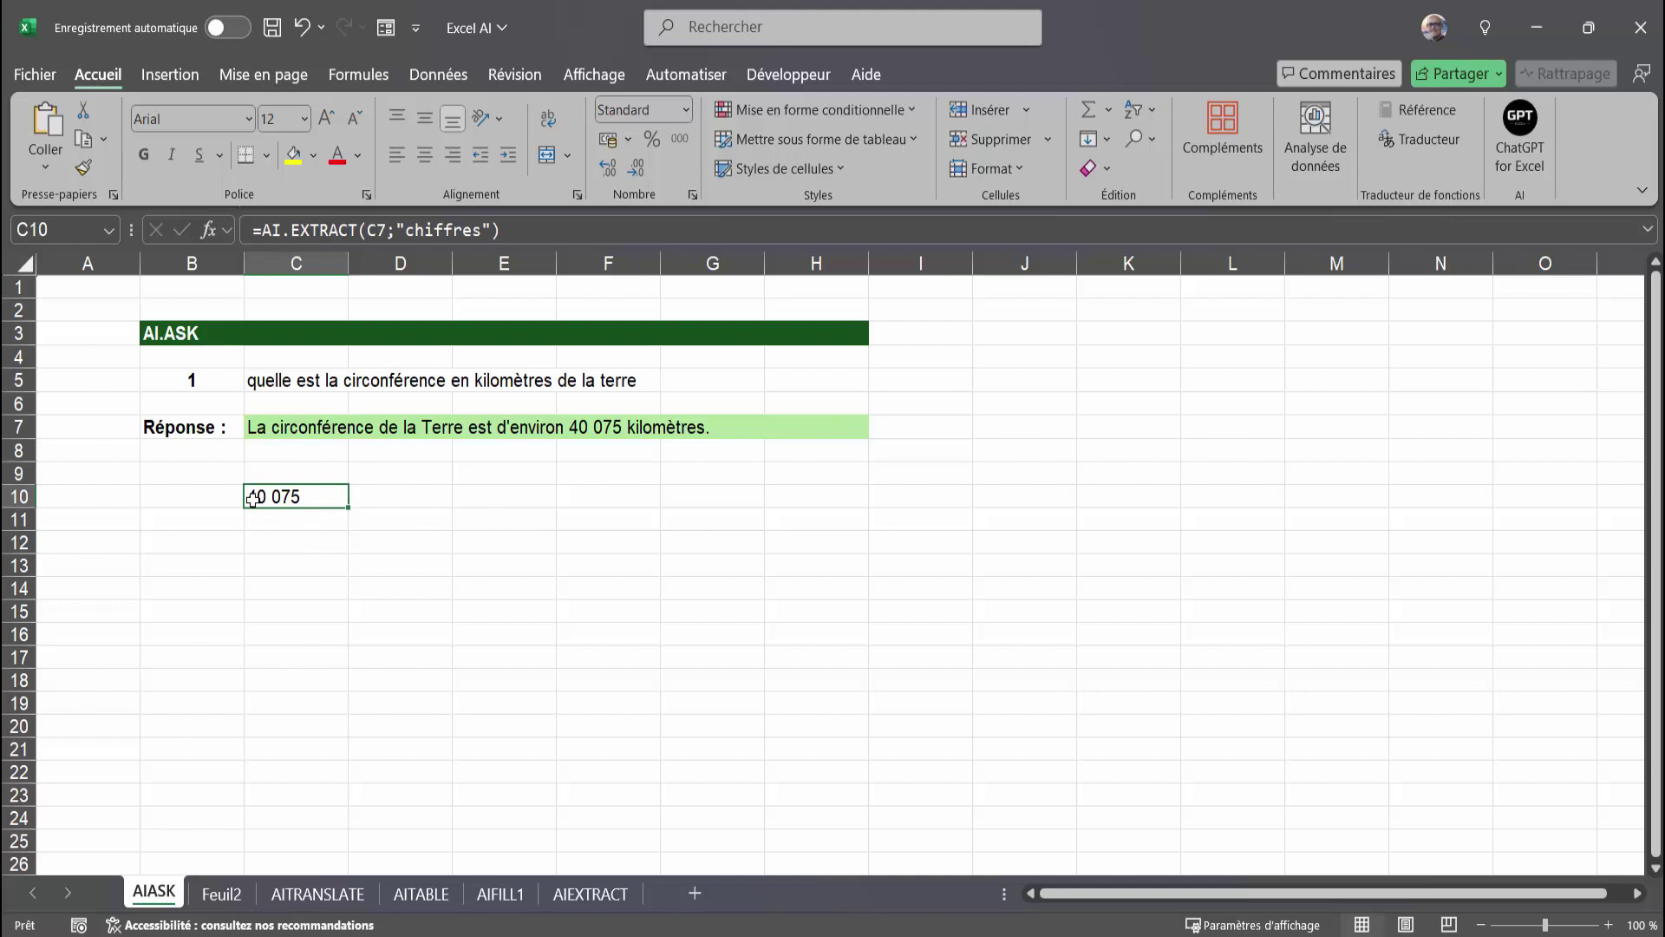
left_click(320, 542)
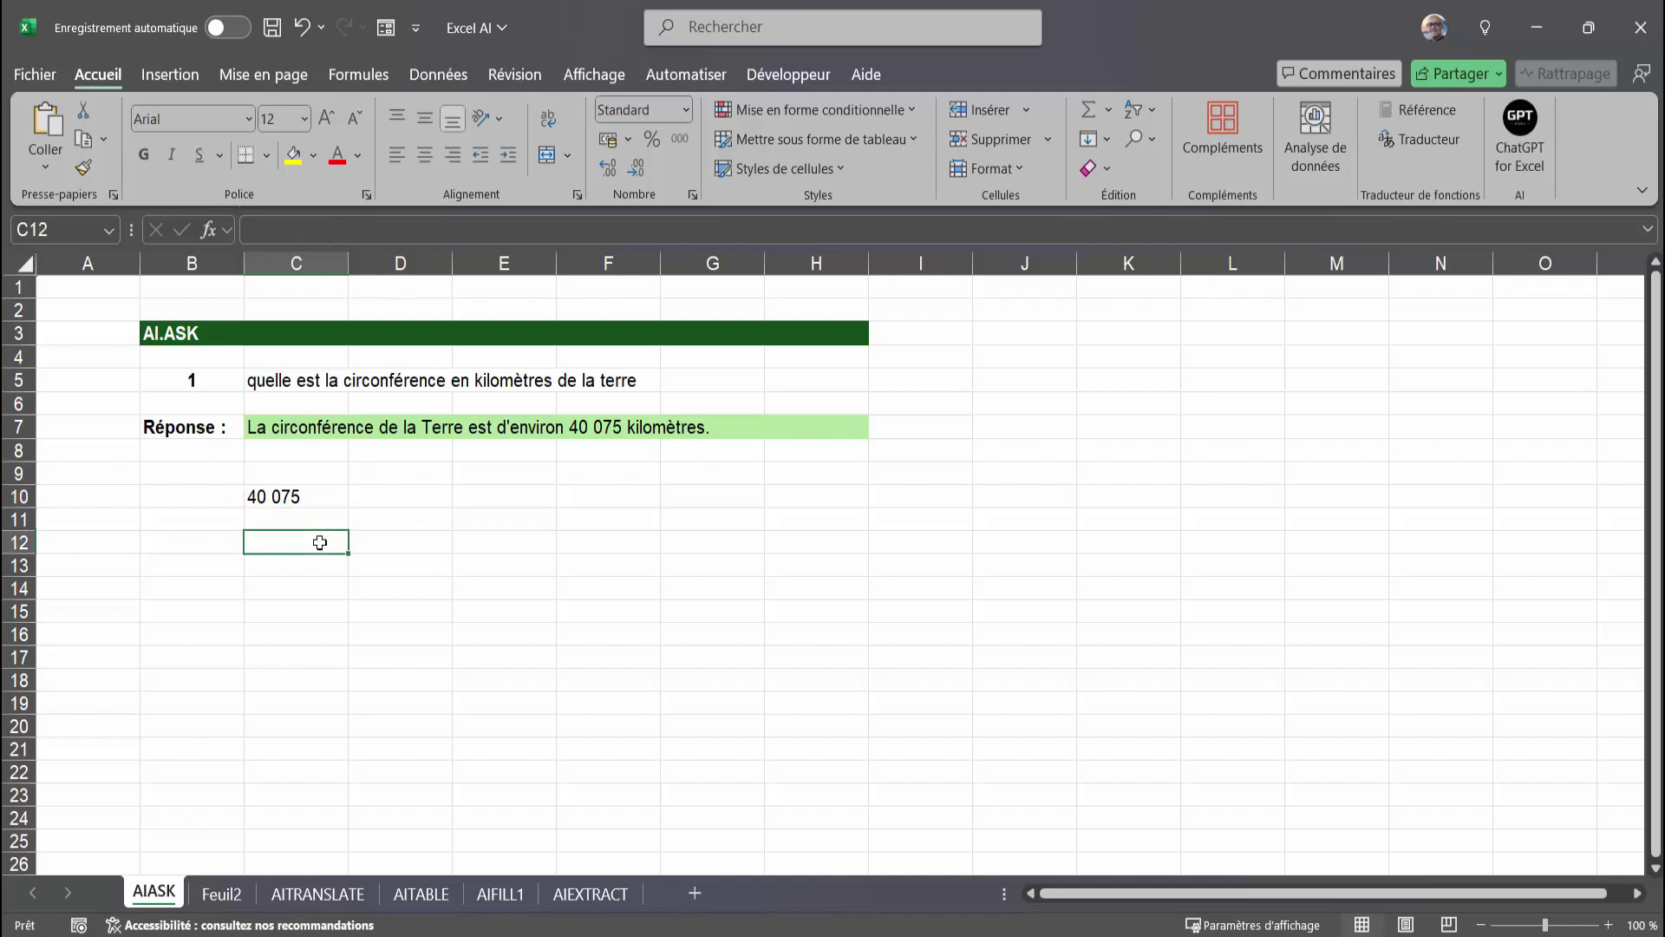
left_click(314, 499)
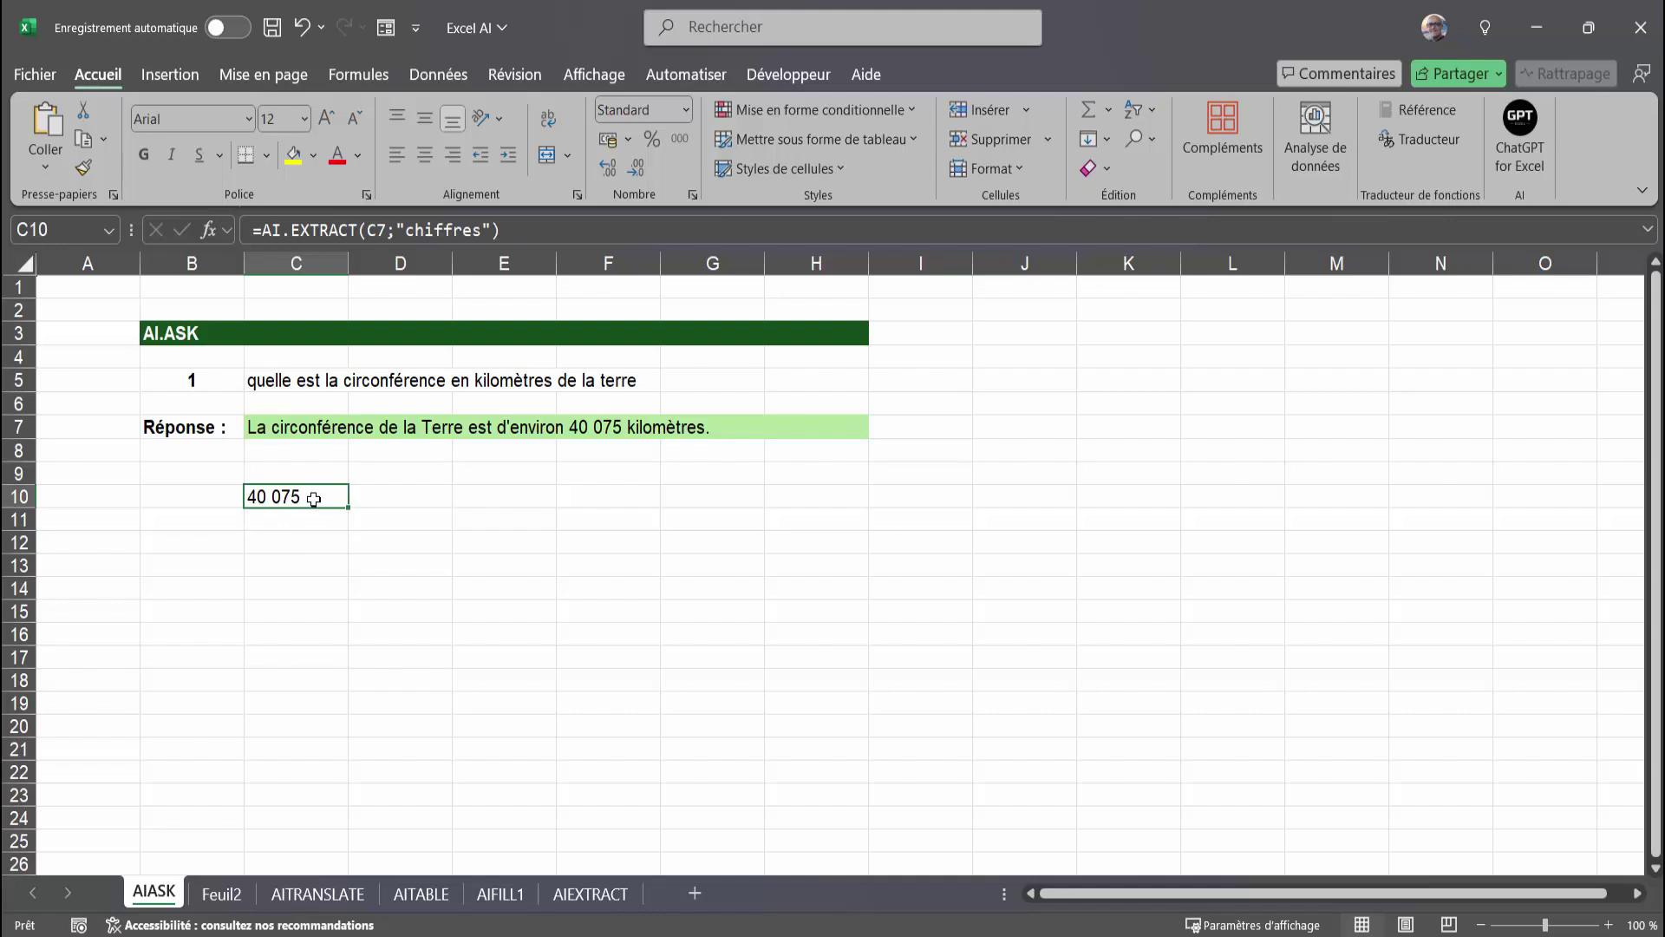
key("Delete")
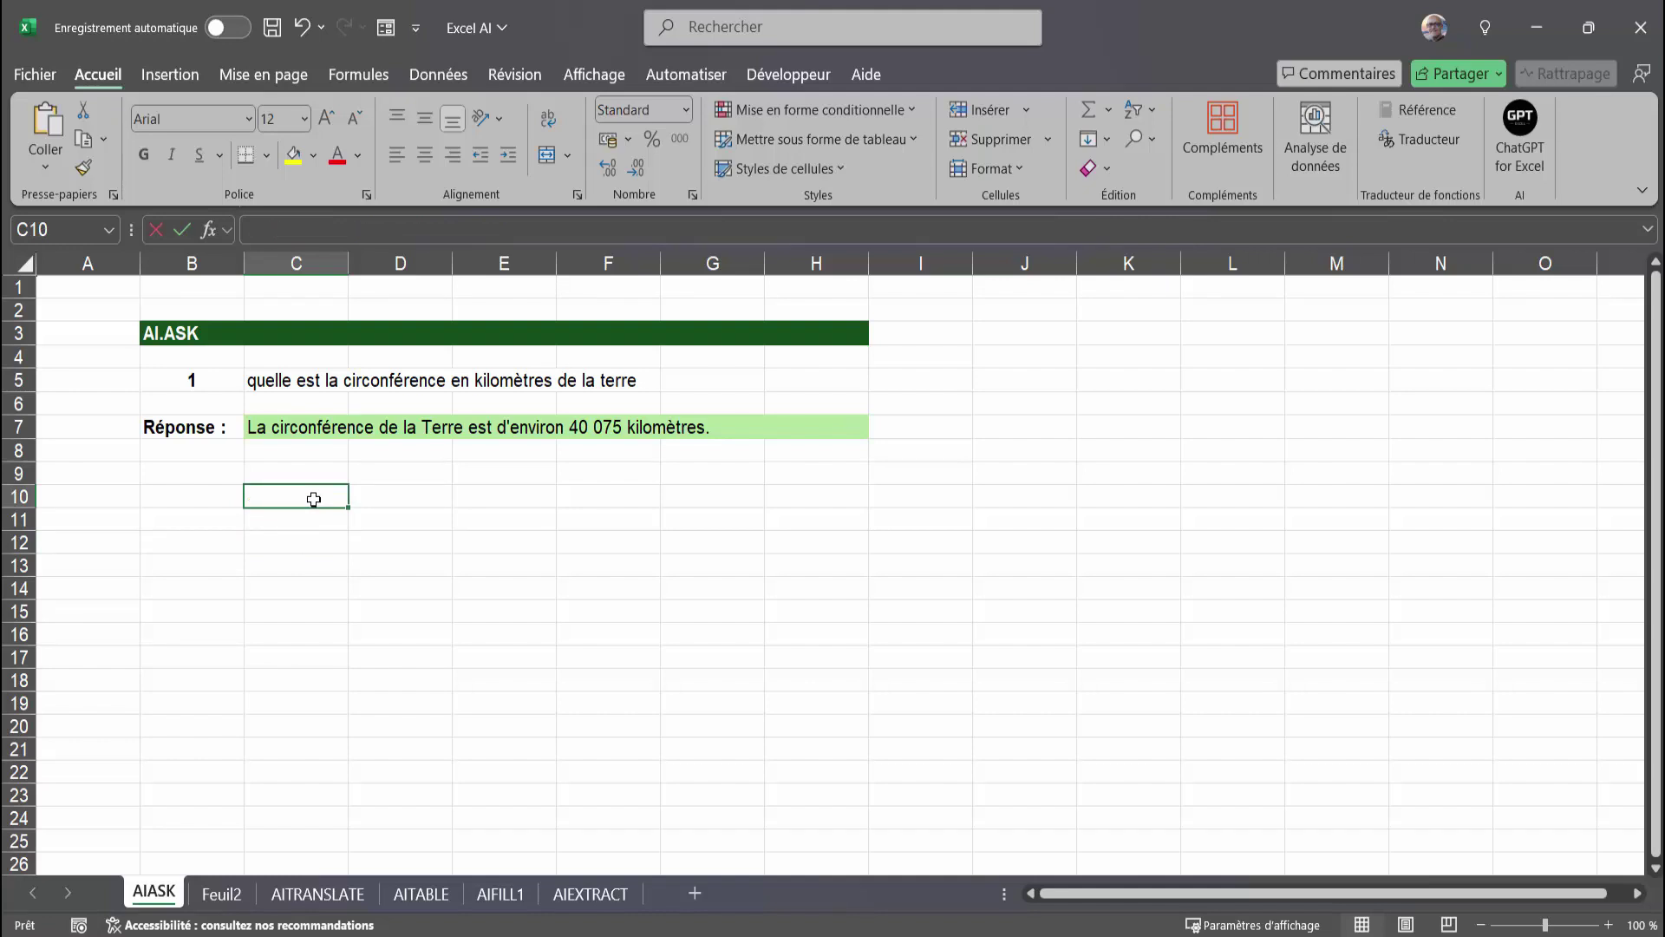
Enter =CNUM(AI.EXTRACT(C7;"Chiffres")) in C10, accepting Excel's correction, so it returns 40075
type("=CNUM")
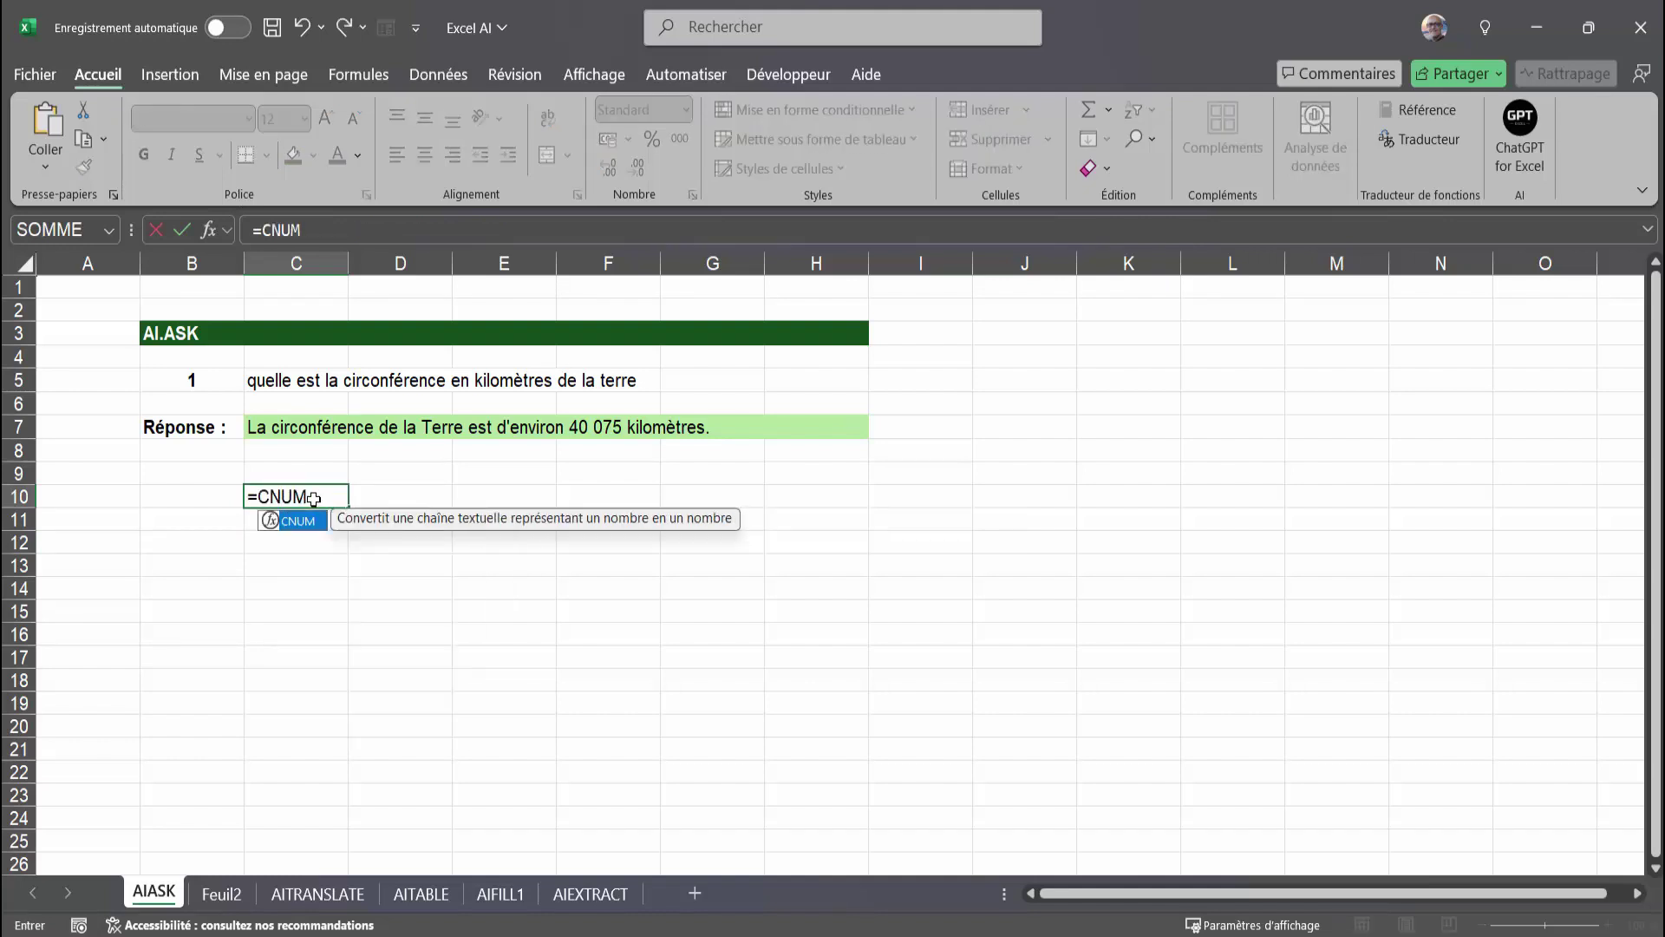
type("(")
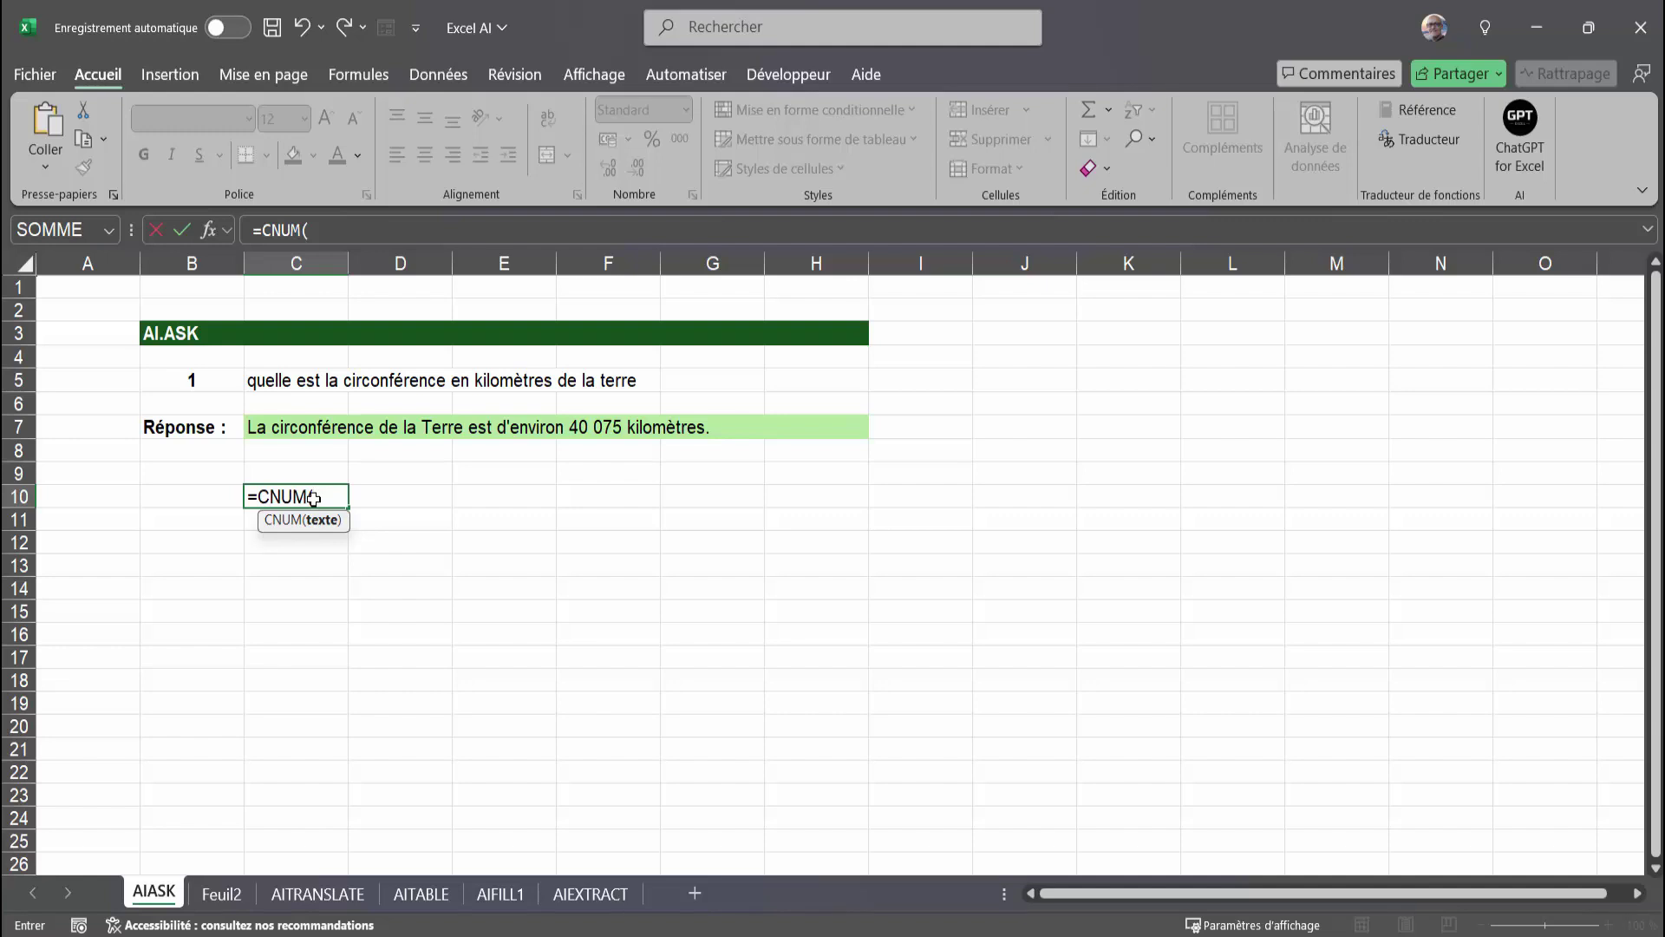
type("ai")
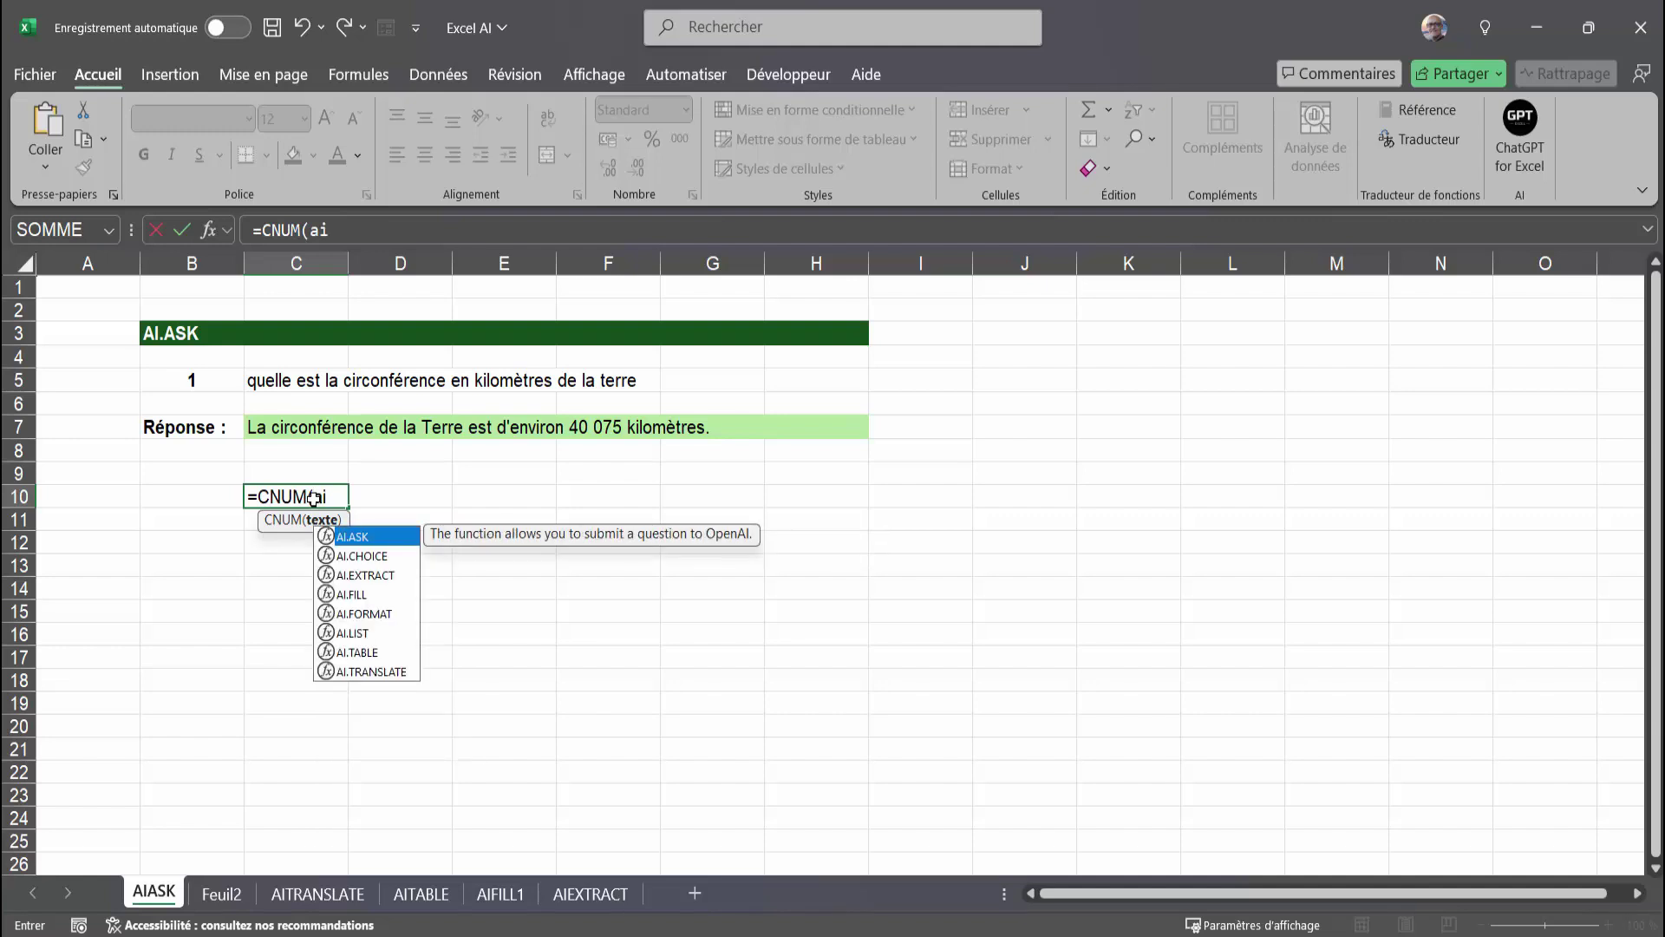
double_click(358, 574)
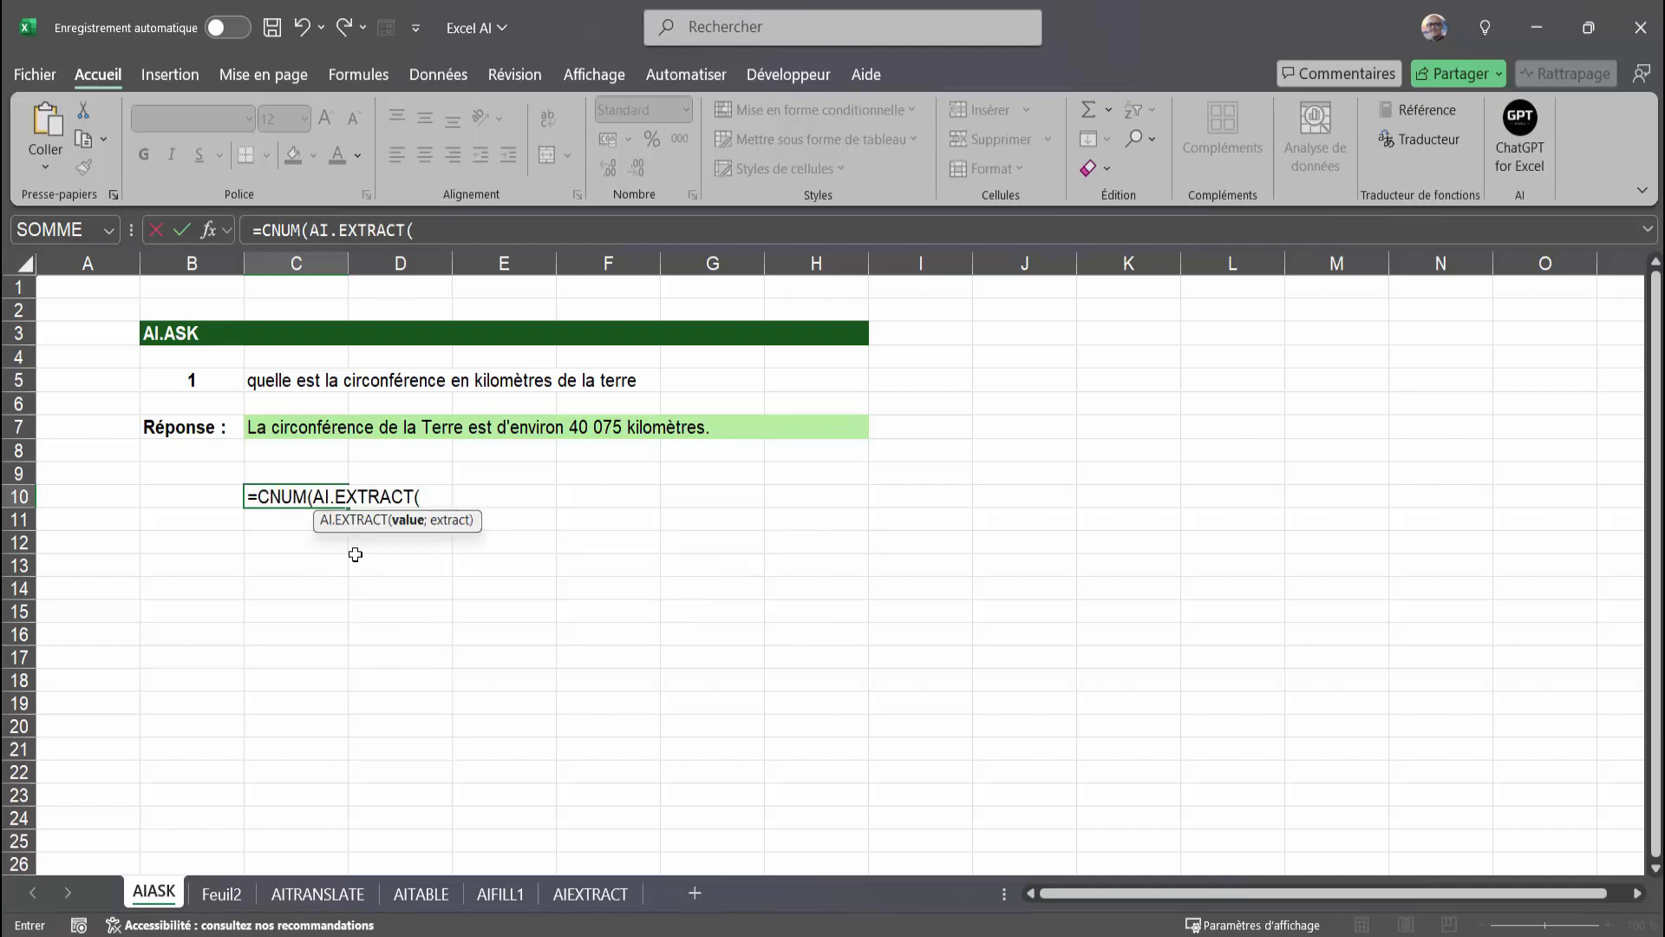
left_click(264, 428)
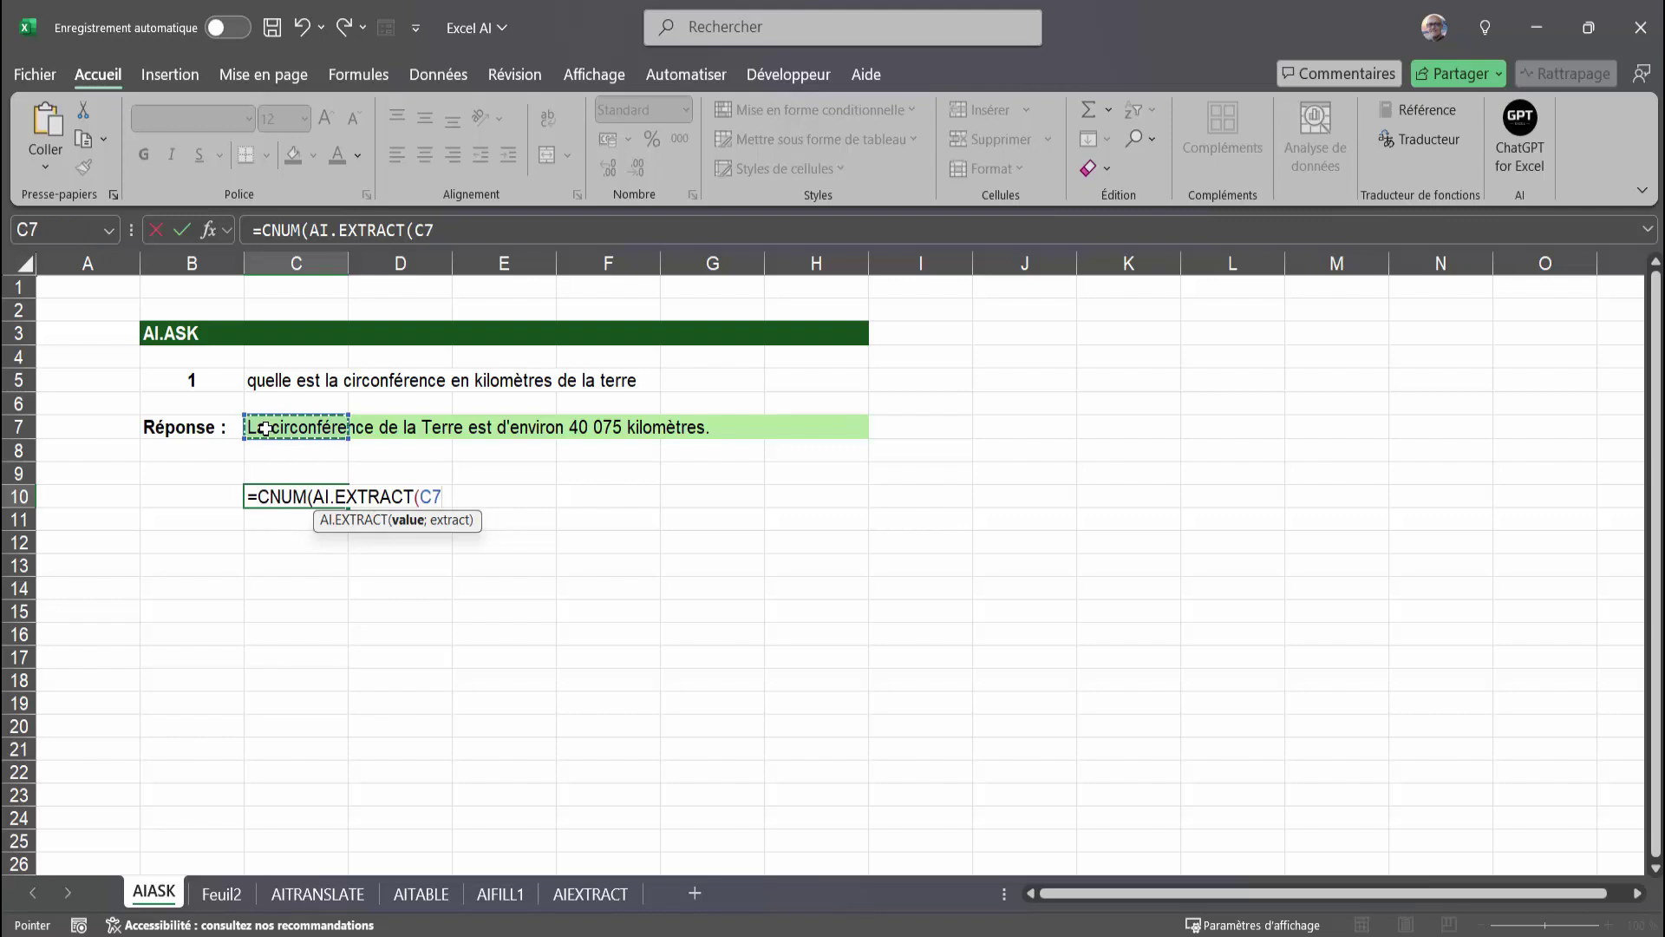
type(";")
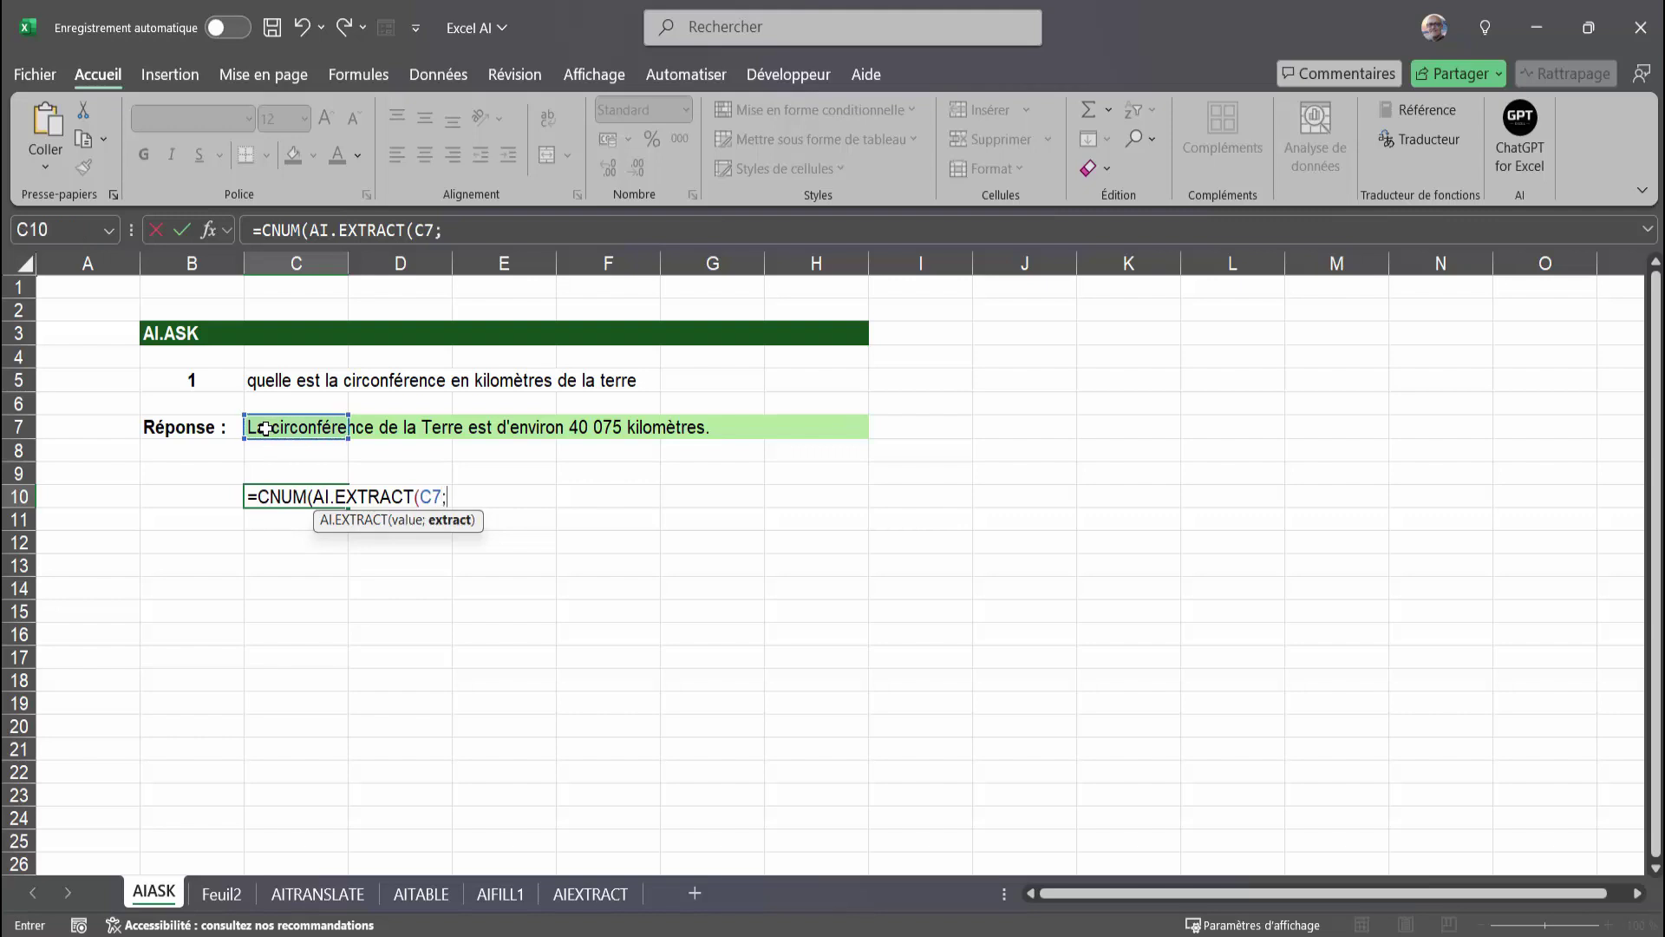
type("\"Chiffres\"")
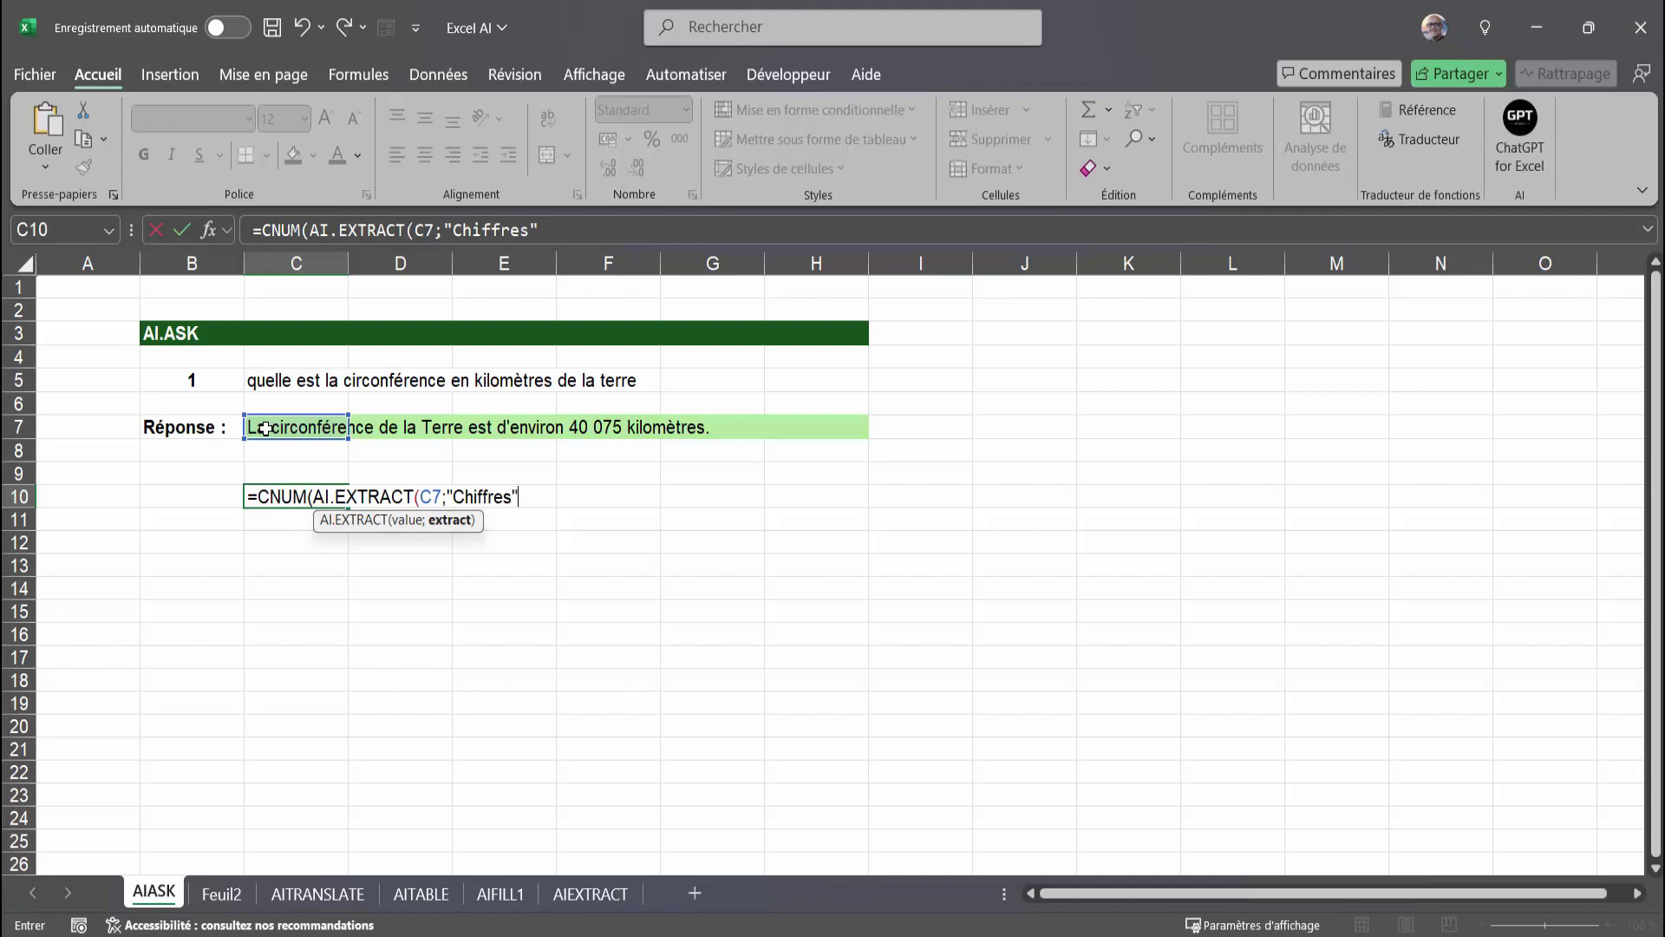
type(")")
key("Return")
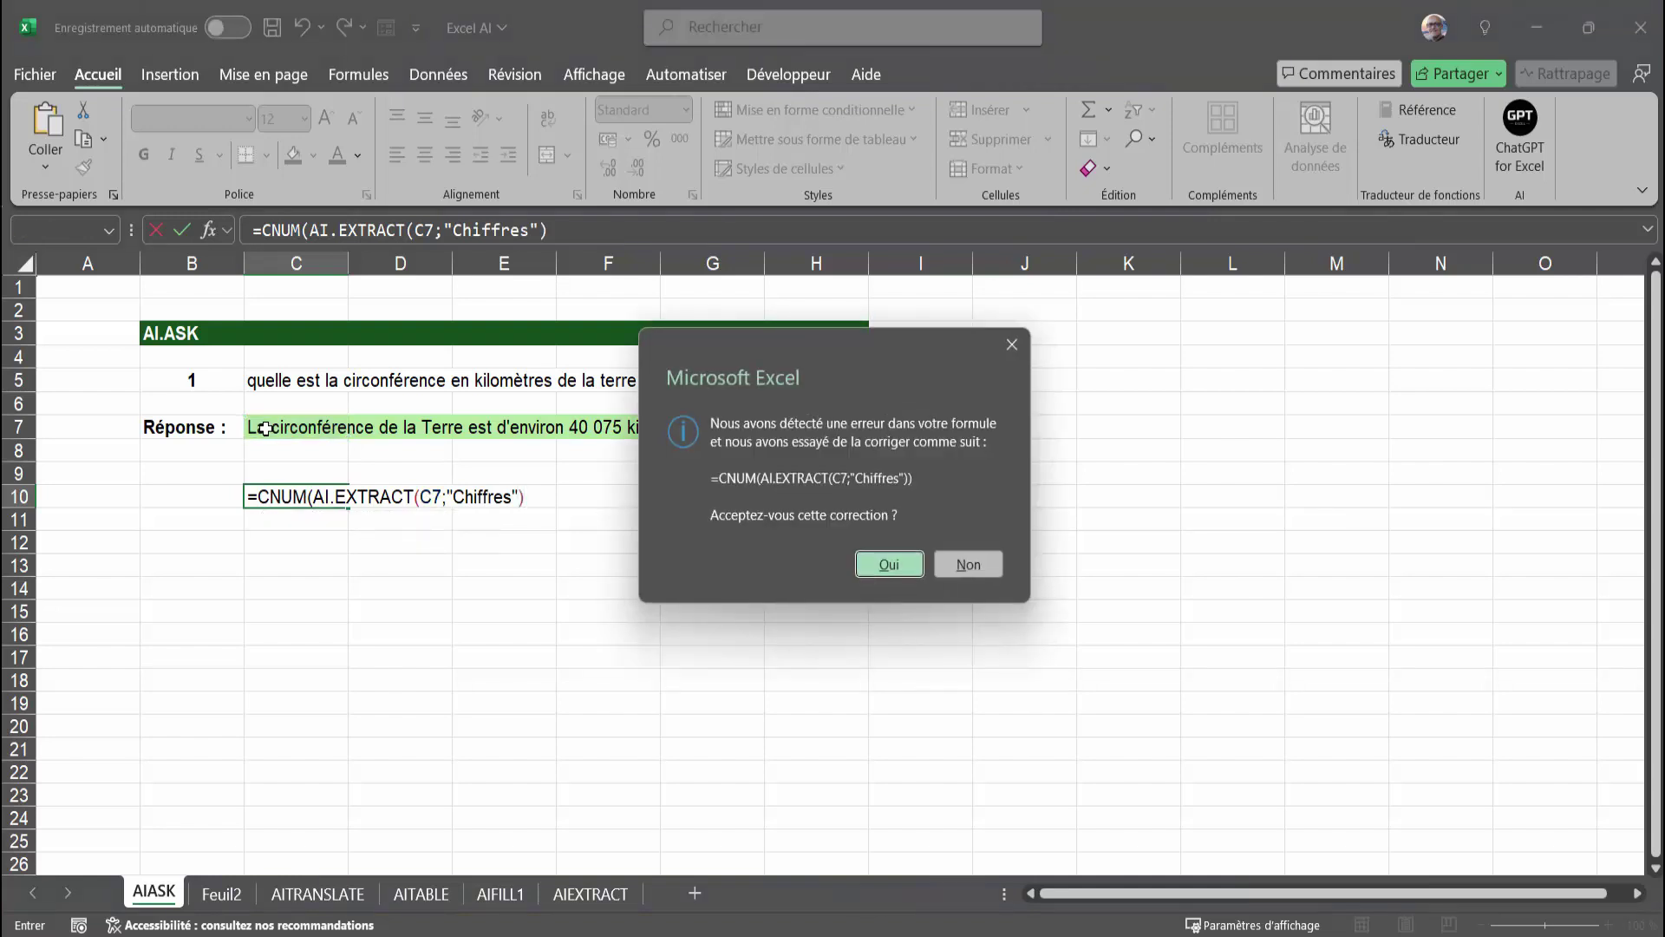
left_click(891, 564)
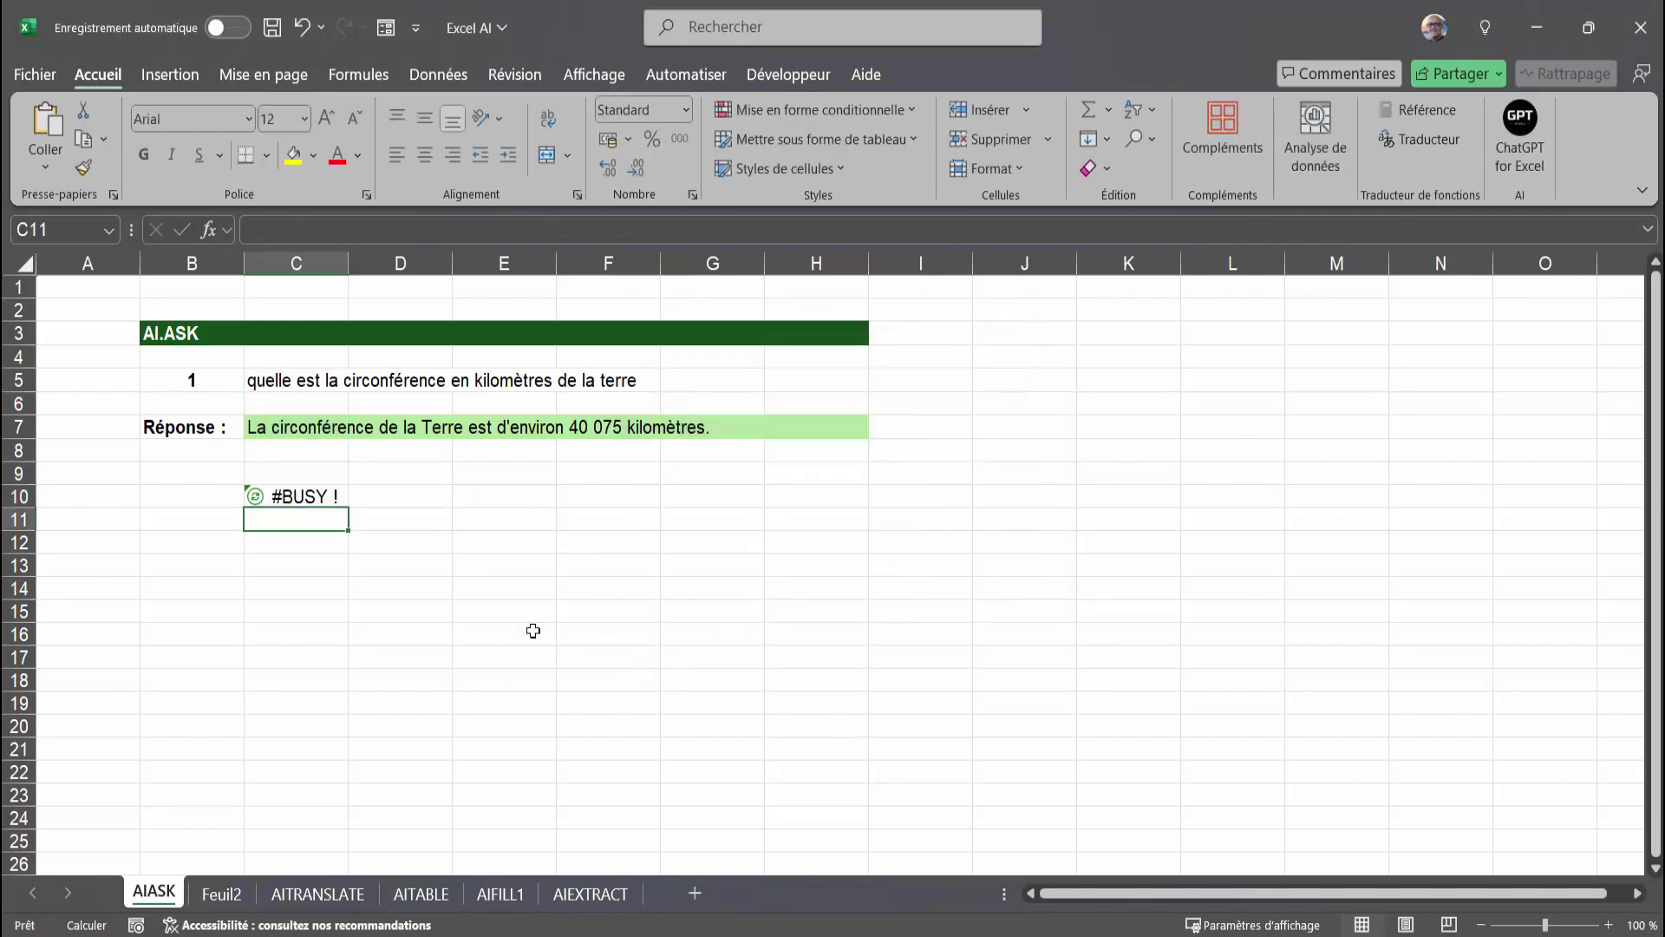
left_click(314, 496)
Enter =SOMME(C10) in C12, now returning 40075
left_click(320, 545)
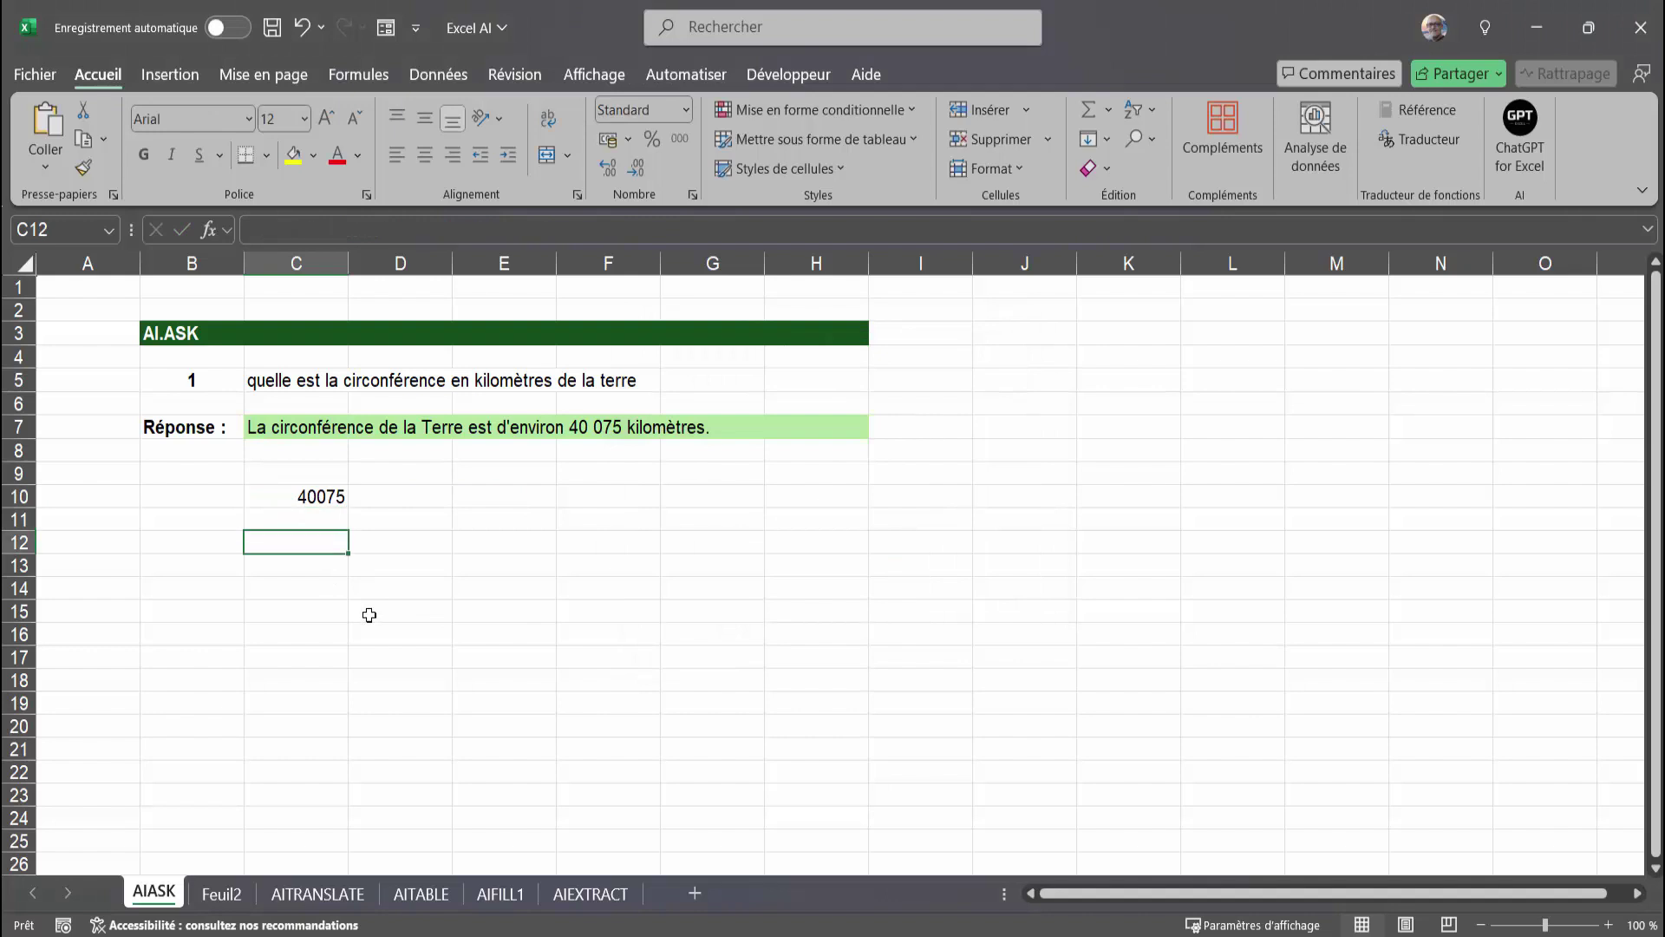
type("=somme(")
left_click(281, 496)
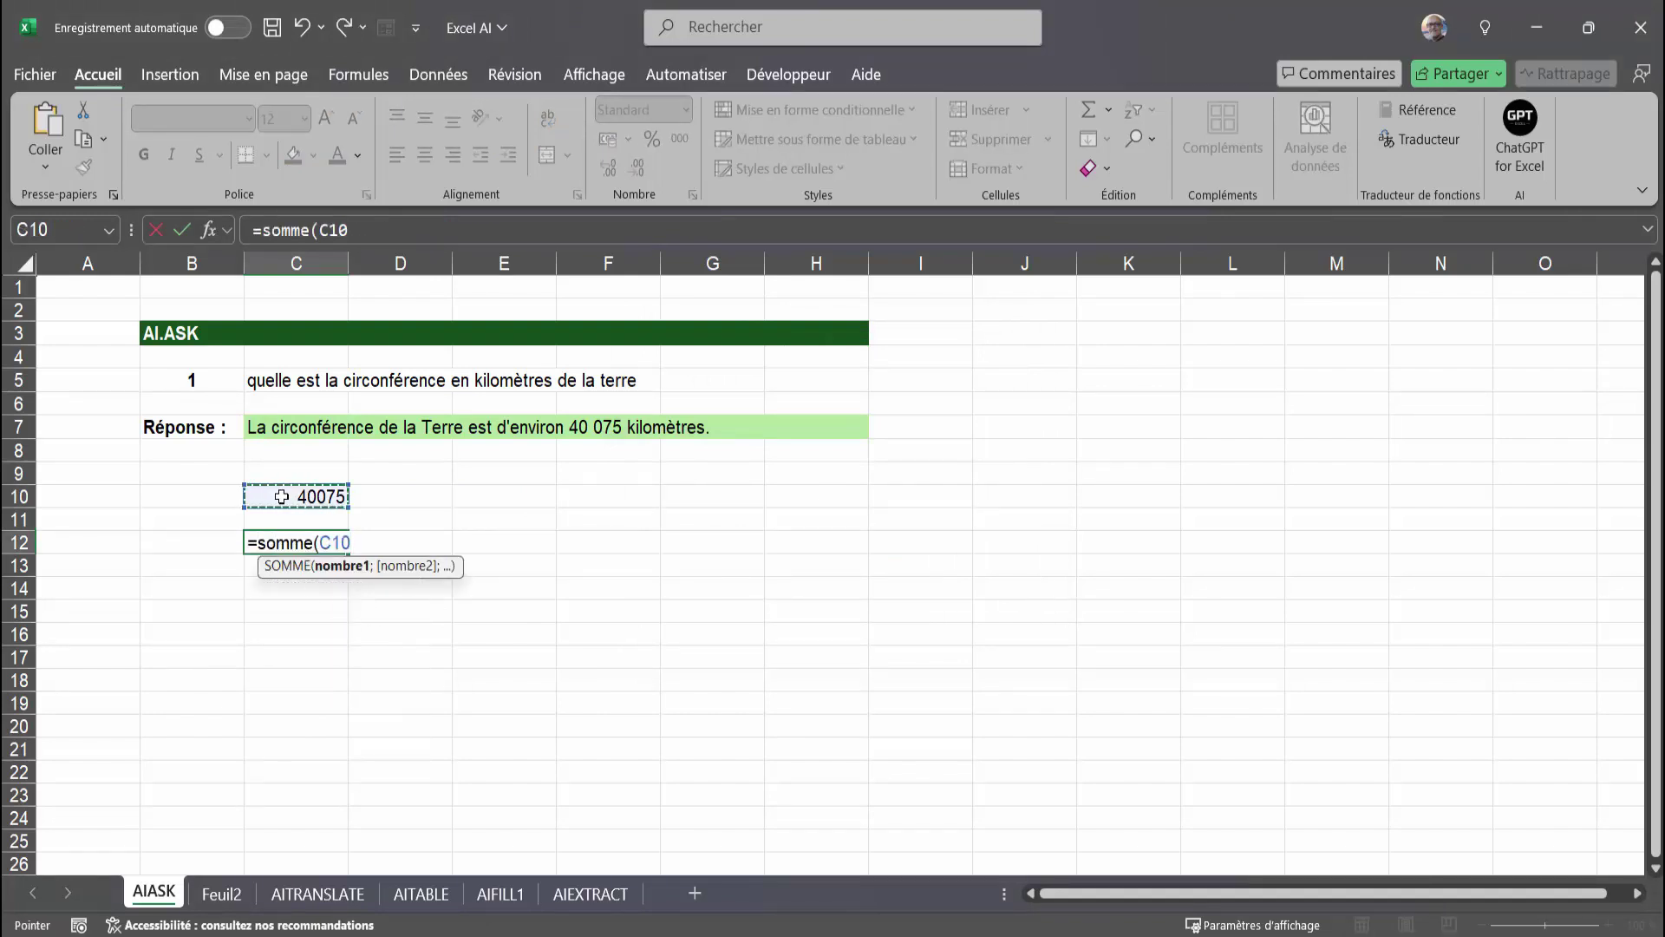
type(")")
key("Return")
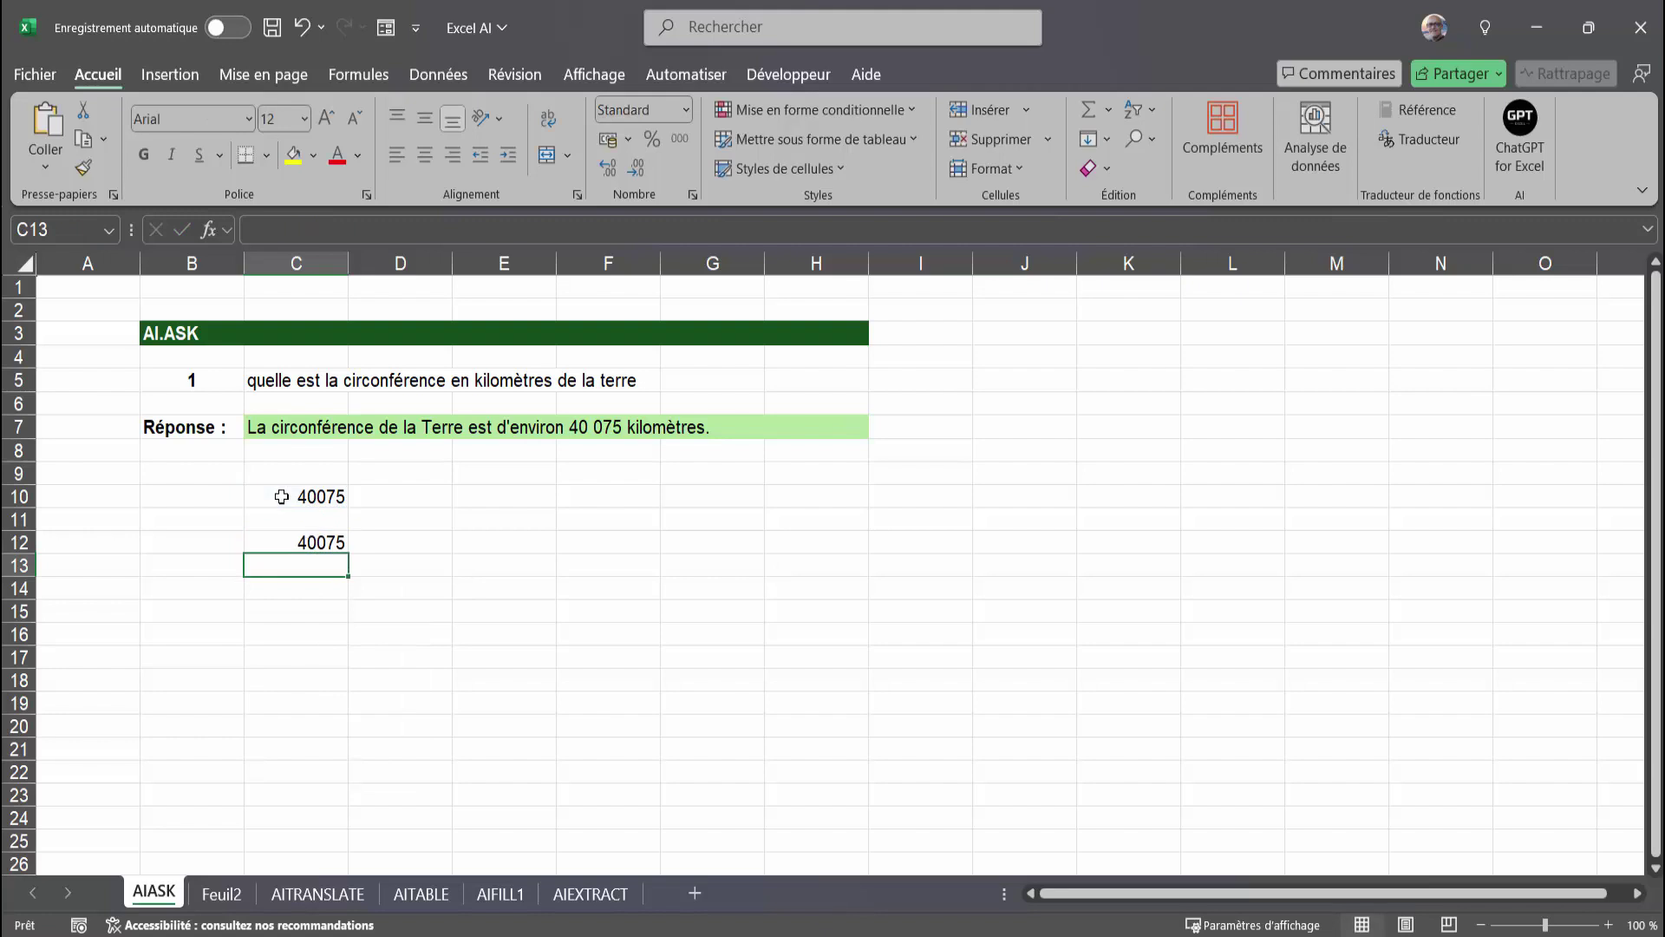
left_click(316, 541)
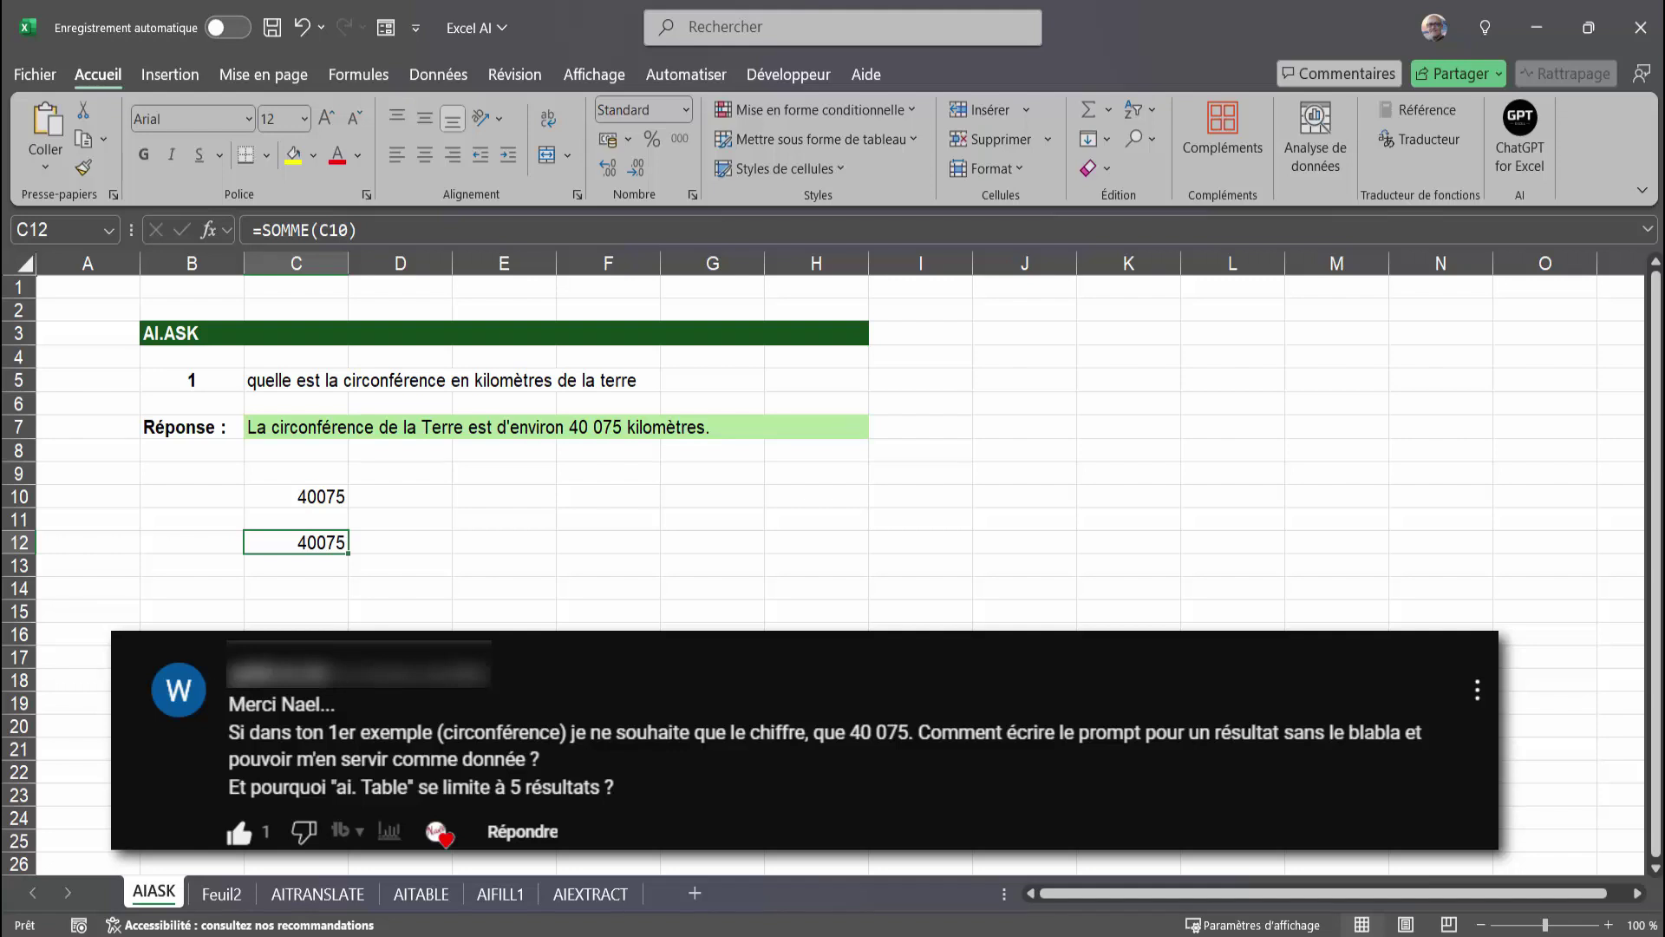
On the AITABLE sheet, review the =AI.TABLE(C5) result and begin editing the C5 prompt
left_click(421, 895)
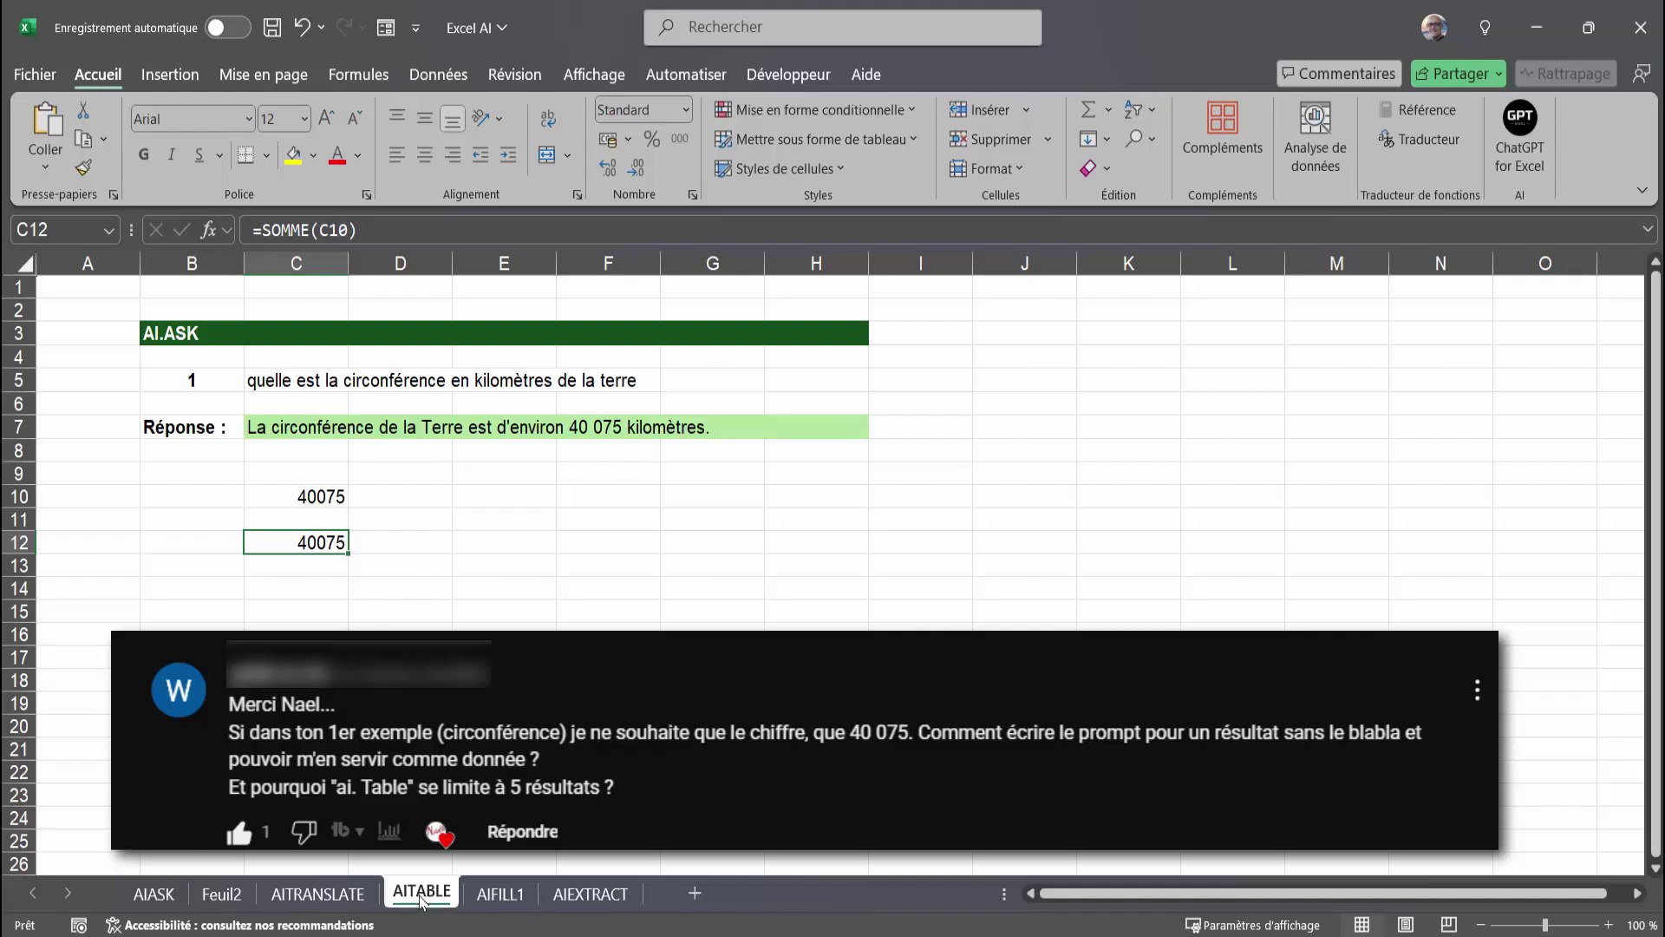
left_click(388, 609)
left_click(284, 379)
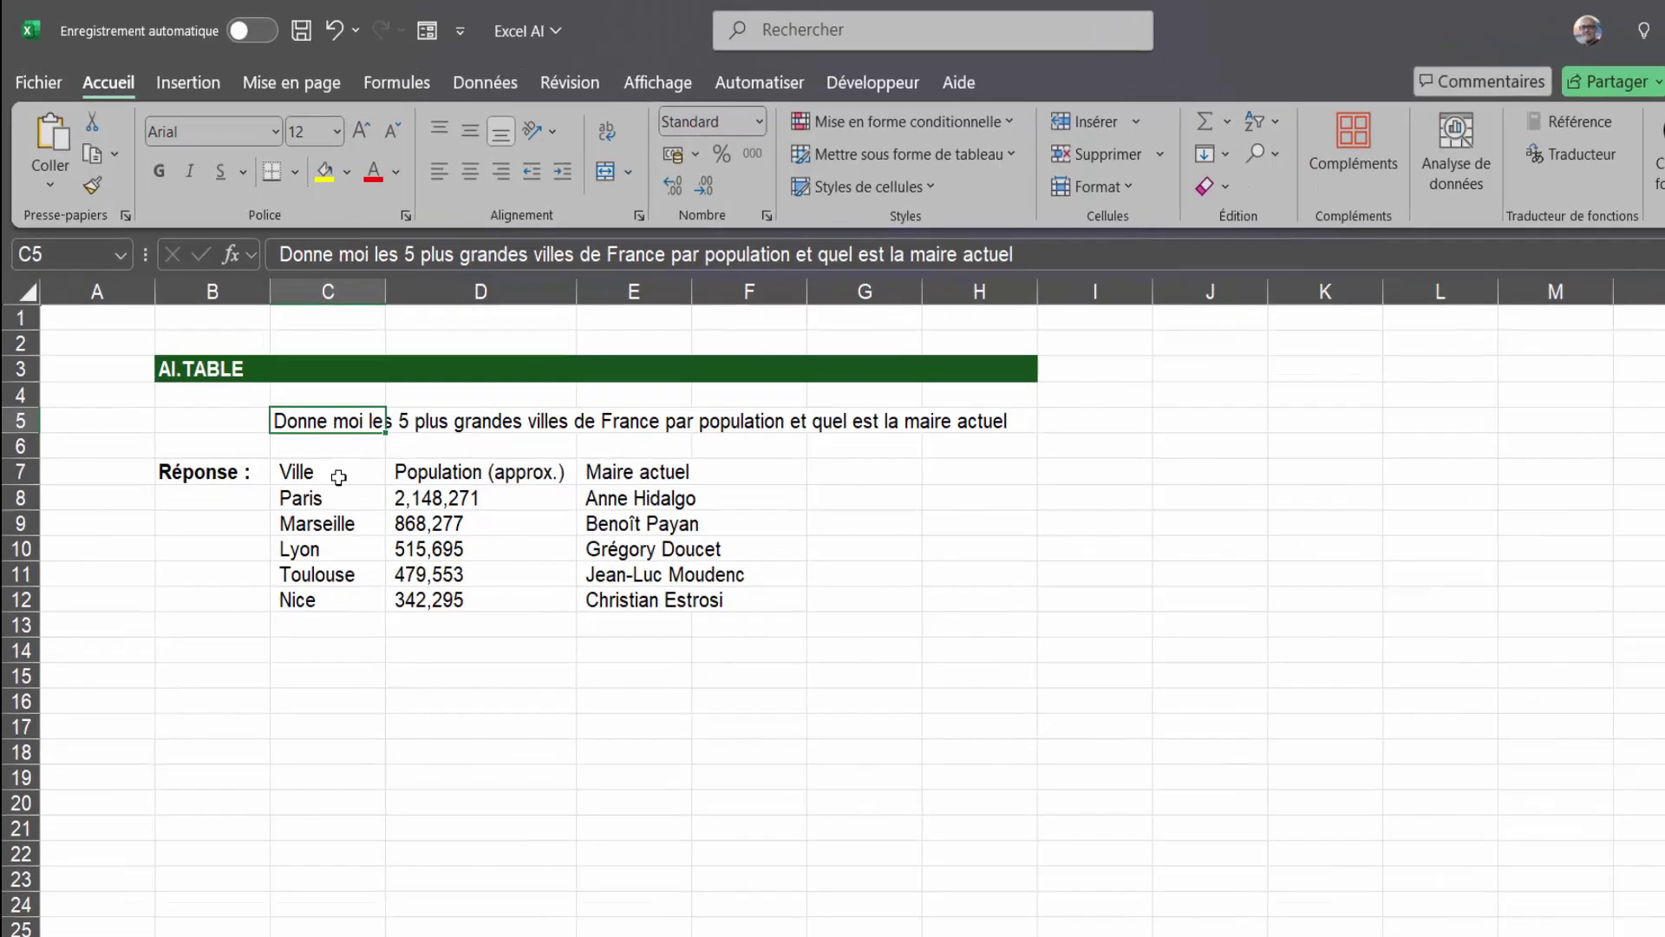
left_click(321, 433)
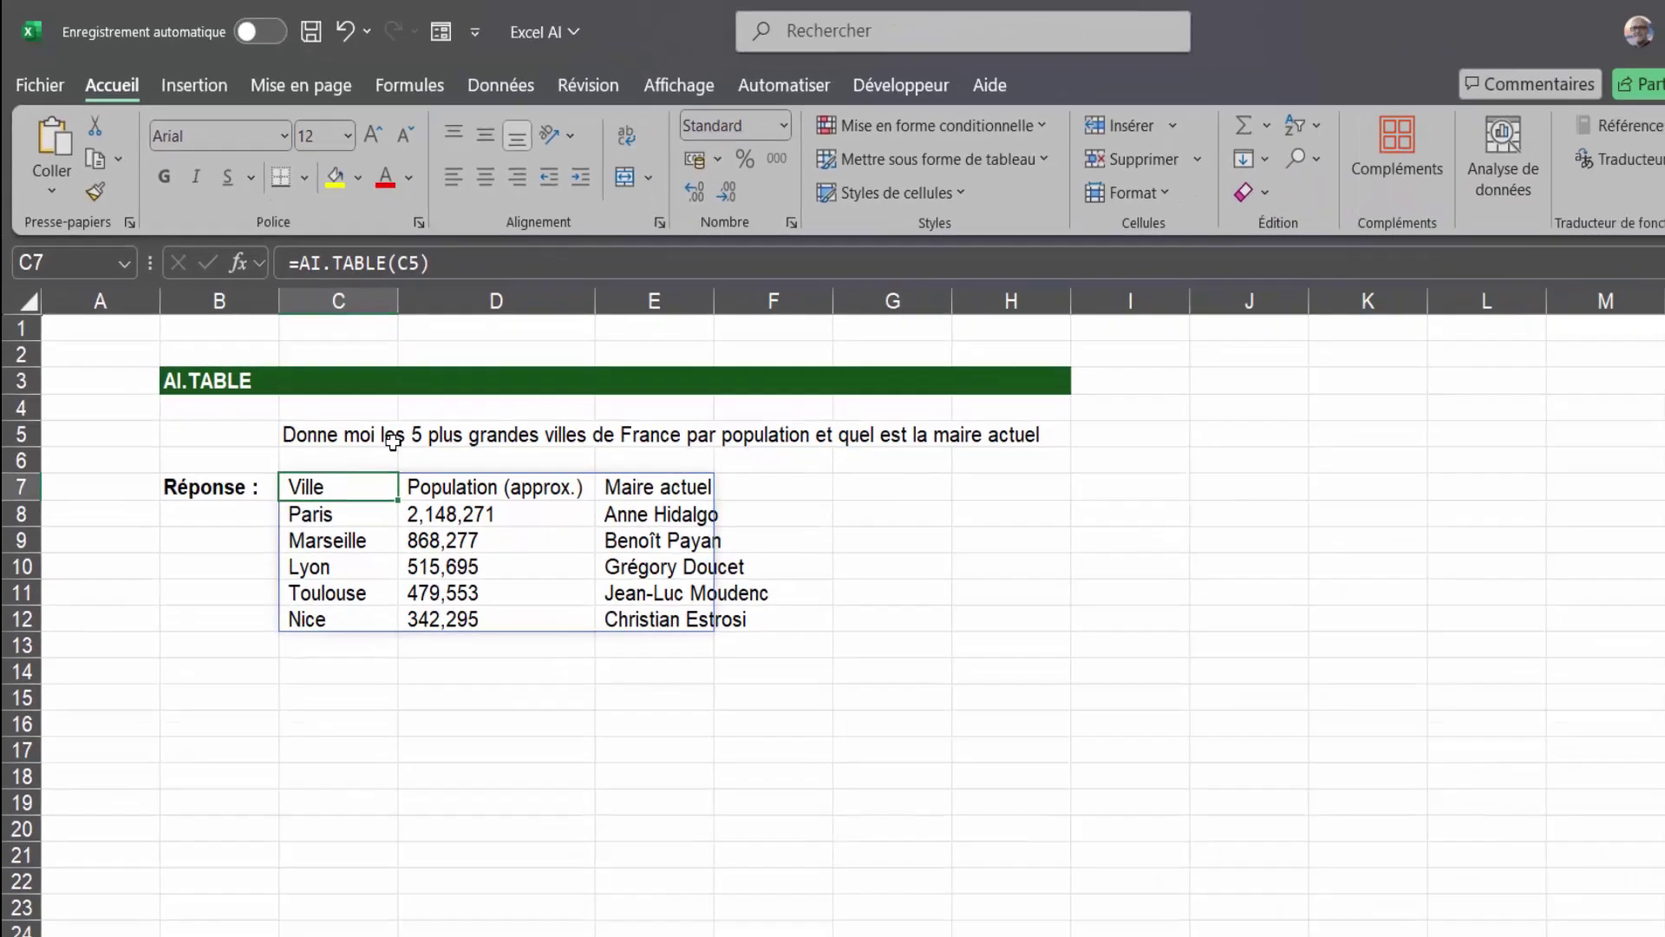
left_click(277, 379)
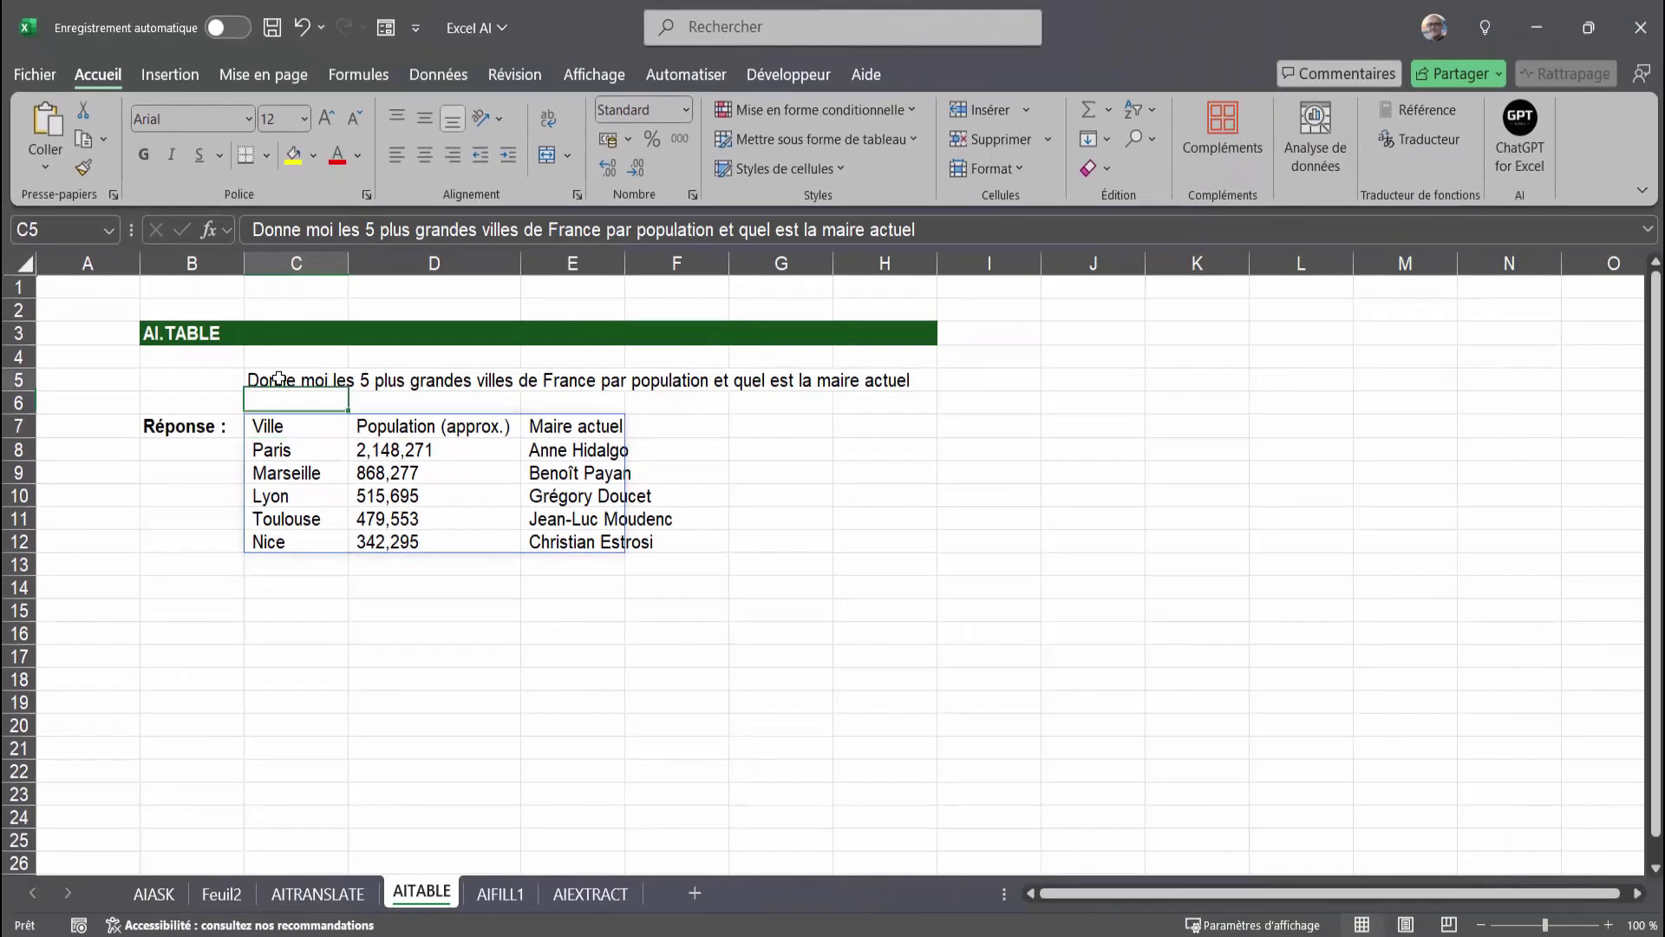
left_click(373, 229)
Replace 5 with 10 in the C5 prompt so AI.TABLE lists ten cities, Nantes through Lille
key("Delete")
type("10")
key("Return")
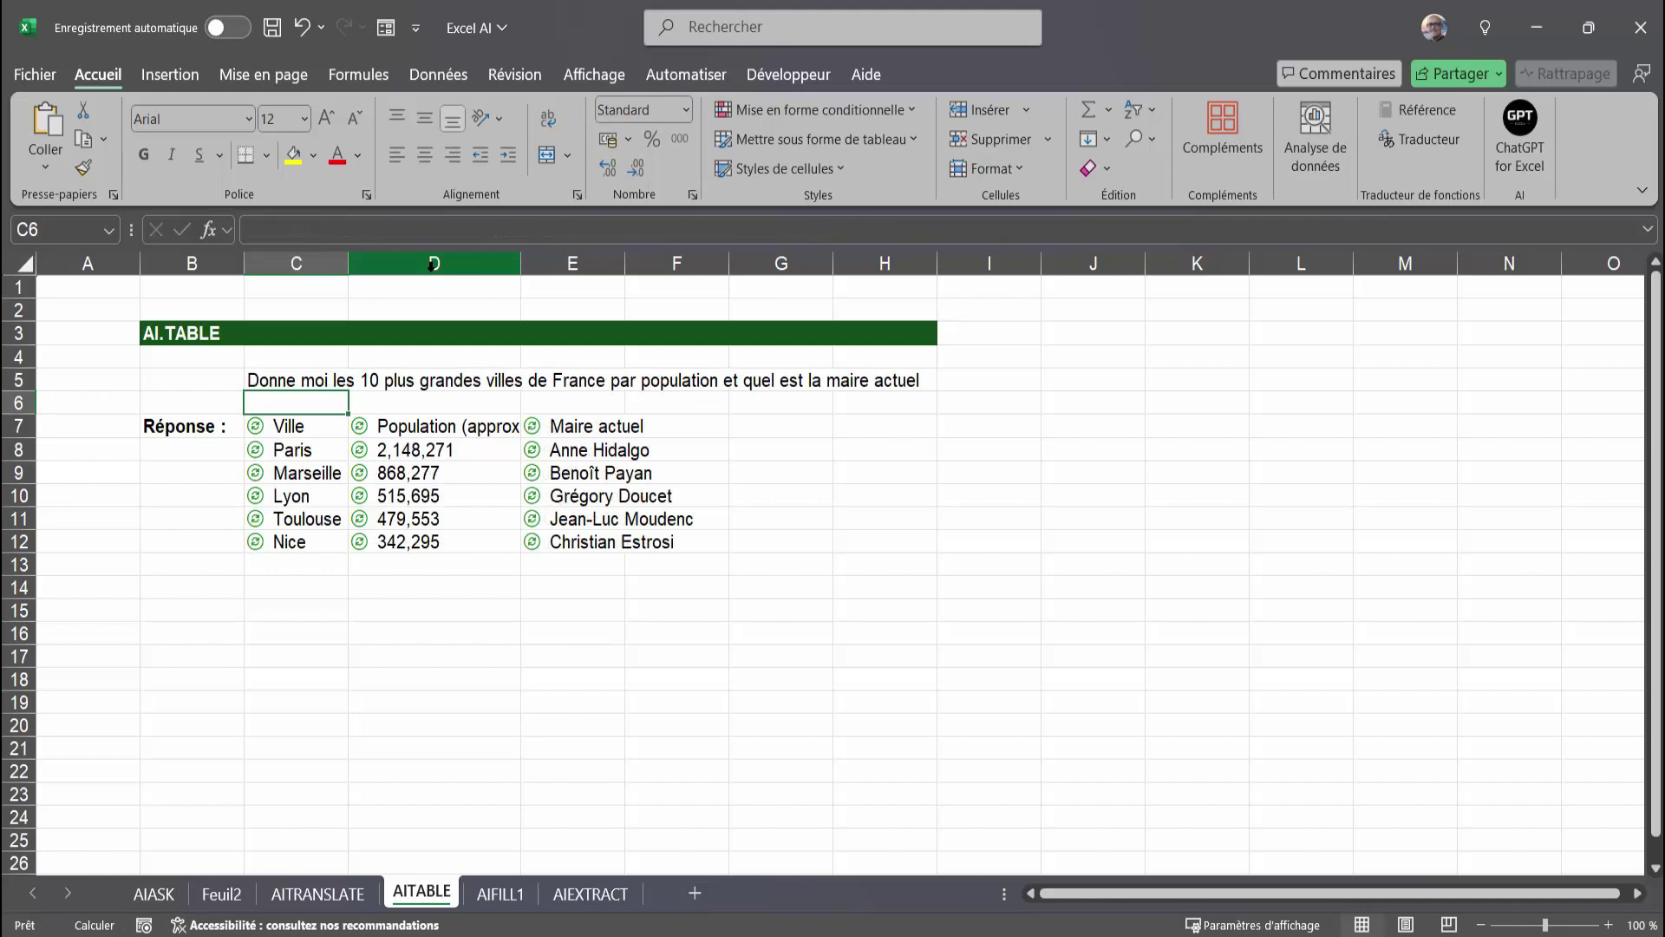
left_click(290, 559)
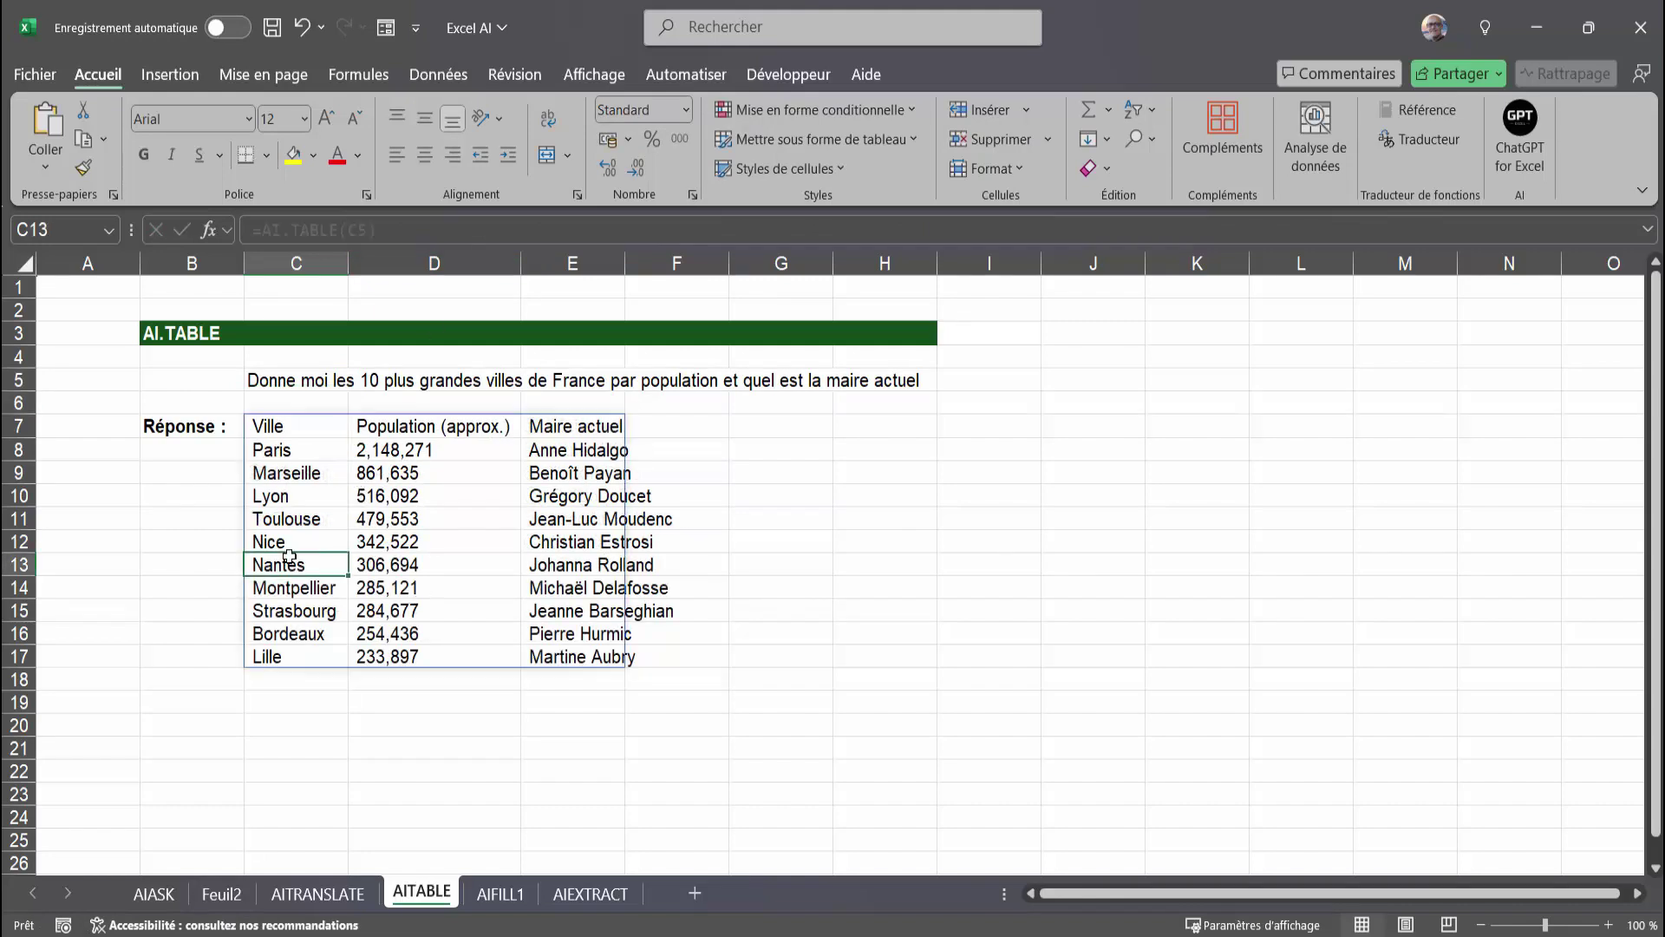